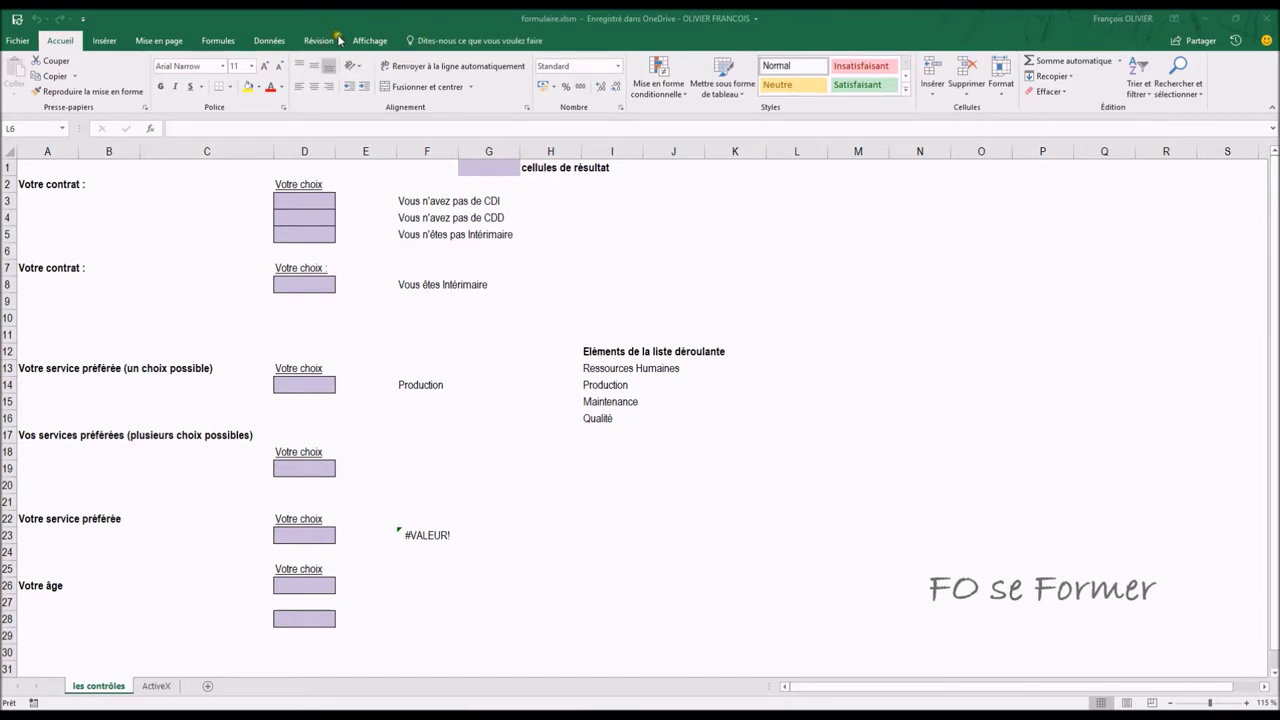
Step: Tick Développeur under Personnaliser le ruban so the Développeur tab appears in the ribbon
{"action": "right_click", "coordinate": [1240, 88]}
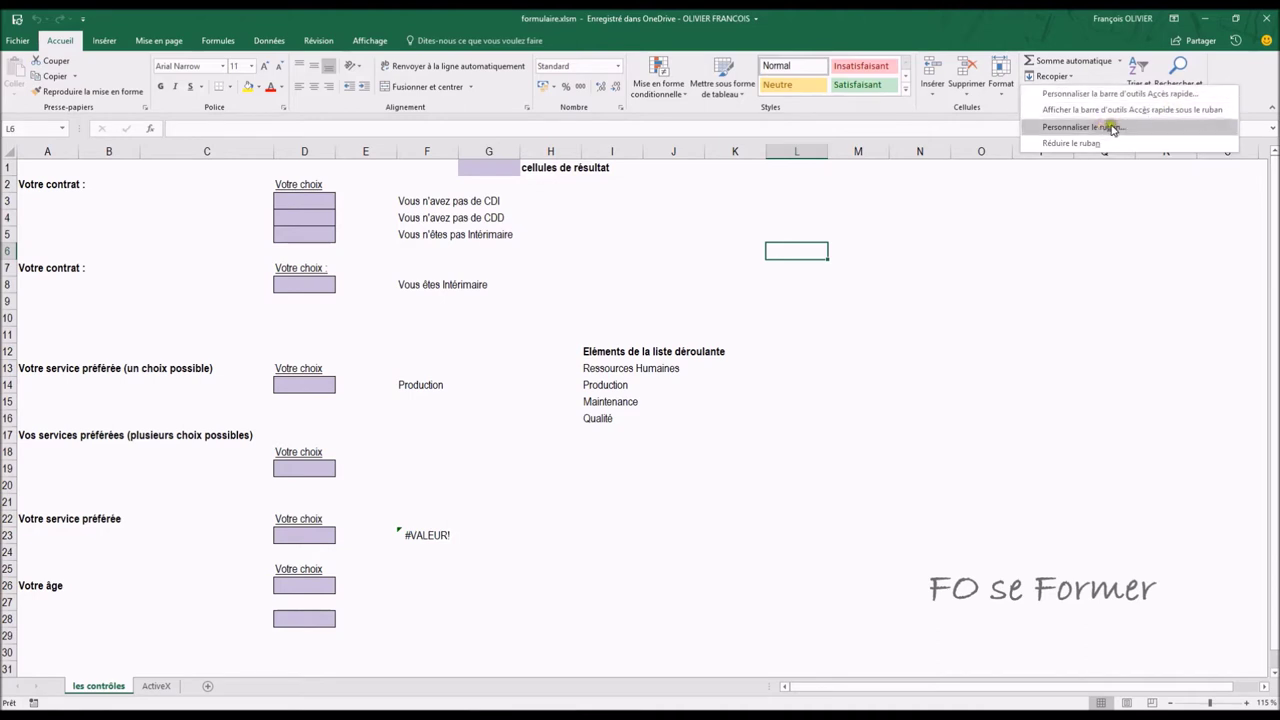
{"action": "left_click", "coordinate": [1174, 130]}
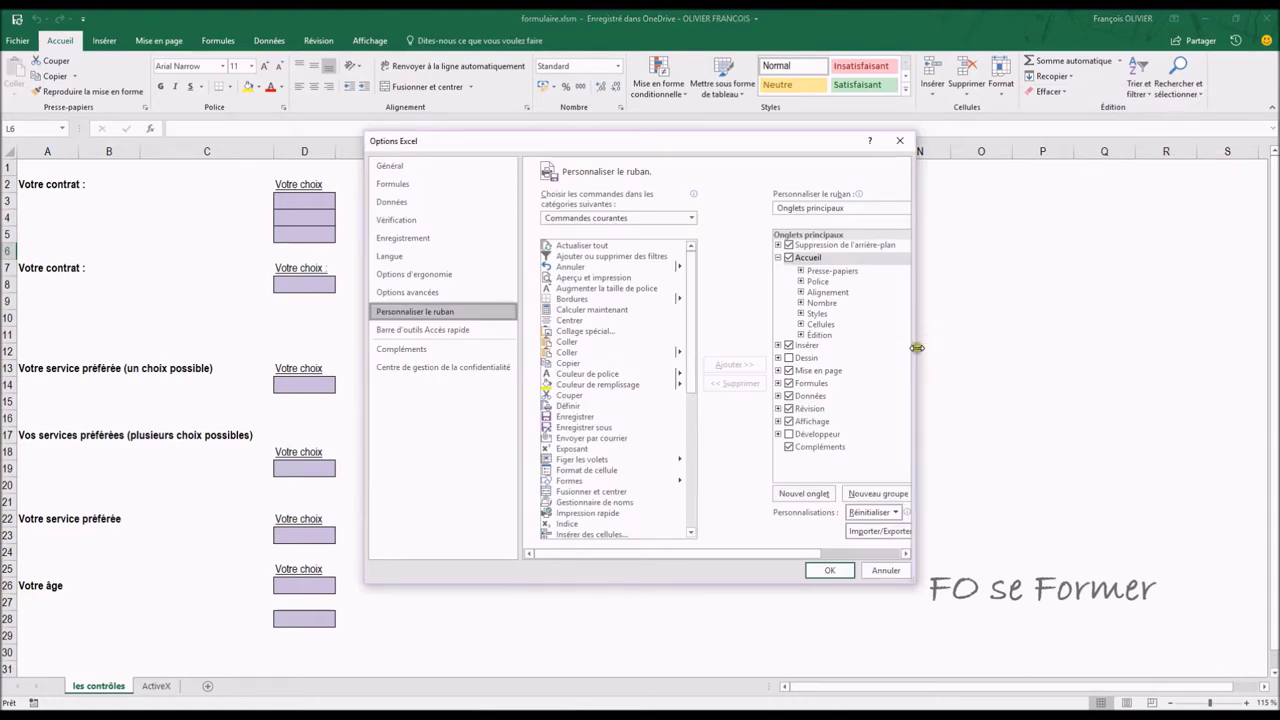
{"action": "left_click_drag", "start_coordinate": [916, 348], "coordinate": [1092, 352]}
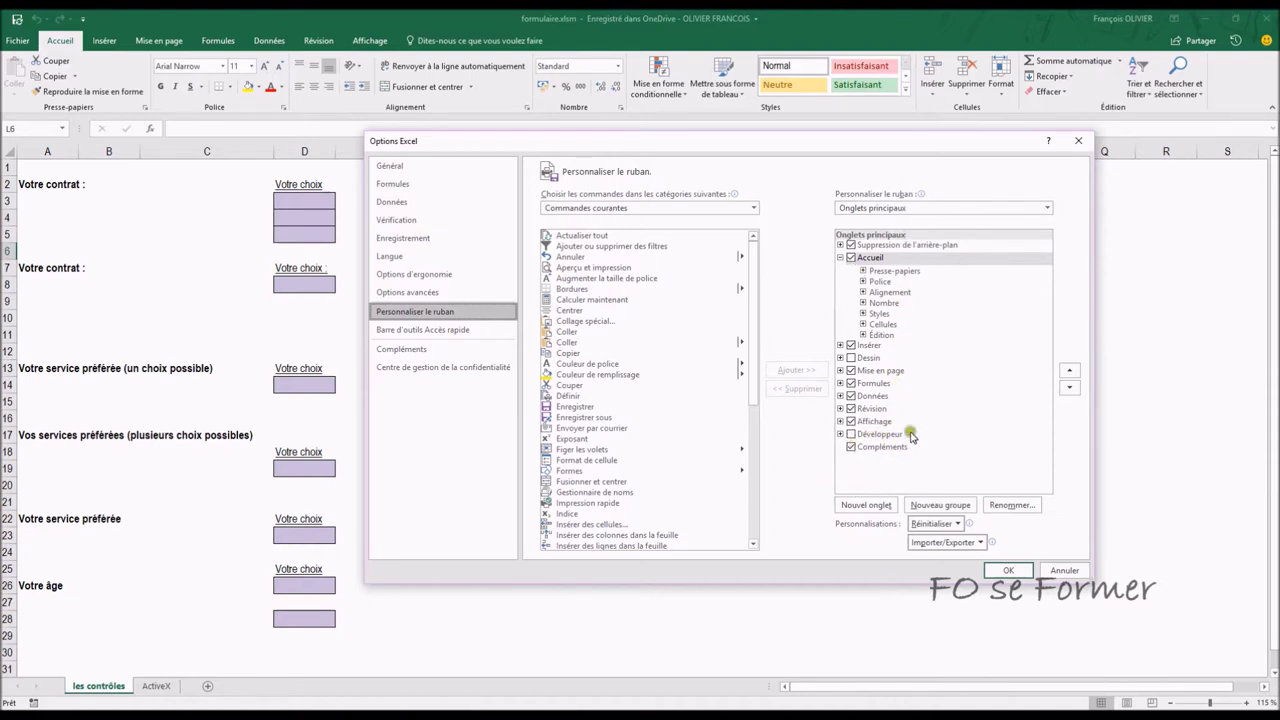
{"action": "left_click", "coordinate": [851, 435]}
{"action": "left_click", "coordinate": [851, 435]}
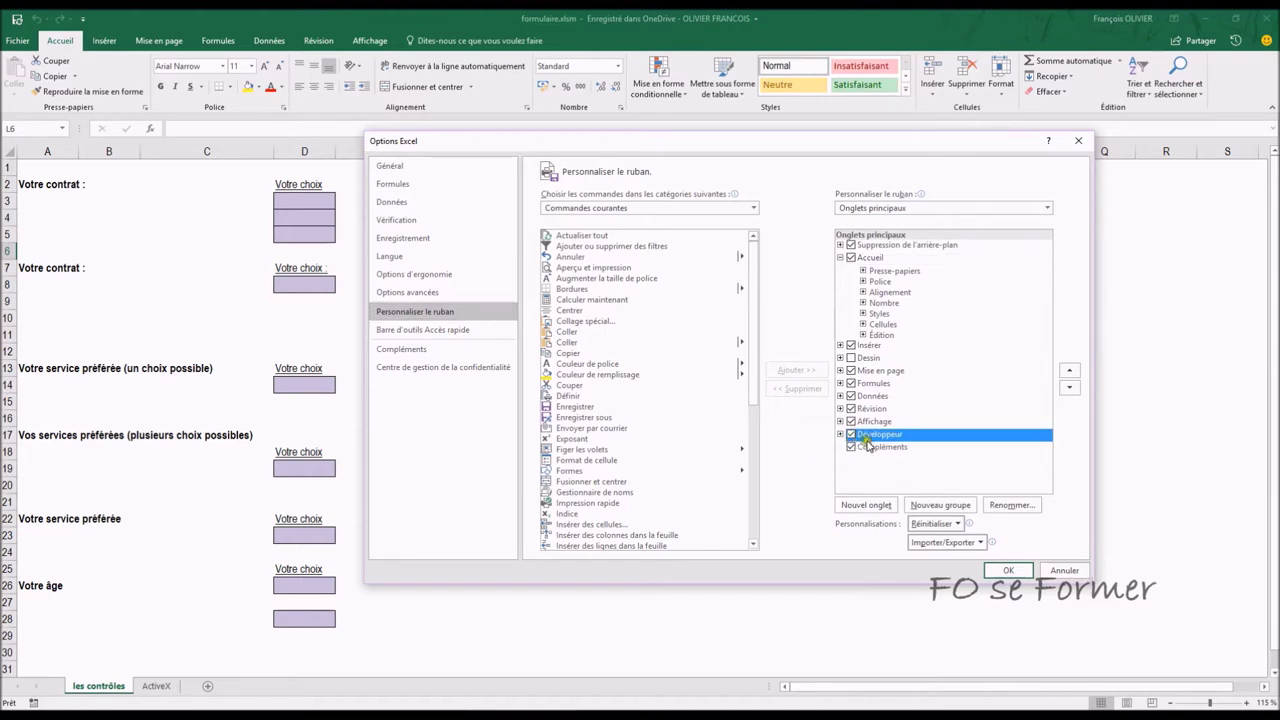
{"action": "left_click", "coordinate": [998, 569]}
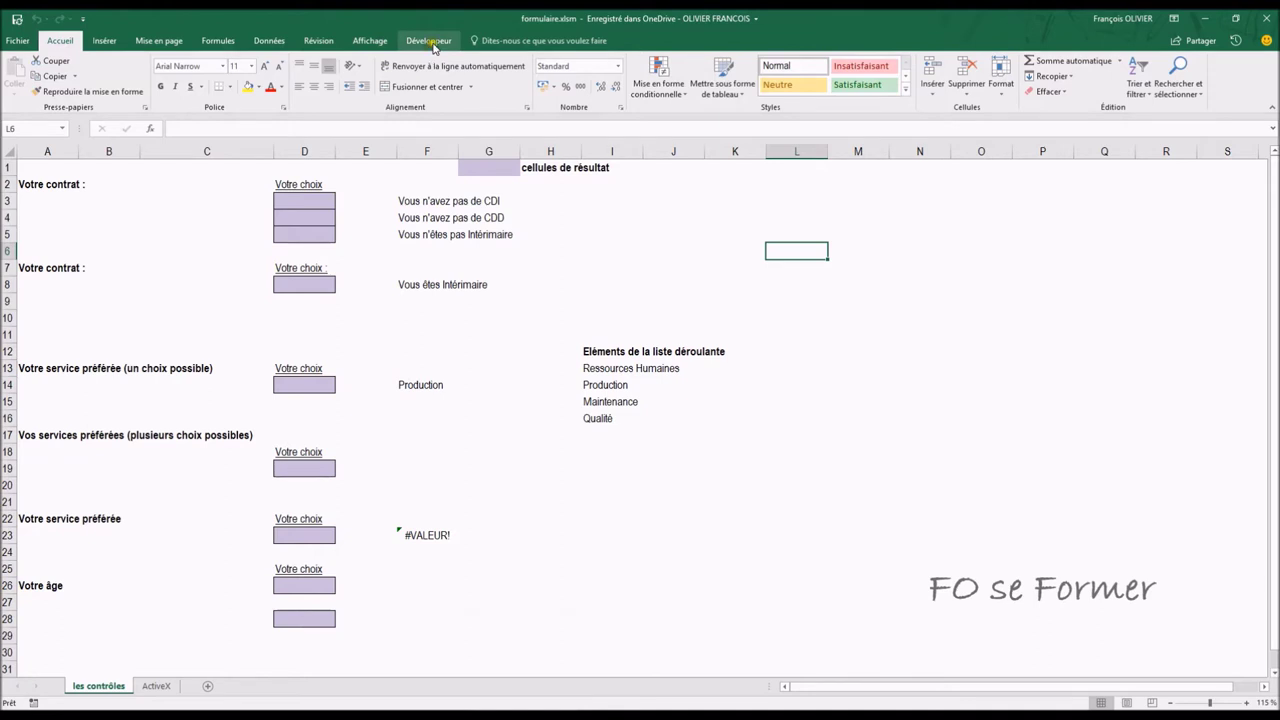
Step: Switch to the Développeur tab and open the Insérer controls palette
{"action": "left_click", "coordinate": [430, 42]}
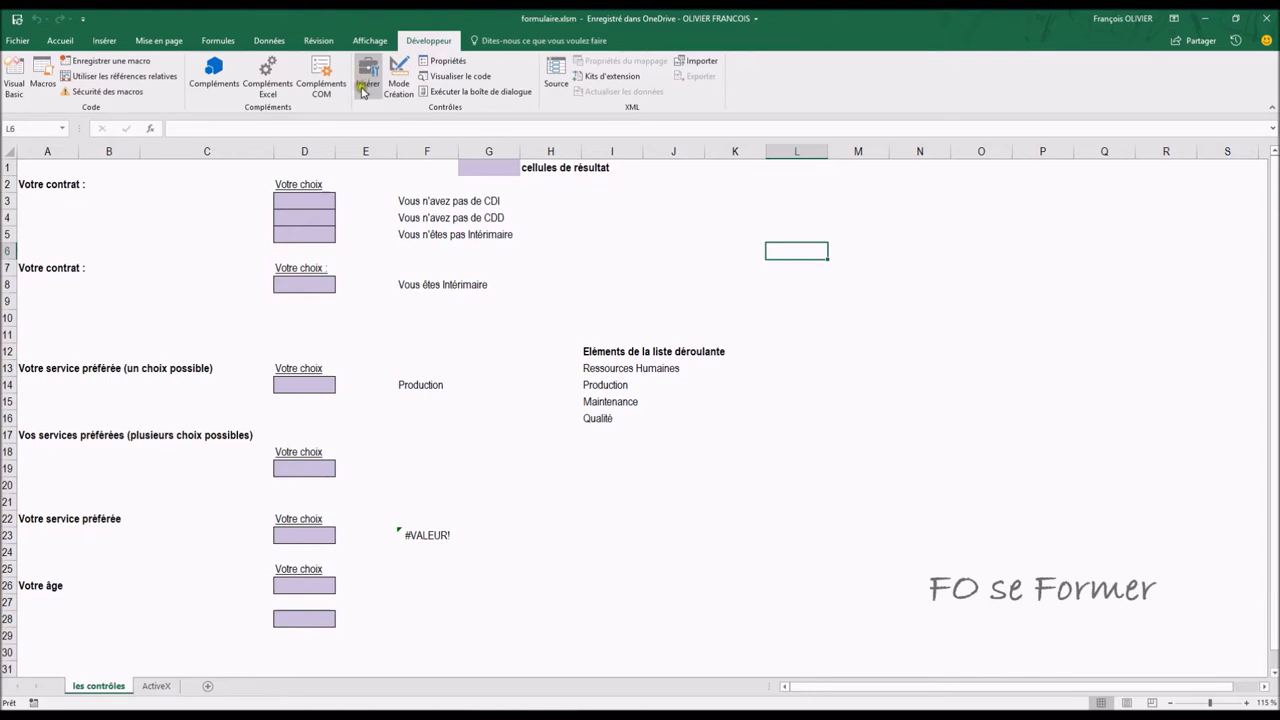
{"action": "left_click", "coordinate": [364, 90]}
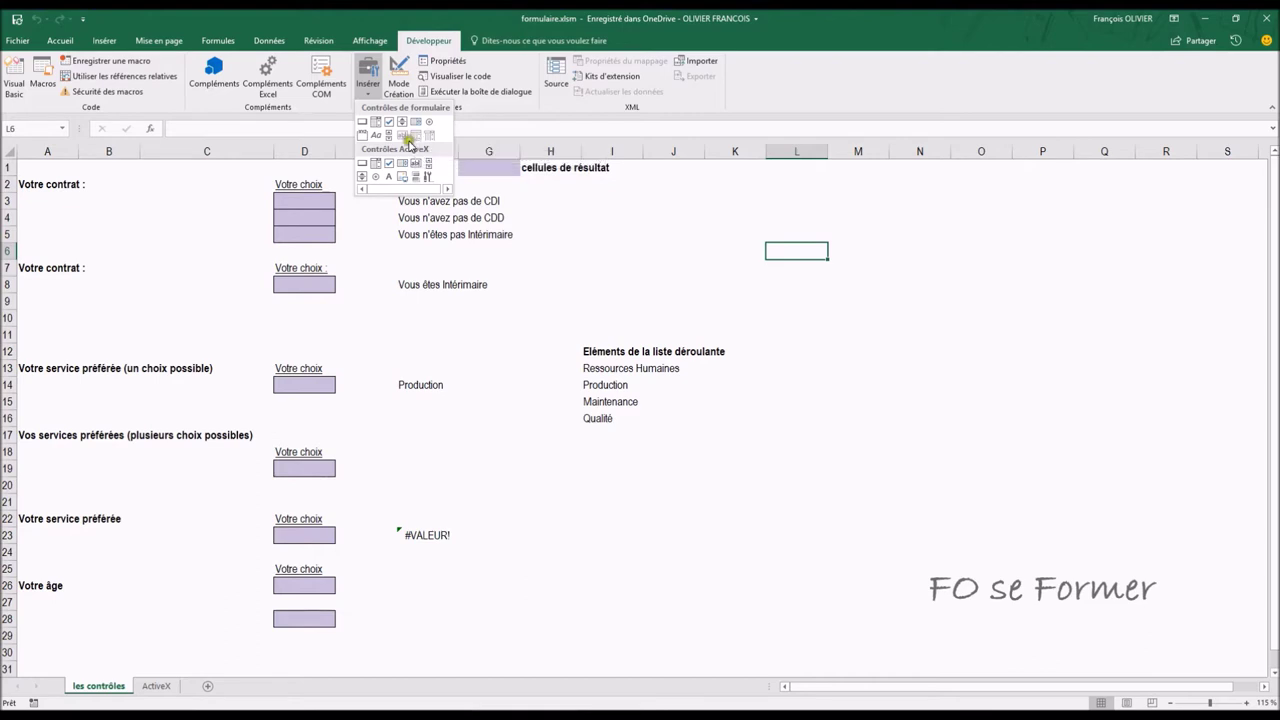
Step: Choose the Case à cocher form control from Développeur > Insérer
{"action": "left_click", "coordinate": [389, 135]}
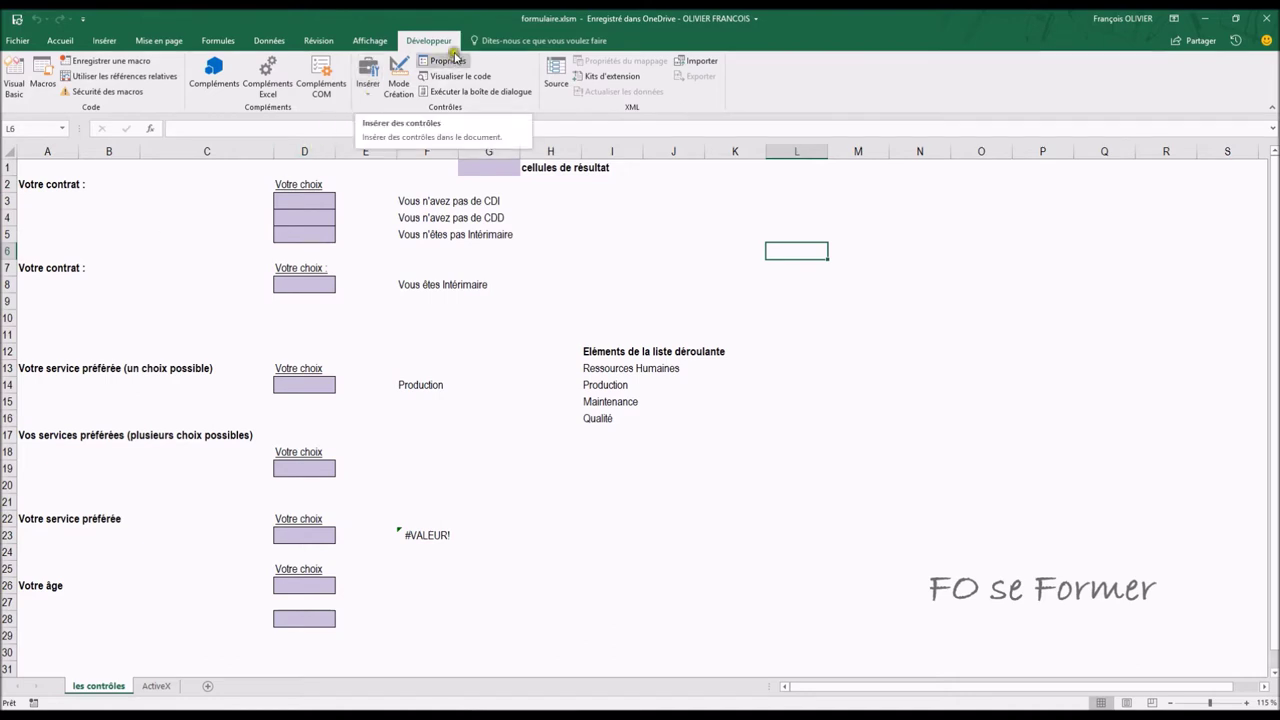
{"action": "left_click", "coordinate": [368, 90]}
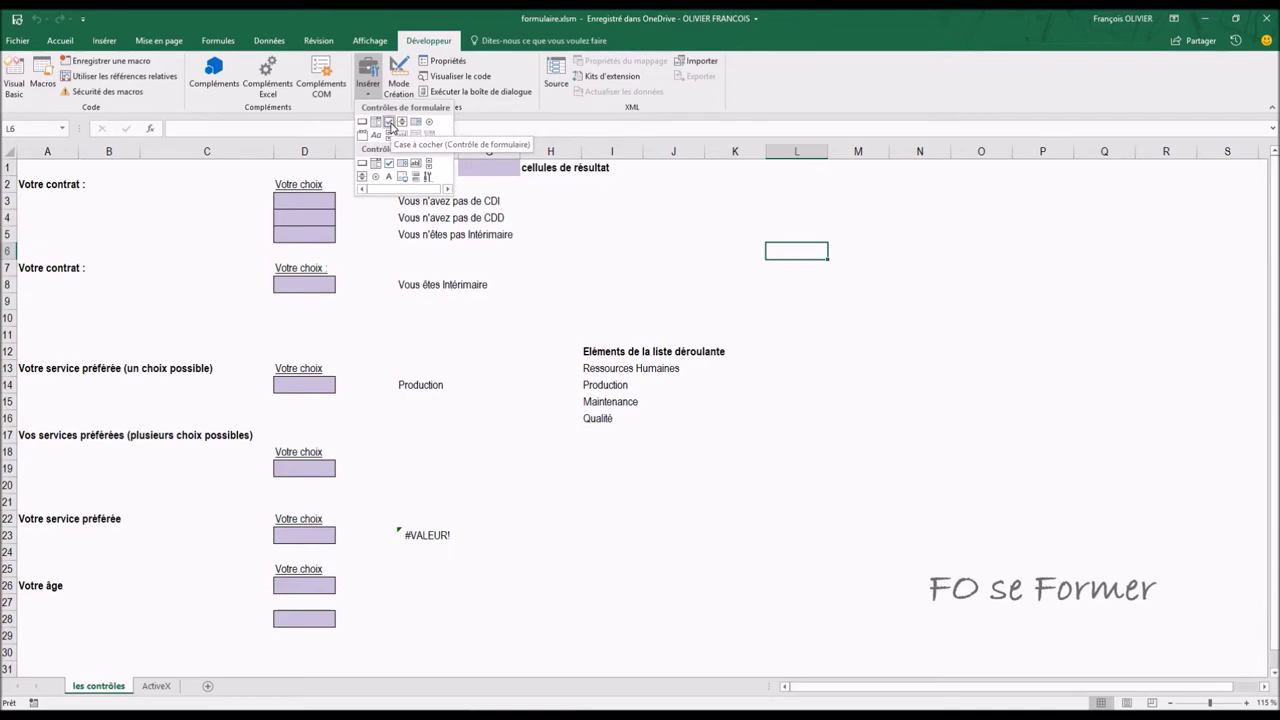
{"action": "left_click", "coordinate": [390, 124]}
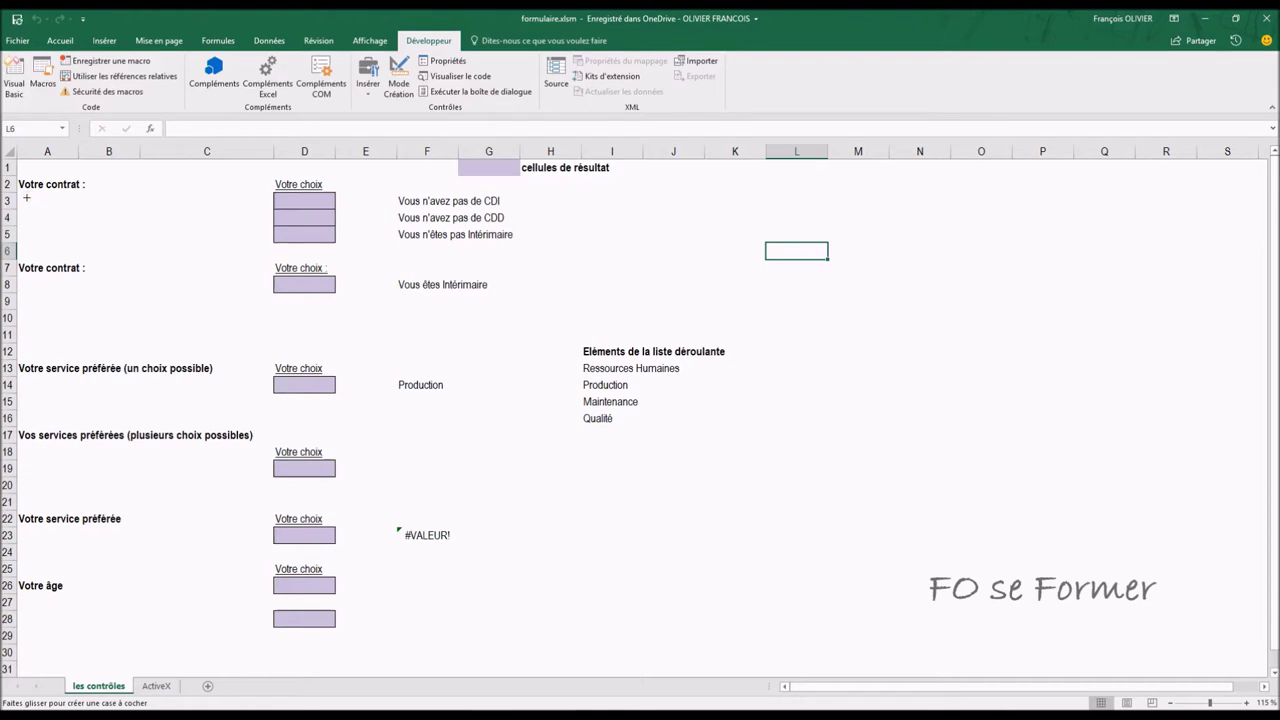
Step: Draw a checkbox in row 3, label it CDI and narrow it to fit
{"action": "left_click_drag", "start_coordinate": [26, 197], "coordinate": [128, 213]}
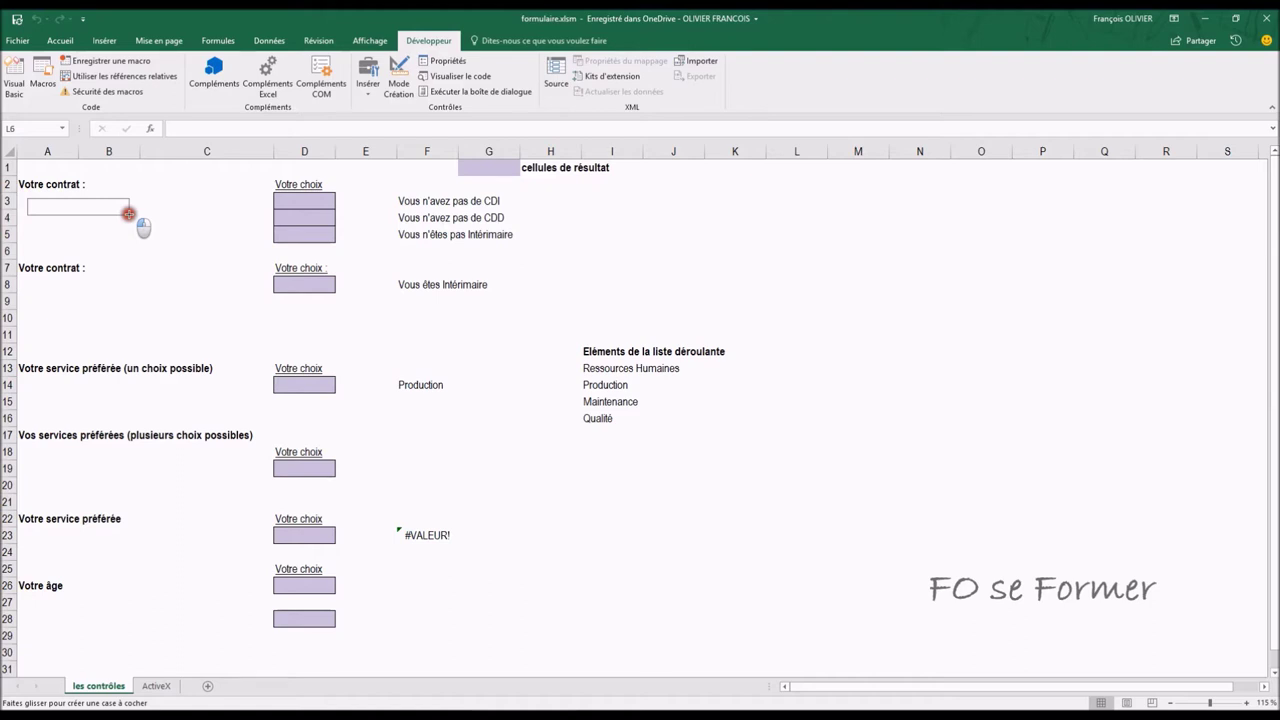
{"action": "left_click_drag", "start_coordinate": [128, 213], "coordinate": [129, 215]}
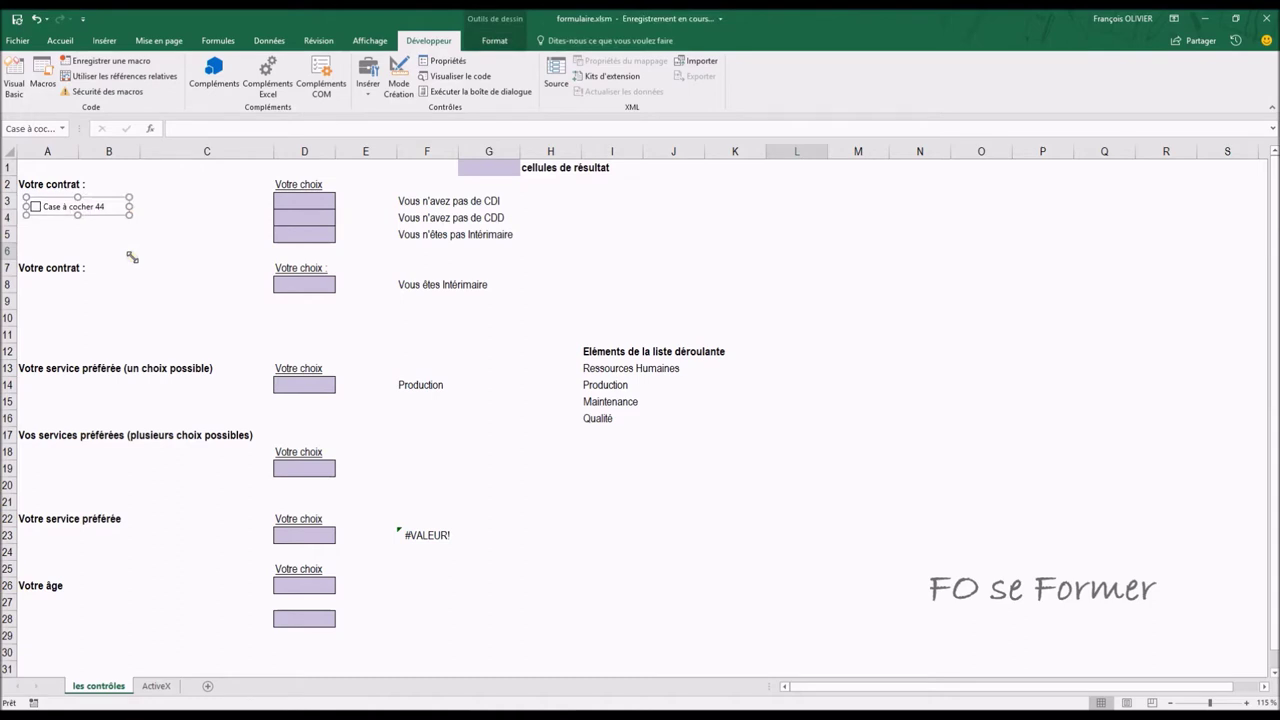
{"action": "left_click", "coordinate": [100, 205]}
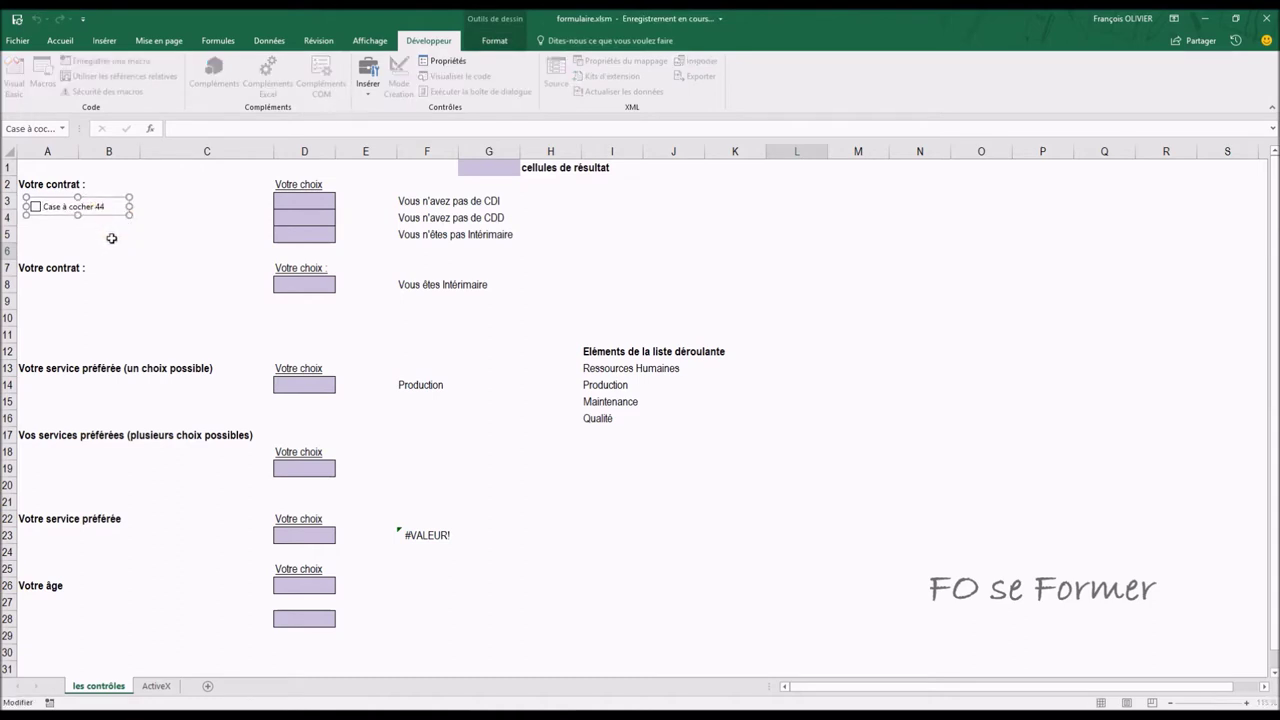
{"action": "key", "text": "BackSpace"}
{"action": "key", "text": "BackSpace"}
{"action": "key", "text": "BackSpace"}
{"action": "key", "text": "BackSpace"}
{"action": "key", "text": "BackSpace"}
{"action": "key", "text": "BackSpace"}
{"action": "key", "text": "BackSpace"}
{"action": "key", "text": "BackSpace"}
{"action": "key", "text": "BackSpace"}
{"action": "left_click_drag", "start_coordinate": [131, 202], "coordinate": [92, 204]}
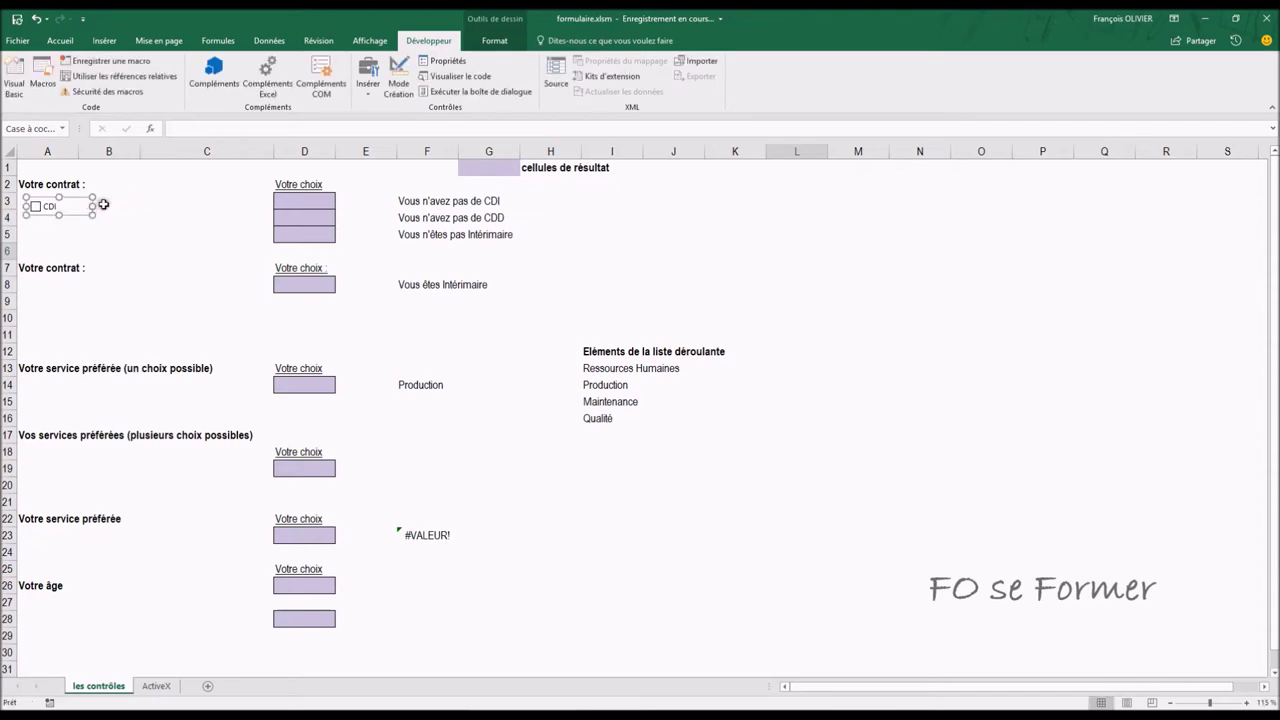
{"action": "left_click", "coordinate": [103, 204]}
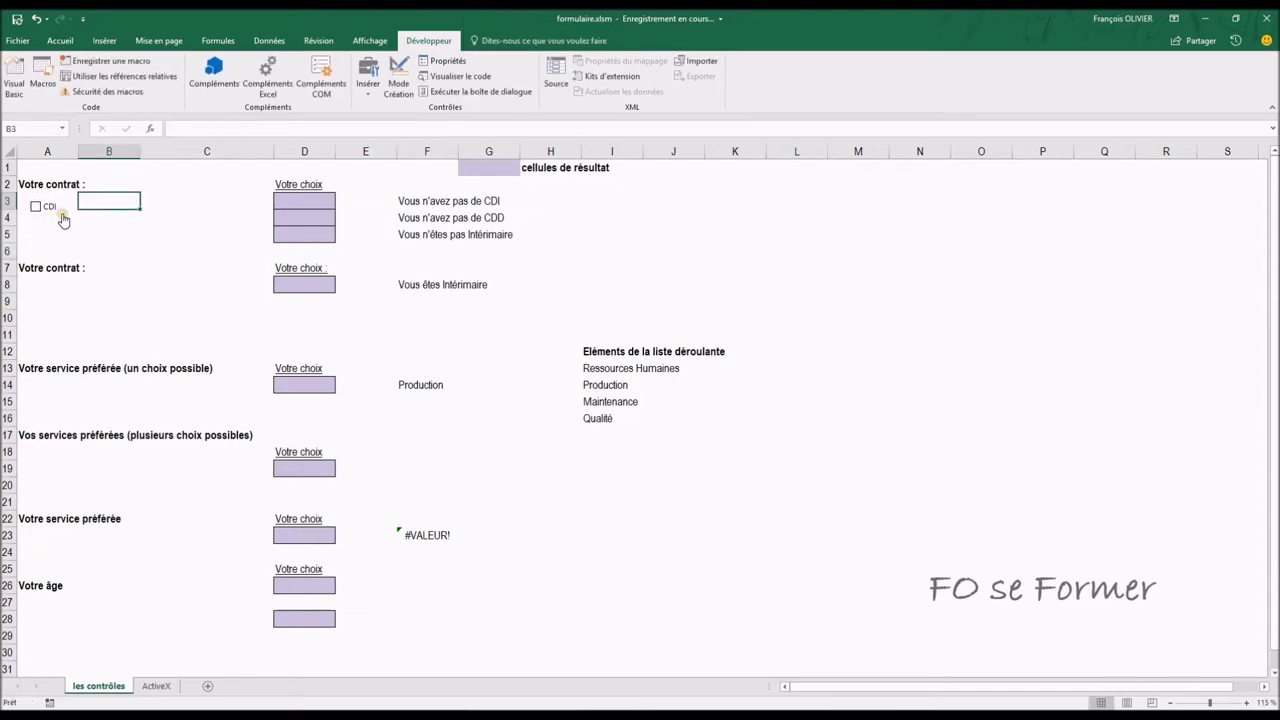
Step: Copy the CDI checkbox into rows 4 and 5, then select all three checkboxes
{"action": "right_click", "coordinate": [62, 218]}
{"action": "left_click", "coordinate": [116, 240]}
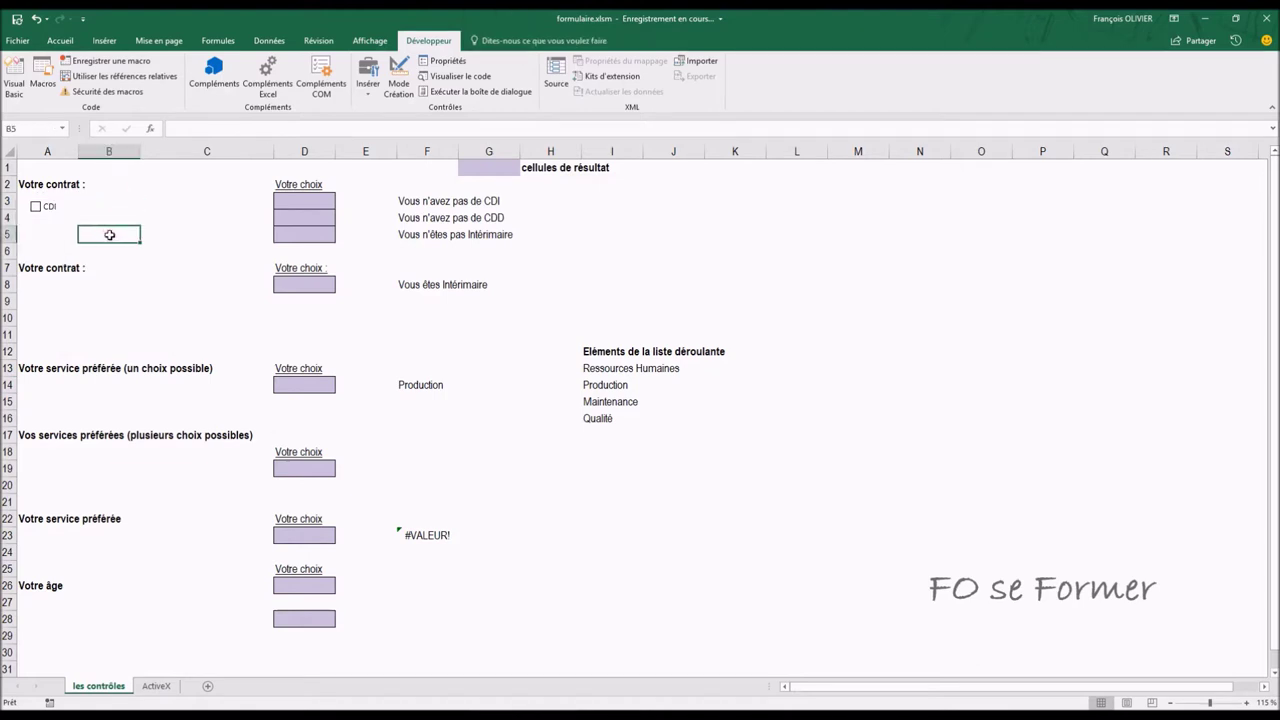
{"action": "left_click", "coordinate": [110, 235]}
{"action": "key", "text": "ctrl+v"}
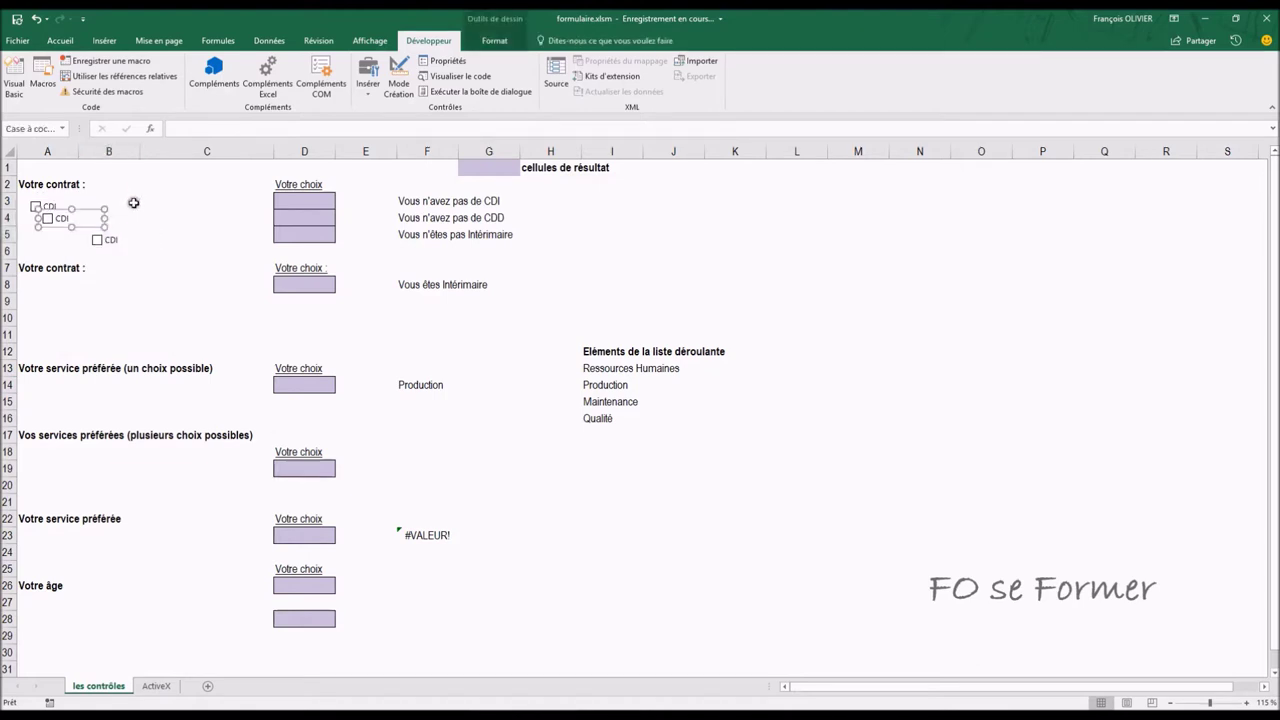
{"action": "left_click_drag", "start_coordinate": [86, 230], "coordinate": [75, 234]}
{"action": "left_click", "coordinate": [70, 236]}
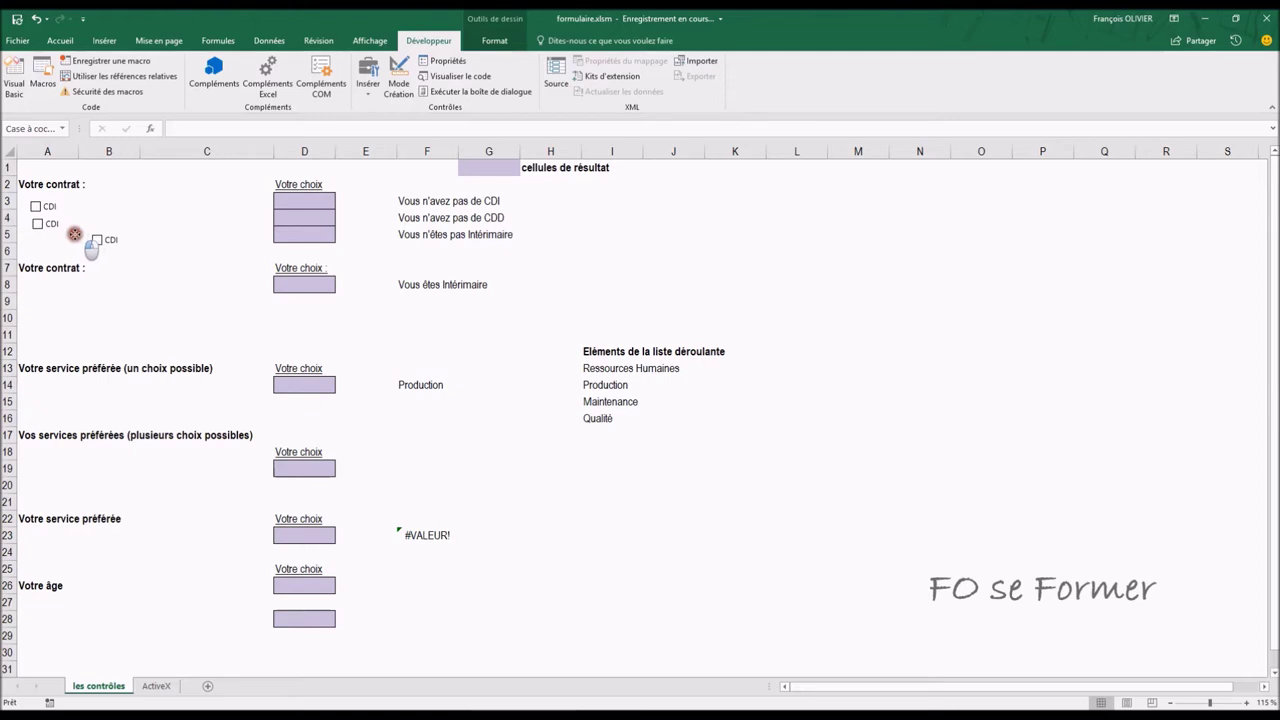
{"action": "left_click_drag", "start_coordinate": [75, 234], "coordinate": [75, 233]}
{"action": "right_click", "coordinate": [112, 241]}
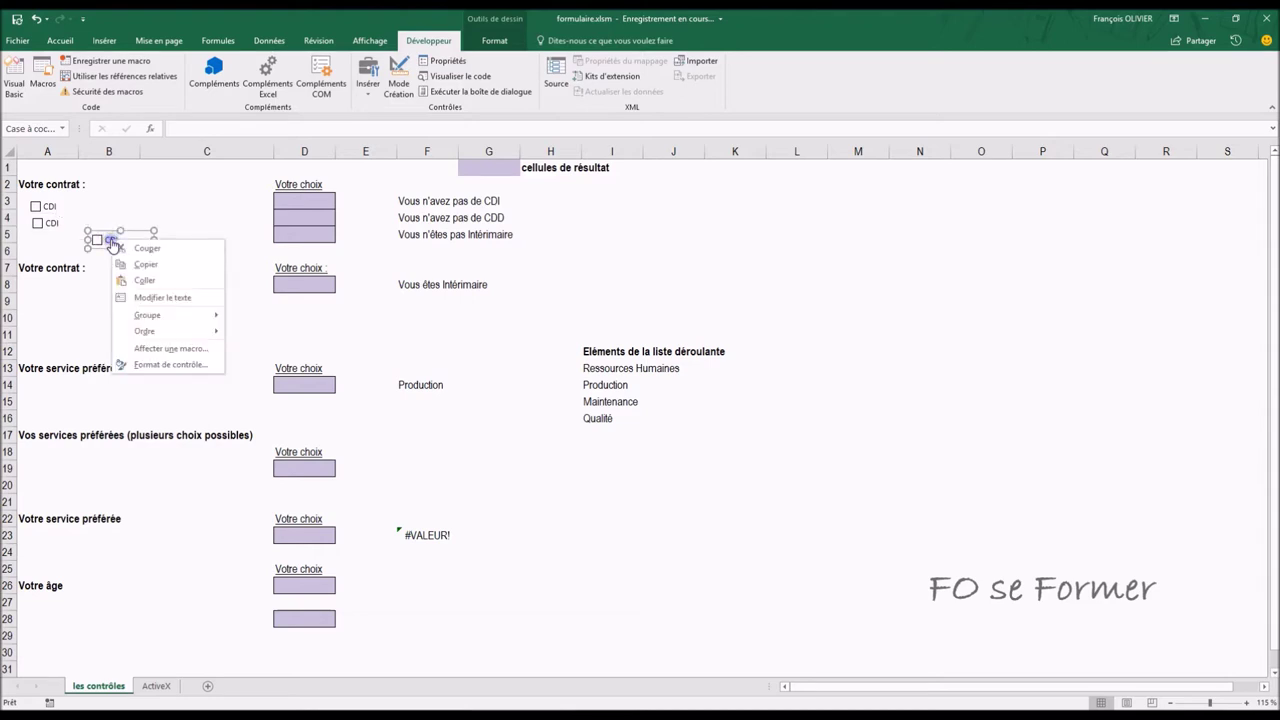
{"action": "key", "text": "Escape"}
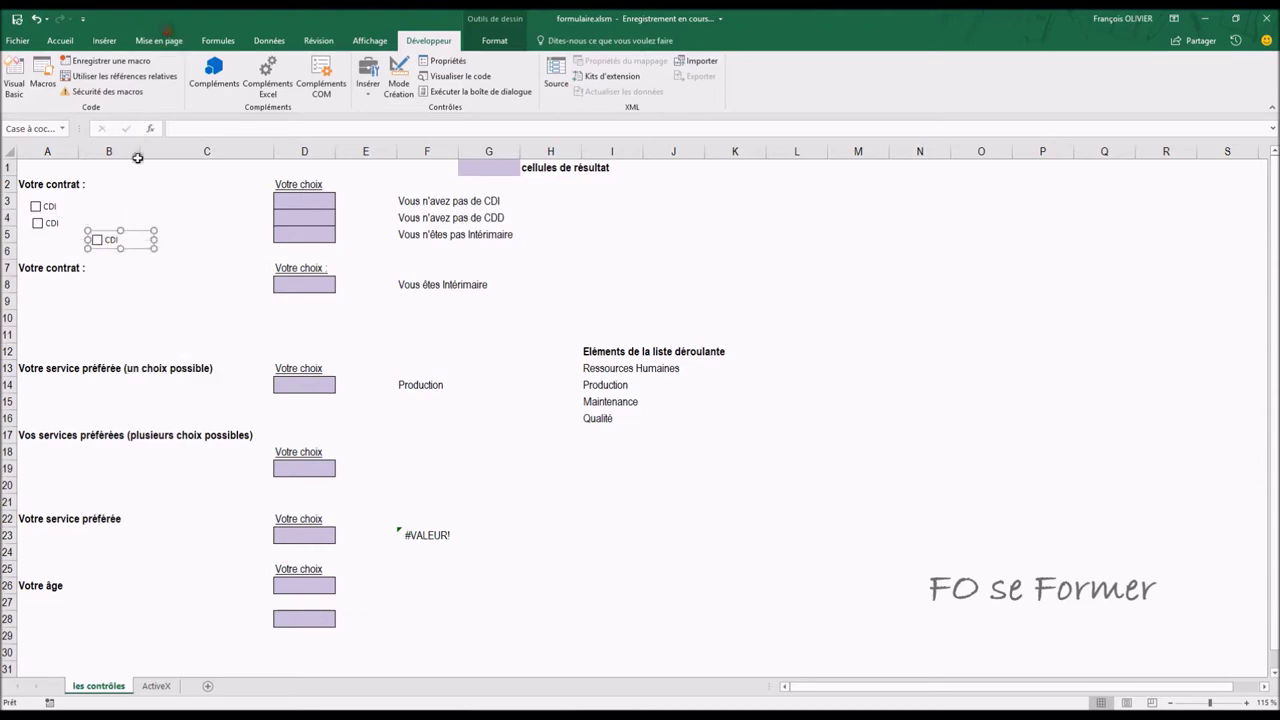
{"action": "left_click_drag", "start_coordinate": [134, 232], "coordinate": [74, 231]}
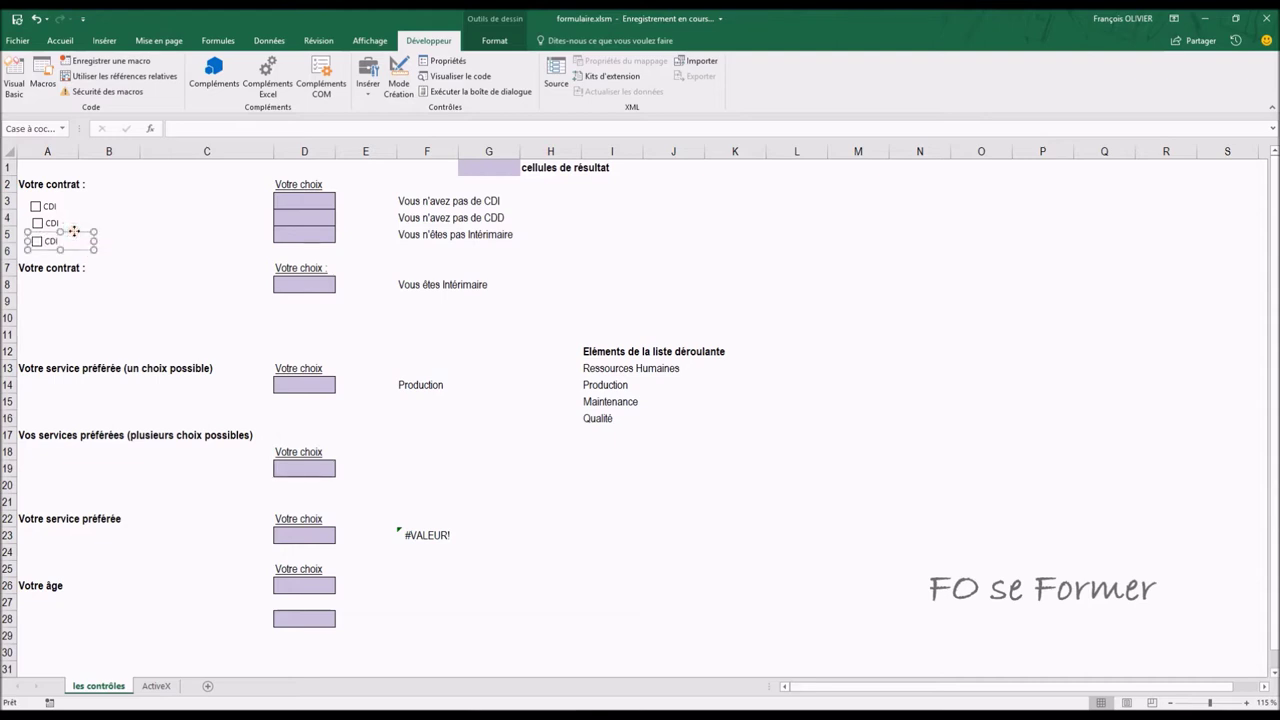
{"action": "left_click", "coordinate": [56, 219], "text": "ctrl"}
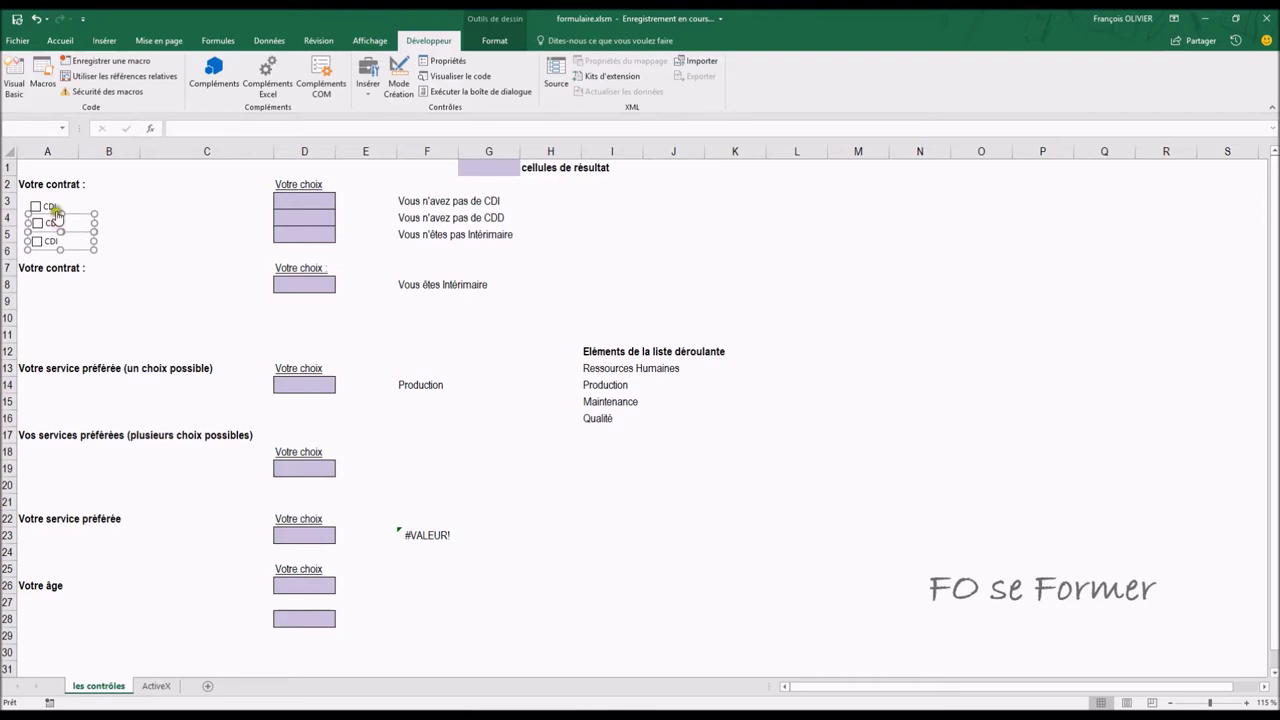
{"action": "left_click", "coordinate": [56, 208], "text": "ctrl"}
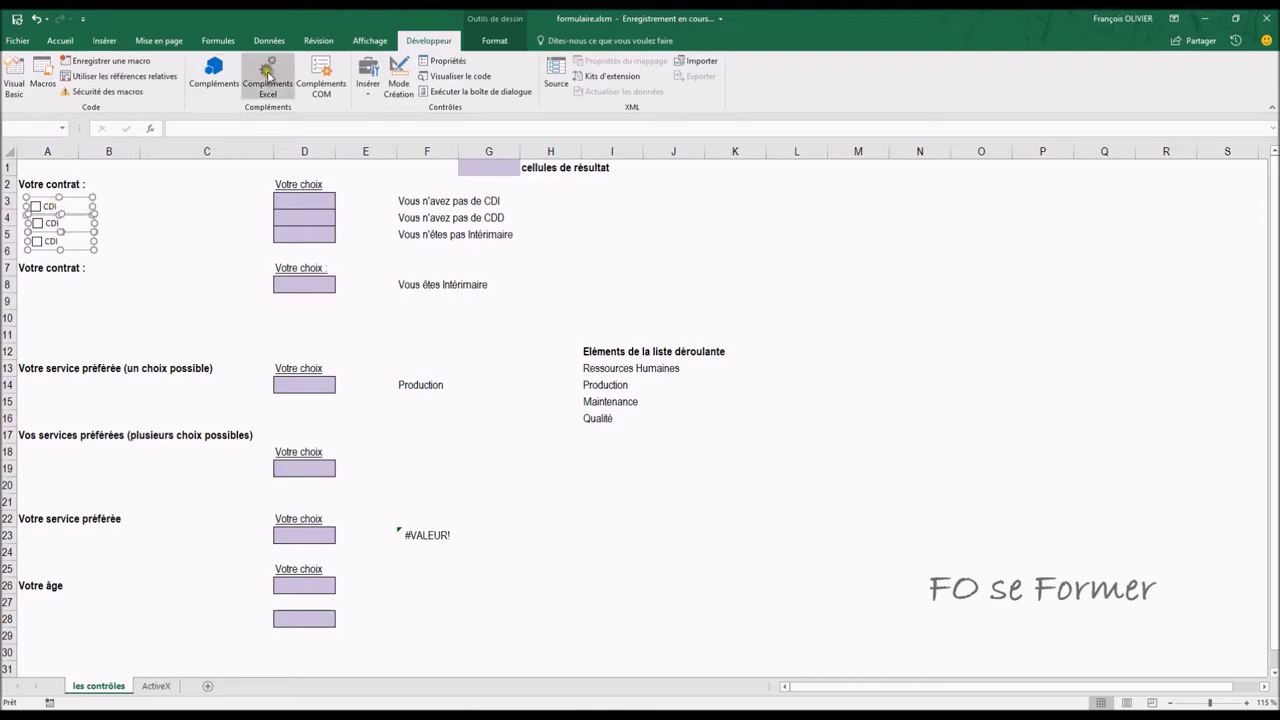
Step: Left-align the three contract checkboxes using Format > Aligner
{"action": "left_click", "coordinate": [496, 41]}
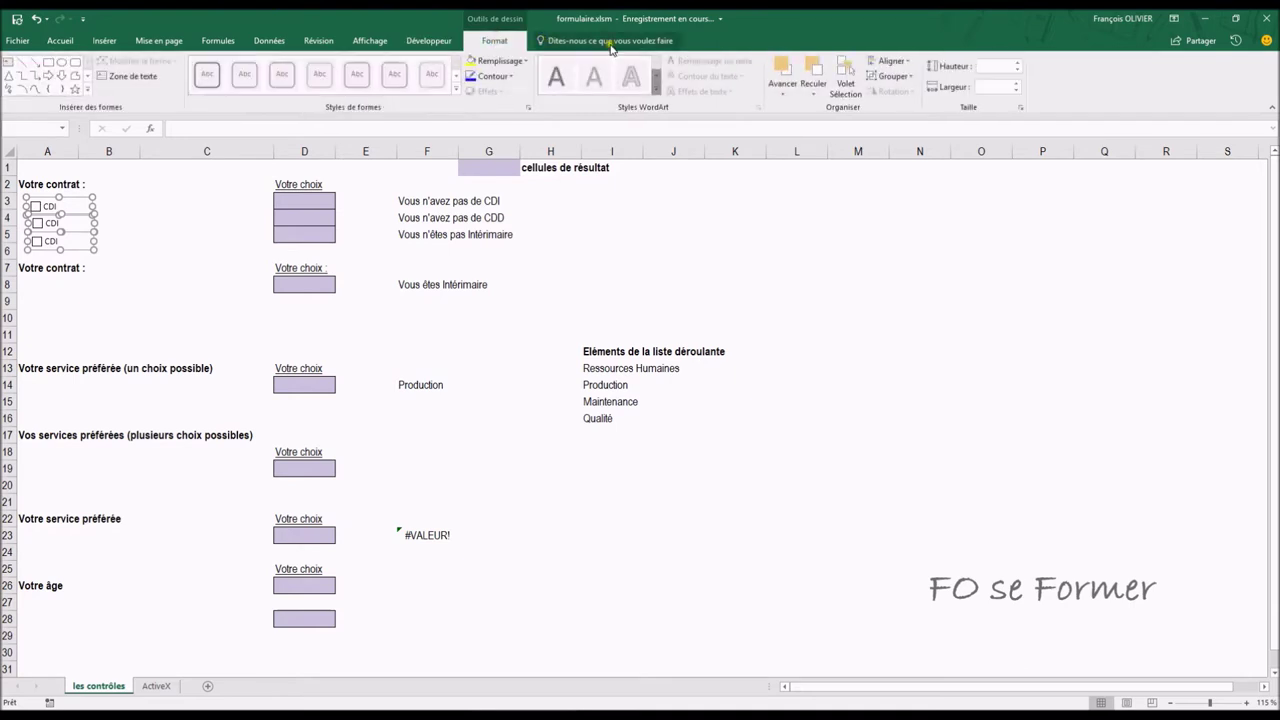
{"action": "left_click", "coordinate": [904, 63]}
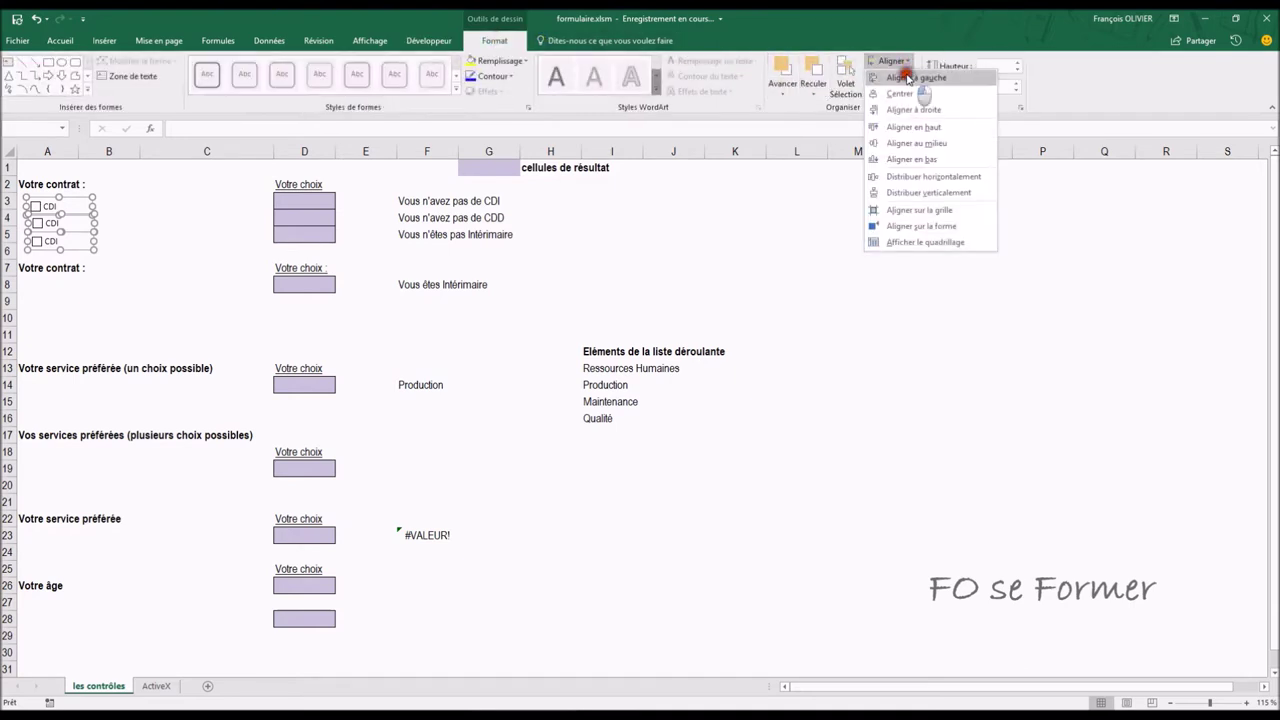
{"action": "left_click", "coordinate": [908, 77]}
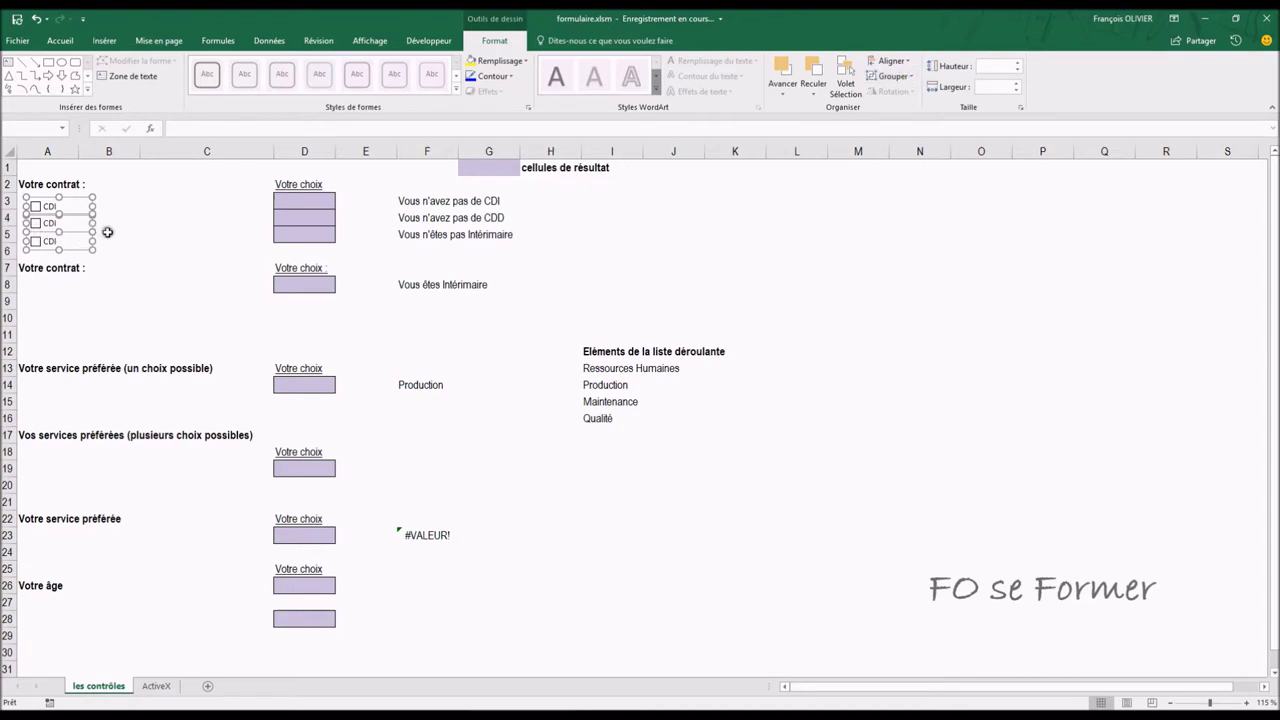
{"action": "left_click", "coordinate": [155, 231]}
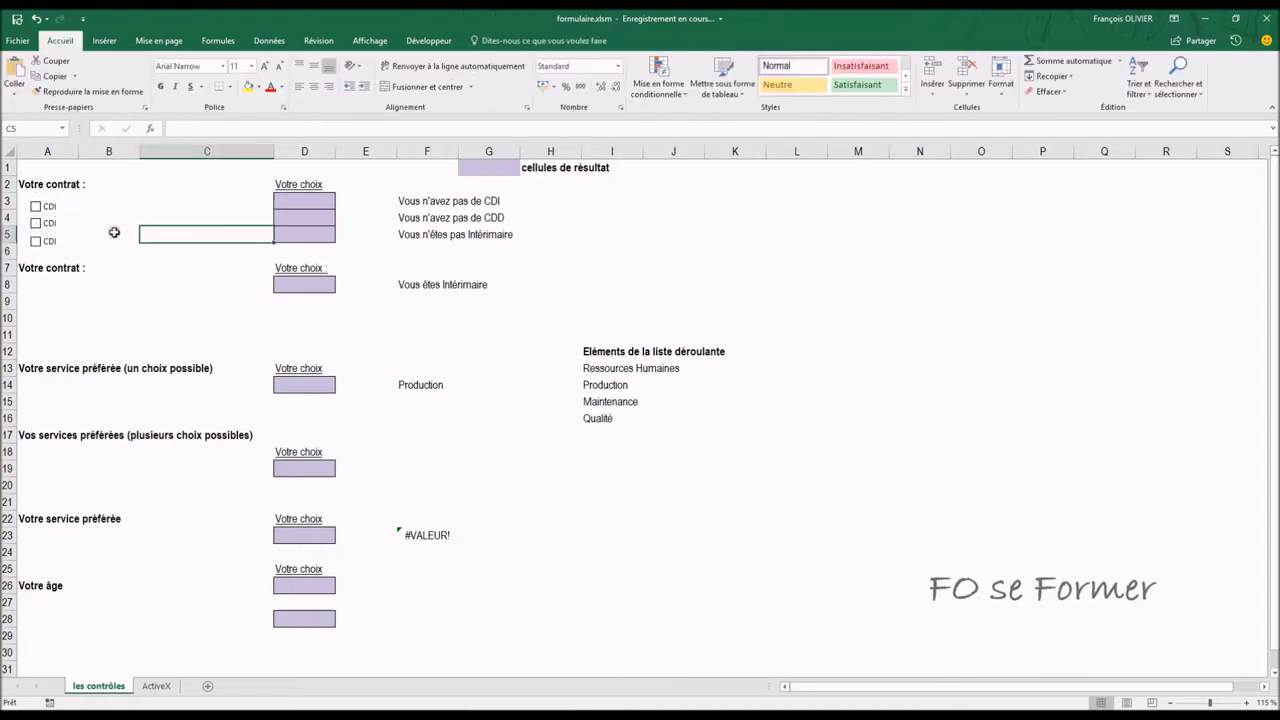
Step: Relabel the row-4 checkbox CDD and the row-5 checkbox Intérimaire
{"action": "right_click", "coordinate": [57, 224]}
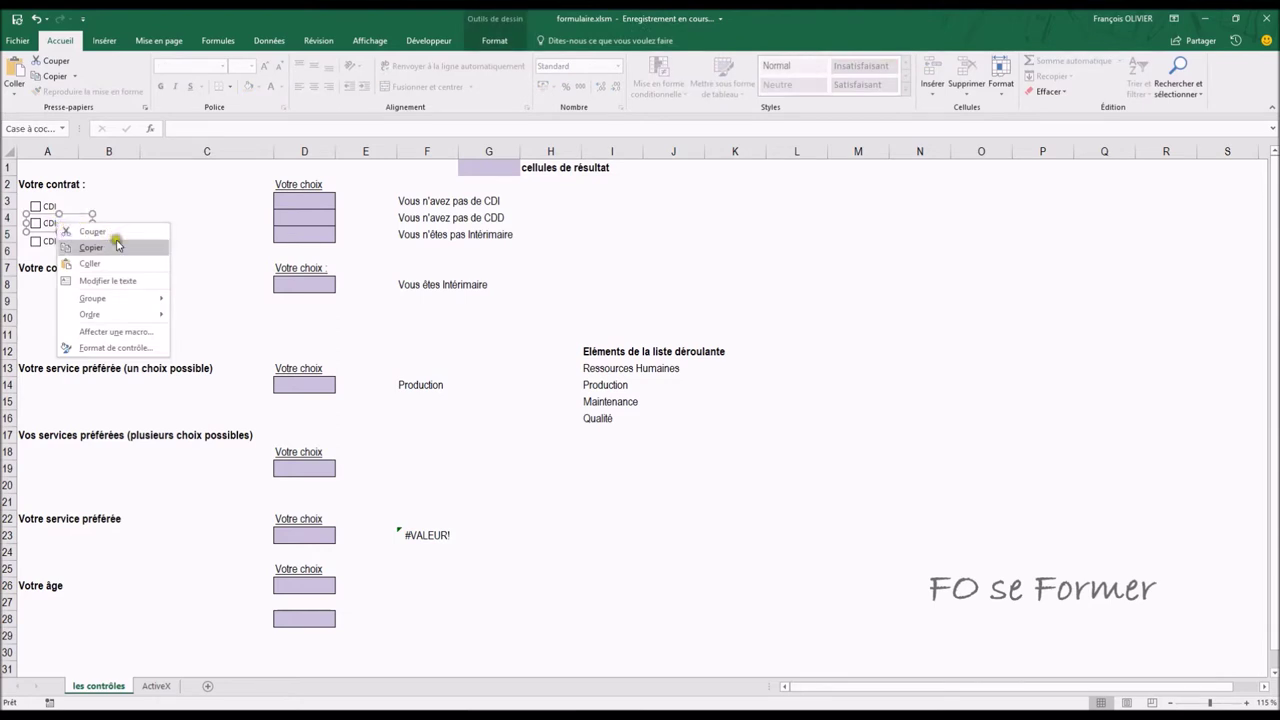
{"action": "left_click", "coordinate": [108, 281]}
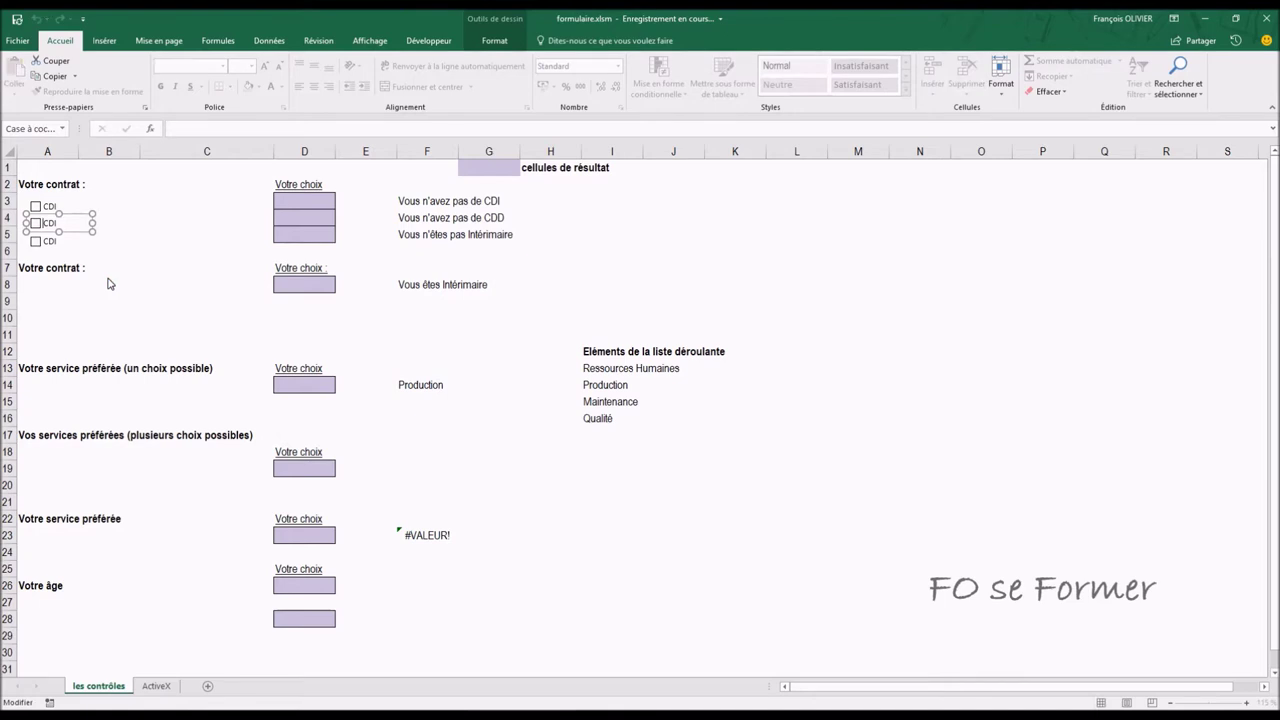
{"action": "key", "text": "BackSpace"}
{"action": "type", "text": "D"}
{"action": "right_click", "coordinate": [103, 251]}
{"action": "right_click", "coordinate": [65, 246]}
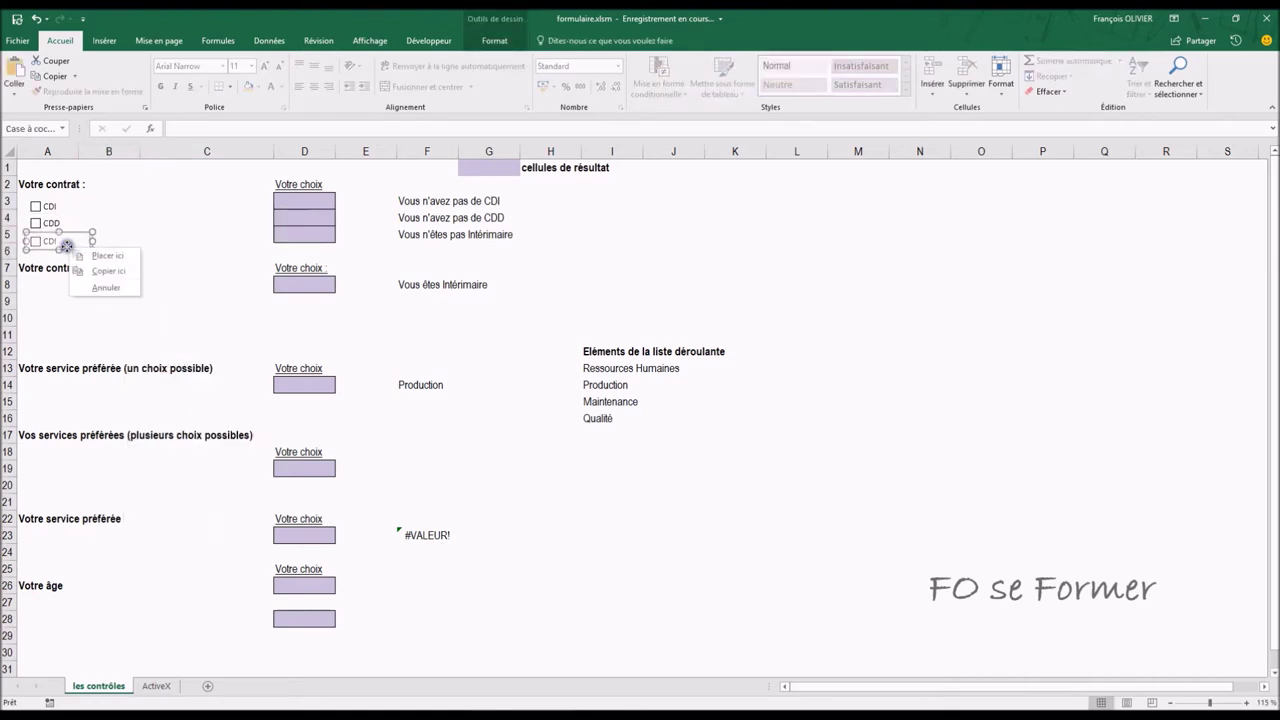
{"action": "right_click", "coordinate": [72, 247]}
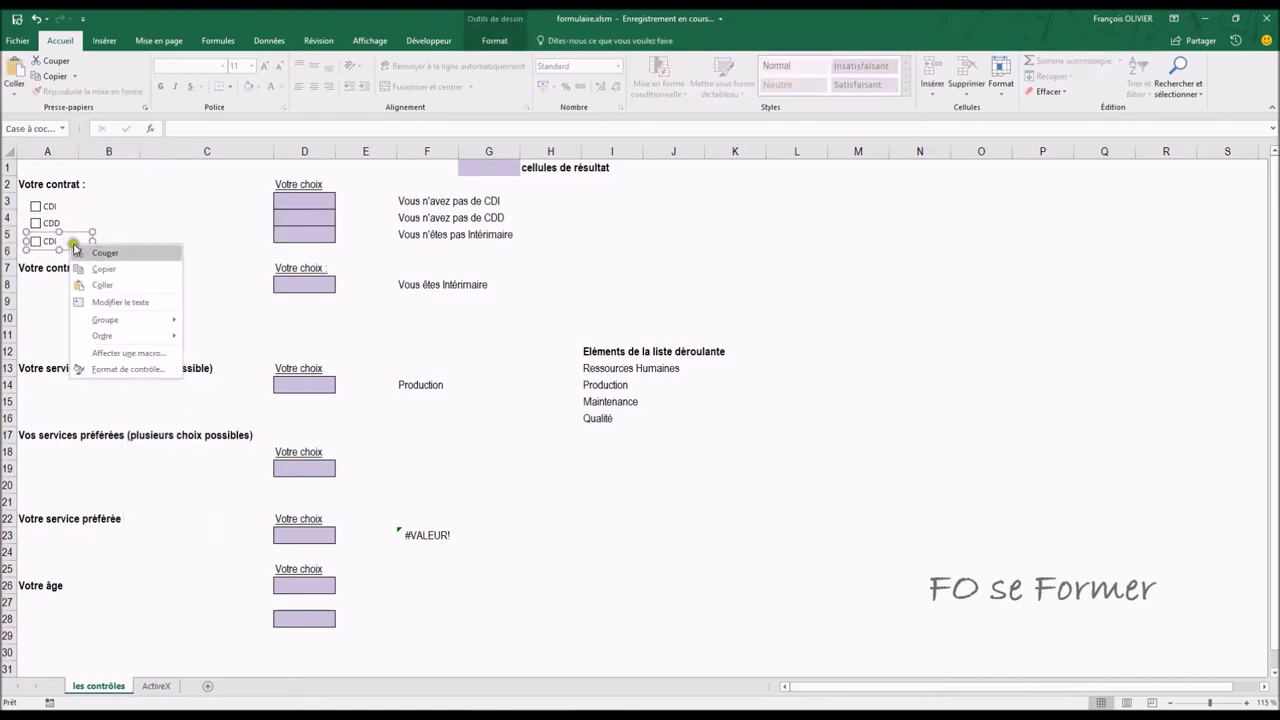
{"action": "left_click", "coordinate": [112, 302]}
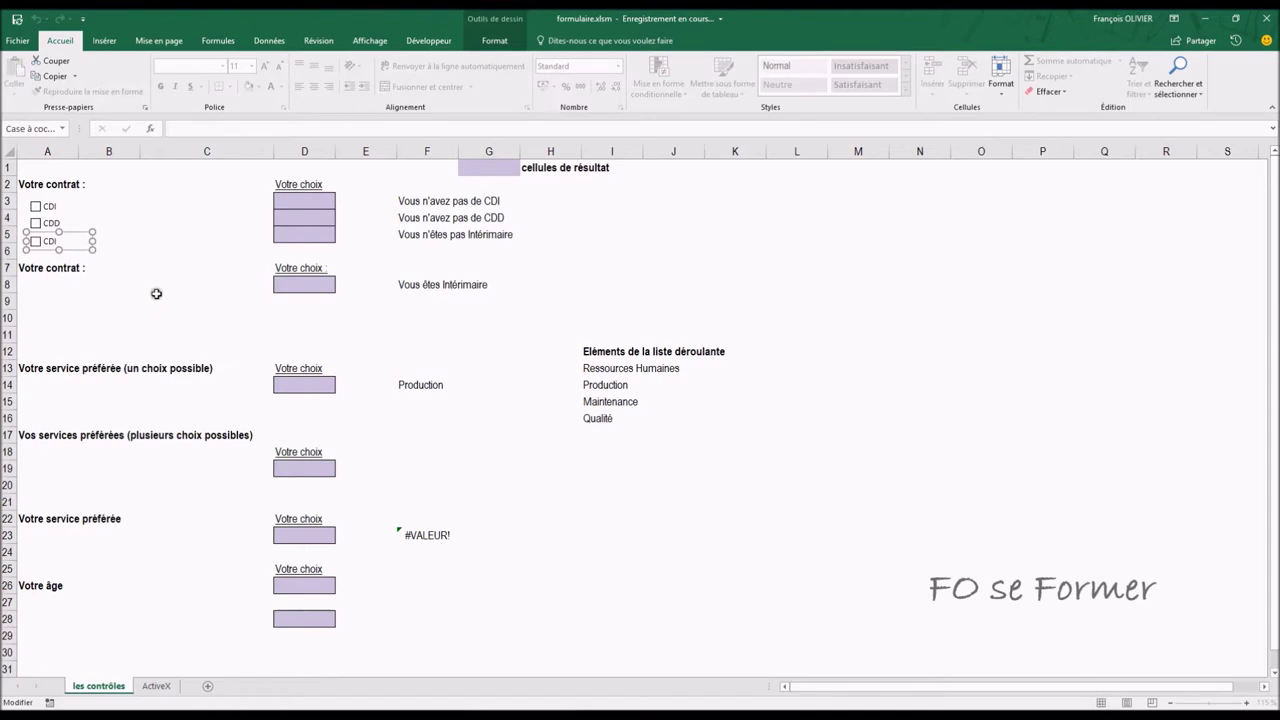
{"action": "key", "text": "Delete"}
{"action": "type", "text": "Intérimaire"}
{"action": "left_click", "coordinate": [174, 248]}
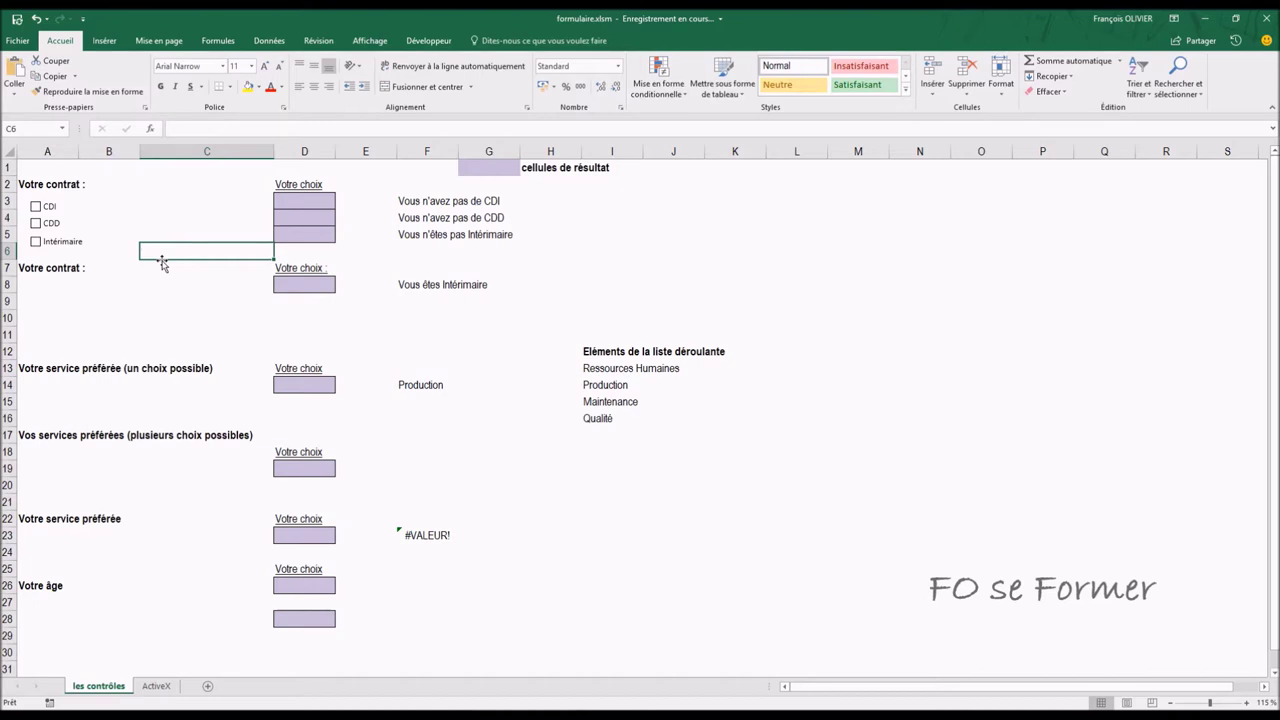
Step: Tick and untick the CDI checkbox to test it
{"action": "left_click", "coordinate": [33, 208]}
{"action": "left_click", "coordinate": [34, 208]}
{"action": "left_click", "coordinate": [34, 208]}
{"action": "left_click", "coordinate": [34, 208]}
{"action": "right_click", "coordinate": [52, 208]}
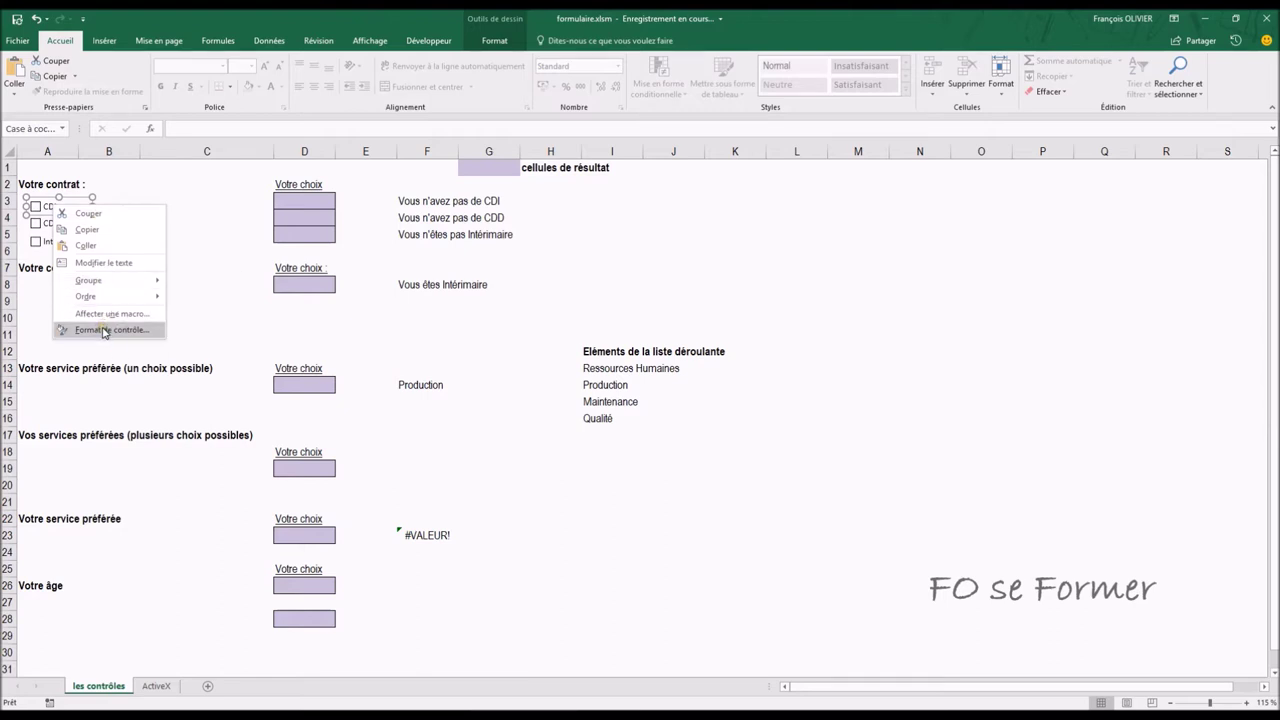
Step: Browse the Format de contrôle tabs for the CDI checkbox, ending on Contrôle
{"action": "left_click", "coordinate": [105, 332]}
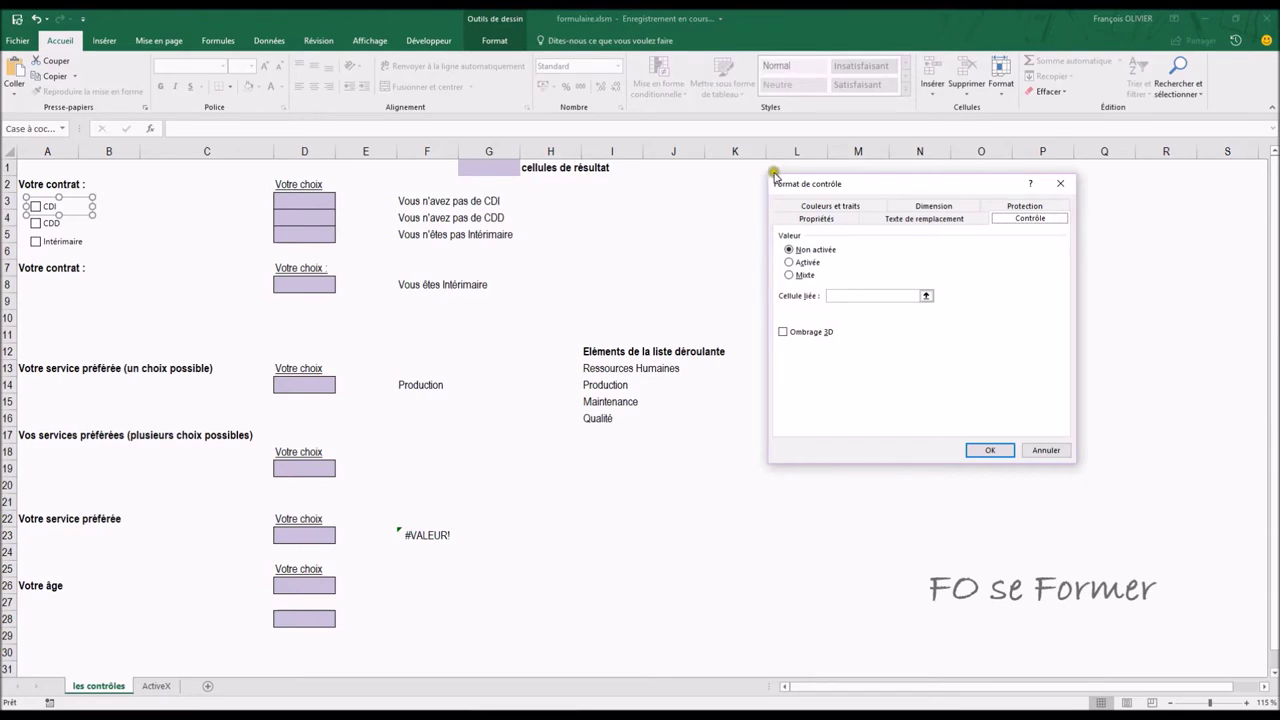
{"action": "left_click", "coordinate": [828, 206]}
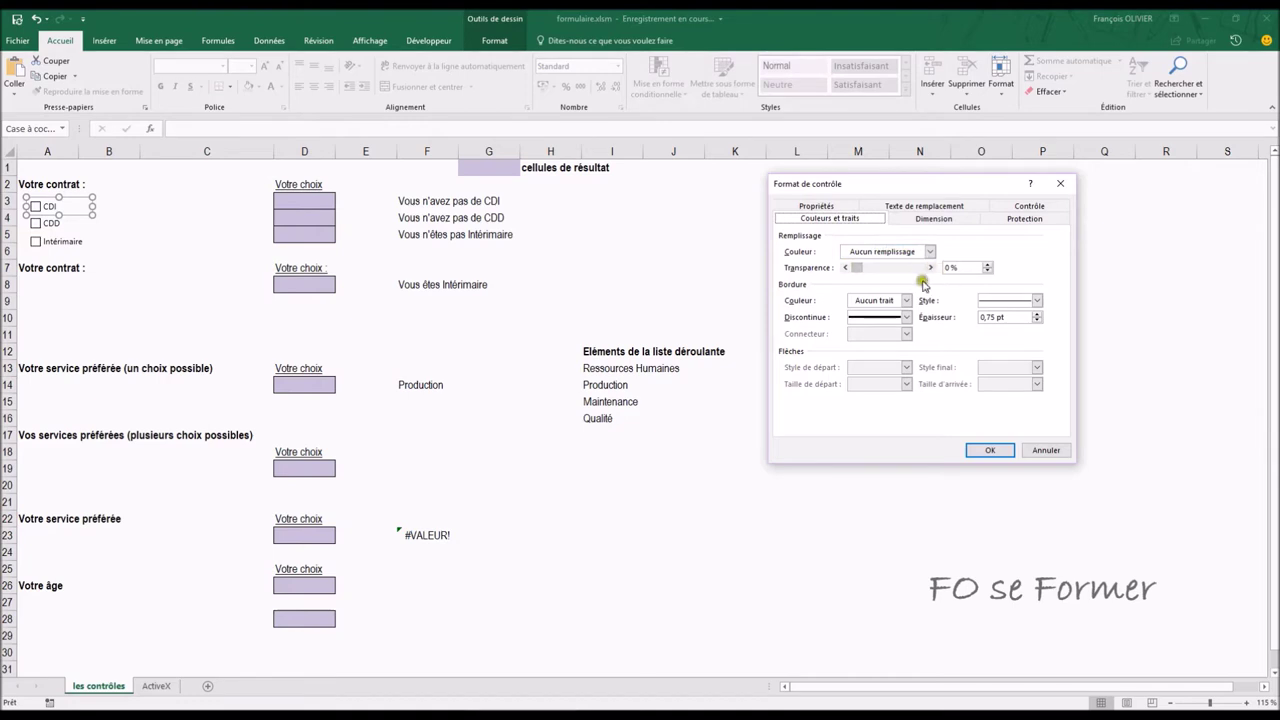
{"action": "left_click", "coordinate": [932, 218]}
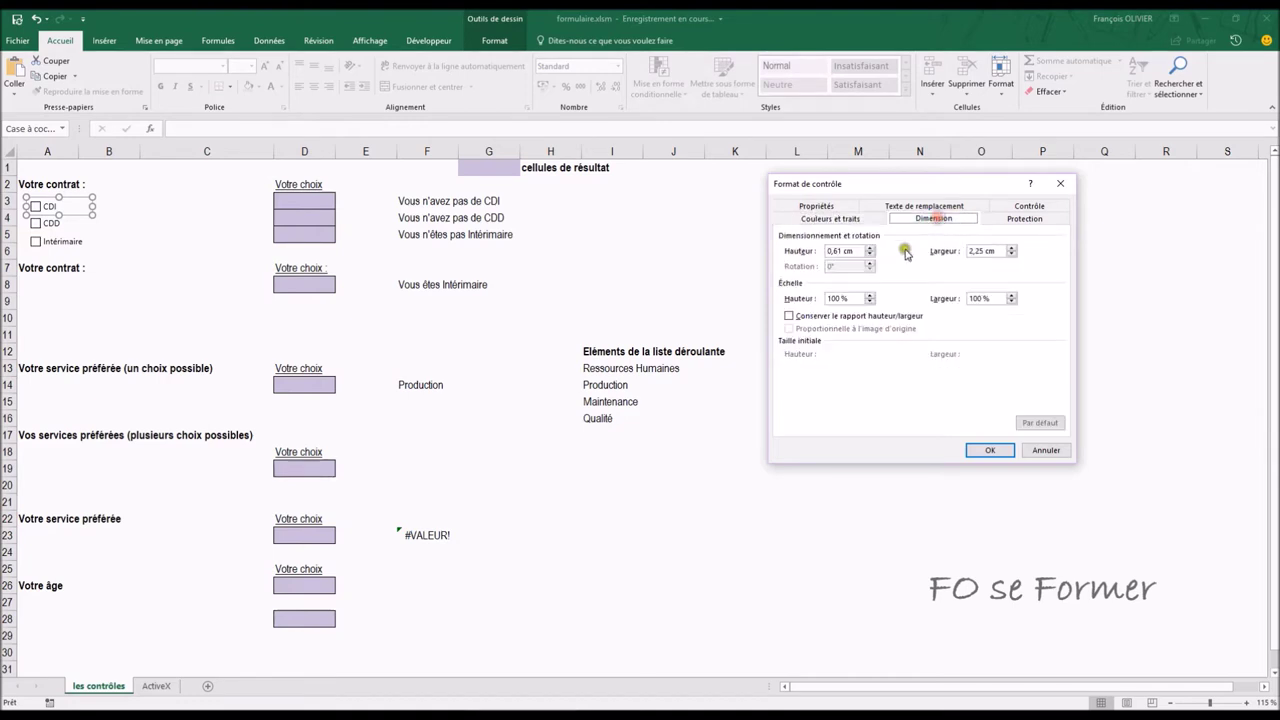
{"action": "left_click", "coordinate": [896, 280]}
{"action": "left_click", "coordinate": [1012, 222]}
{"action": "left_click", "coordinate": [881, 247]}
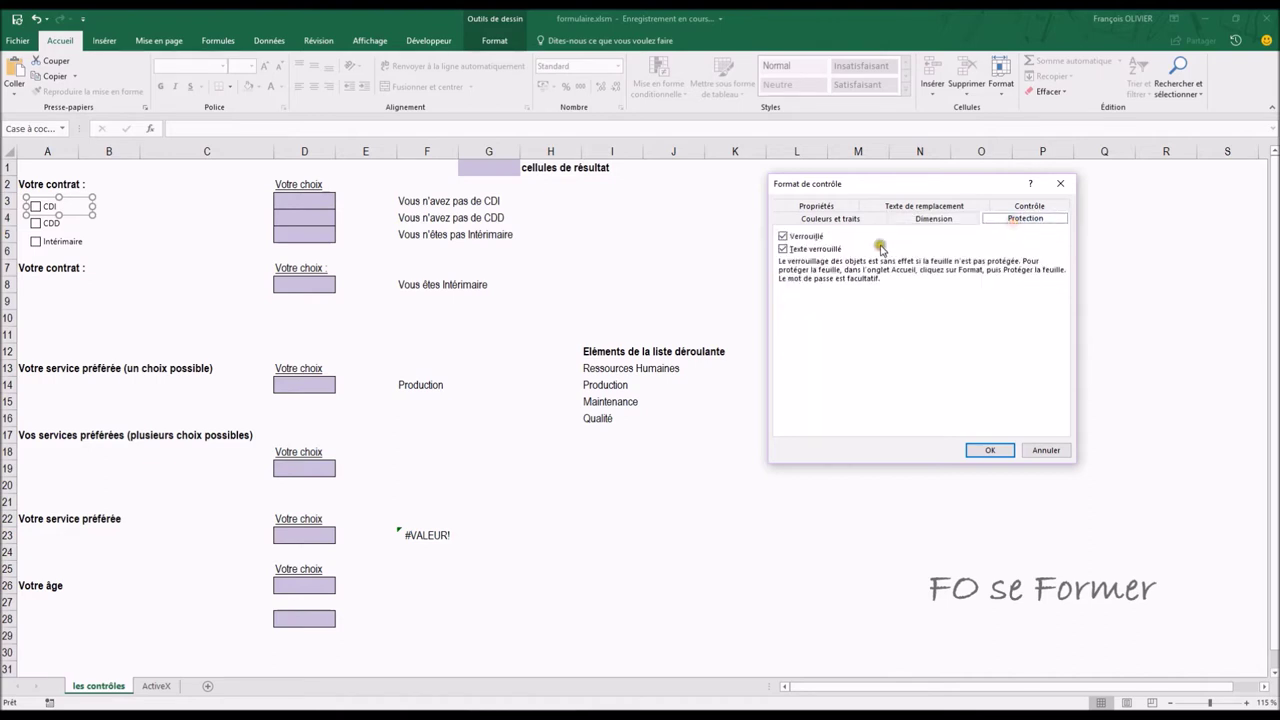
{"action": "left_click", "coordinate": [803, 237]}
{"action": "left_click", "coordinate": [866, 262]}
{"action": "left_click", "coordinate": [966, 208]}
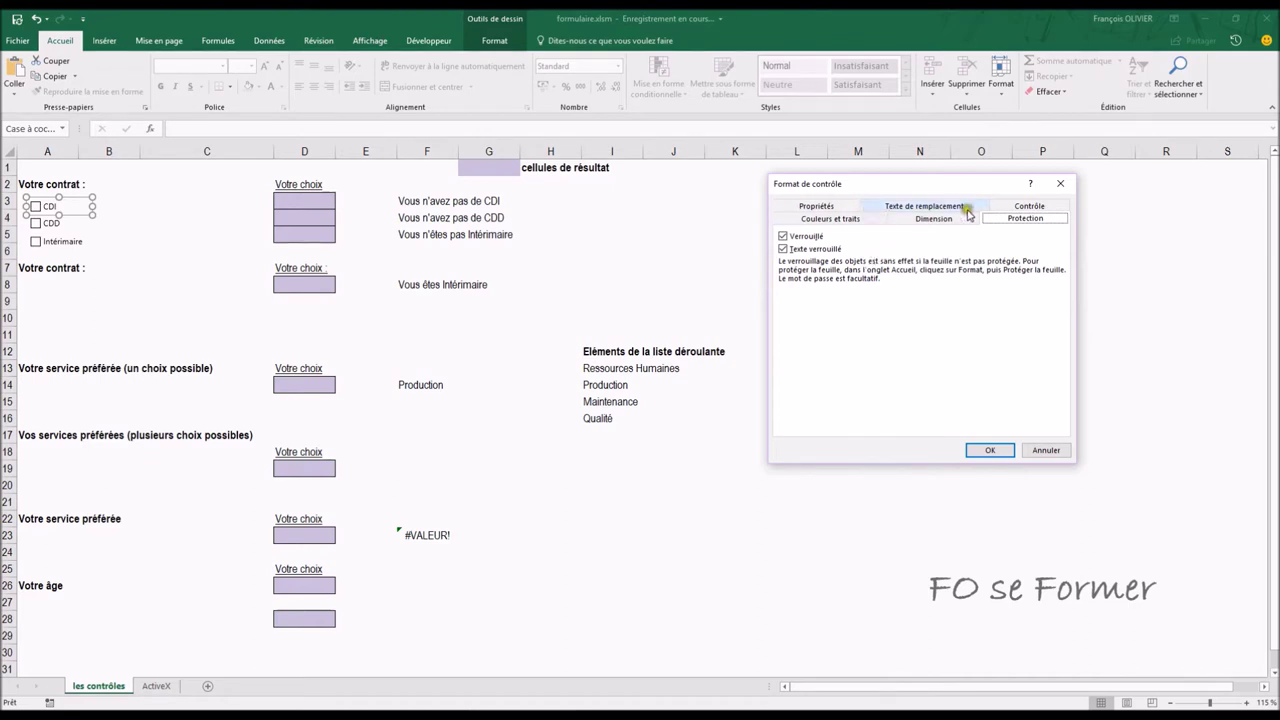
{"action": "left_click", "coordinate": [840, 207]}
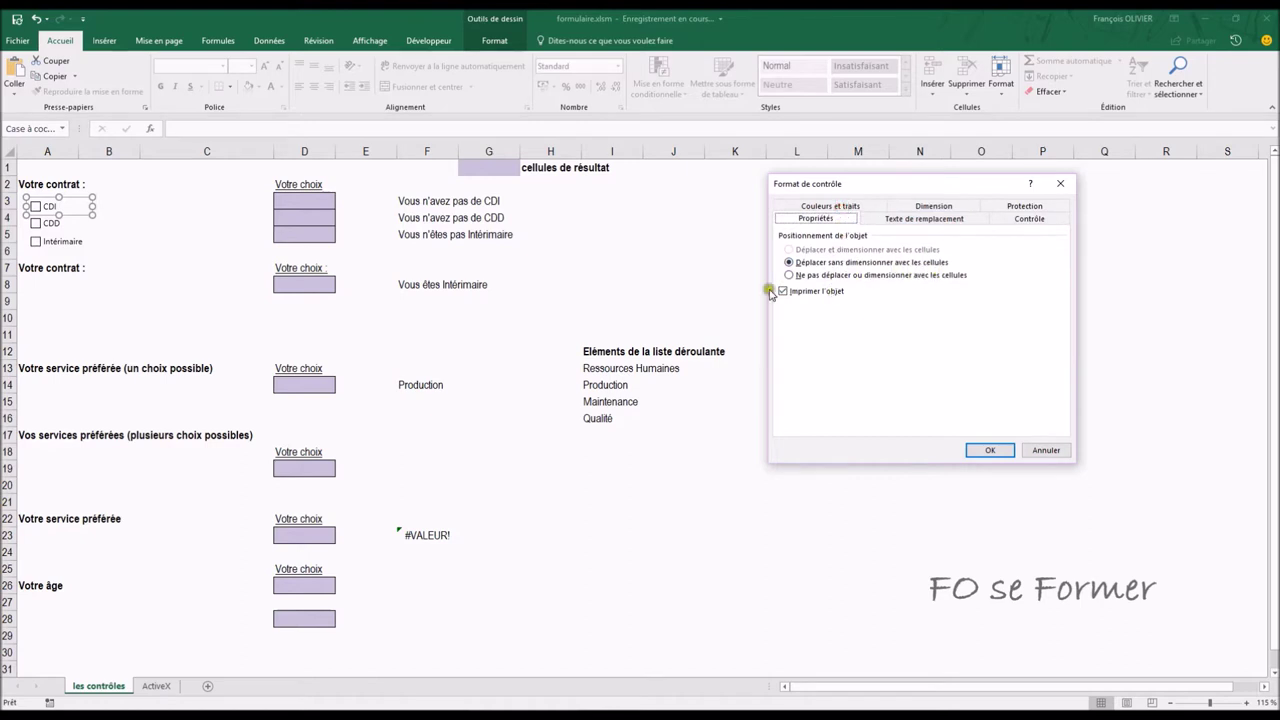
{"action": "left_click", "coordinate": [885, 219]}
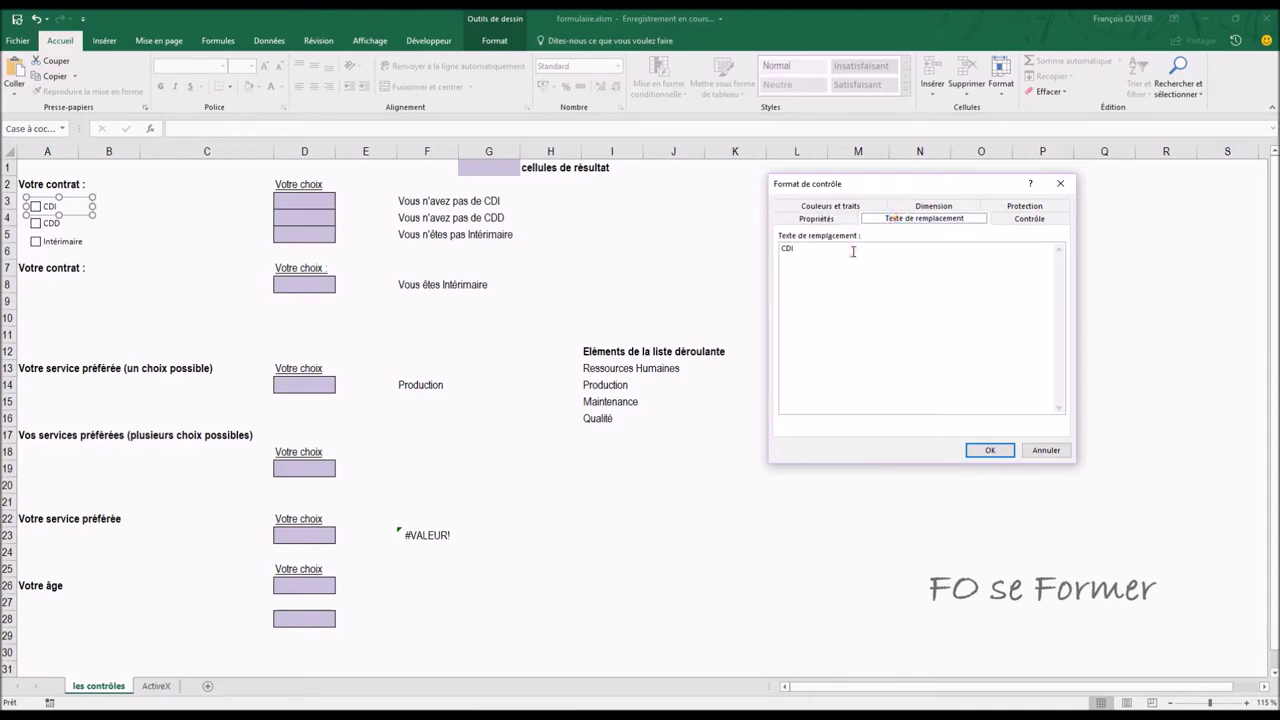
{"action": "left_click", "coordinate": [1038, 220]}
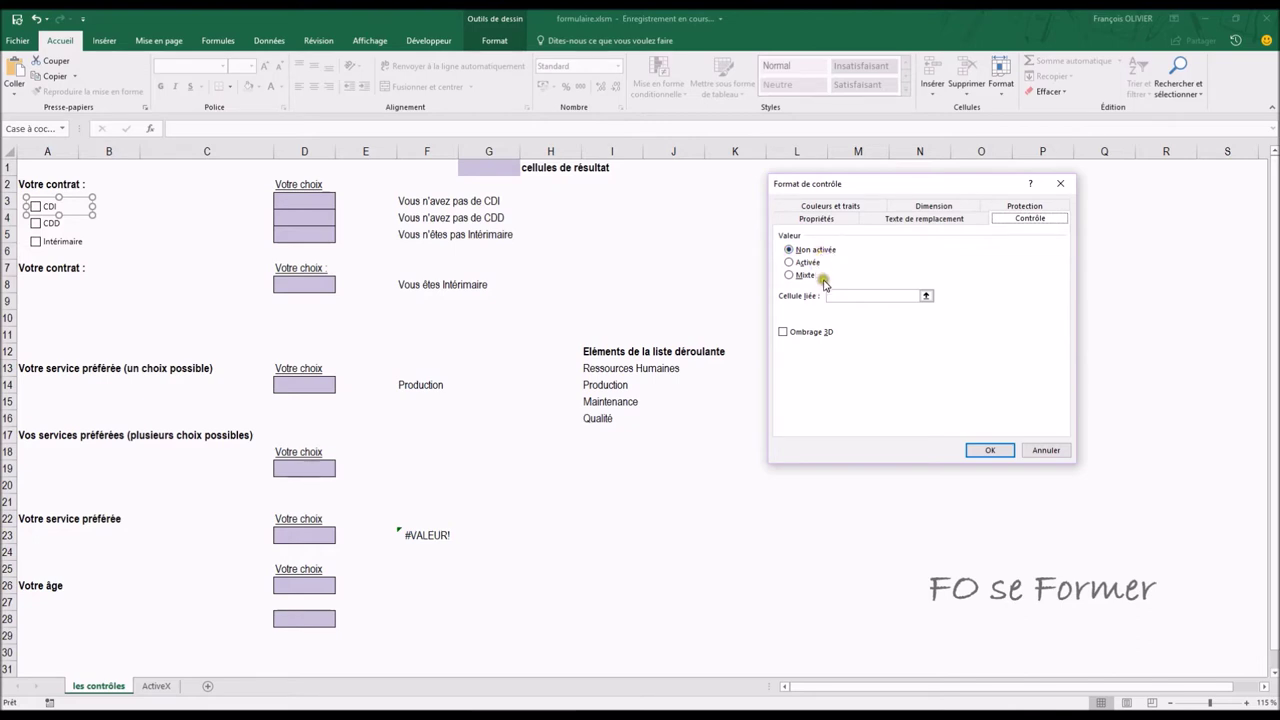
Step: Set the CDI checkbox's linked cell to $D$3
{"action": "left_click", "coordinate": [834, 297]}
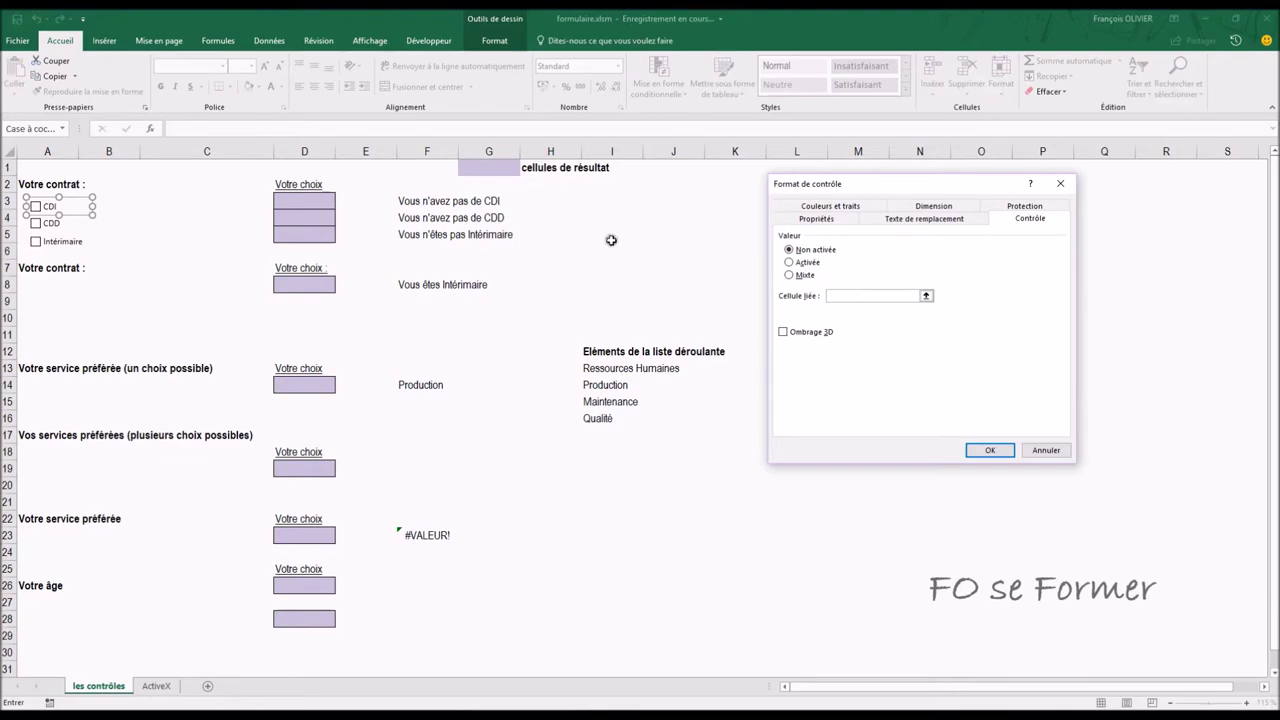
{"action": "left_click", "coordinate": [305, 196]}
{"action": "left_click", "coordinate": [978, 447]}
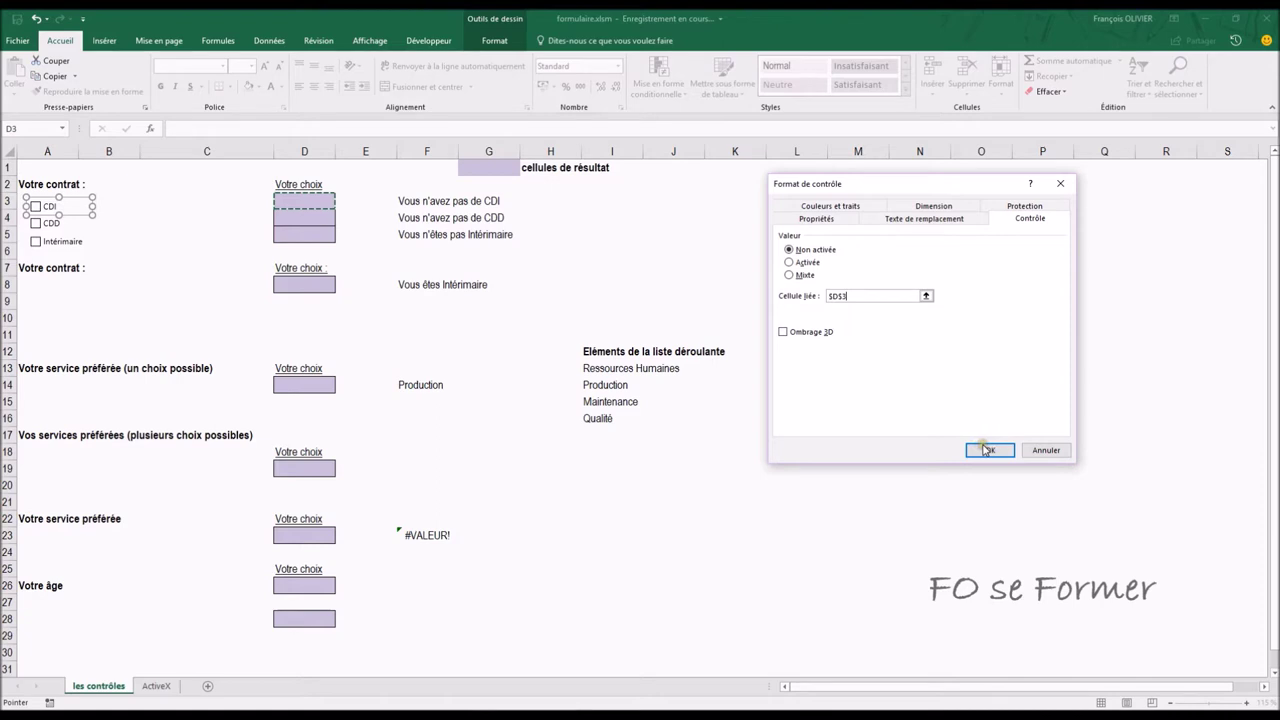
{"action": "left_click", "coordinate": [986, 450]}
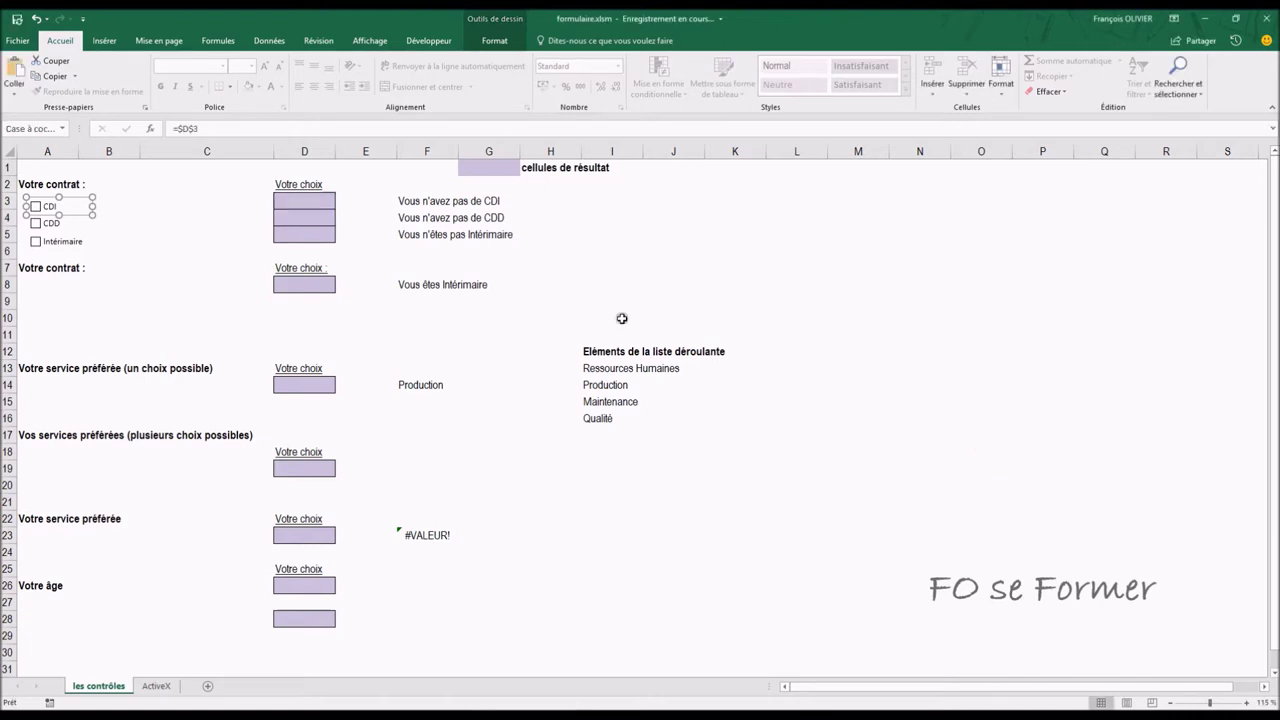
Step: Link the CDD checkbox to cell $D$4 through Format de contrôle
{"action": "left_click", "coordinate": [58, 223]}
{"action": "right_click", "coordinate": [60, 226]}
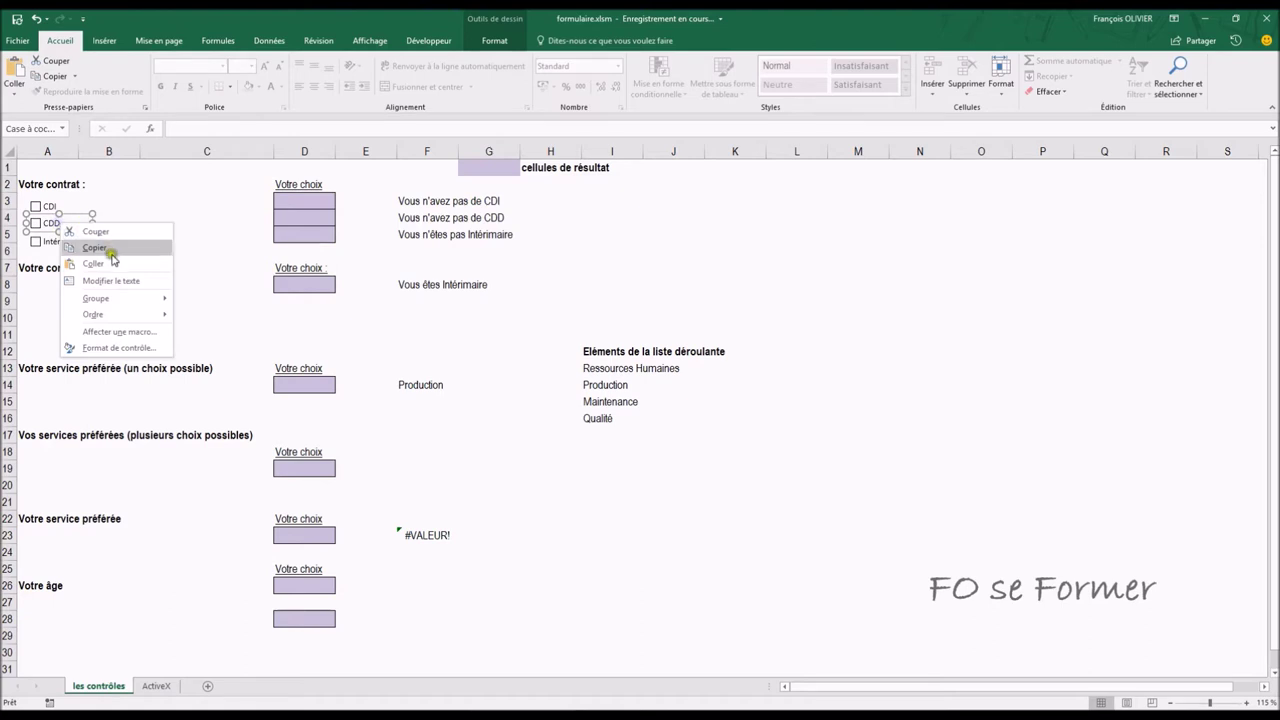
{"action": "left_click", "coordinate": [115, 347]}
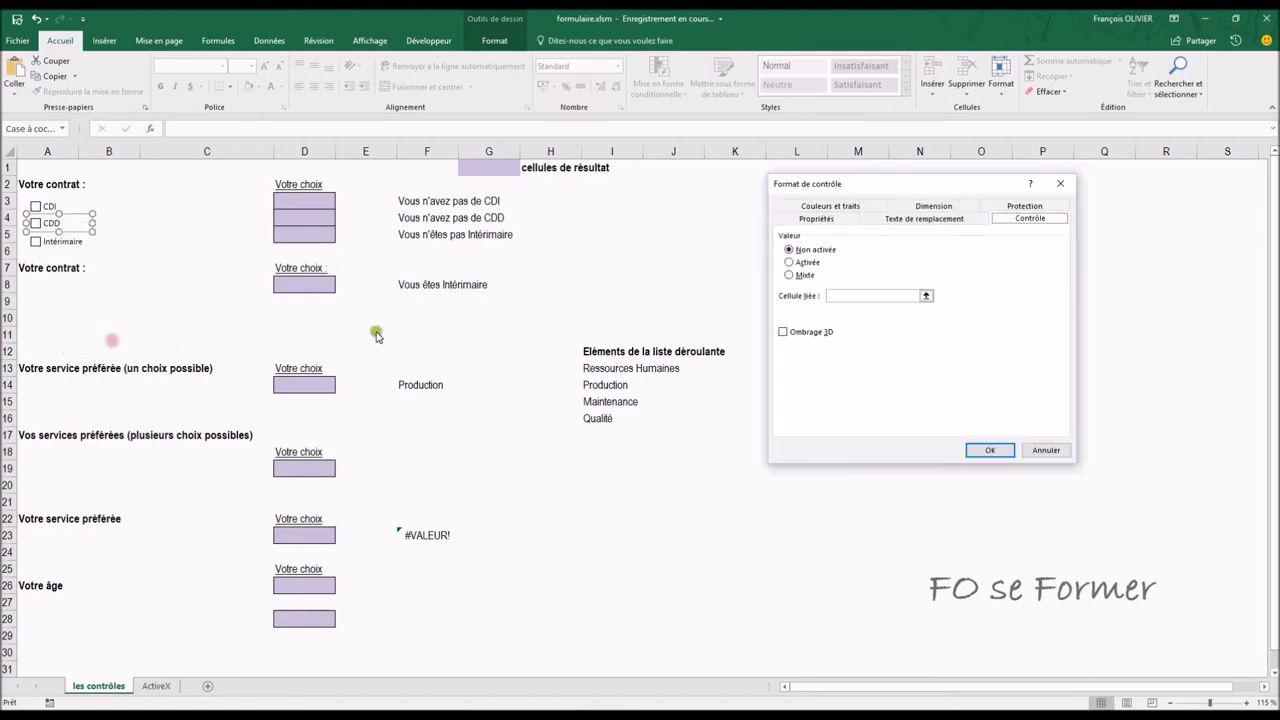
{"action": "left_click", "coordinate": [910, 295]}
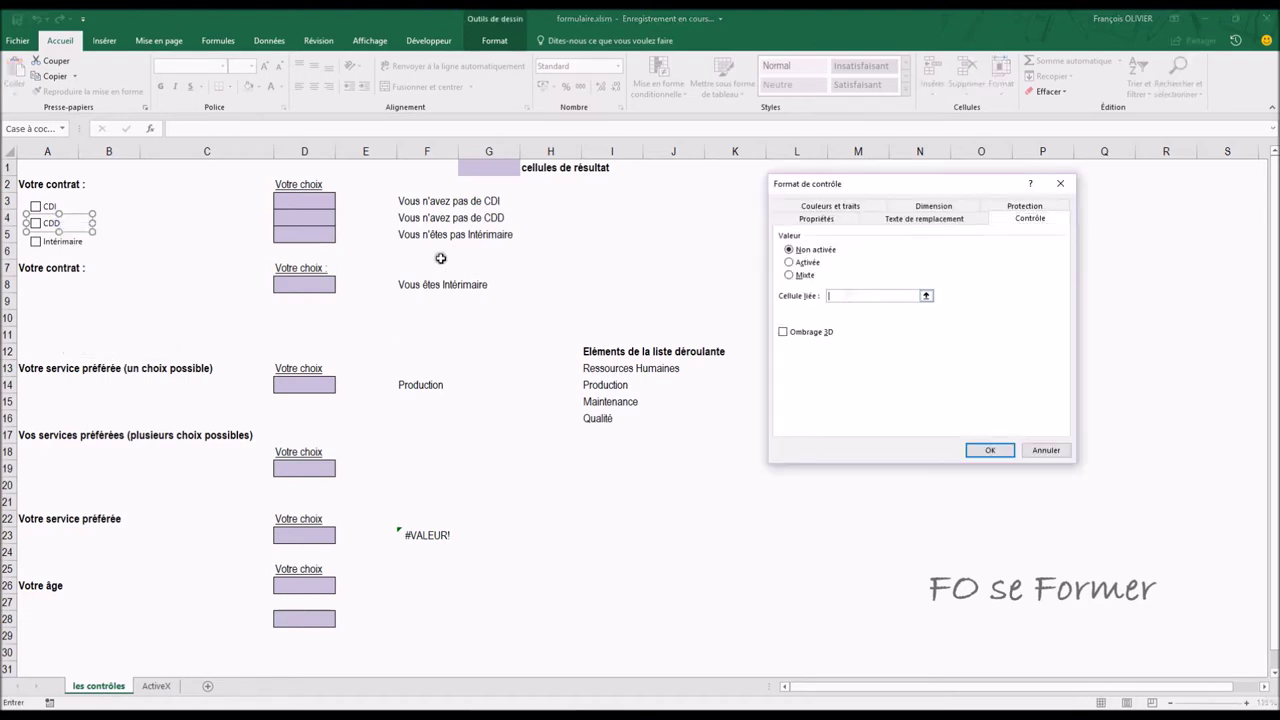
{"action": "left_click", "coordinate": [311, 216]}
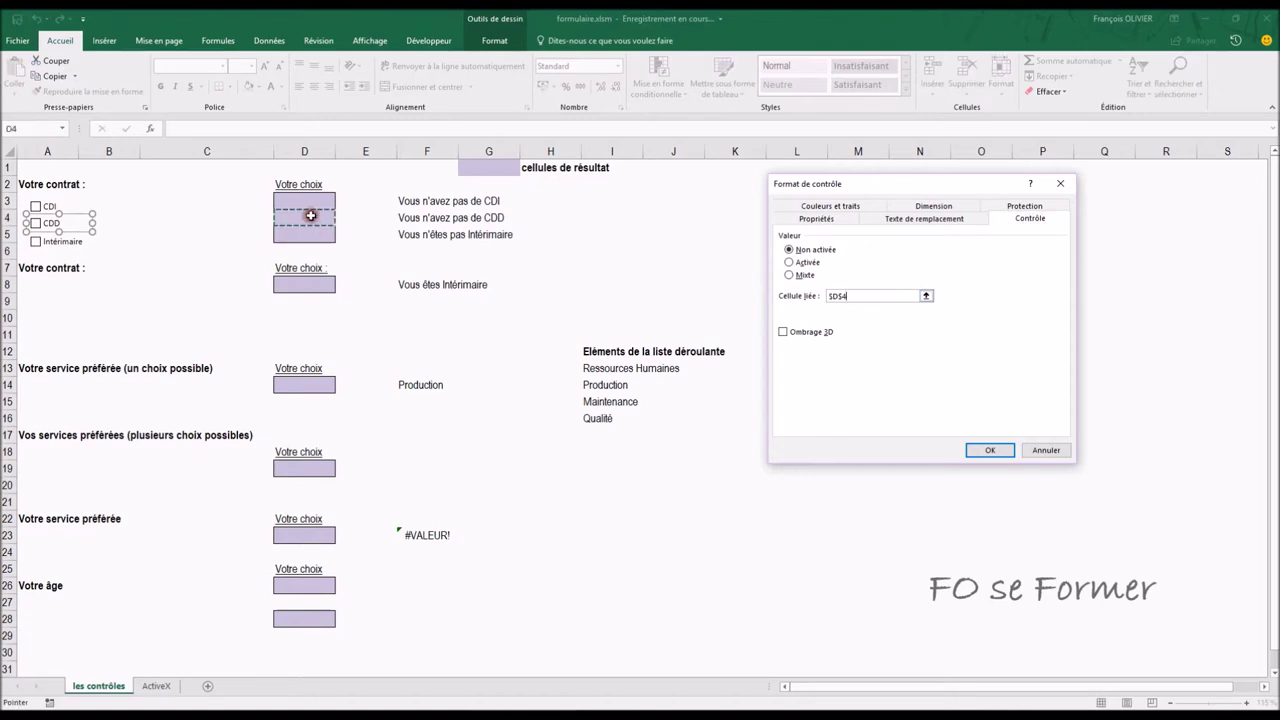
{"action": "left_click", "coordinate": [985, 452]}
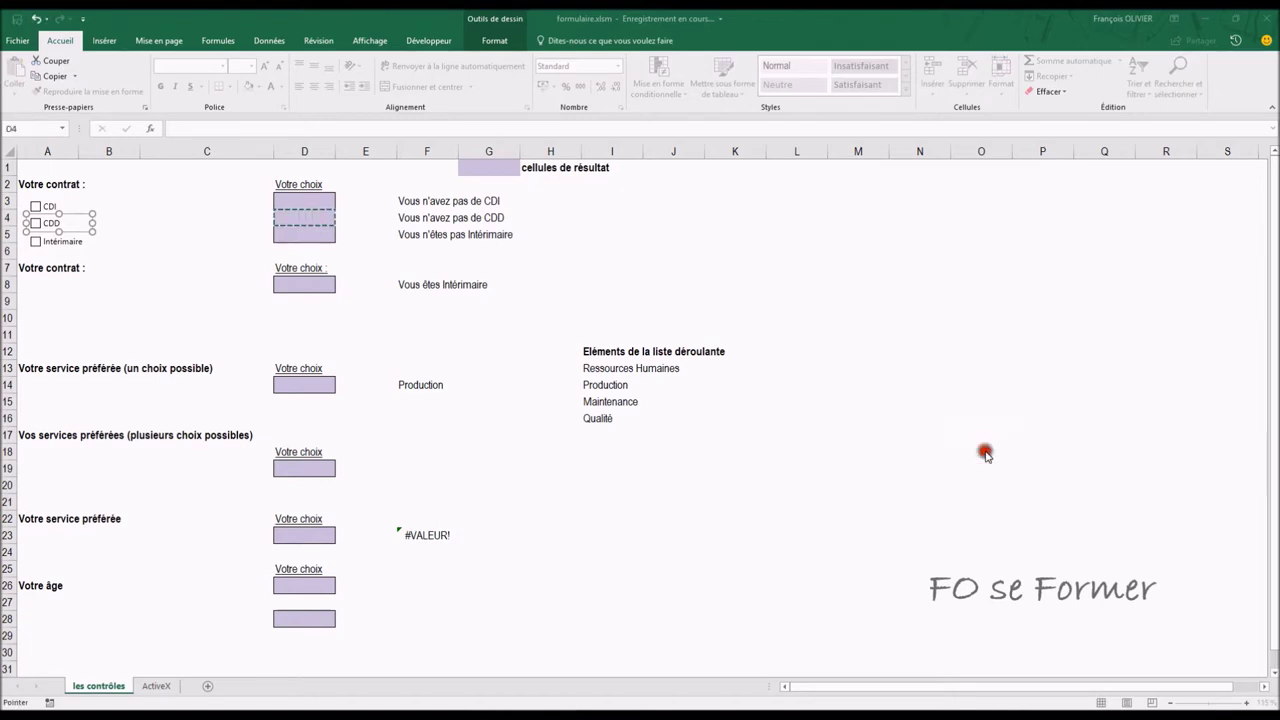
Step: Link the Intérimaire checkbox to cell $D$5 through Format de contrôle
{"action": "right_click", "coordinate": [77, 243]}
{"action": "right_click", "coordinate": [77, 243]}
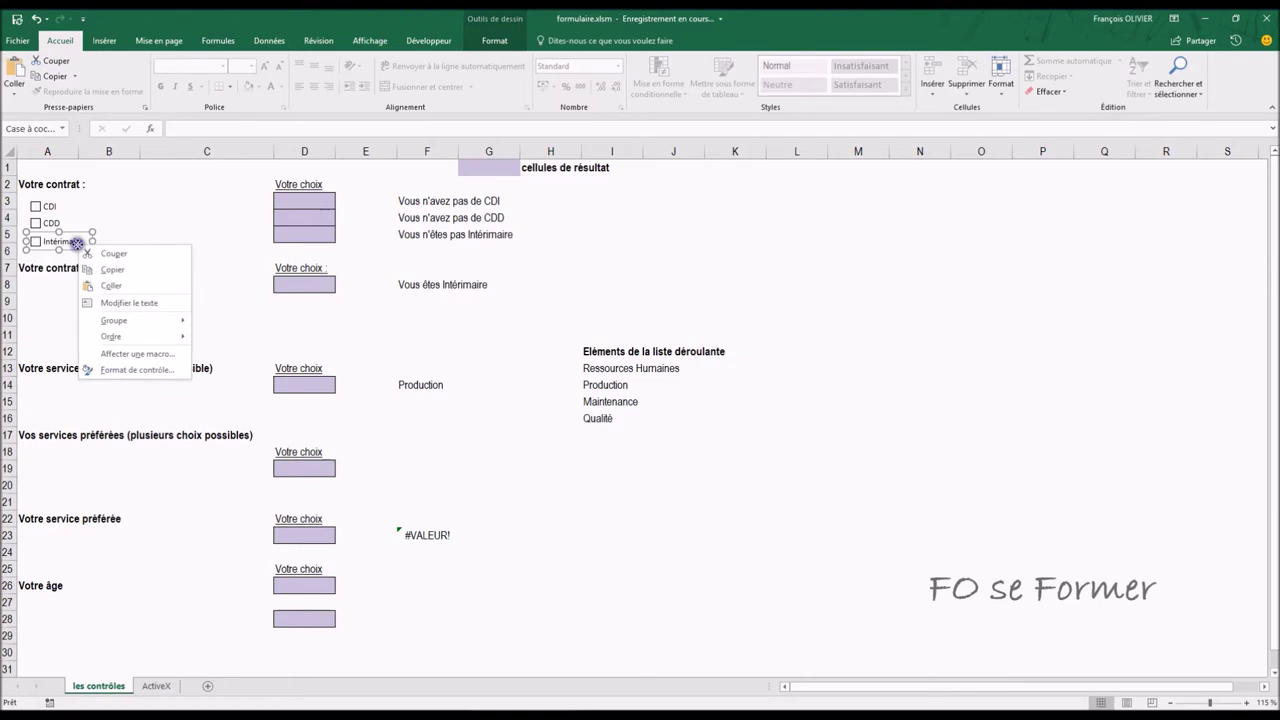
{"action": "left_click", "coordinate": [138, 370]}
{"action": "left_click", "coordinate": [876, 296]}
{"action": "left_click", "coordinate": [308, 235]}
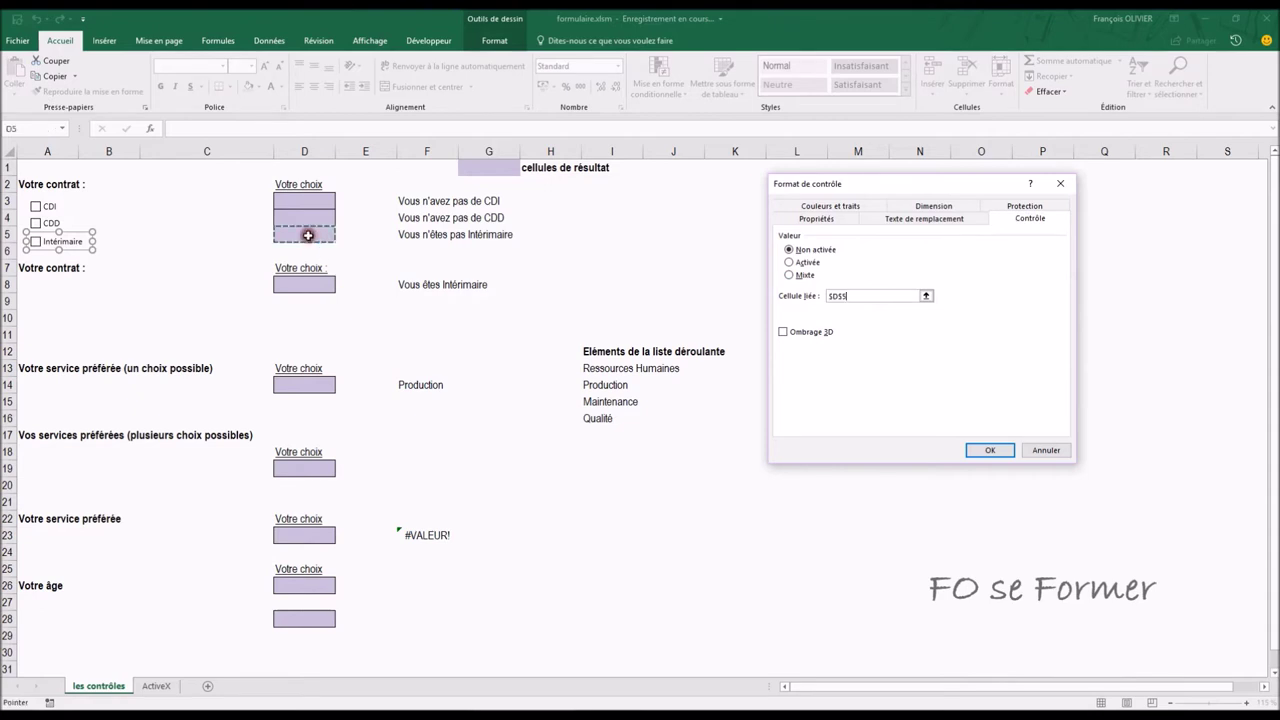
{"action": "left_click", "coordinate": [986, 450]}
{"action": "left_click", "coordinate": [208, 188]}
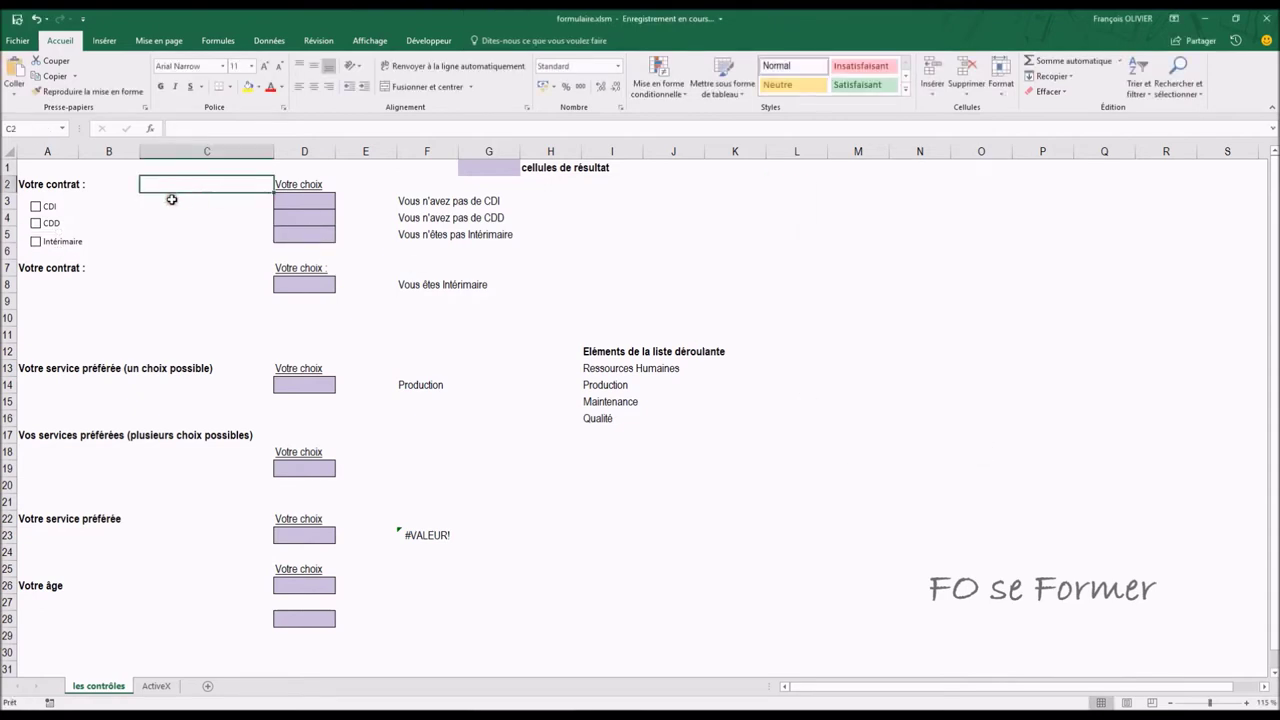
Step: Toggle CDI so D3 shows FAUX, inspect F3's SI formula, then tick CDD
{"action": "left_click", "coordinate": [36, 207]}
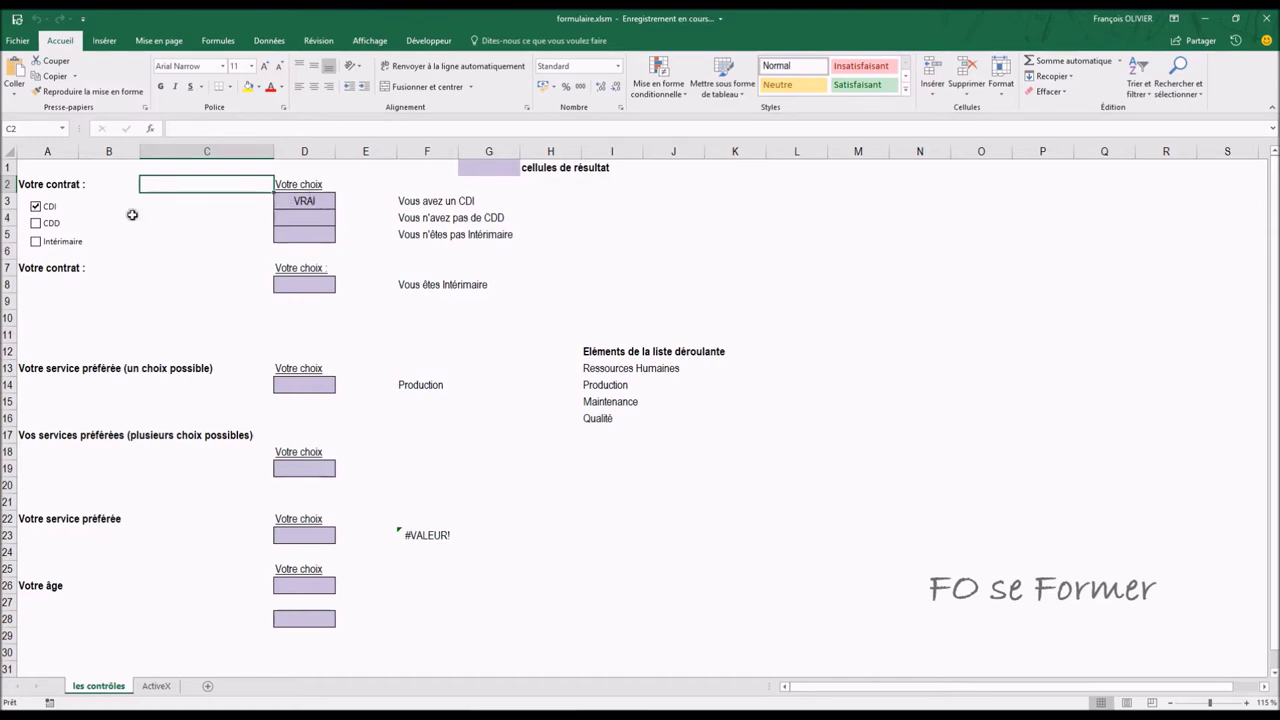
{"action": "left_click", "coordinate": [36, 206]}
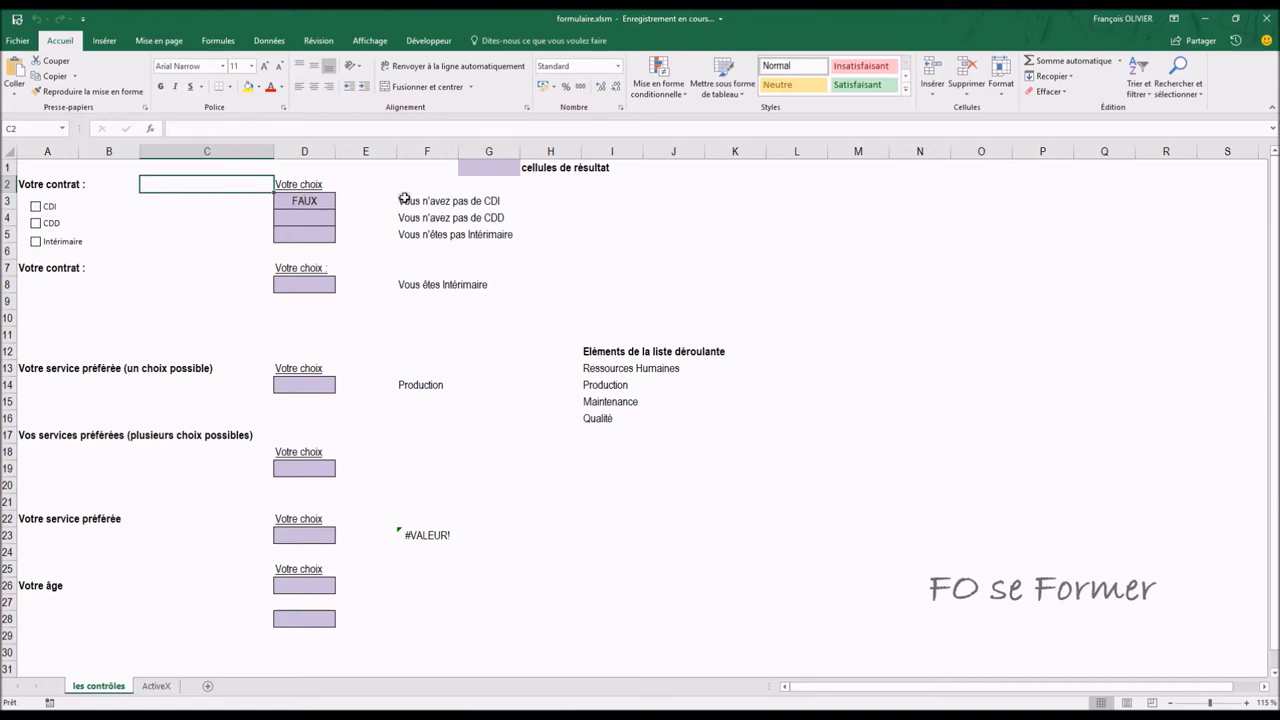
{"action": "left_click", "coordinate": [411, 200]}
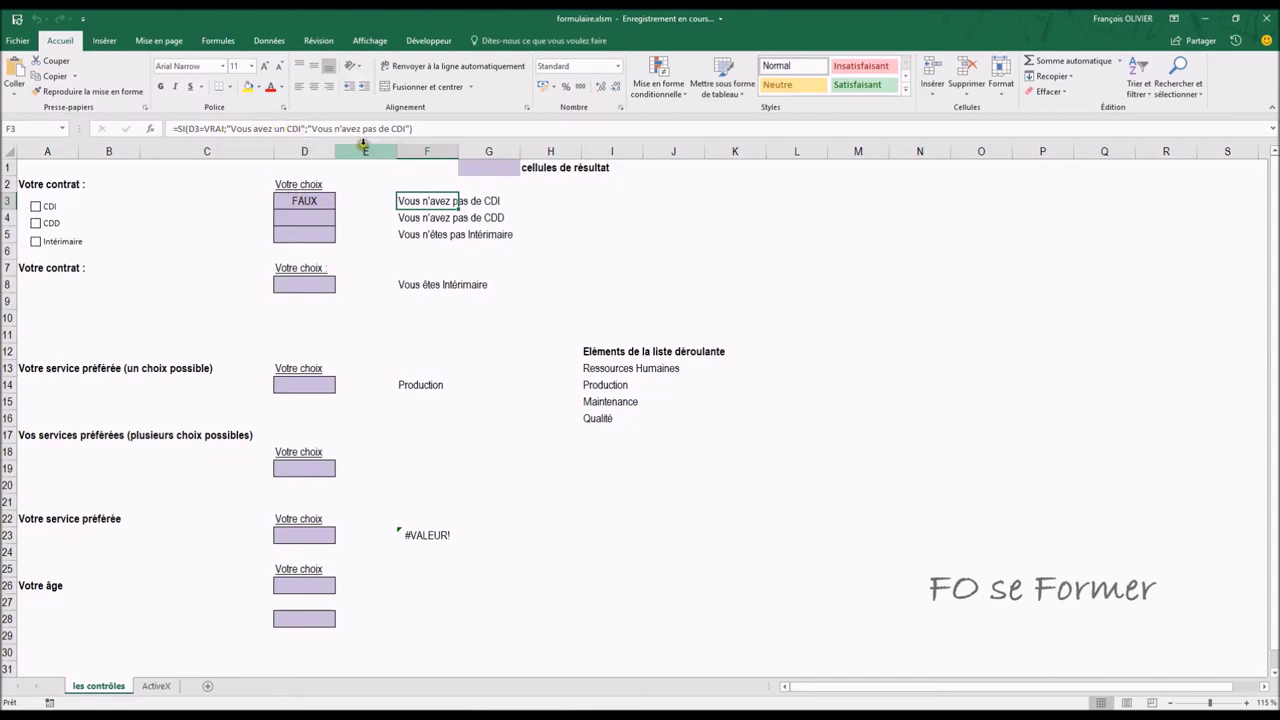
{"action": "left_click", "coordinate": [161, 214]}
Step: Toggle the CDD and Intérimaire checkboxes to test cells D4 and D5
{"action": "left_click", "coordinate": [35, 223]}
{"action": "left_click", "coordinate": [35, 223]}
{"action": "left_click", "coordinate": [35, 223]}
{"action": "left_click", "coordinate": [35, 226]}
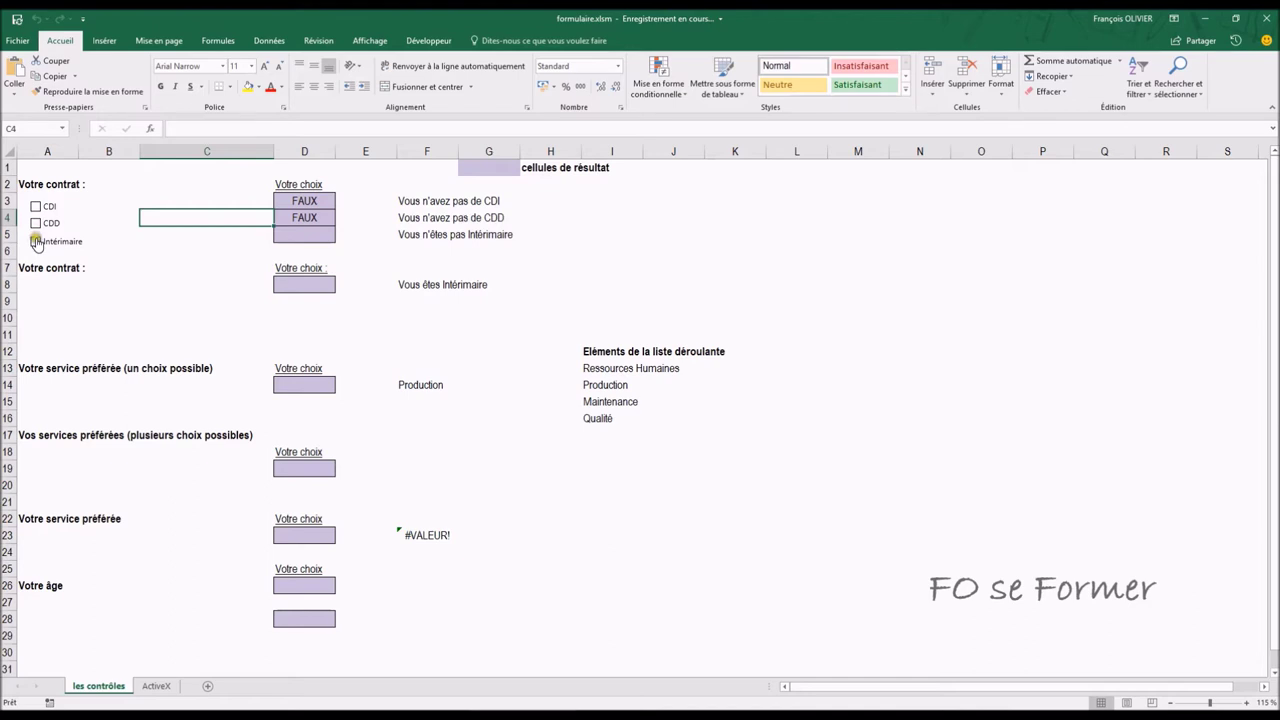
{"action": "left_click", "coordinate": [36, 241]}
{"action": "left_click", "coordinate": [36, 243]}
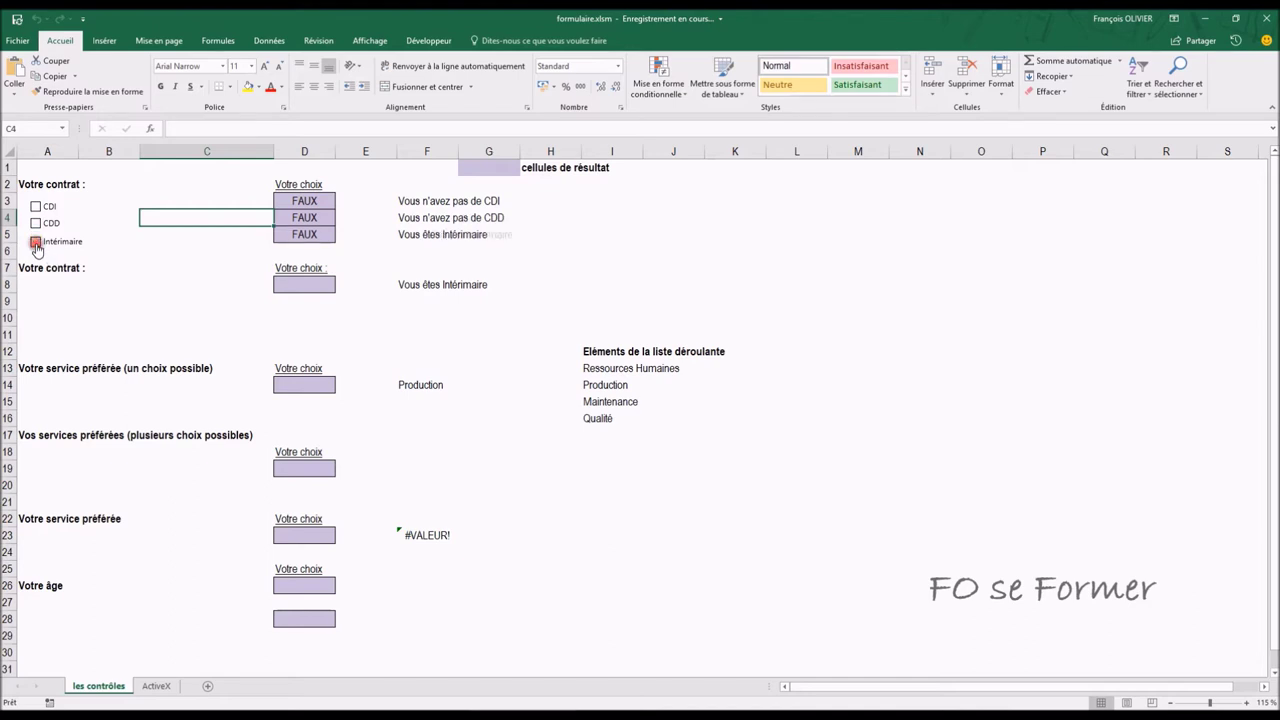
{"action": "left_click", "coordinate": [36, 243]}
{"action": "left_click", "coordinate": [36, 244]}
Step: Tick all three contract checkboxes, then untick them all
{"action": "left_click", "coordinate": [37, 207]}
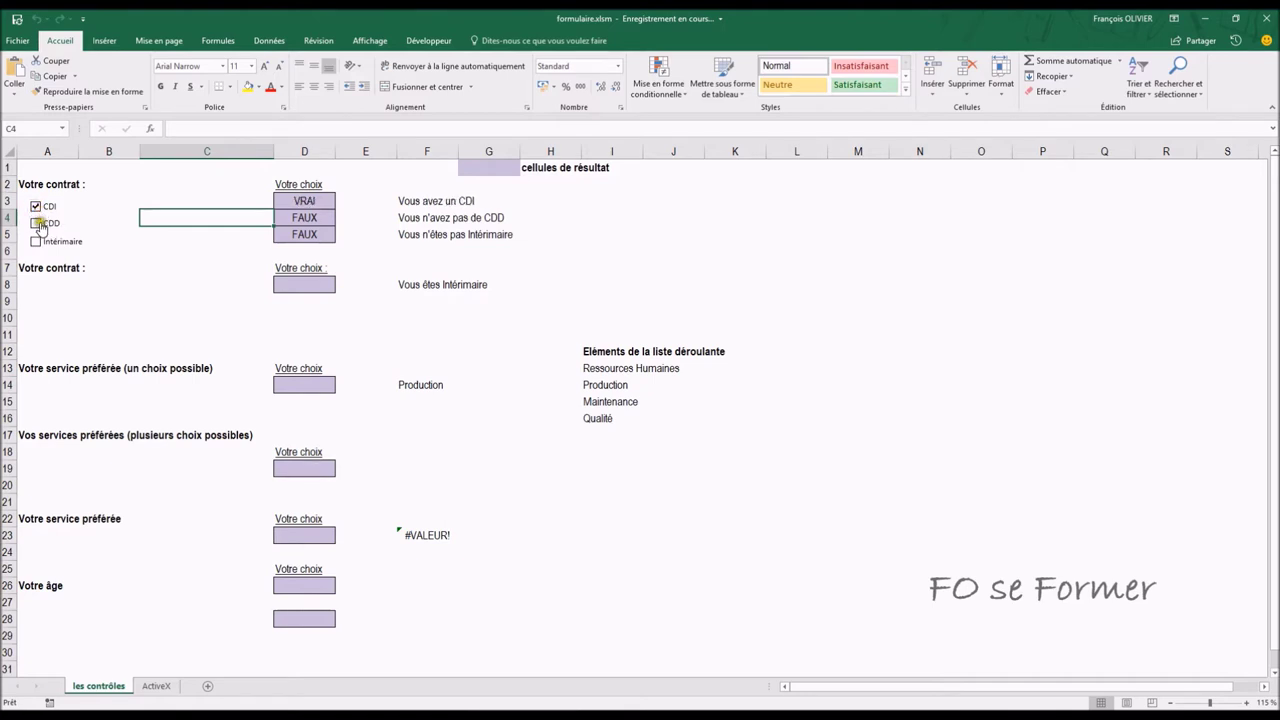
{"action": "left_click", "coordinate": [37, 222]}
{"action": "left_click", "coordinate": [36, 242]}
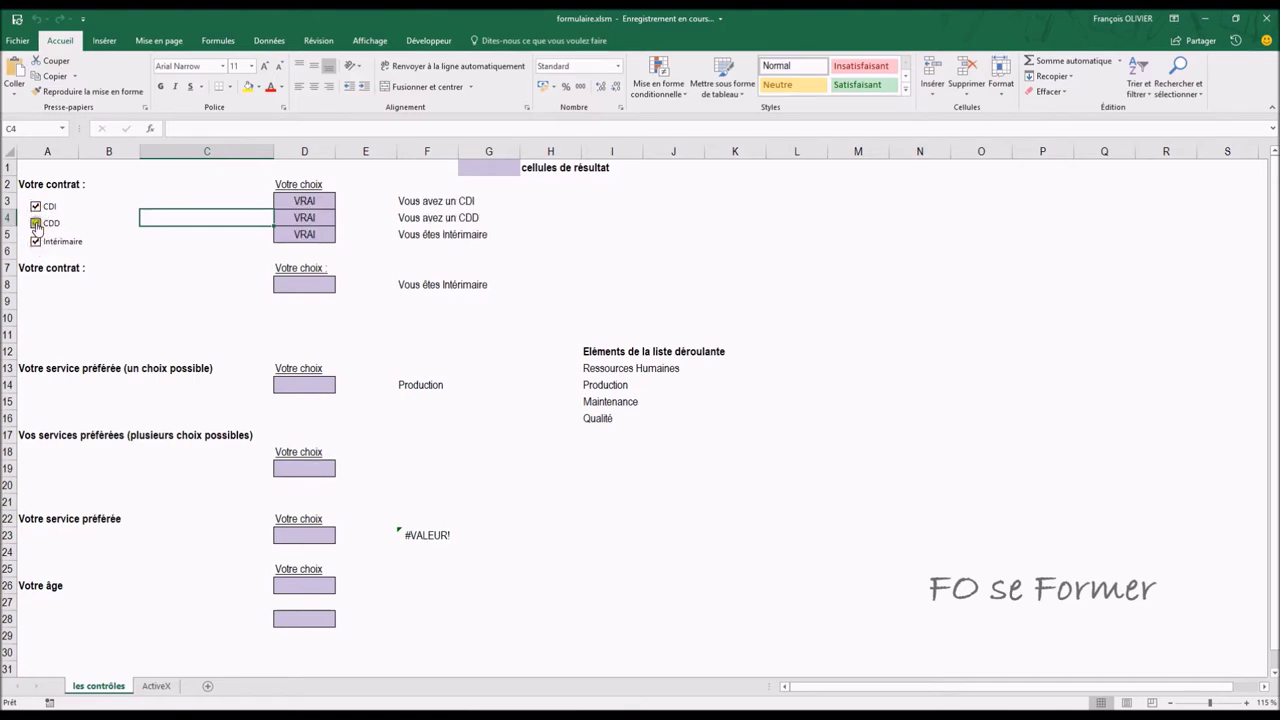
{"action": "left_click", "coordinate": [36, 223]}
{"action": "left_click", "coordinate": [36, 242]}
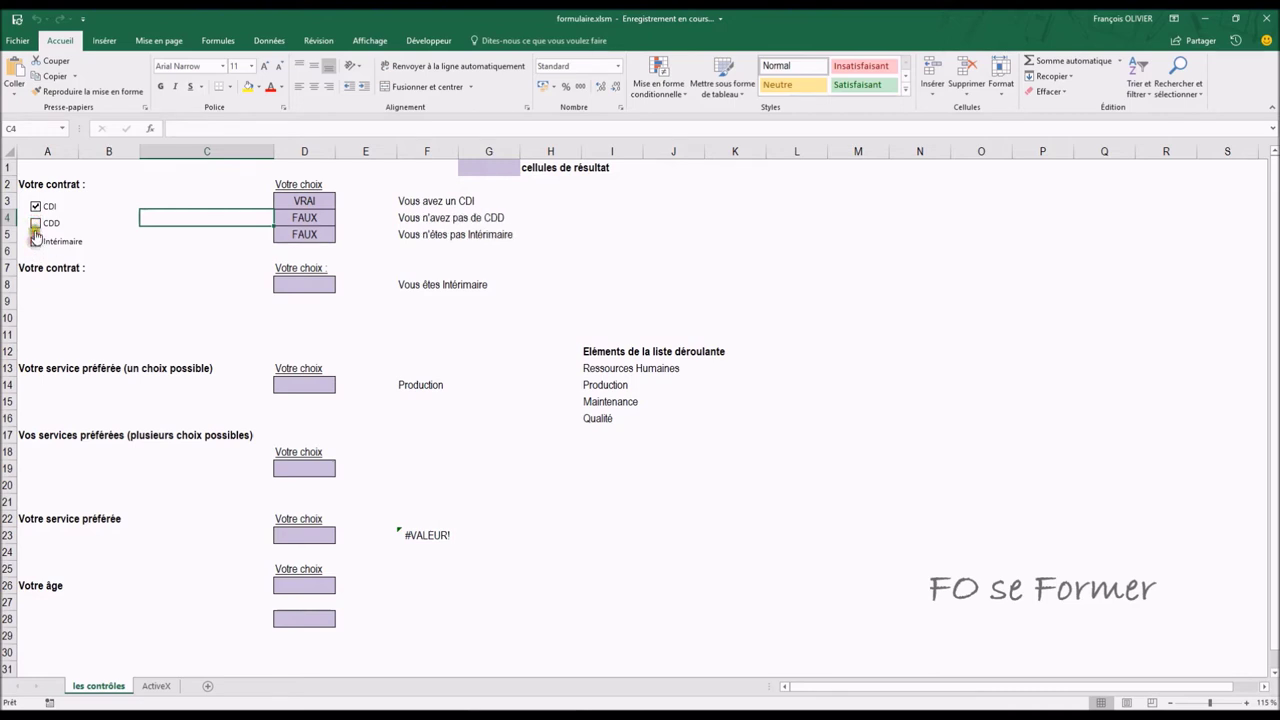
{"action": "left_click", "coordinate": [36, 206]}
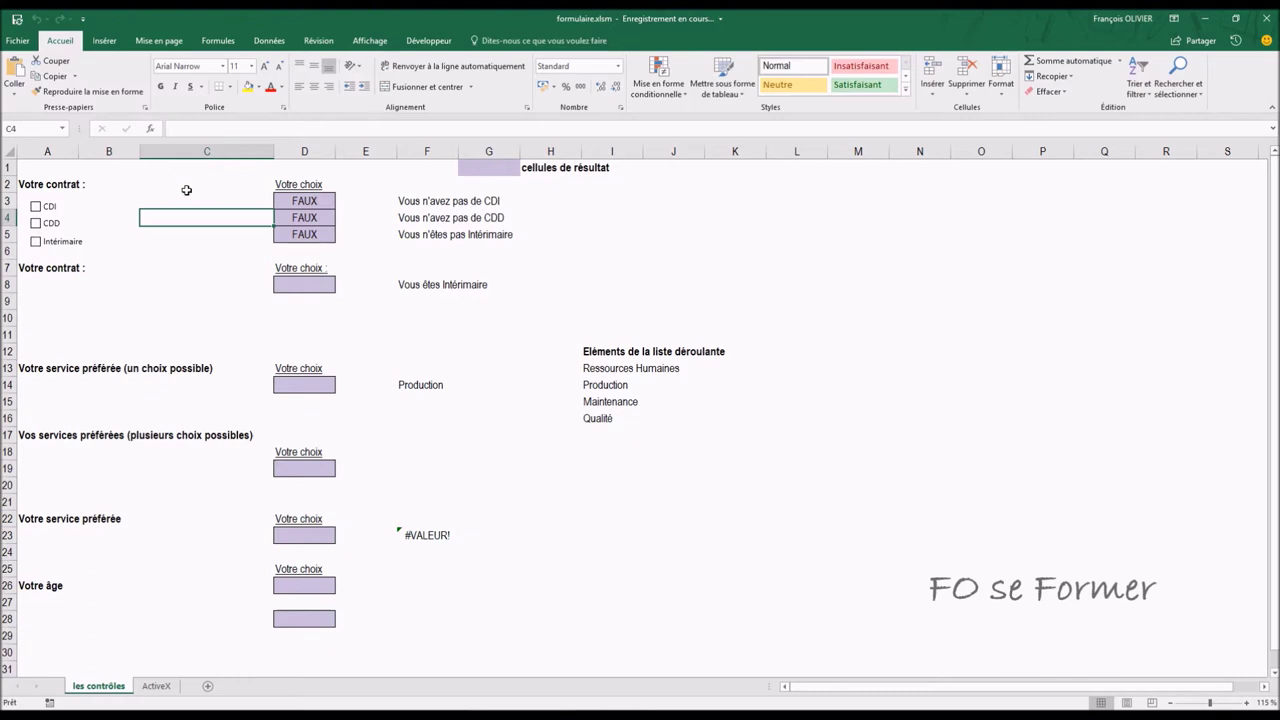
Step: Leave only CDD ticked so column D reads FAUX, VRAI, FAUX
{"action": "left_click", "coordinate": [36, 208]}
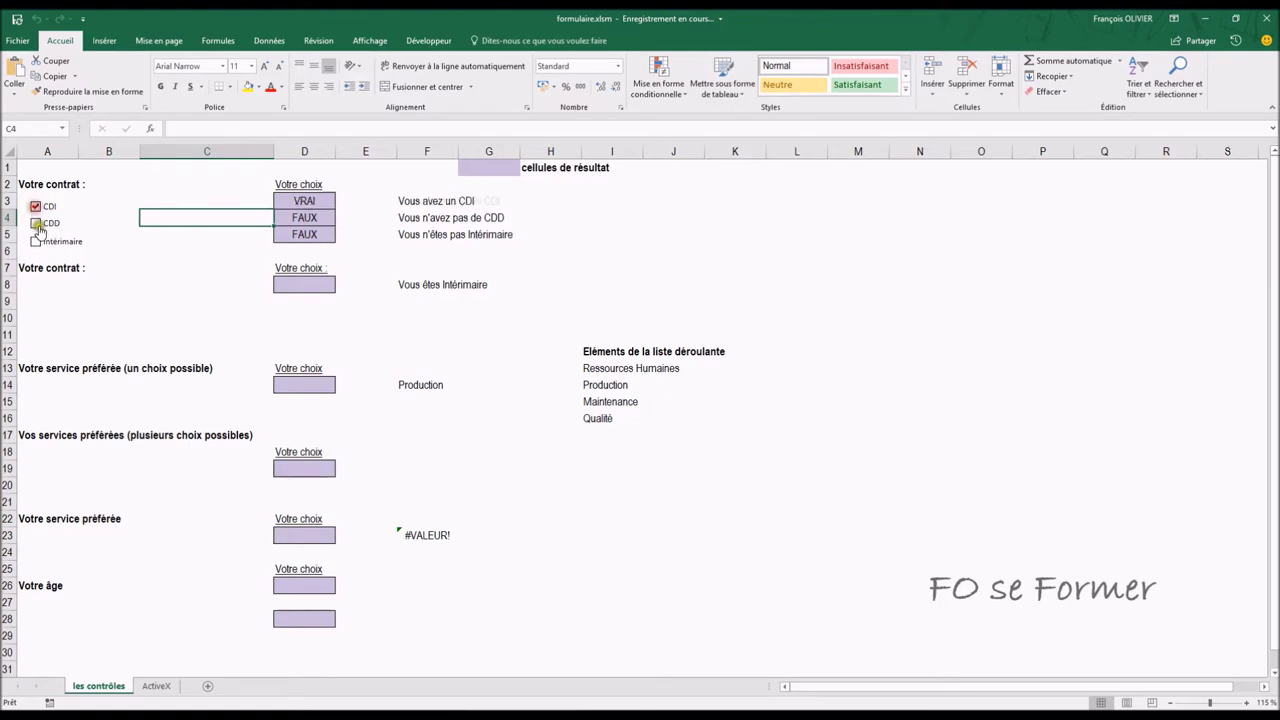
{"action": "left_click", "coordinate": [36, 243]}
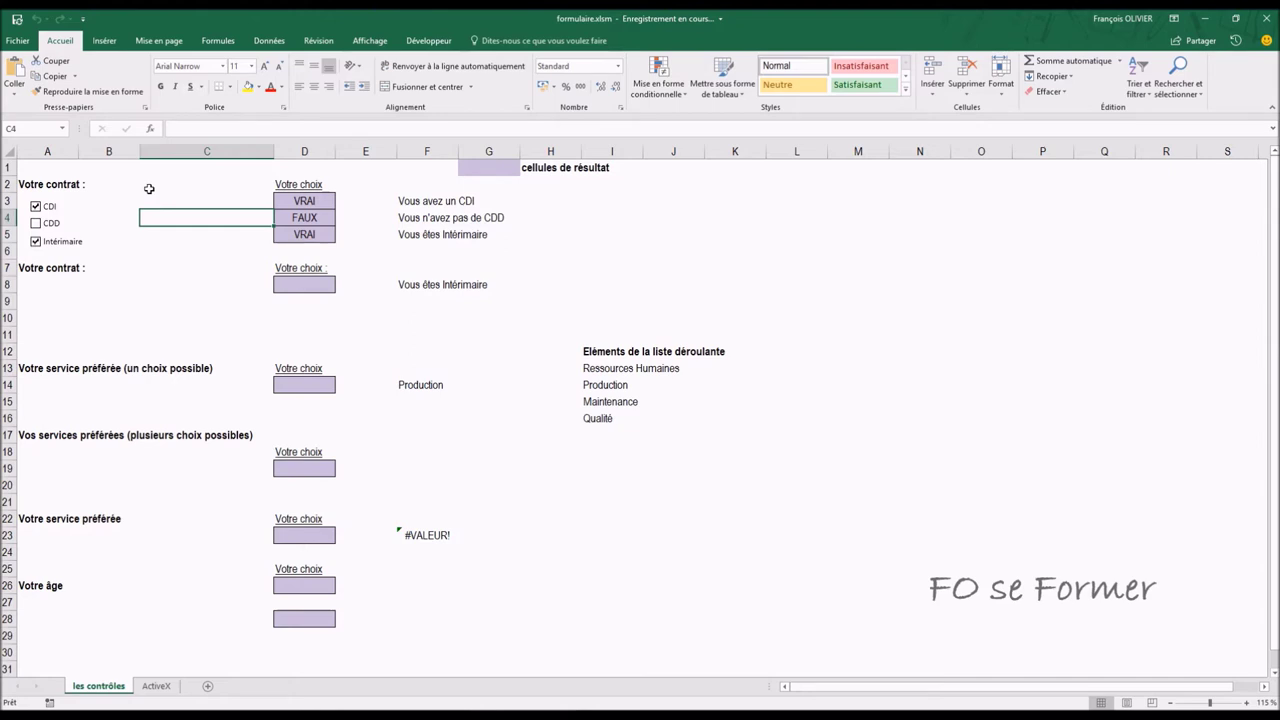
{"action": "left_click", "coordinate": [36, 223]}
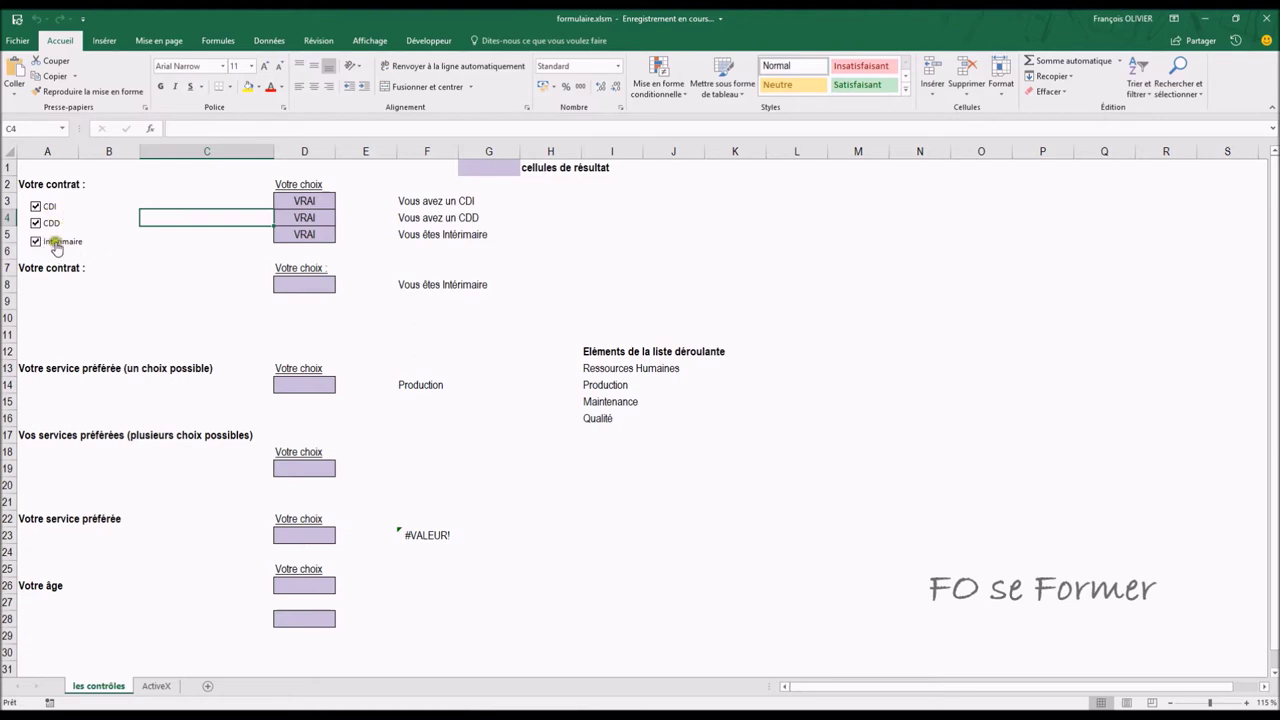
{"action": "left_click", "coordinate": [35, 241]}
{"action": "left_click", "coordinate": [35, 223]}
{"action": "left_click", "coordinate": [35, 206]}
{"action": "left_click", "coordinate": [35, 223]}
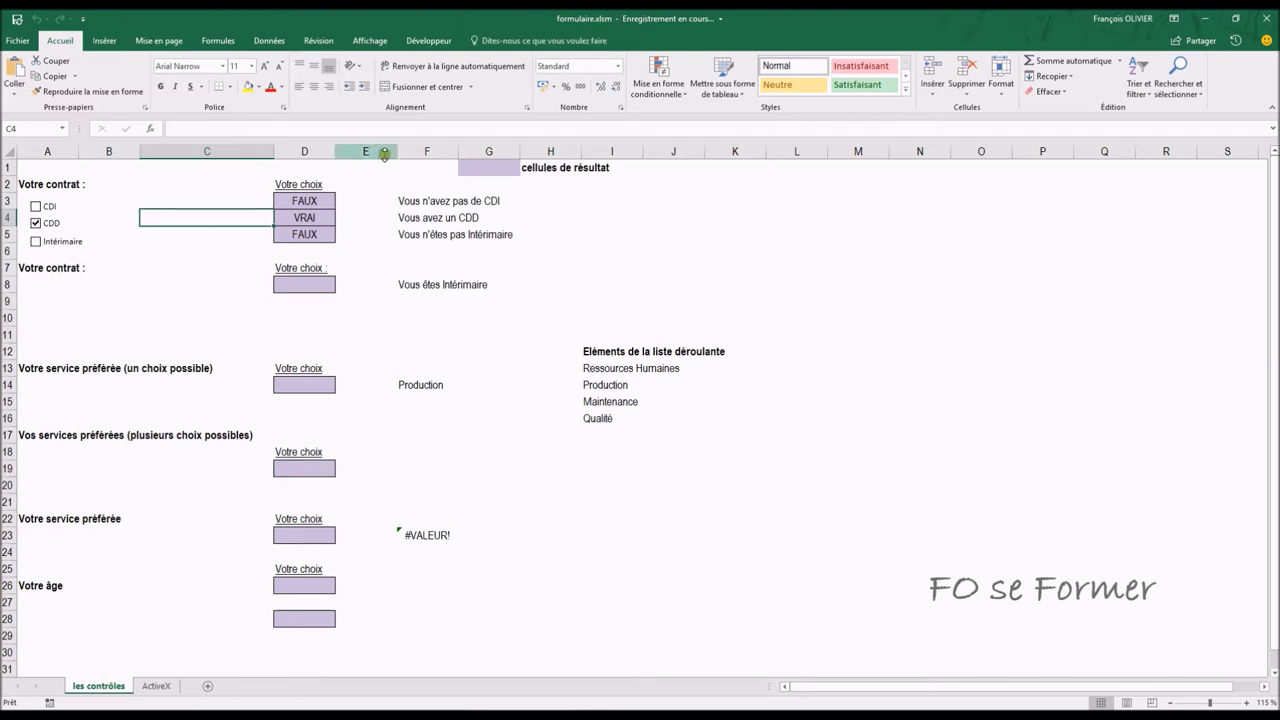
{"action": "left_click", "coordinate": [411, 47]}
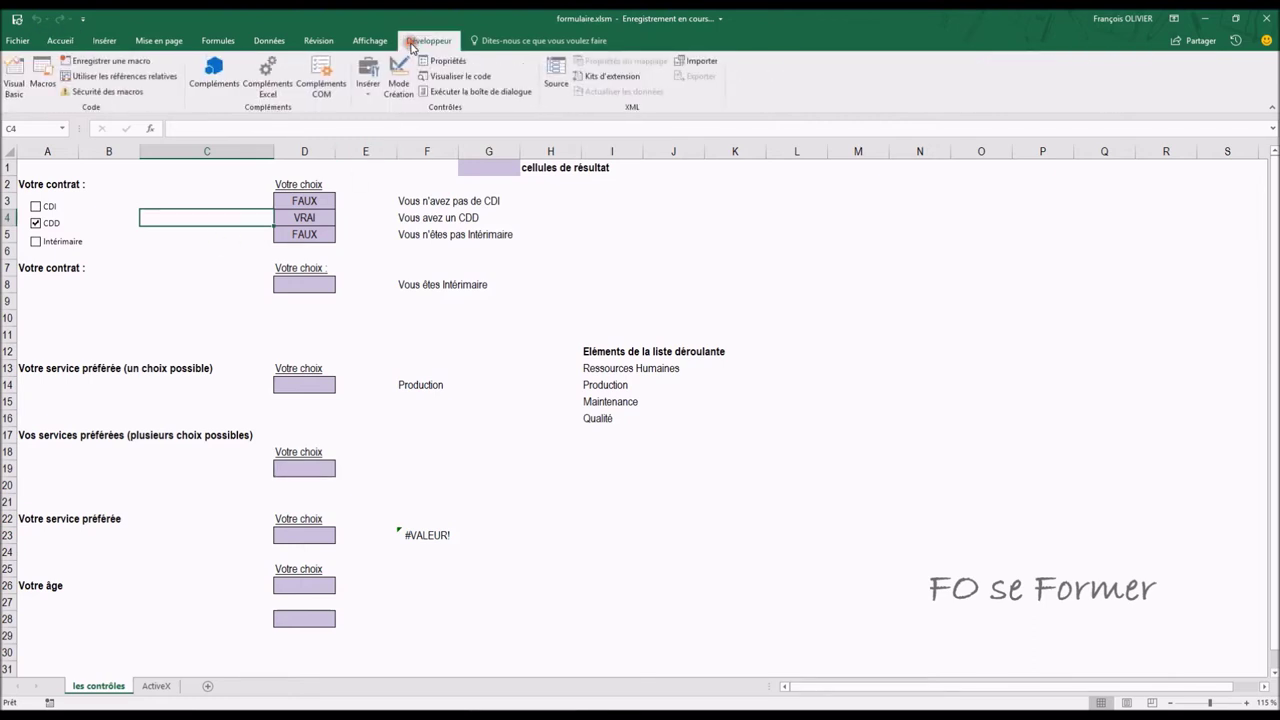
Step: Draw option buttons Case d'option 47 in row 8 and 48 in row 10
{"action": "left_click", "coordinate": [367, 90]}
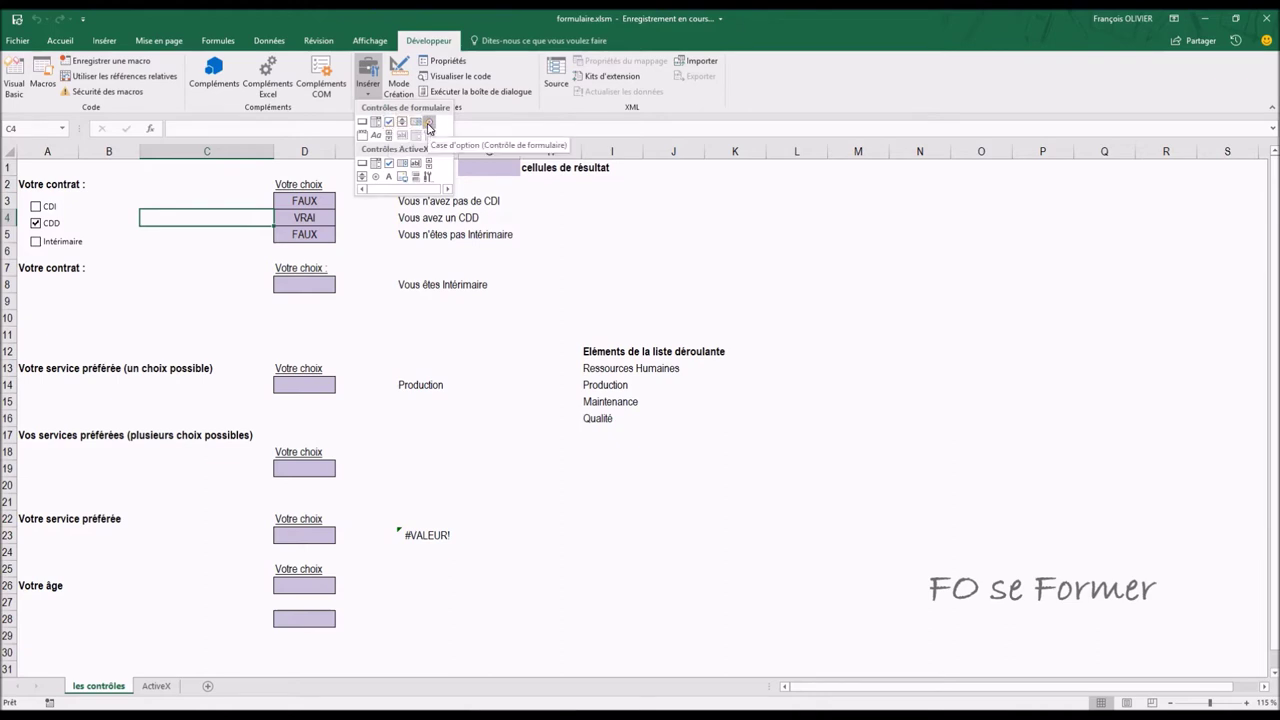
{"action": "left_click", "coordinate": [429, 125]}
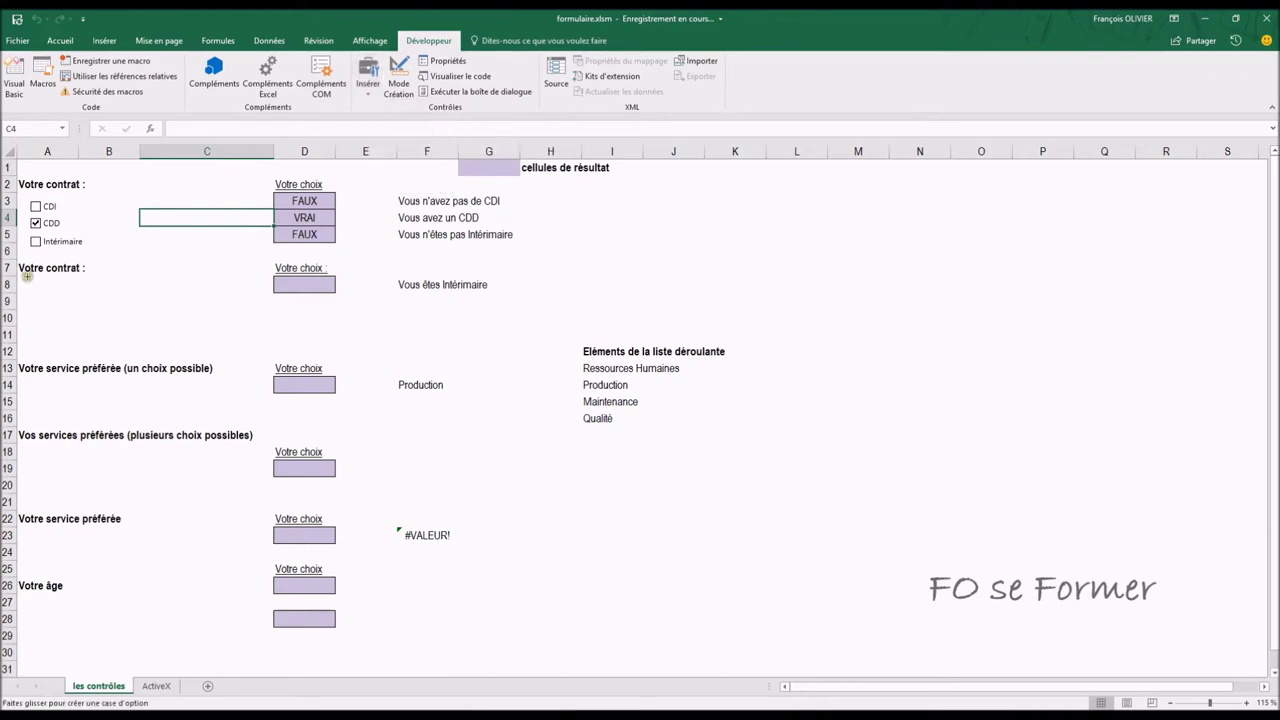
{"action": "left_click_drag", "start_coordinate": [30, 286], "coordinate": [111, 294]}
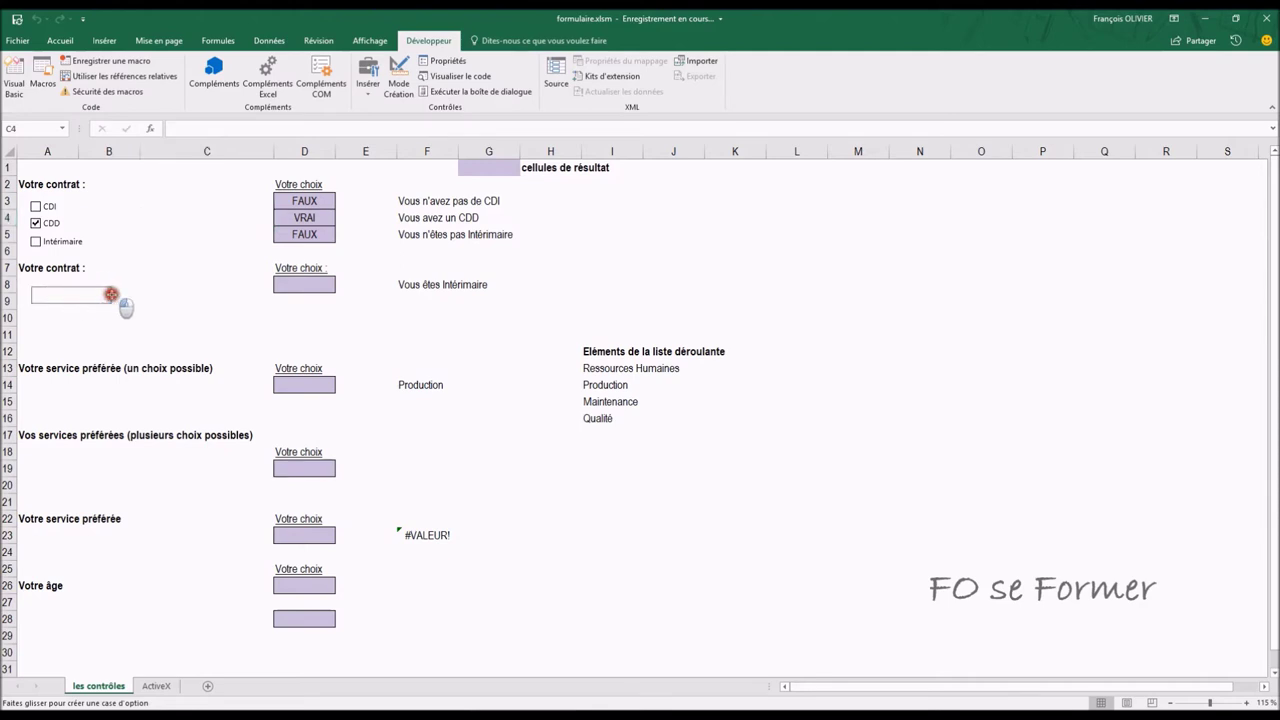
{"action": "left_click_drag", "start_coordinate": [111, 294], "coordinate": [112, 294]}
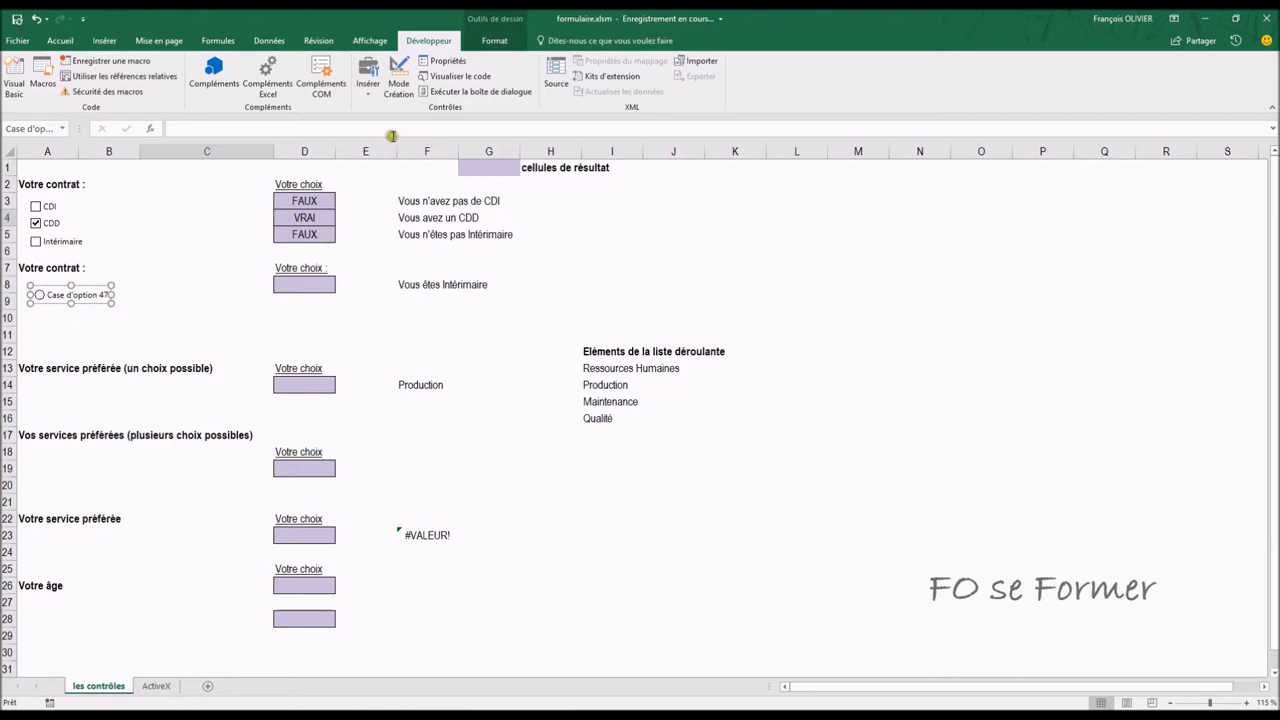
{"action": "left_click", "coordinate": [368, 78]}
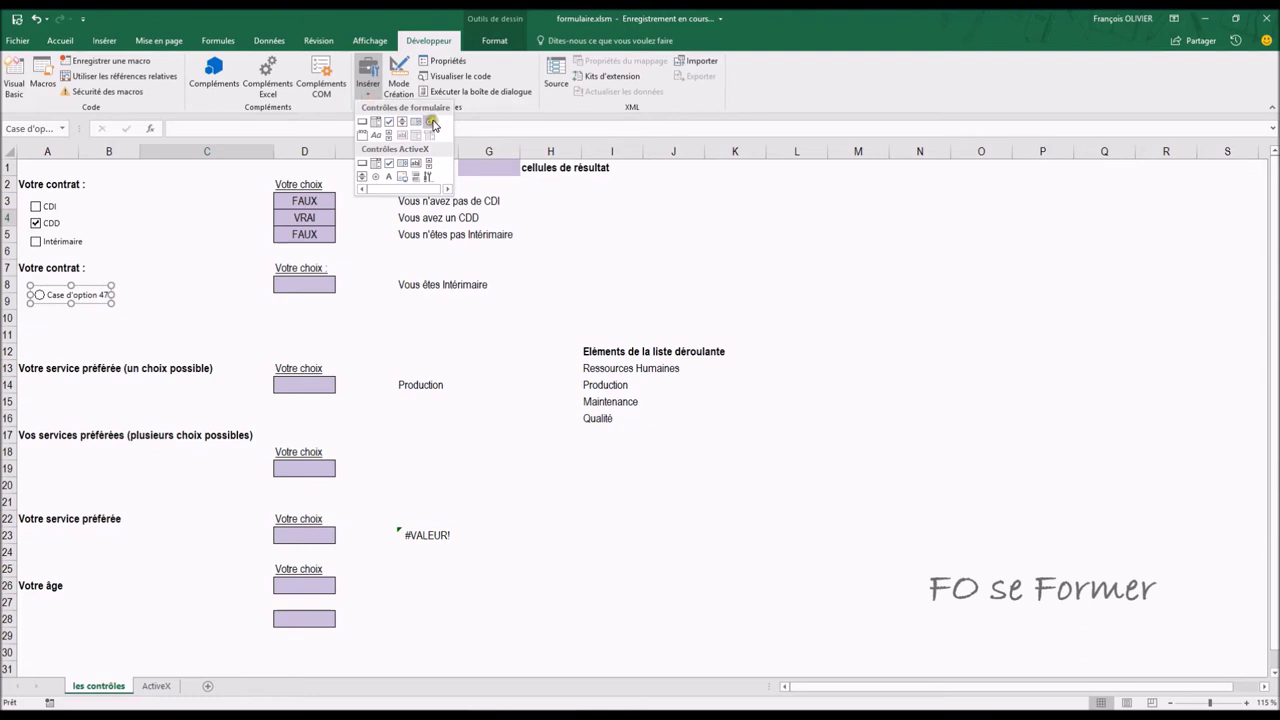
{"action": "left_click", "coordinate": [431, 122]}
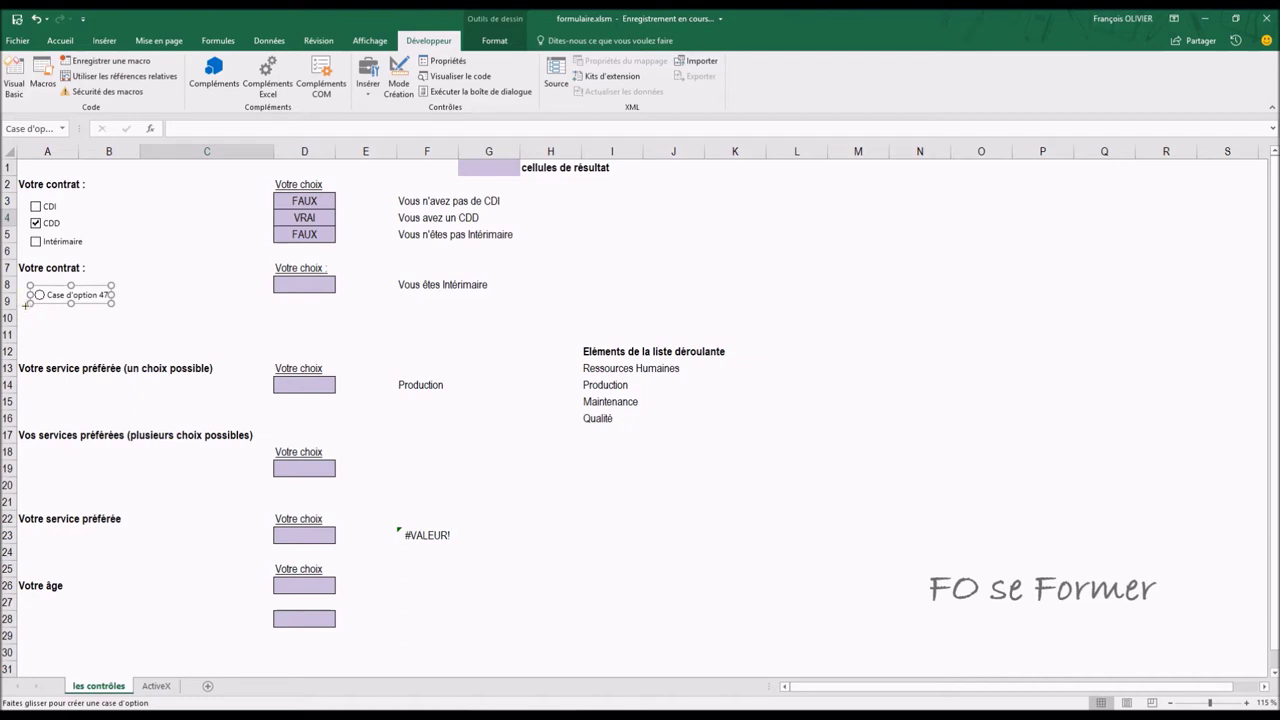
{"action": "left_click_drag", "start_coordinate": [30, 306], "coordinate": [110, 328]}
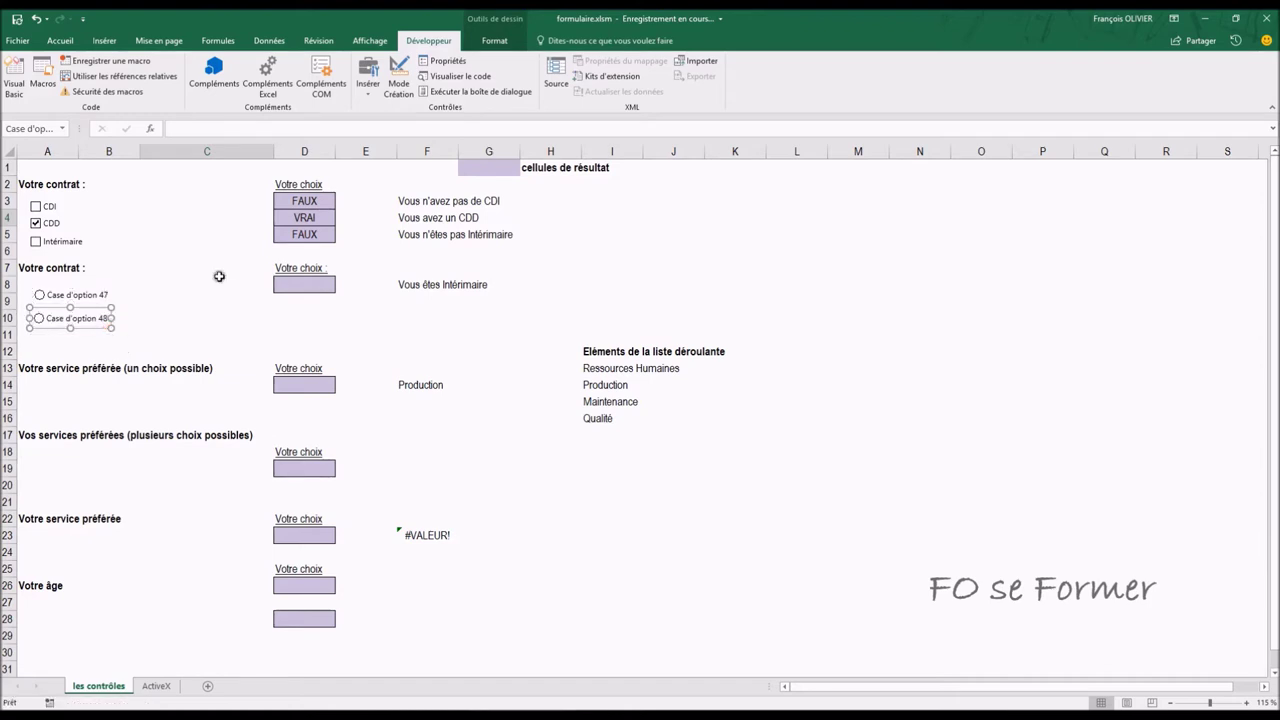
Step: Draw Case d'option 49 in row 11, then select all three option buttons
{"action": "left_click", "coordinate": [368, 75]}
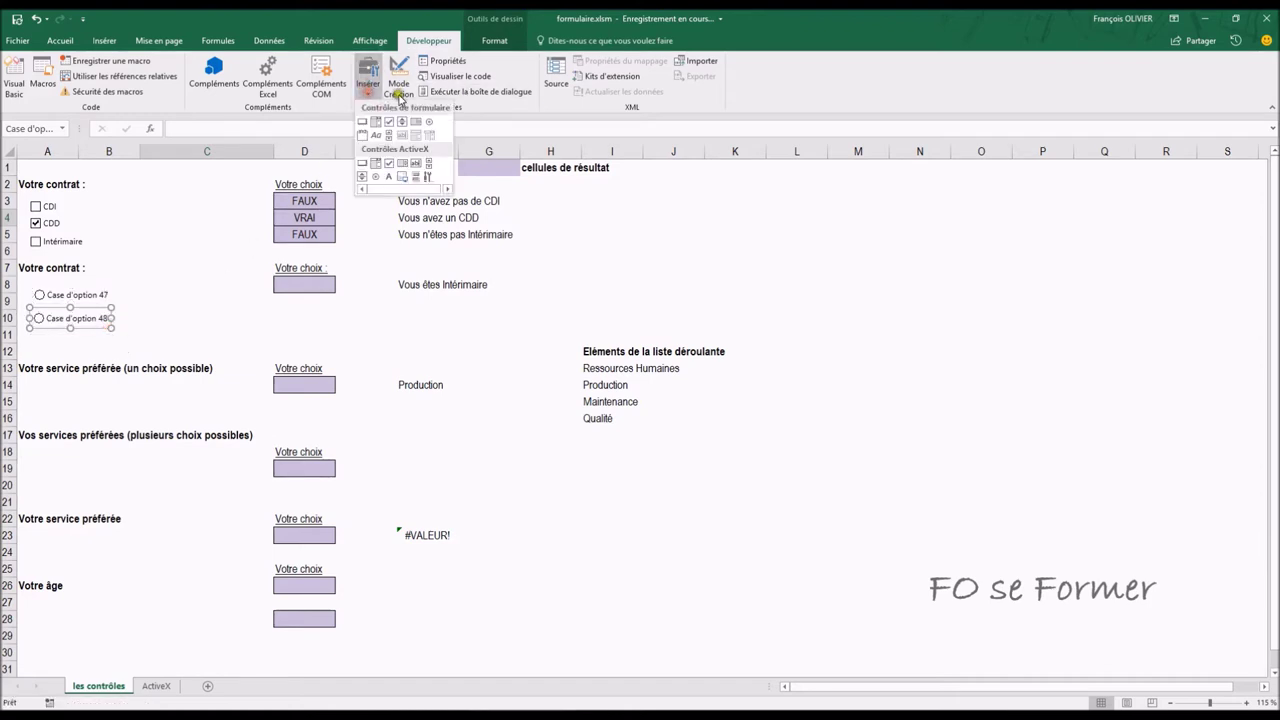
{"action": "left_click", "coordinate": [424, 122]}
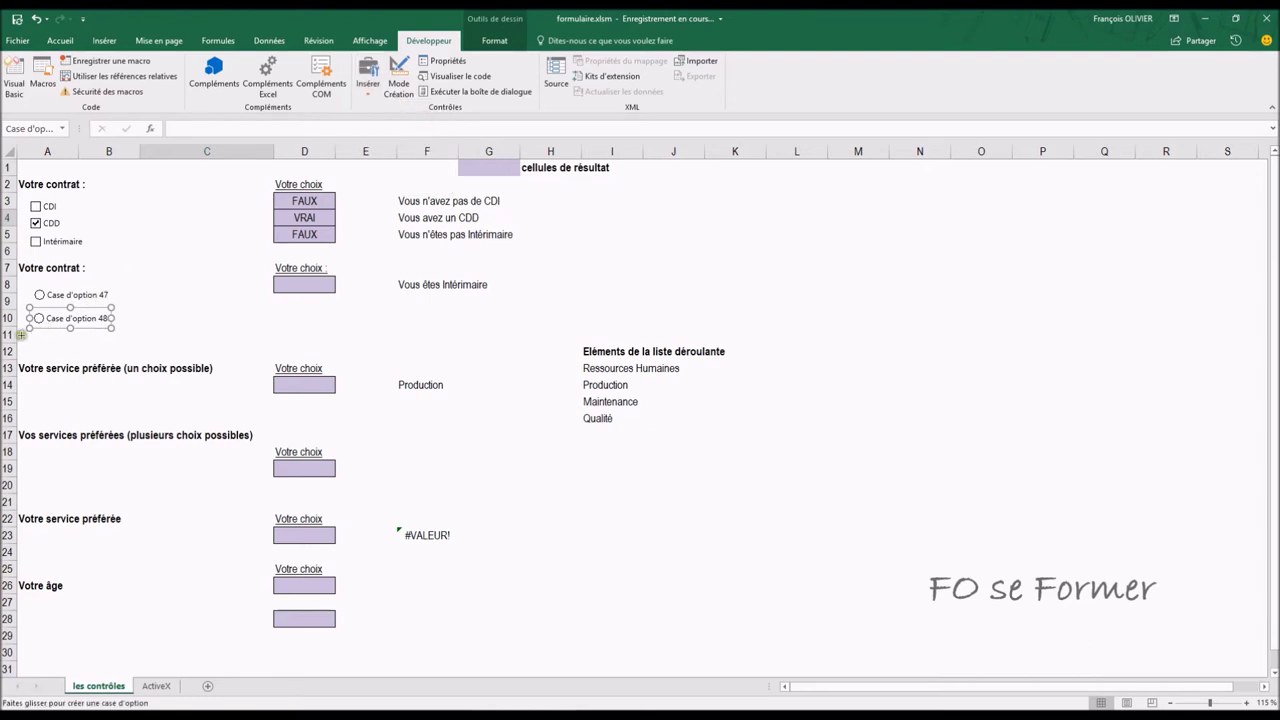
{"action": "left_click_drag", "start_coordinate": [31, 340], "coordinate": [115, 342]}
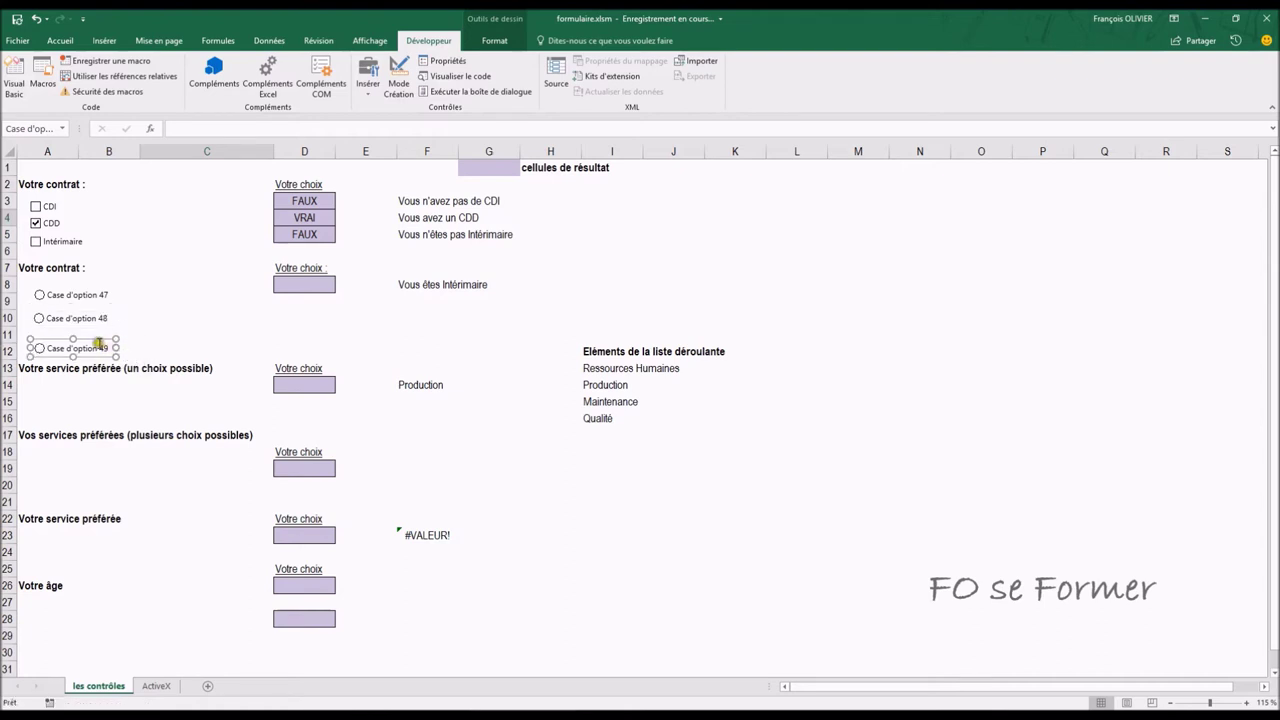
{"action": "left_click_drag", "start_coordinate": [101, 344], "coordinate": [101, 332]}
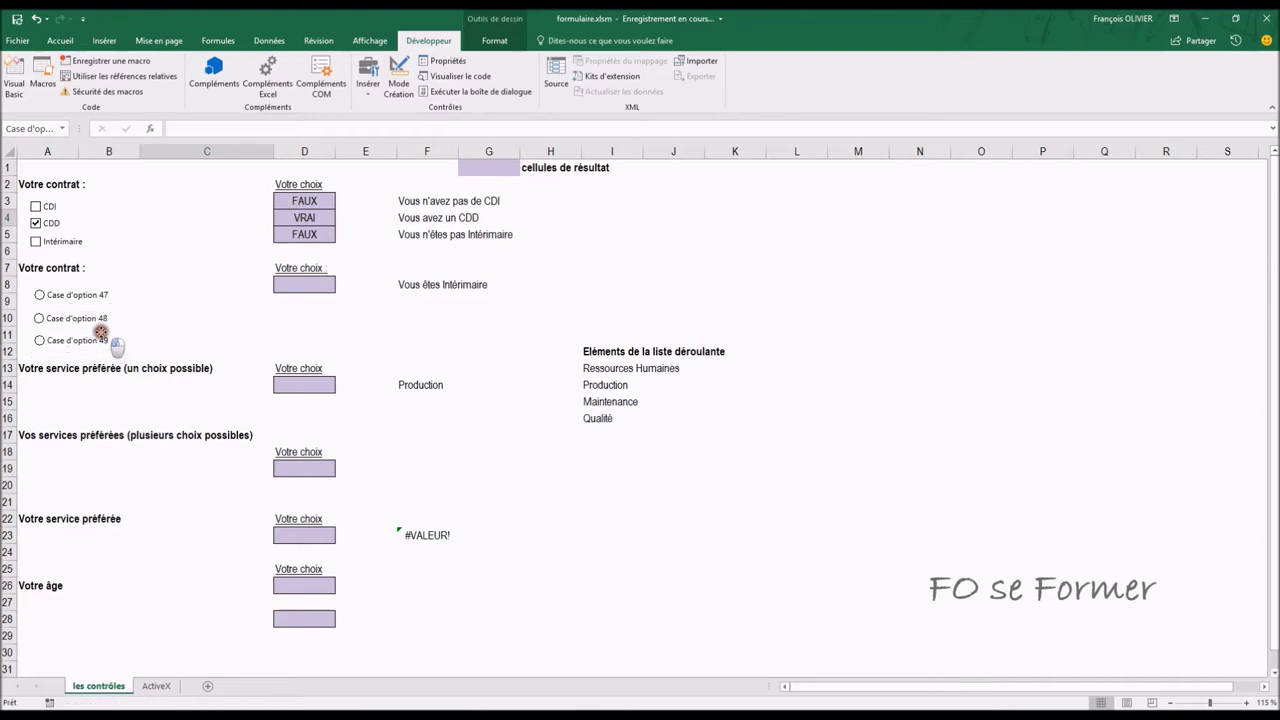
{"action": "left_click_drag", "start_coordinate": [101, 332], "coordinate": [100, 323]}
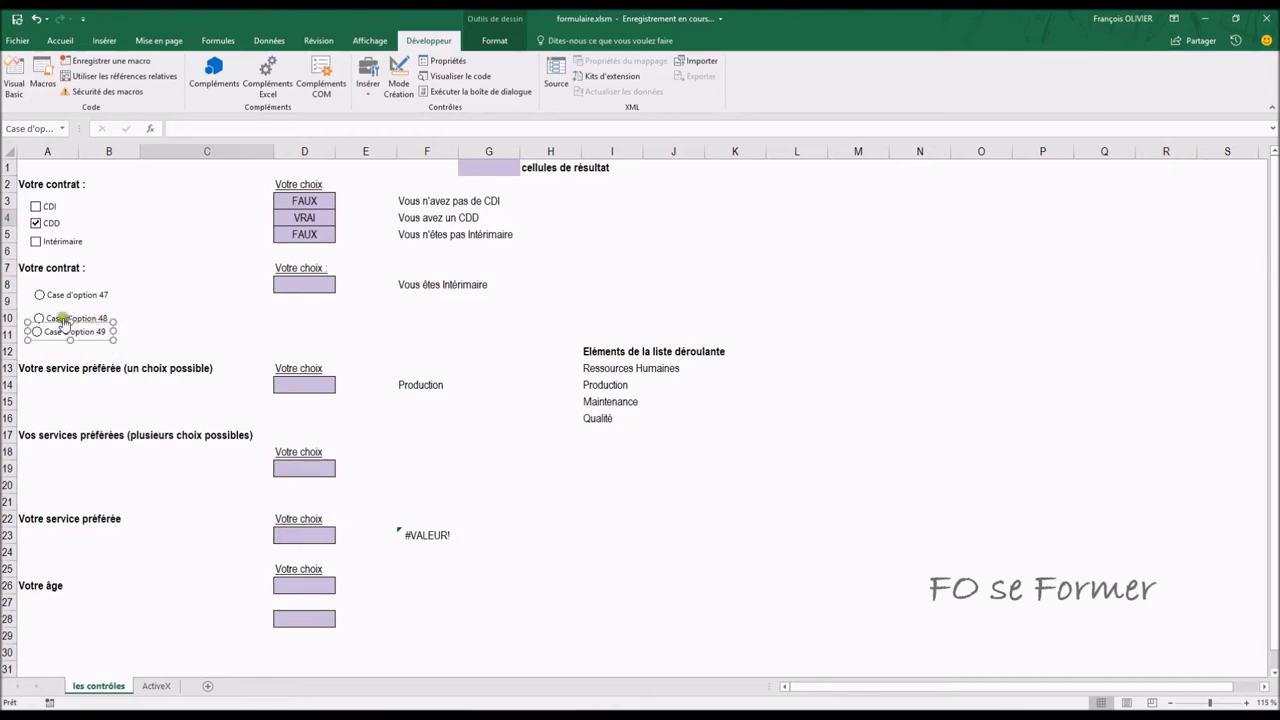
{"action": "left_click", "coordinate": [63, 316], "text": "ctrl"}
{"action": "left_click", "coordinate": [74, 300], "text": "ctrl"}
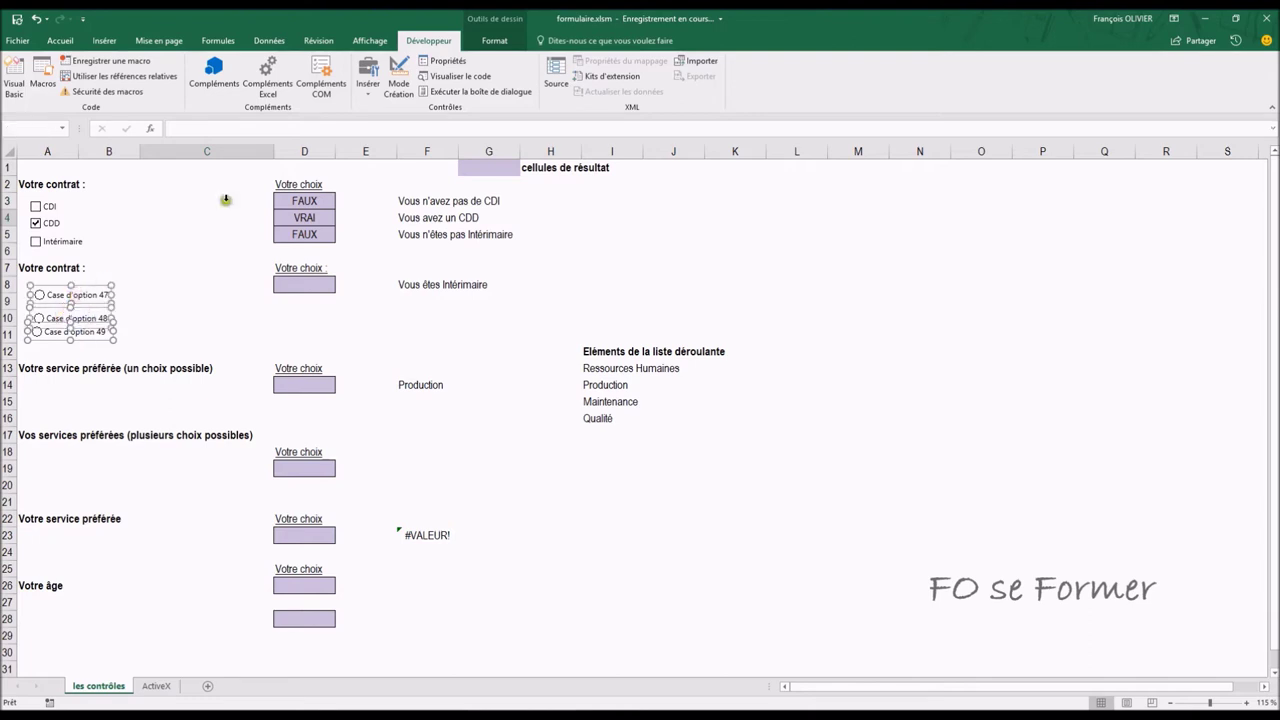
Step: Distribute the three option buttons evenly in the vertical direction
{"action": "left_click", "coordinate": [502, 44]}
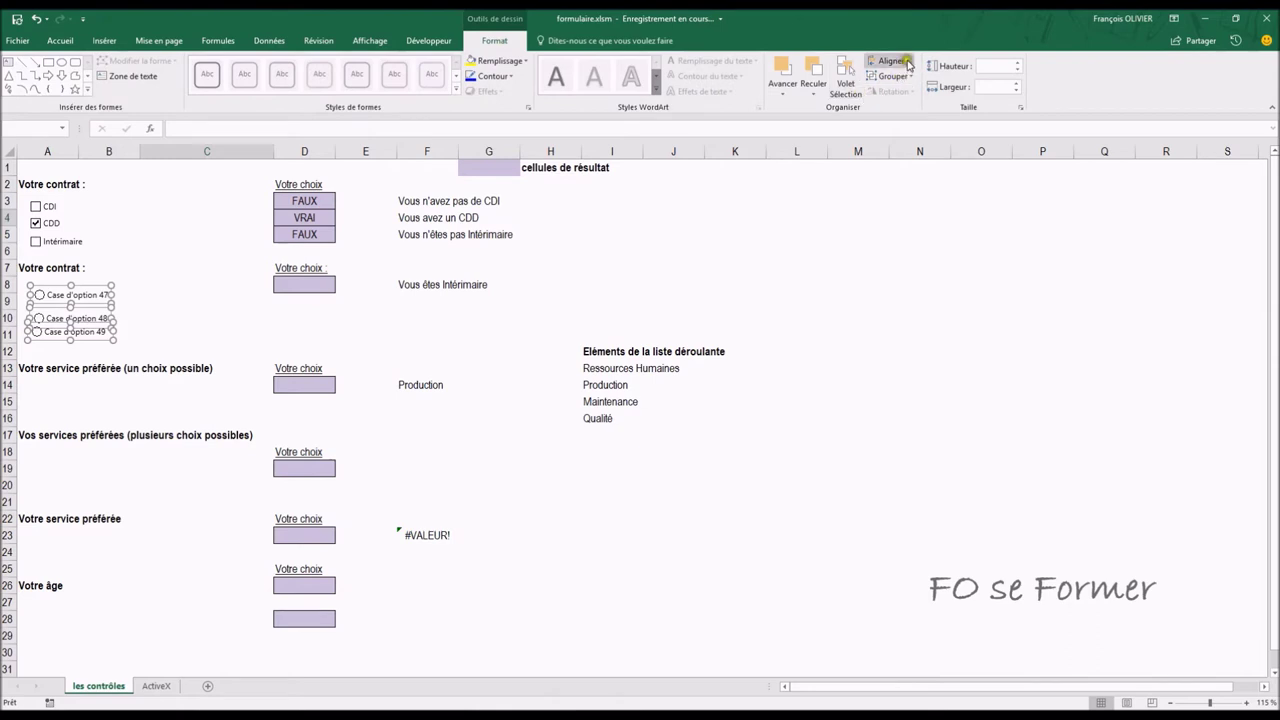
{"action": "left_click", "coordinate": [893, 61]}
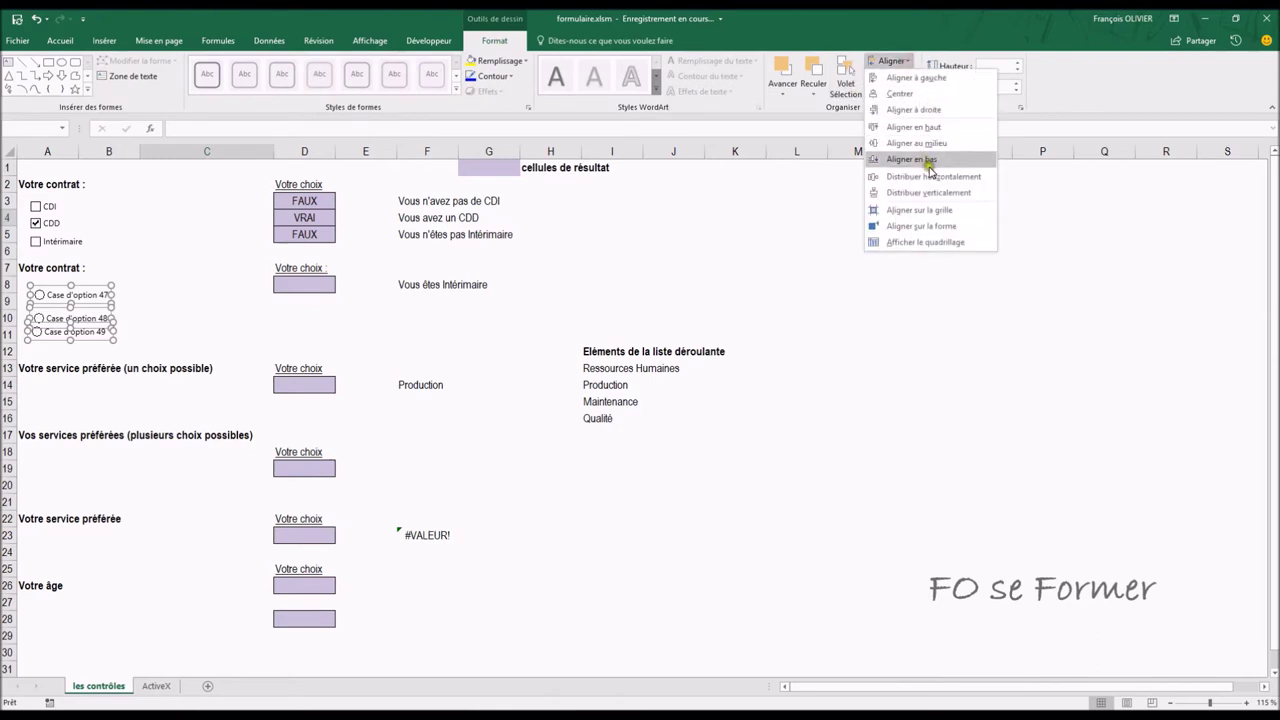
{"action": "left_click", "coordinate": [930, 192]}
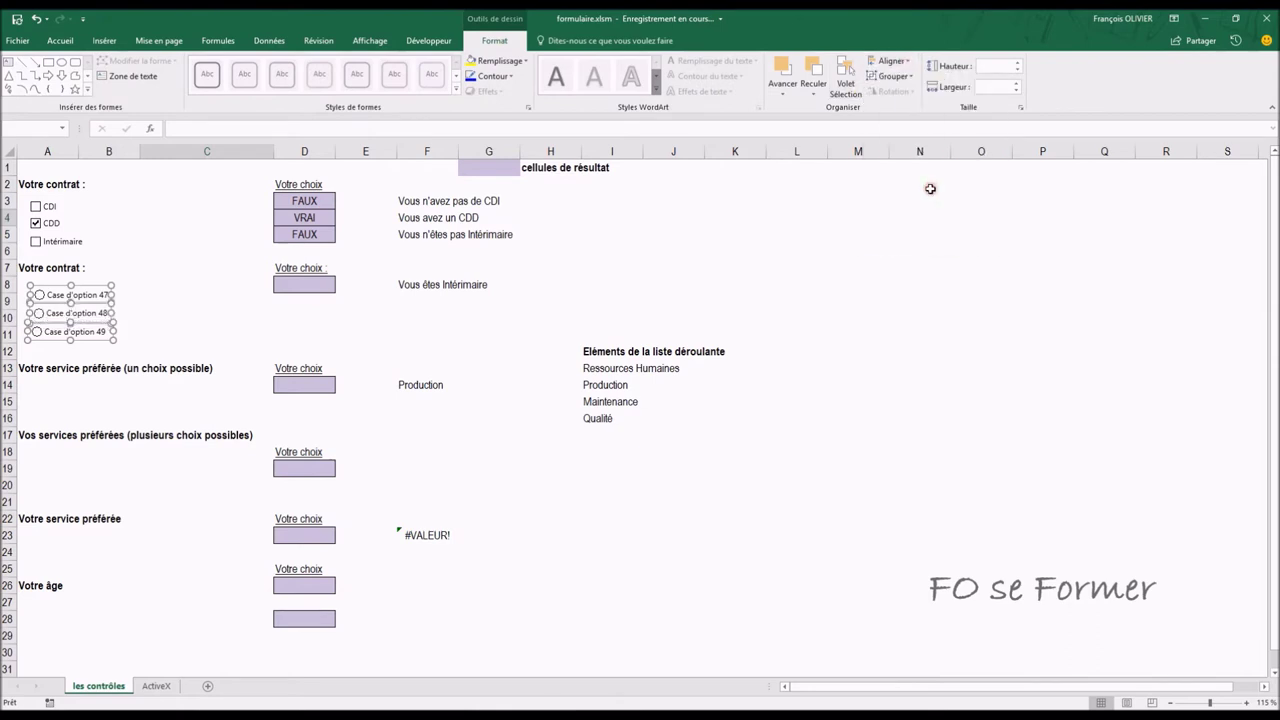
Step: Left-align the option buttons together with the CDI, CDD and Intérimaire checkboxes
{"action": "left_click", "coordinate": [65, 242], "text": "ctrl"}
{"action": "left_click", "coordinate": [49, 224], "text": "ctrl"}
{"action": "left_click", "coordinate": [50, 206], "text": "ctrl"}
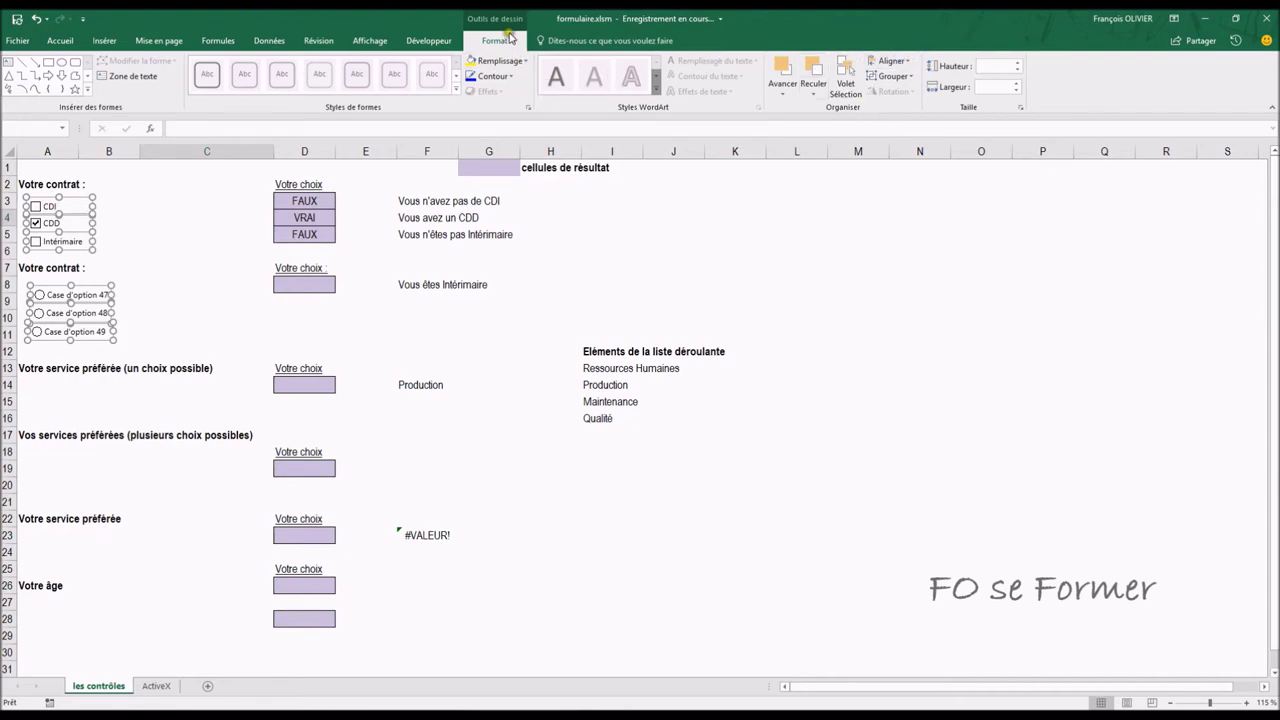
{"action": "left_click", "coordinate": [898, 62]}
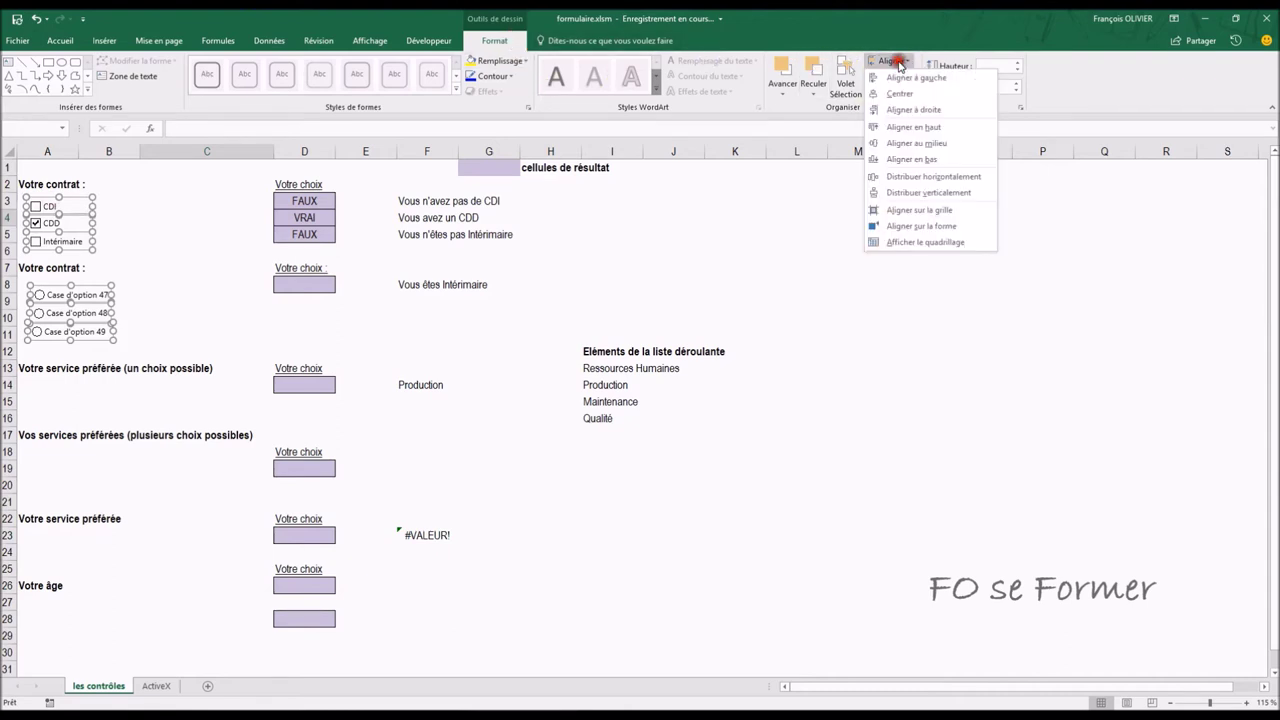
{"action": "left_click", "coordinate": [906, 79]}
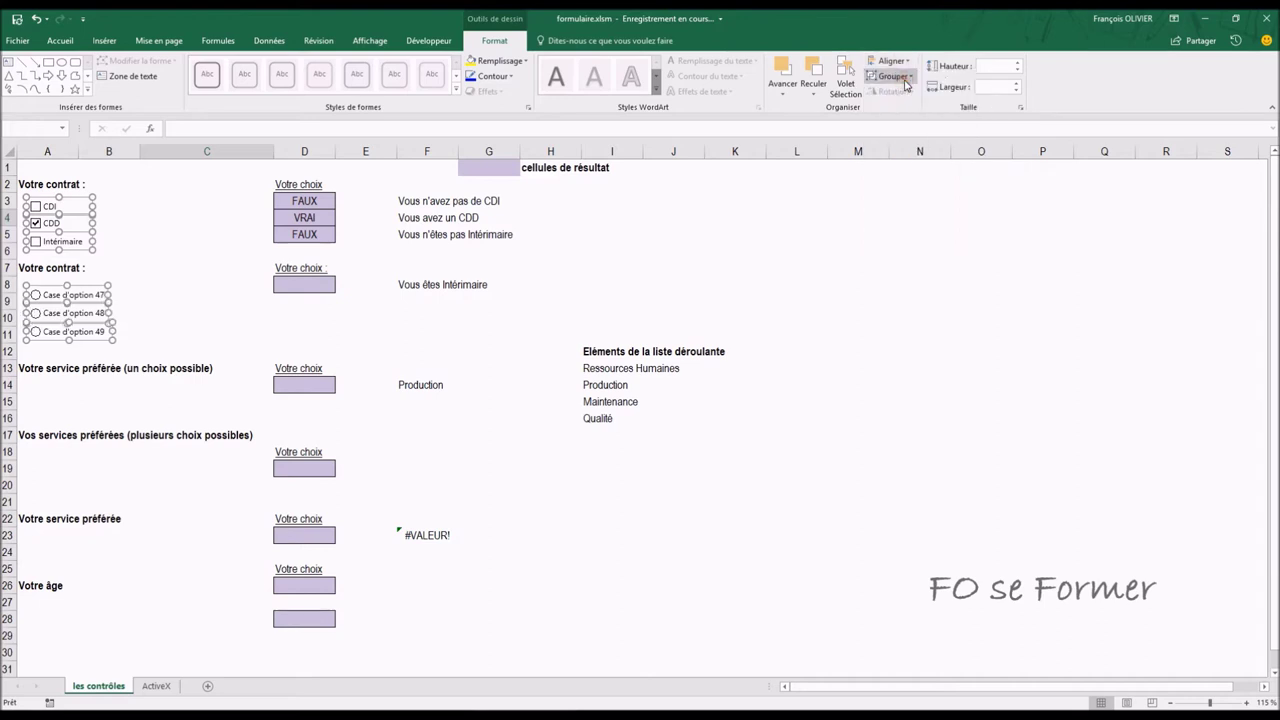
Step: Replace the first option button's default label with CDI
{"action": "left_click", "coordinate": [224, 286]}
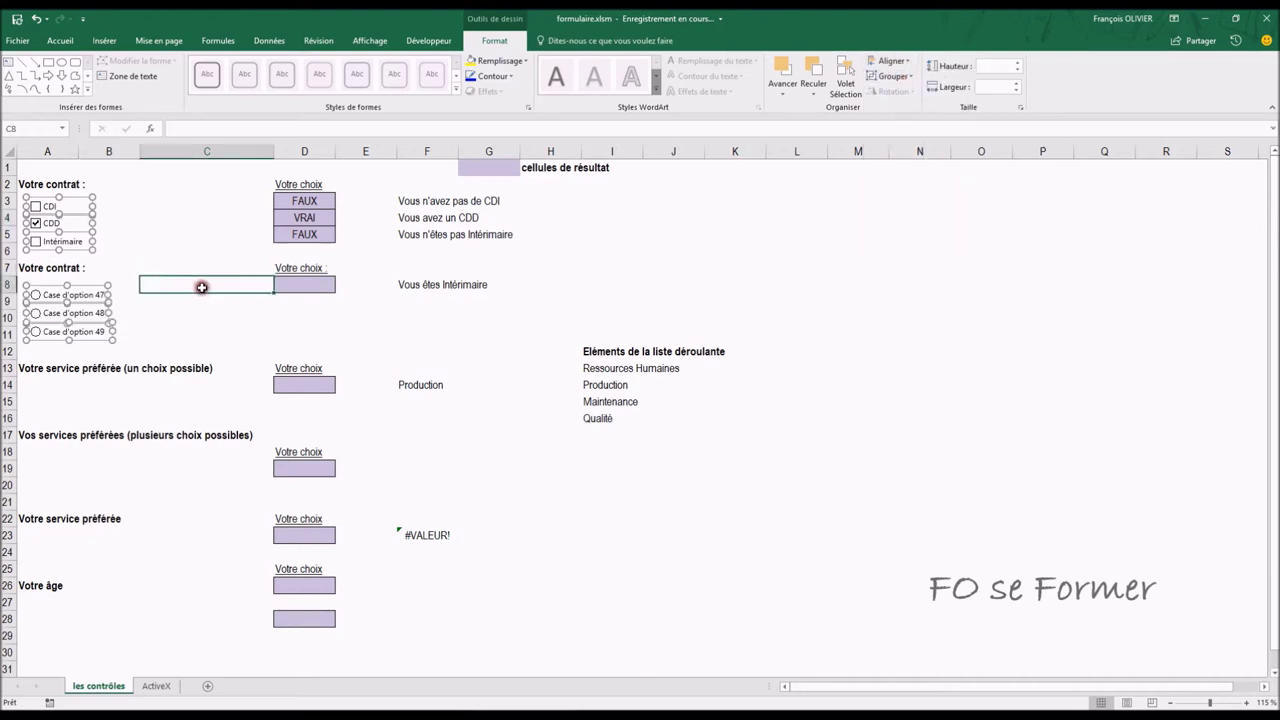
{"action": "right_click", "coordinate": [96, 298]}
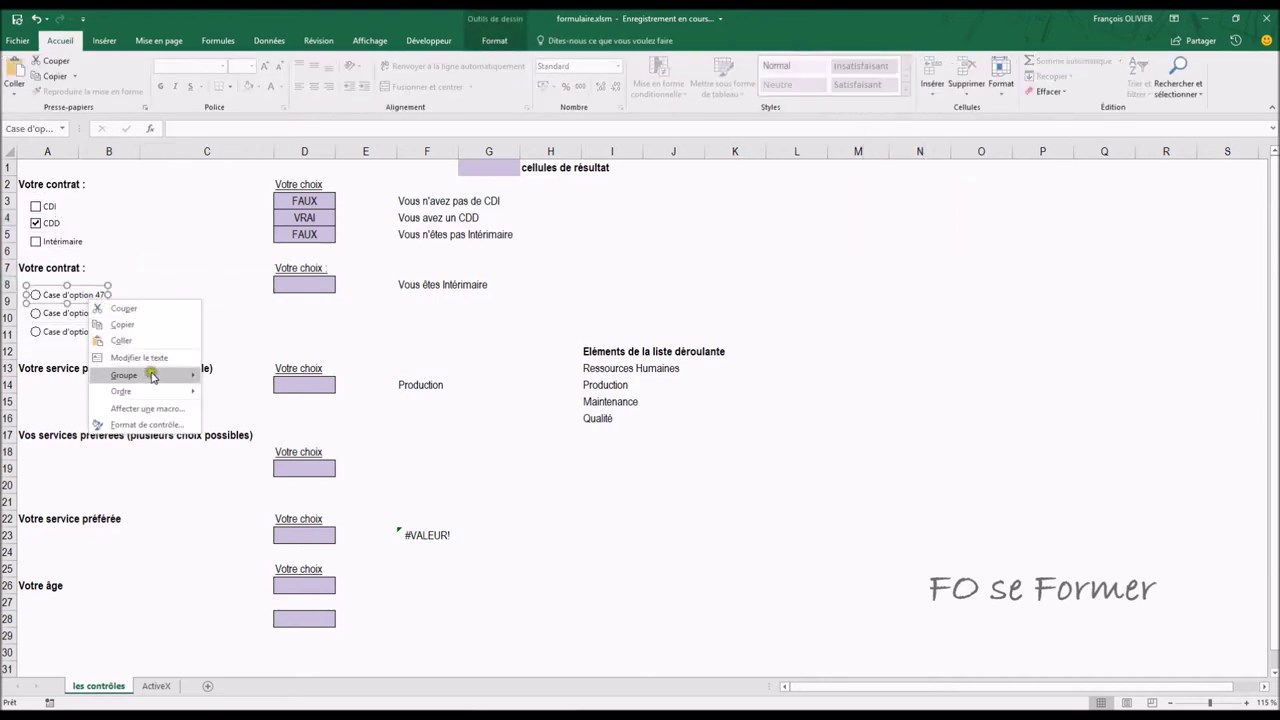
{"action": "left_click", "coordinate": [160, 355]}
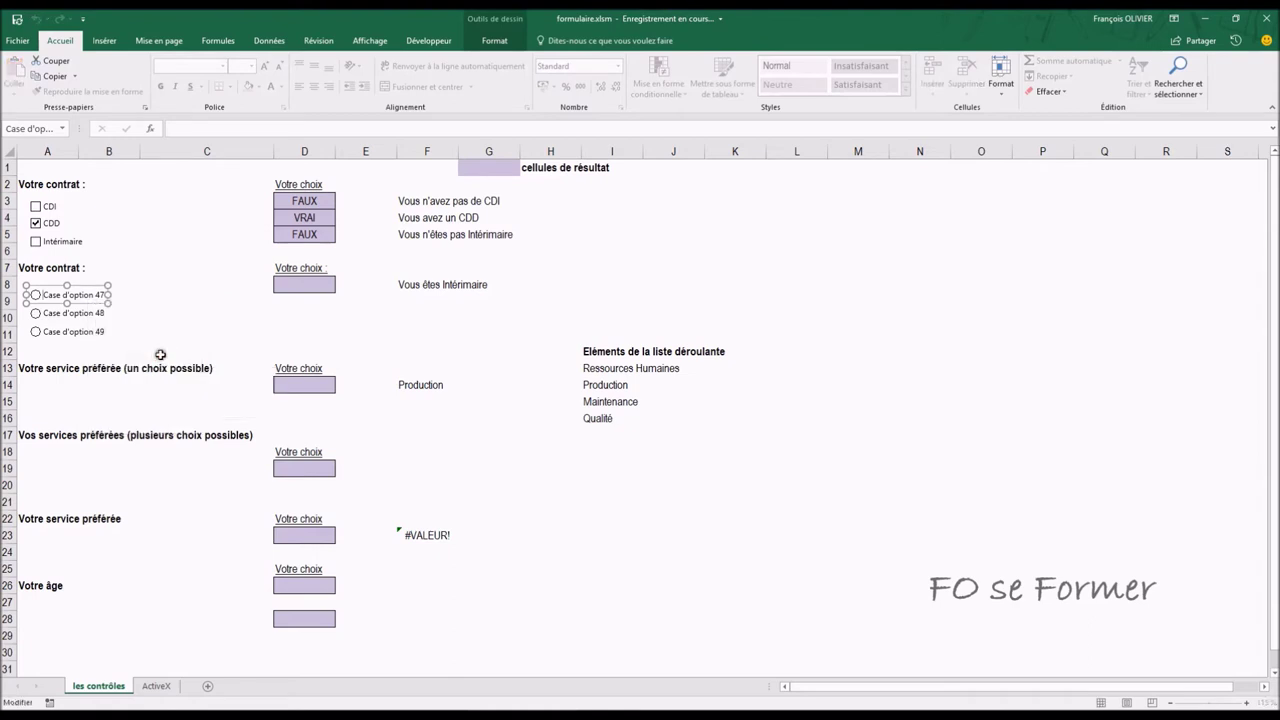
{"action": "key", "text": "Delete"}
{"action": "key", "text": "Delete"}
{"action": "key", "text": "Delete"}
{"action": "key", "text": "Delete"}
{"action": "key", "text": "Delete"}
{"action": "key", "text": "Delete"}
{"action": "type", "text": "CD"}
{"action": "left_click", "coordinate": [93, 317], "text": "ctrl"}
Step: Relabel the second option button as CDD and start clearing the third button's label
{"action": "right_click", "coordinate": [93, 317]}
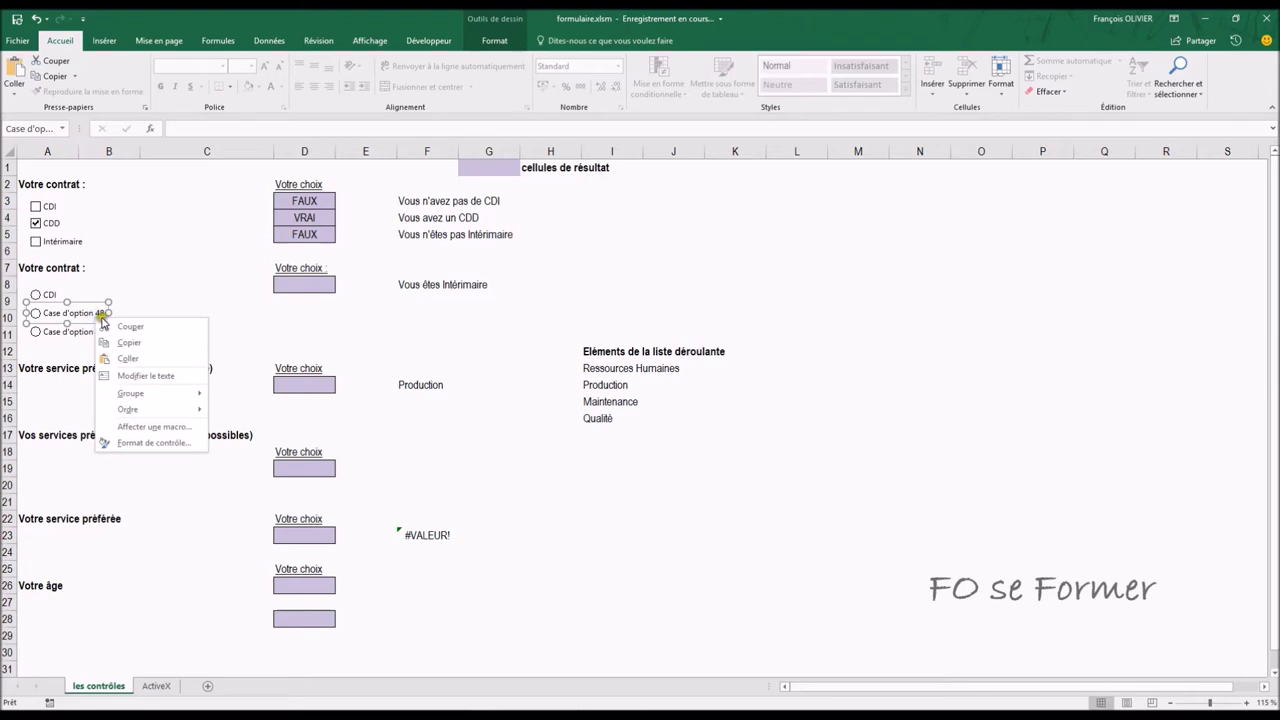
{"action": "left_click", "coordinate": [135, 375]}
{"action": "key", "text": "Delete"}
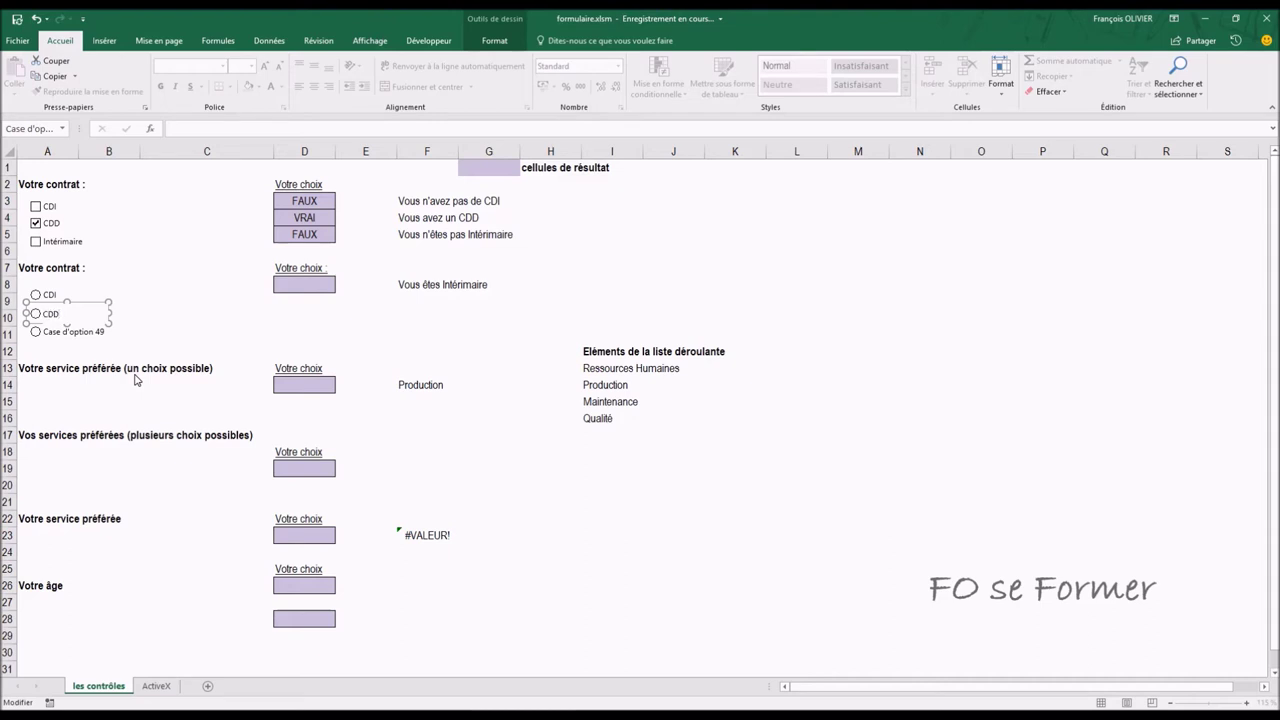
{"action": "right_click", "coordinate": [96, 333]}
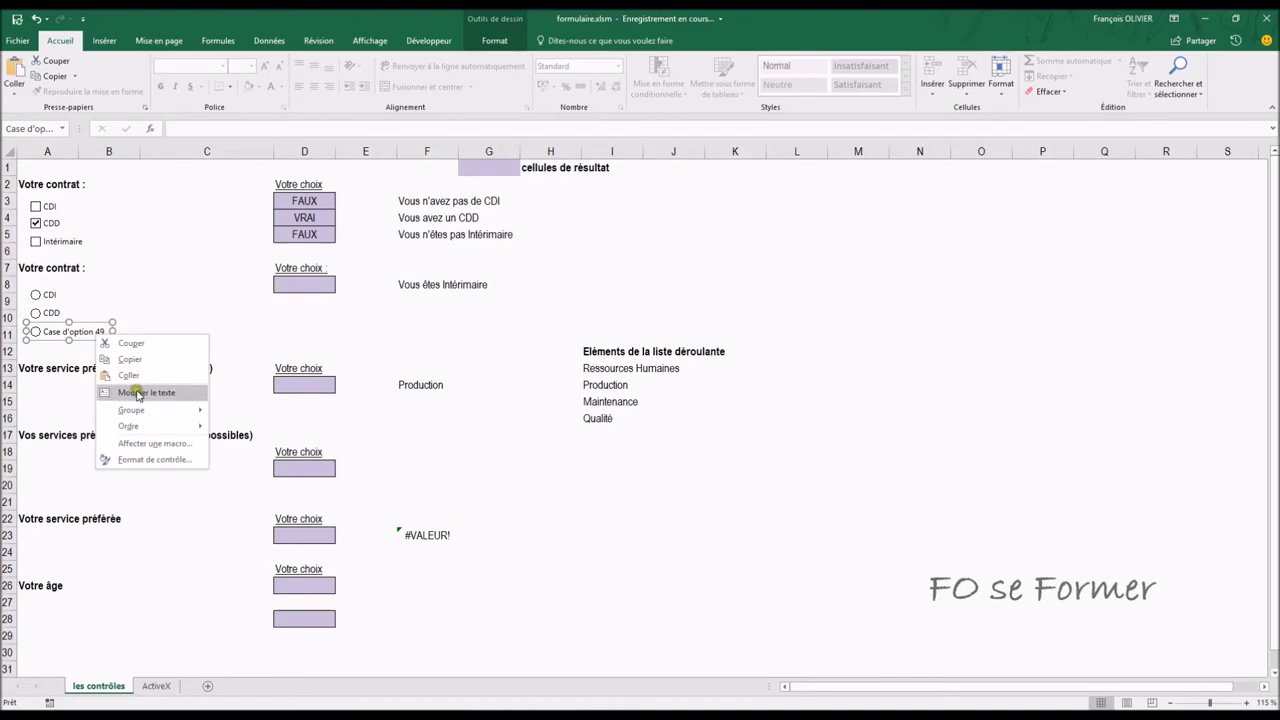
{"action": "left_click", "coordinate": [137, 393]}
{"action": "key", "text": "Delete"}
{"action": "key", "text": "Delete"}
{"action": "key", "text": "Delete"}
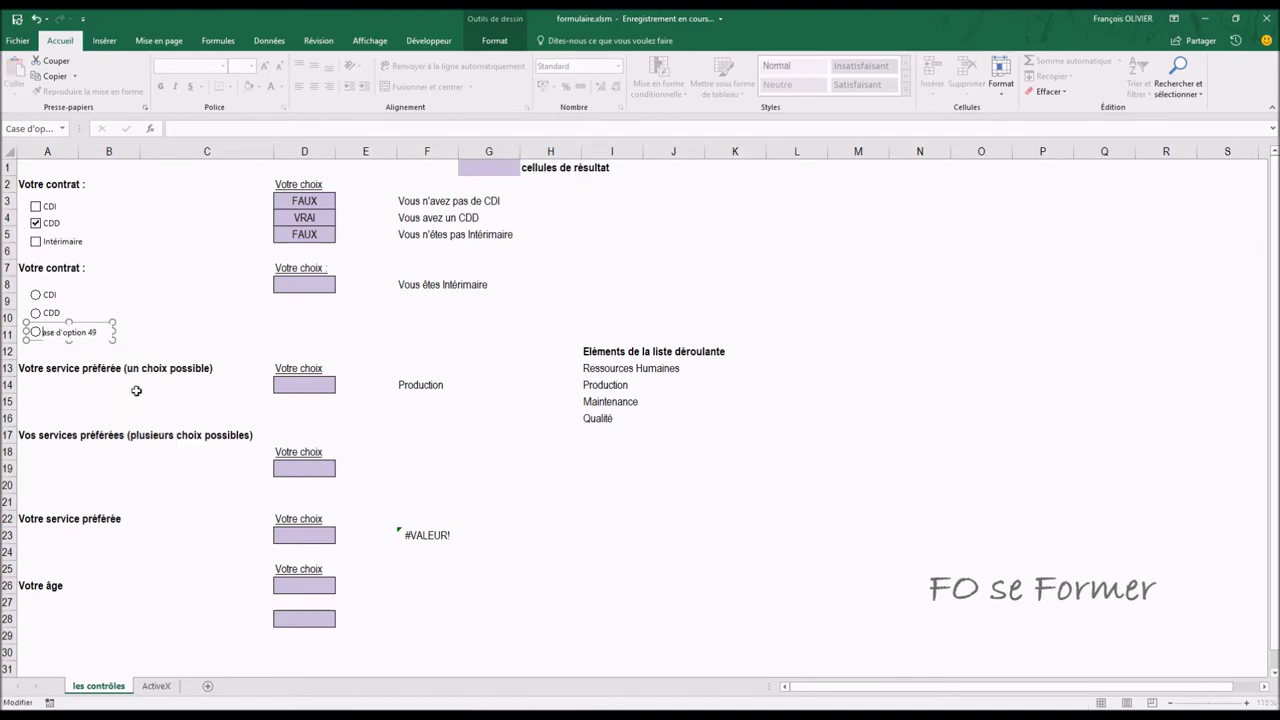
{"action": "key", "text": "Delete"}
{"action": "key", "text": "Delete"}
{"action": "key", "text": "Delete"}
{"action": "key", "text": "Delete"}
{"action": "key", "text": "Delete"}
{"action": "key", "text": "Delete"}
{"action": "left_click", "coordinate": [134, 296]}
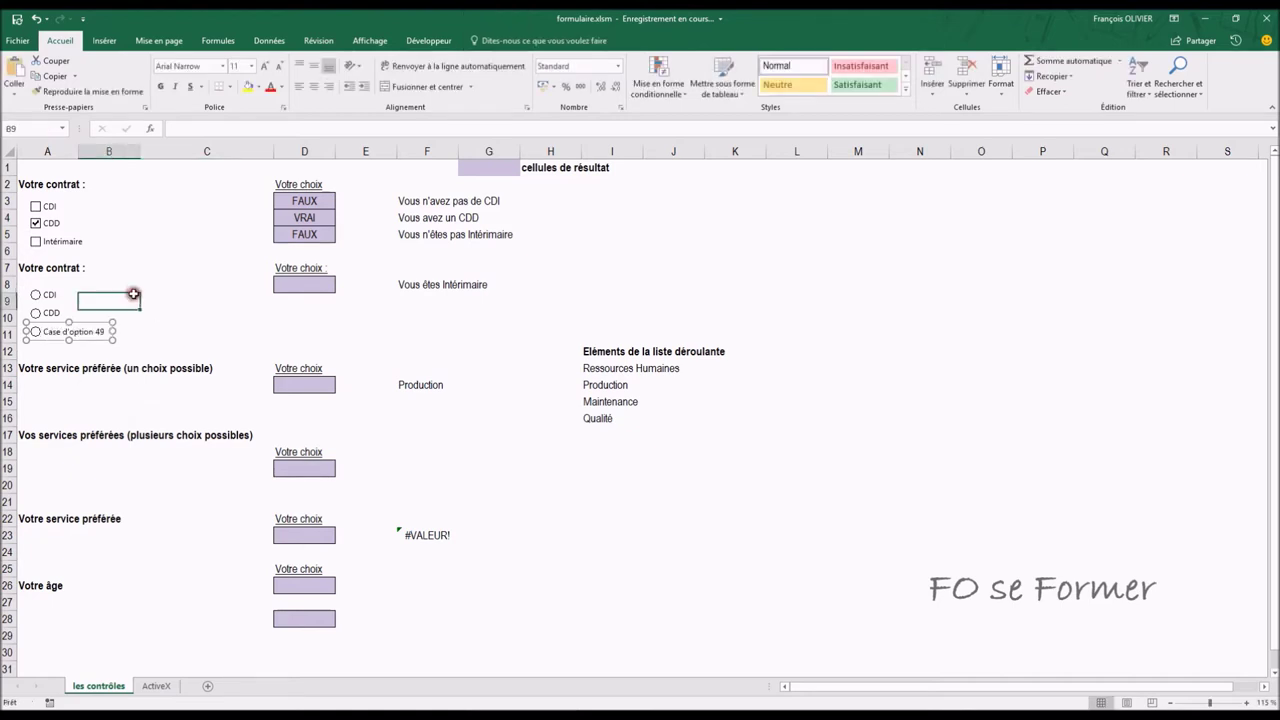
Step: Link the CDI option button to cell $D$8 in its control format settings
{"action": "right_click", "coordinate": [49, 298]}
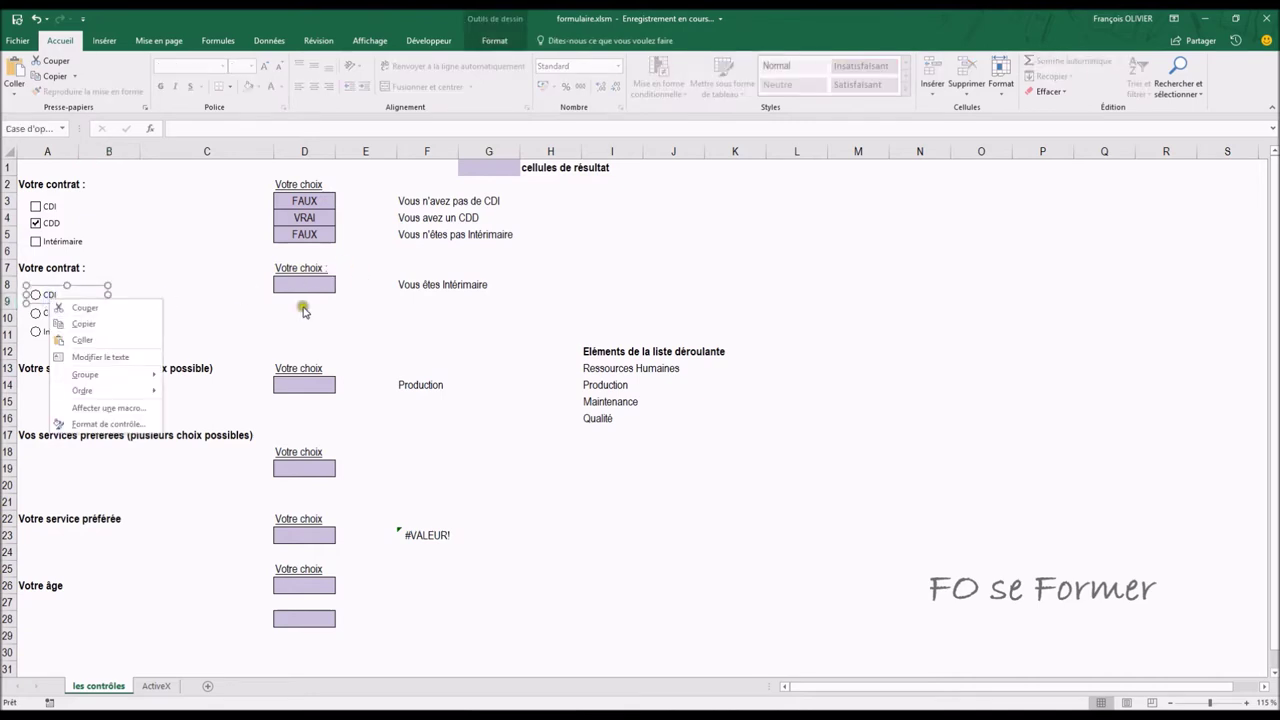
{"action": "left_click", "coordinate": [104, 424]}
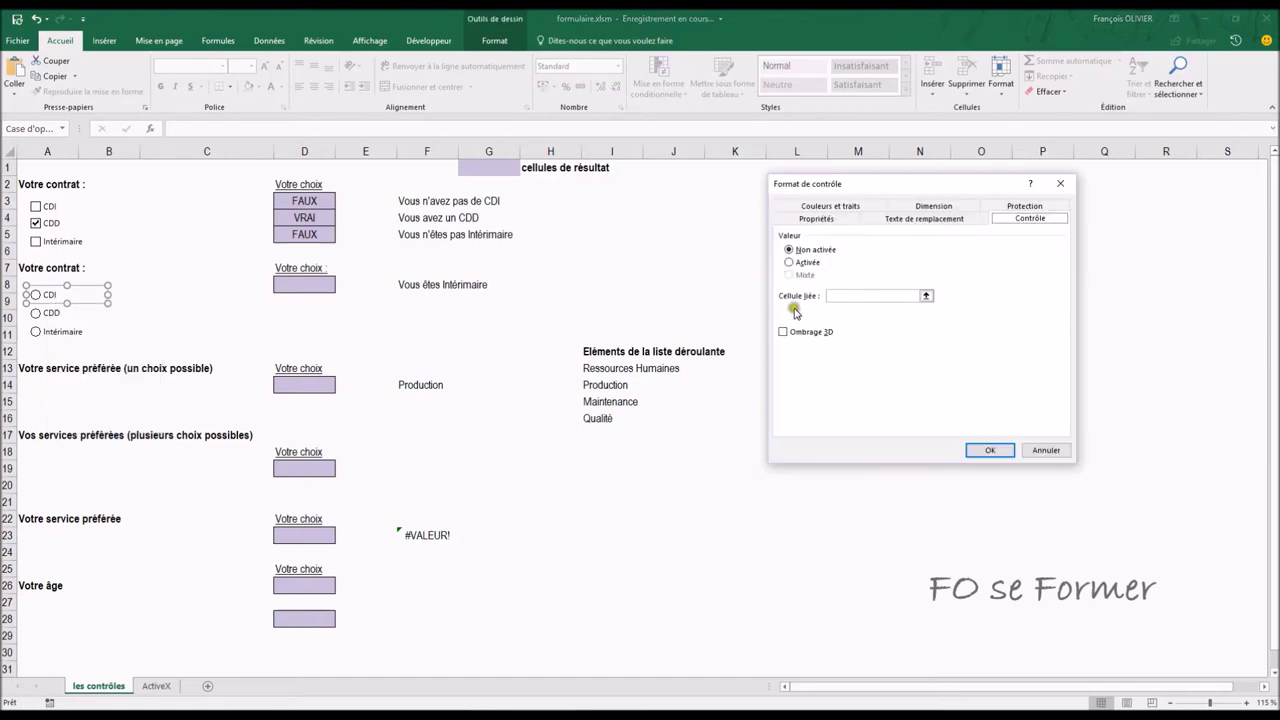
{"action": "left_click", "coordinate": [846, 295]}
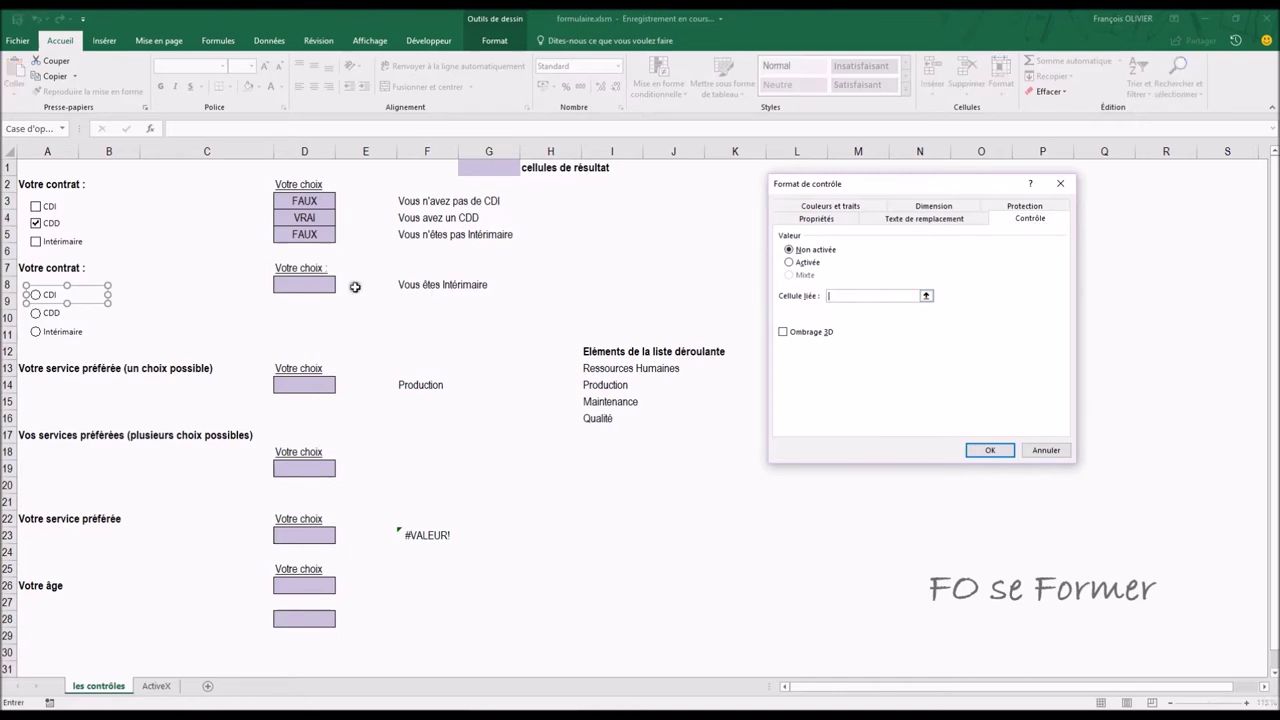
{"action": "left_click", "coordinate": [300, 289]}
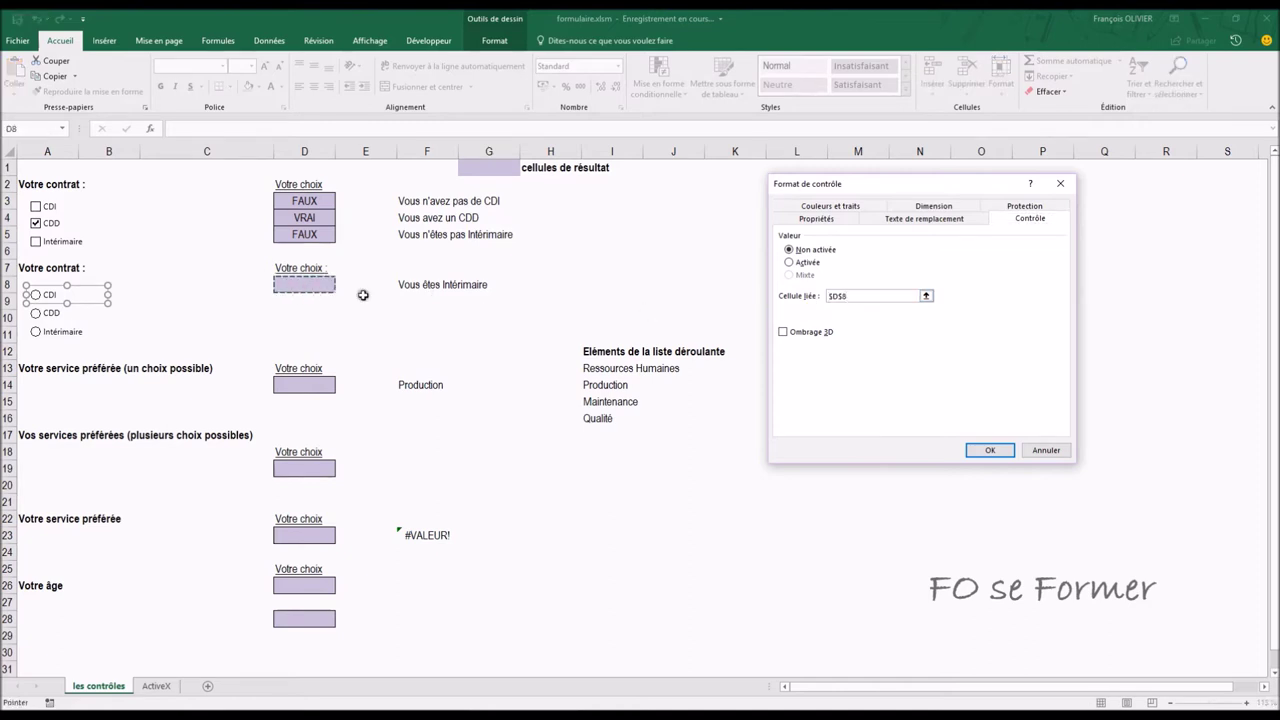
{"action": "left_click", "coordinate": [1003, 452]}
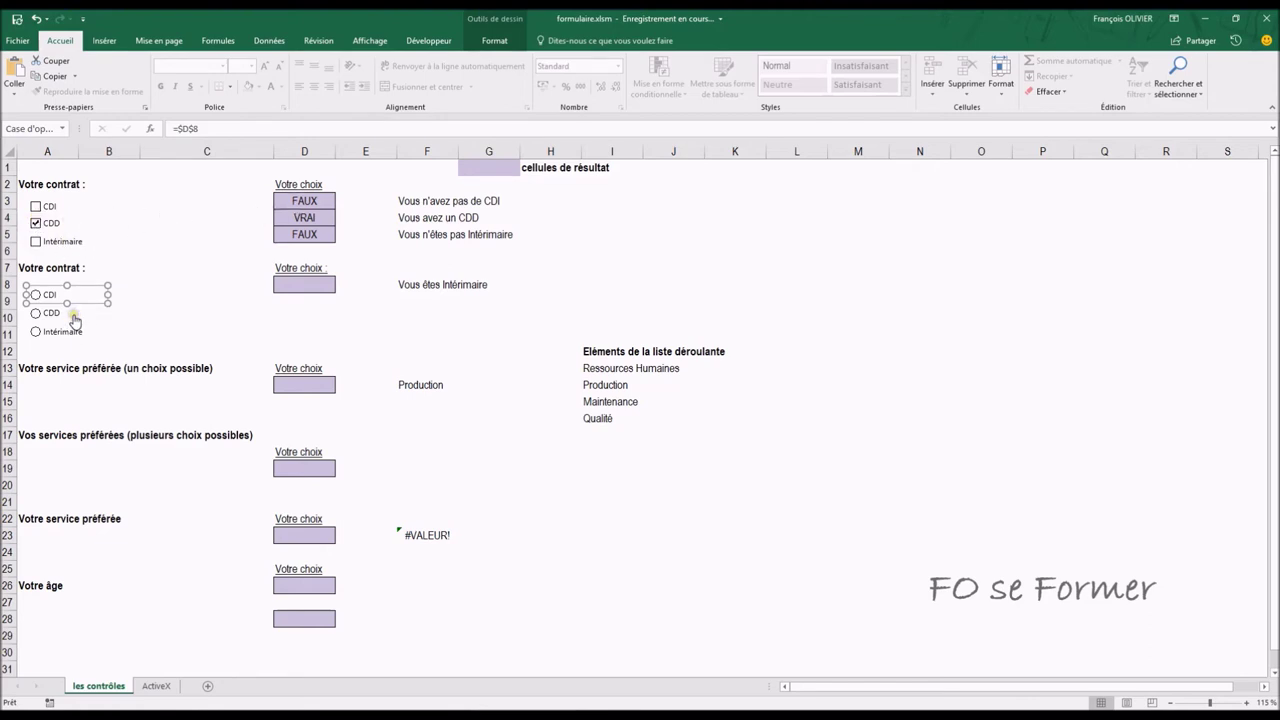
Step: Confirm the $D$8 link on the CDD and Intérimaire buttons, then select F8
{"action": "right_click", "coordinate": [74, 318]}
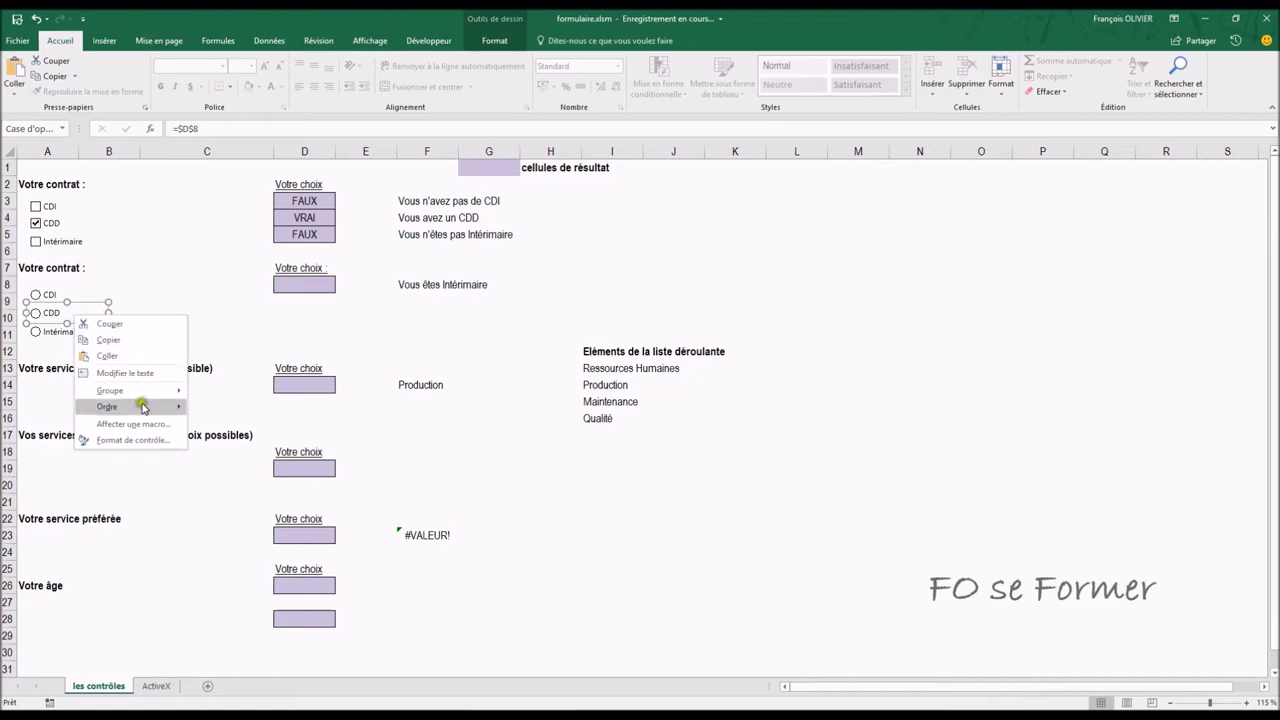
{"action": "left_click", "coordinate": [134, 440]}
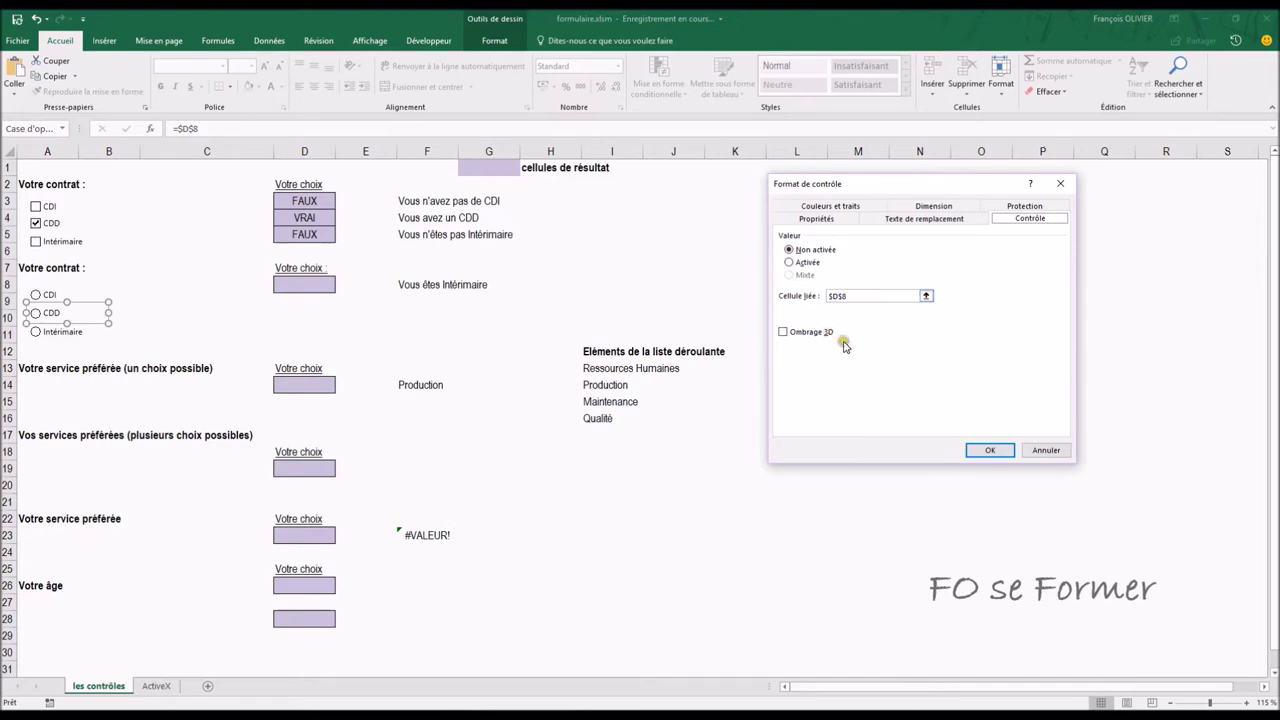
{"action": "left_click", "coordinate": [980, 450]}
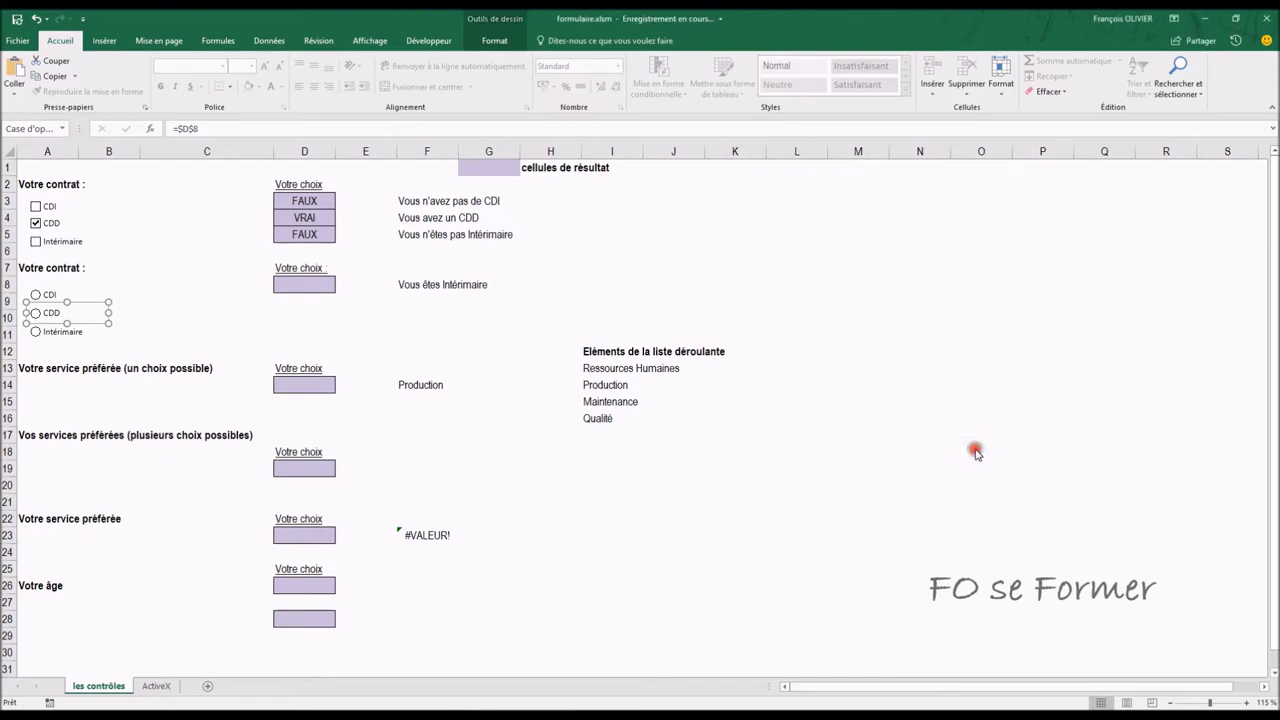
{"action": "right_click", "coordinate": [58, 338]}
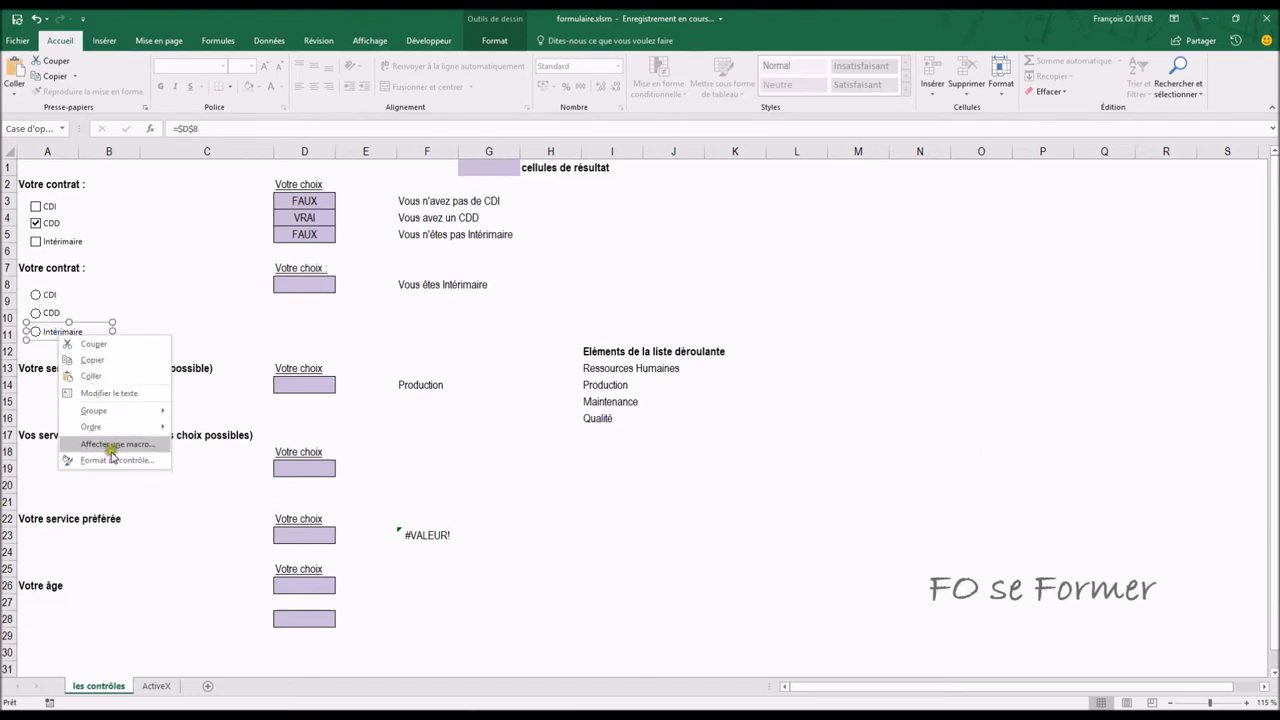
{"action": "left_click", "coordinate": [118, 460]}
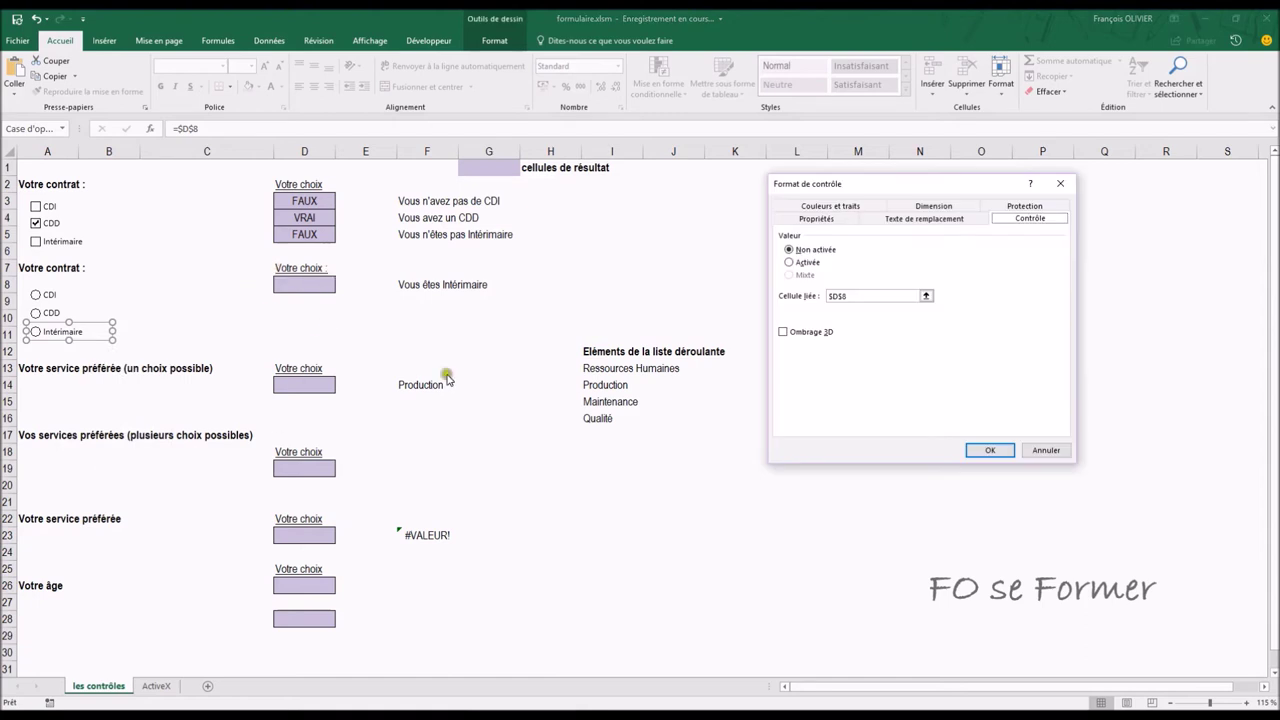
{"action": "left_click", "coordinate": [1000, 451]}
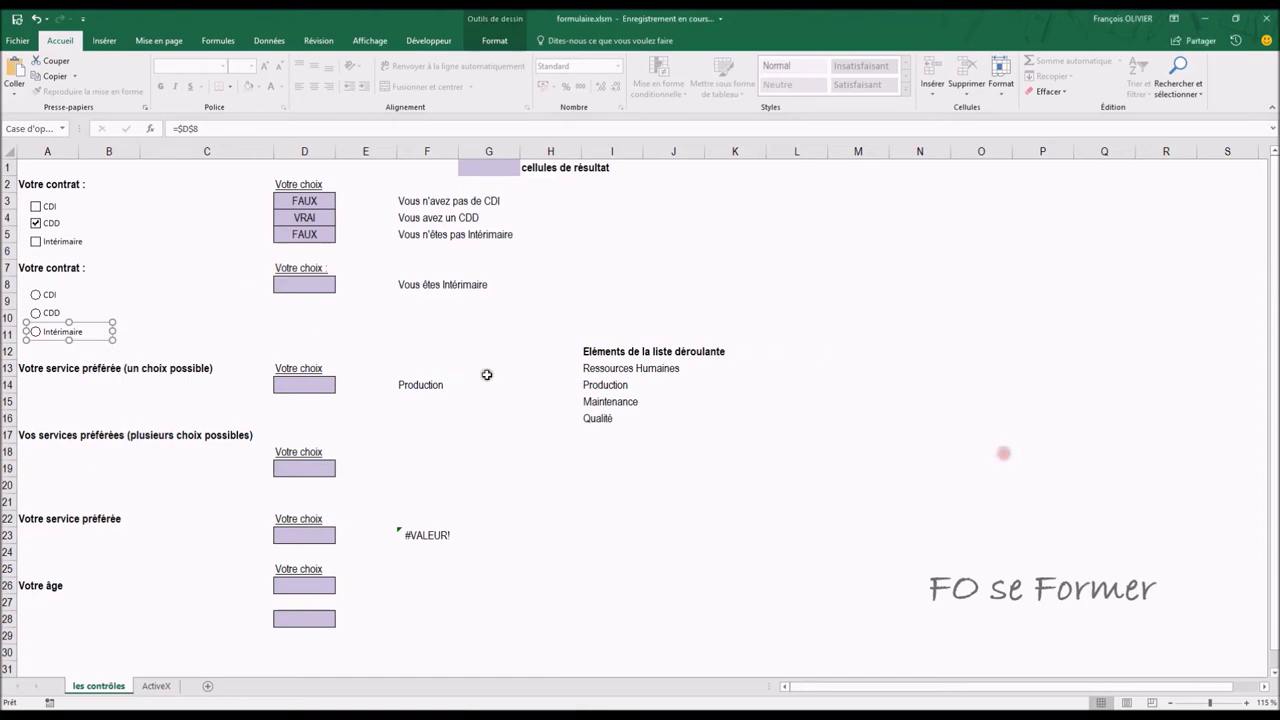
{"action": "left_click", "coordinate": [168, 286]}
{"action": "left_click", "coordinate": [409, 284]}
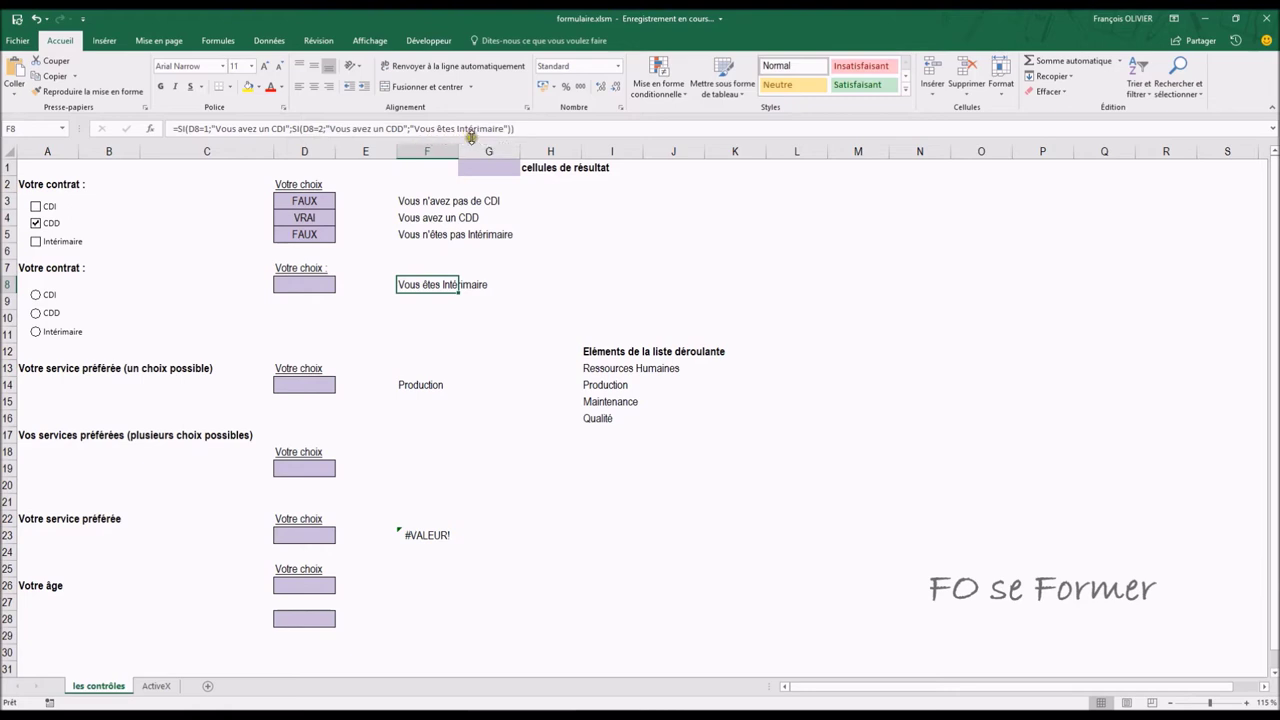
Step: Select CDI, CDD, then Intérimaire, and check that F8 shows 'Vous êtes Intérimaire'
{"action": "left_click", "coordinate": [38, 296]}
{"action": "left_click", "coordinate": [340, 318]}
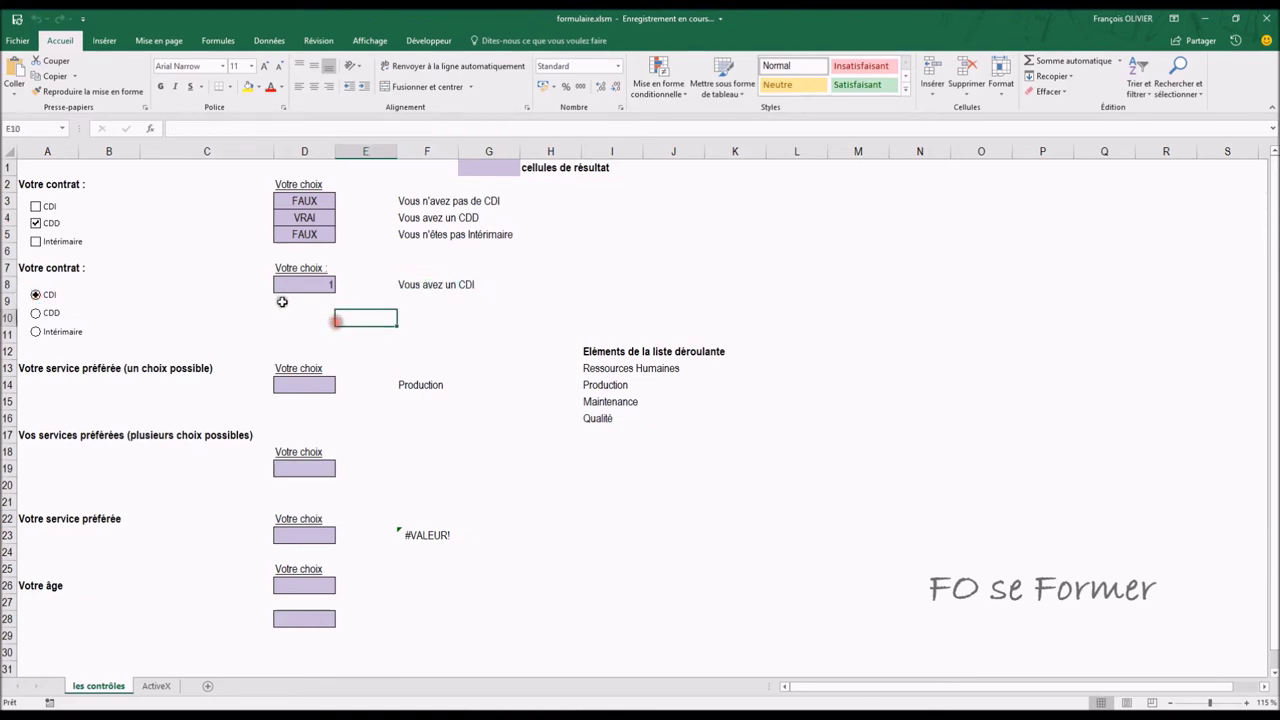
{"action": "left_click", "coordinate": [35, 313]}
{"action": "left_click", "coordinate": [36, 332]}
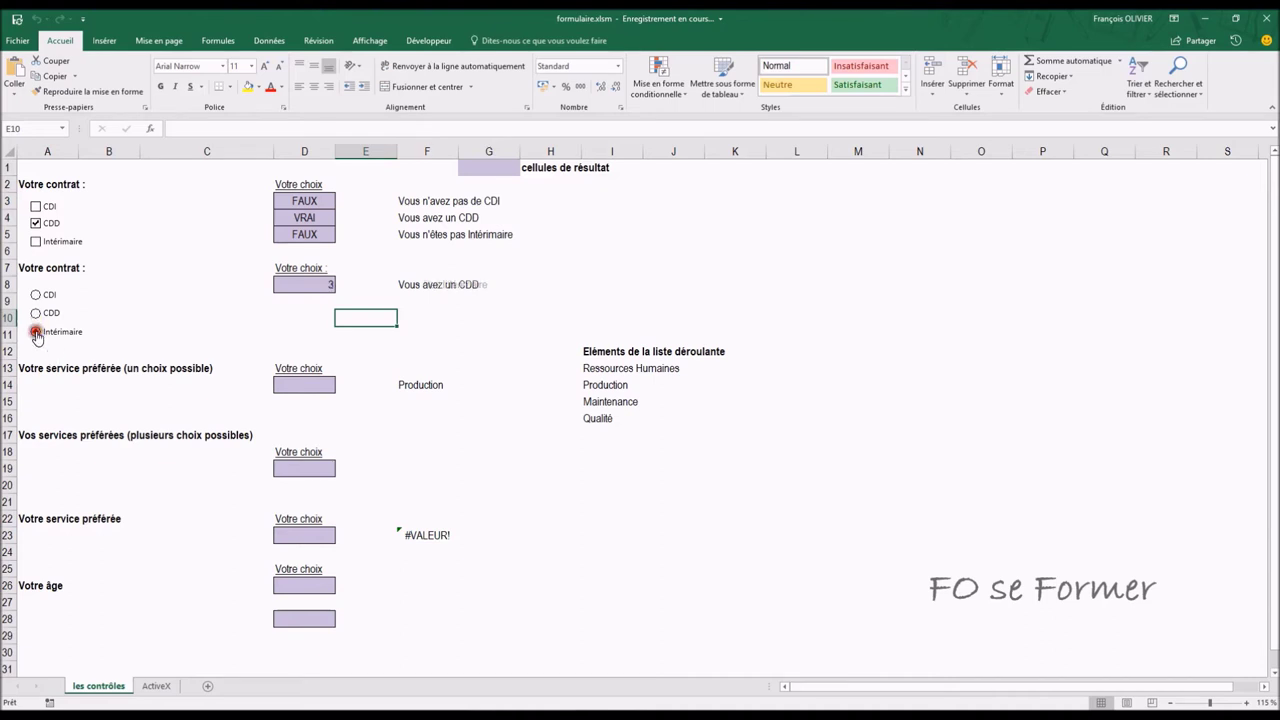
{"action": "left_click", "coordinate": [416, 285]}
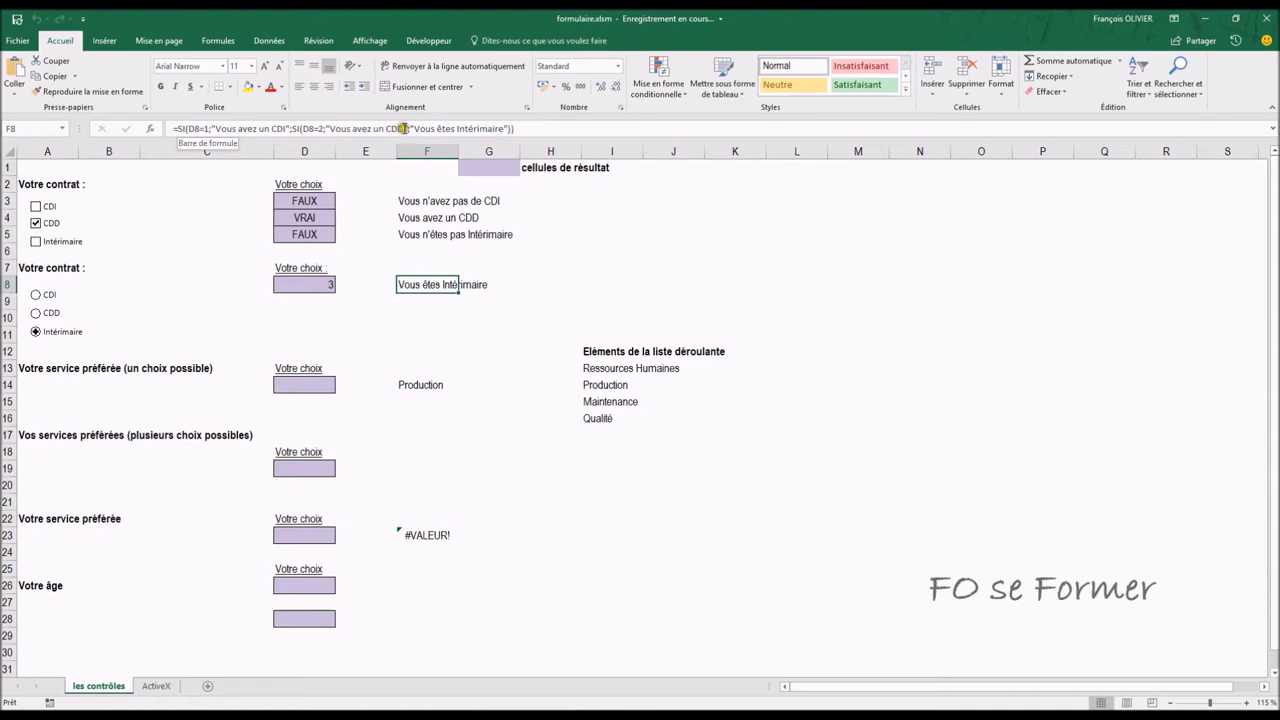
{"action": "left_click", "coordinate": [173, 298]}
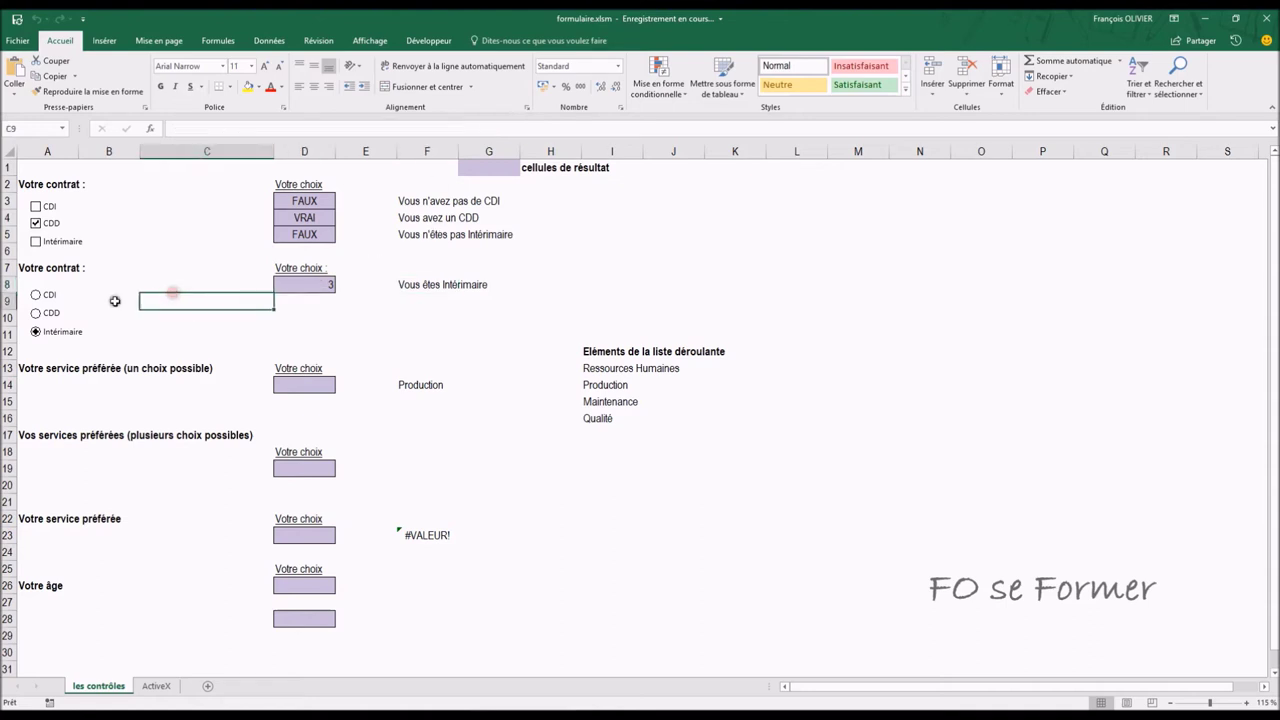
Step: Toggle the CDI and Intérimaire checkboxes and cycle the option buttons through CDI, CDD, Intérimaire
{"action": "left_click", "coordinate": [35, 207]}
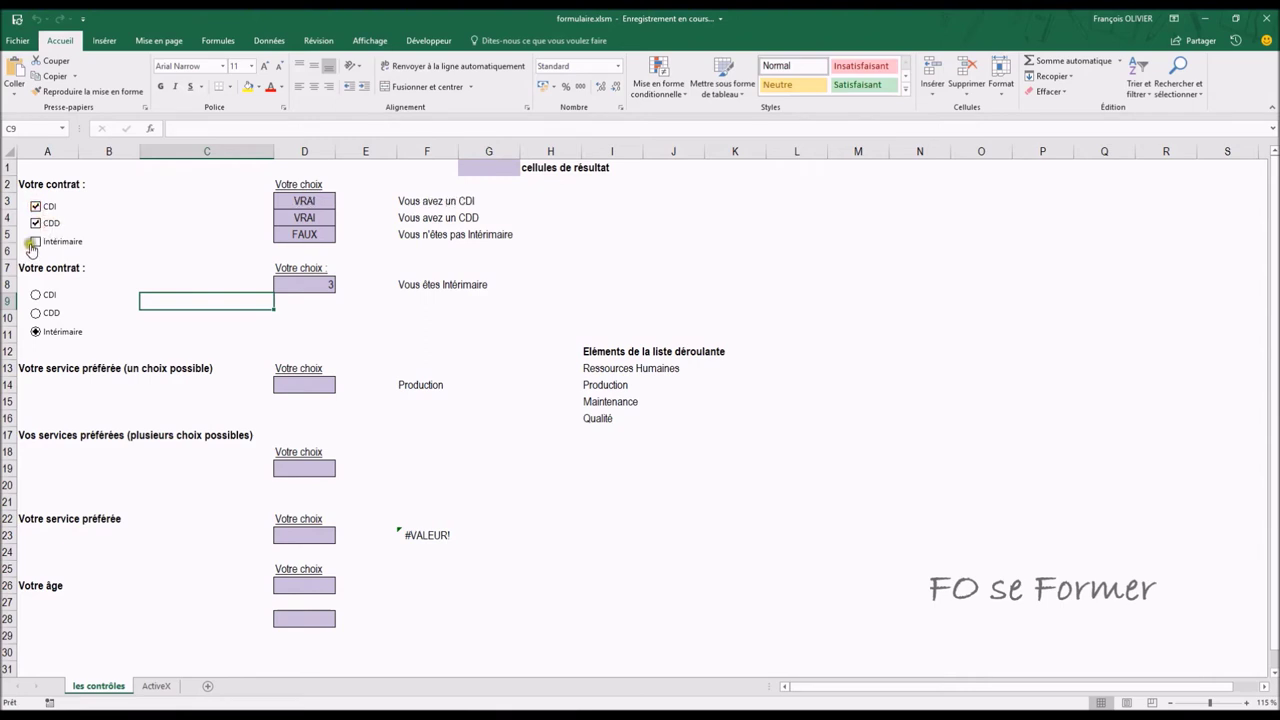
{"action": "left_click", "coordinate": [35, 242]}
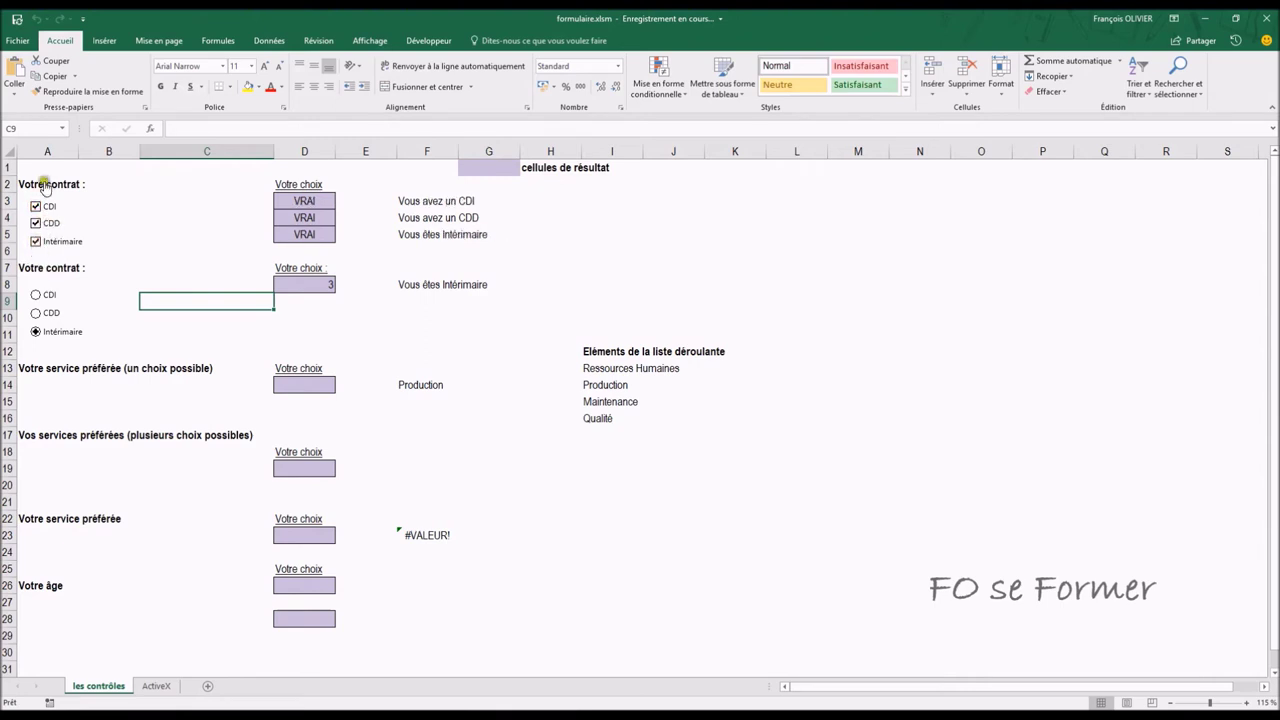
{"action": "left_click", "coordinate": [35, 241]}
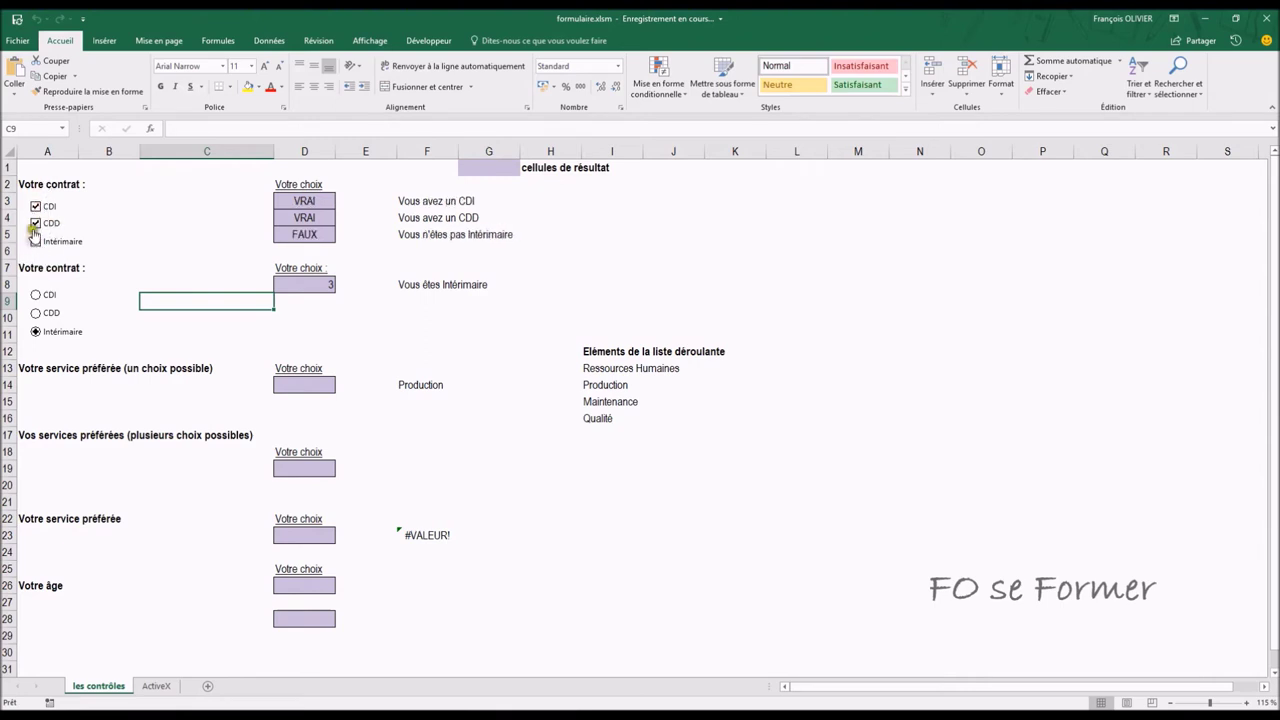
{"action": "left_click", "coordinate": [35, 206]}
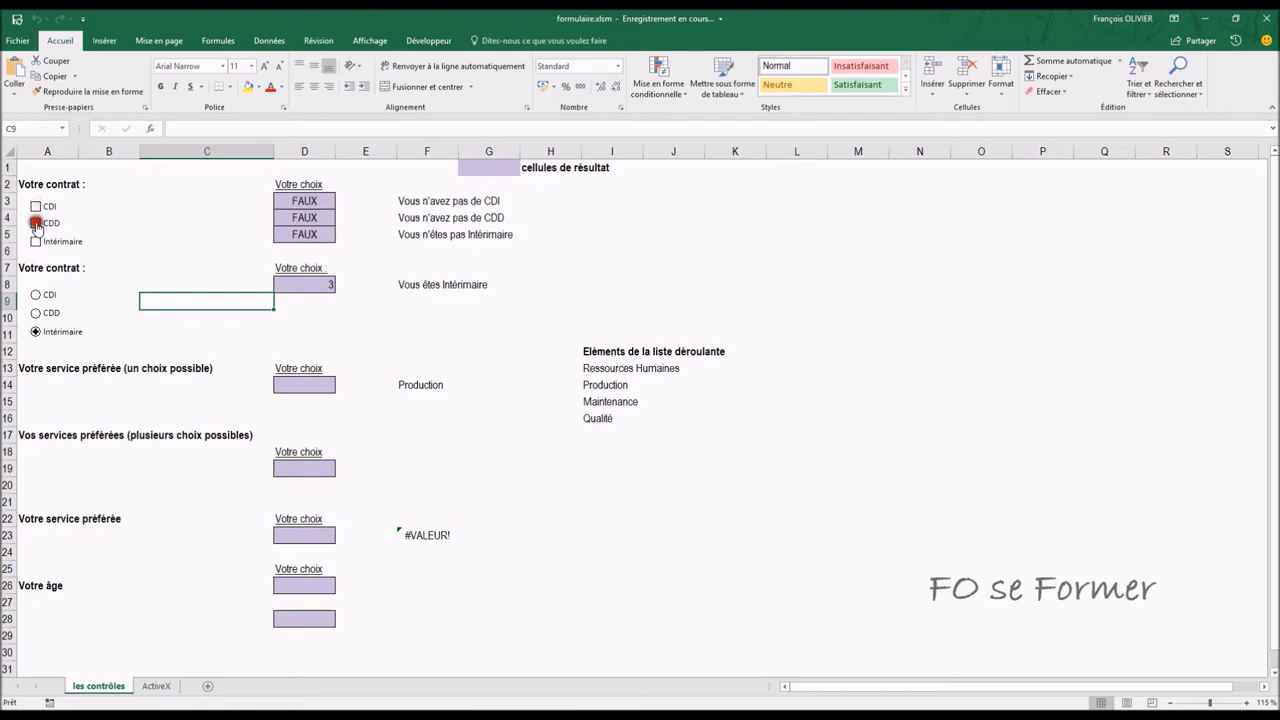
{"action": "left_click", "coordinate": [36, 295]}
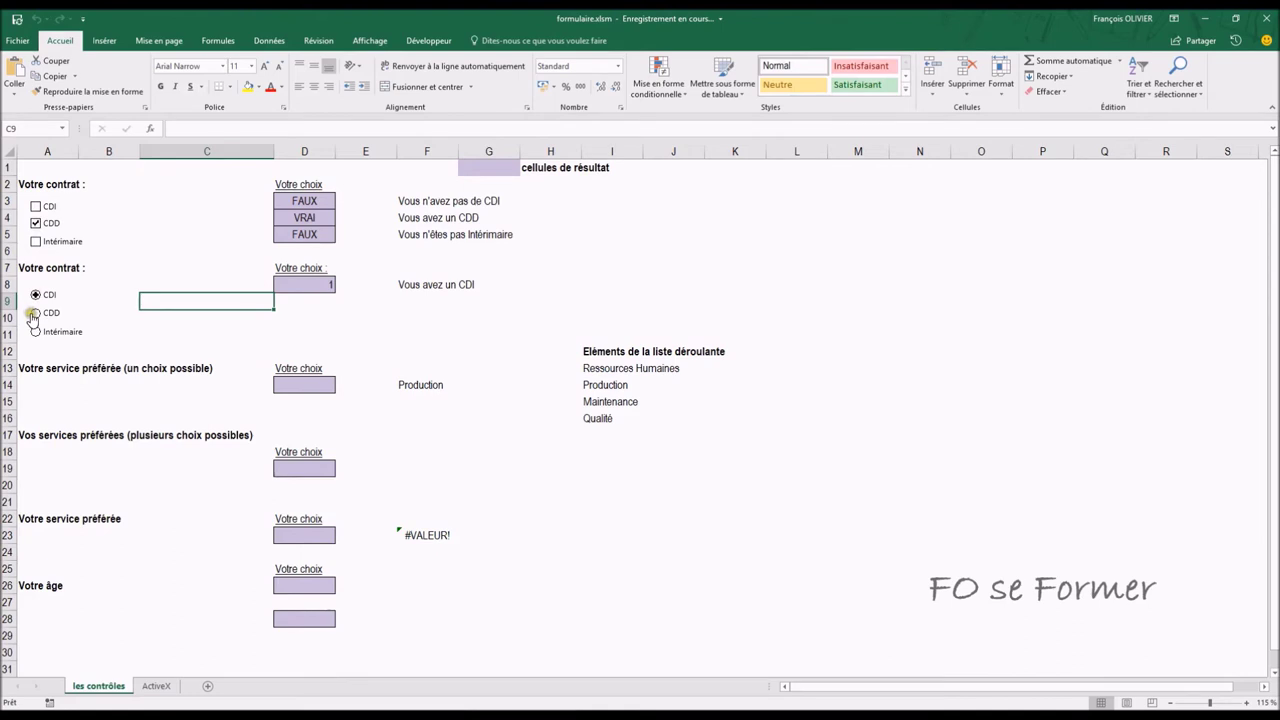
{"action": "left_click", "coordinate": [35, 314]}
{"action": "left_click", "coordinate": [35, 330]}
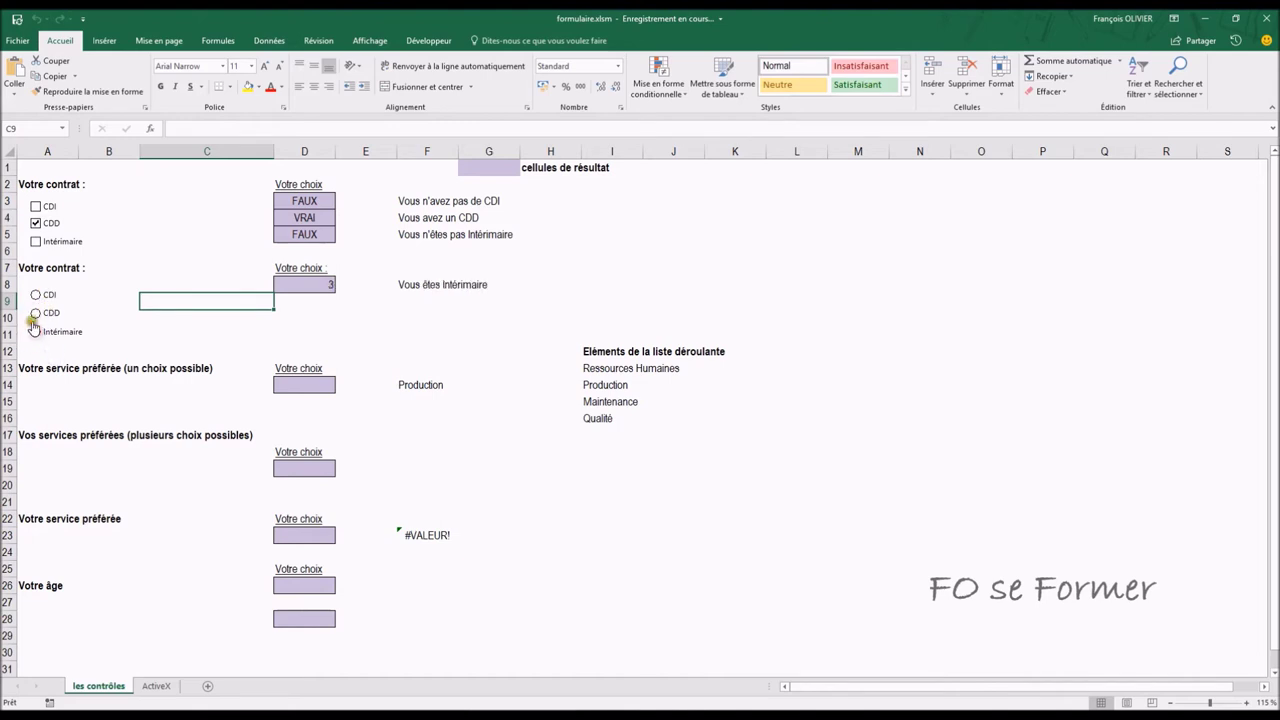
{"action": "left_click", "coordinate": [35, 313]}
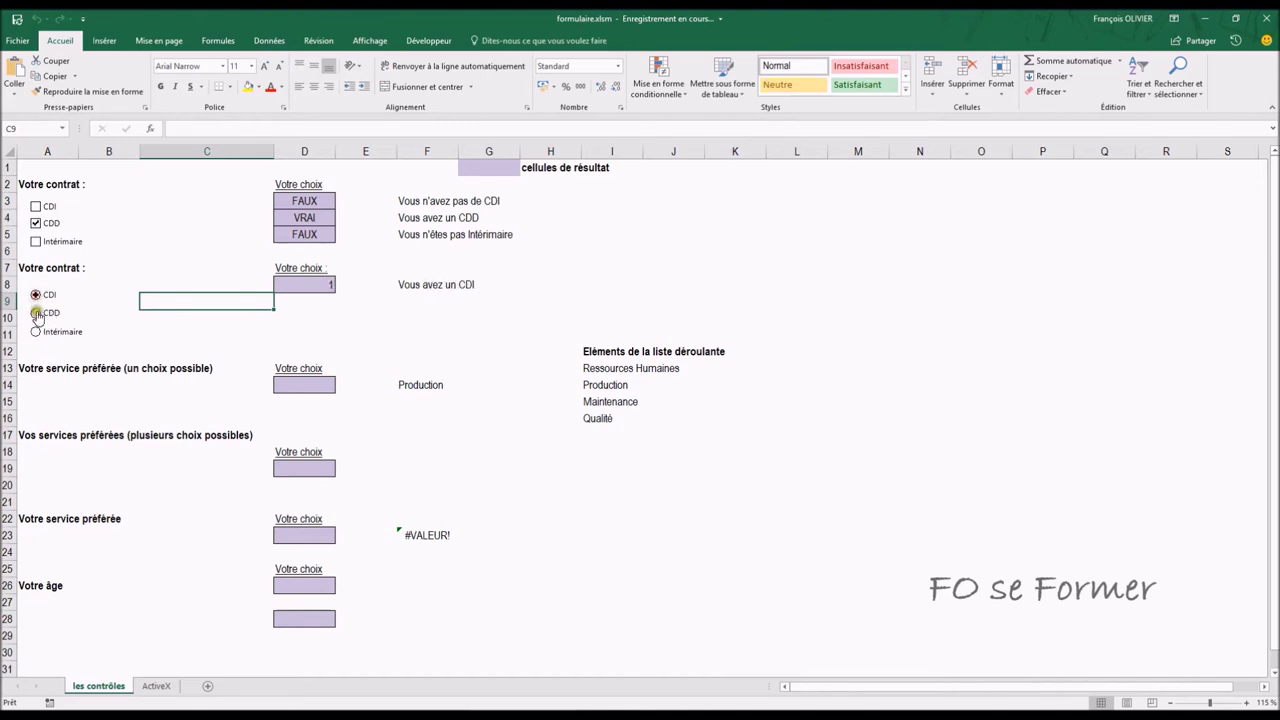
{"action": "left_click", "coordinate": [35, 331]}
Step: Untick CDD, tick CDI and Intérimaire, and select the CDI option so D8 is 1
{"action": "left_click", "coordinate": [35, 222]}
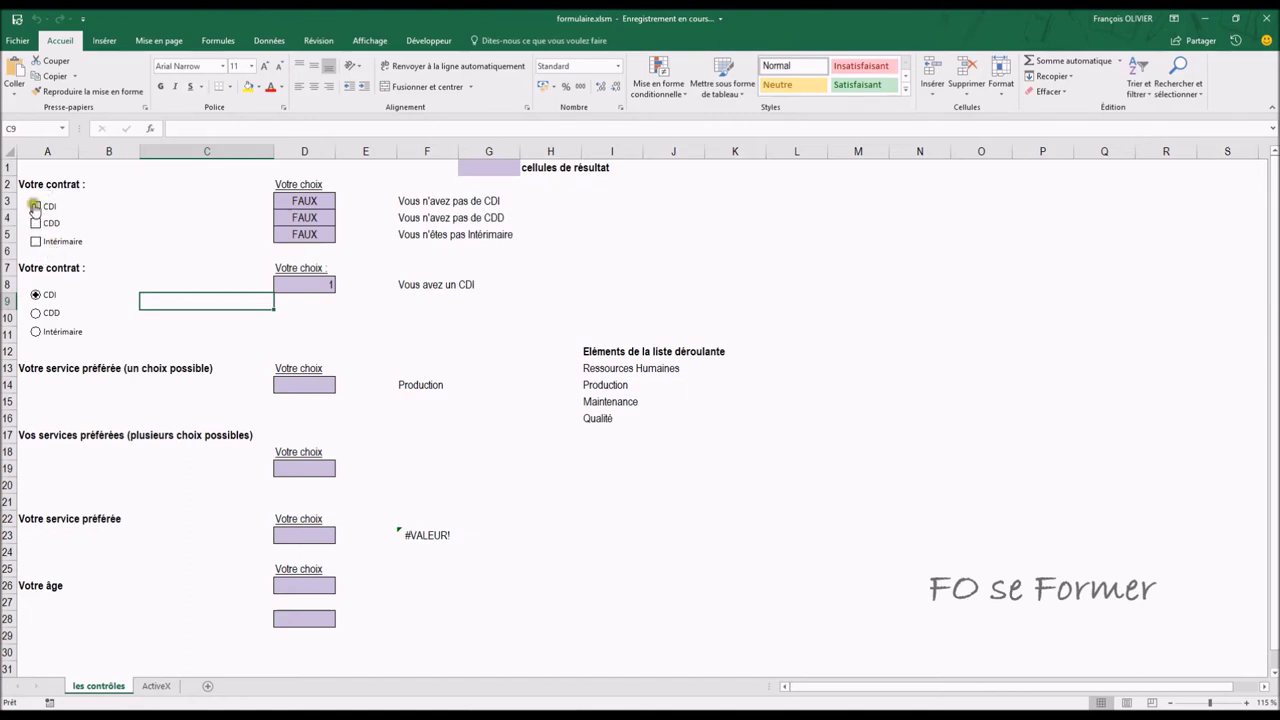
{"action": "left_click", "coordinate": [36, 206]}
{"action": "left_click", "coordinate": [36, 241]}
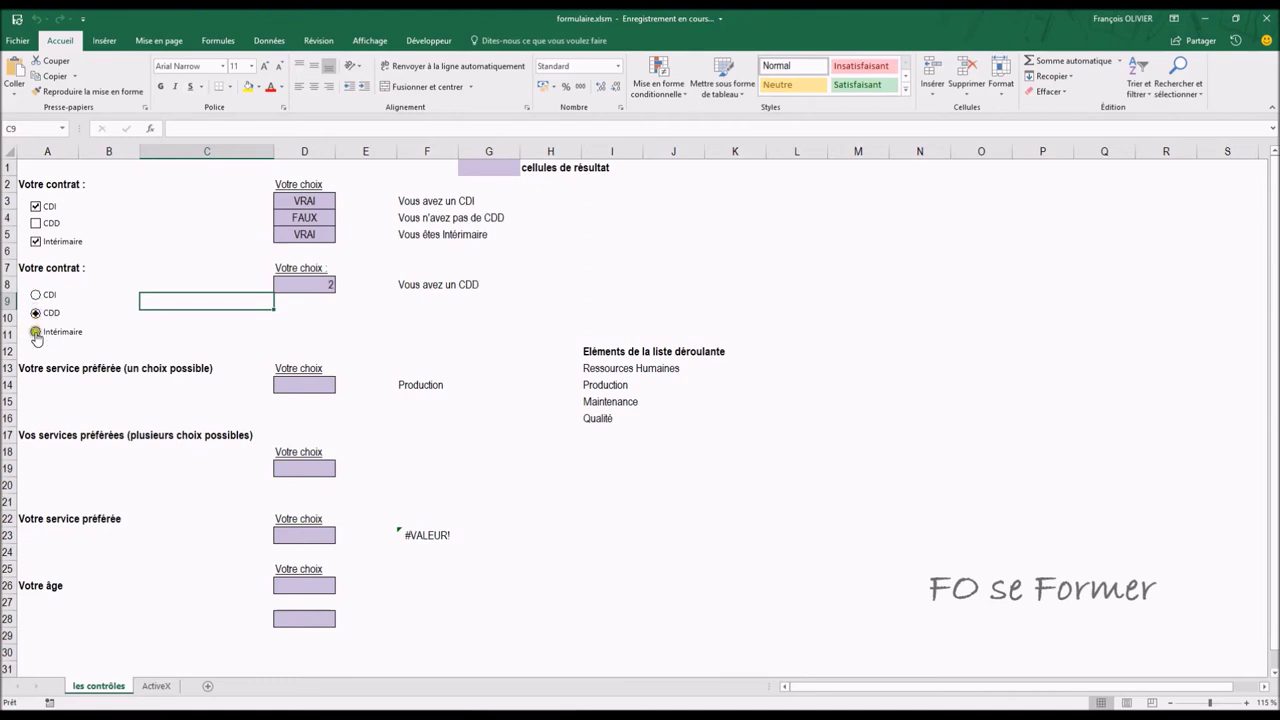
{"action": "left_click", "coordinate": [36, 331]}
{"action": "left_click", "coordinate": [36, 295]}
Step: Draw a Zone de liste form control from the Développeur tab over cells A14:C16
{"action": "left_click", "coordinate": [426, 40]}
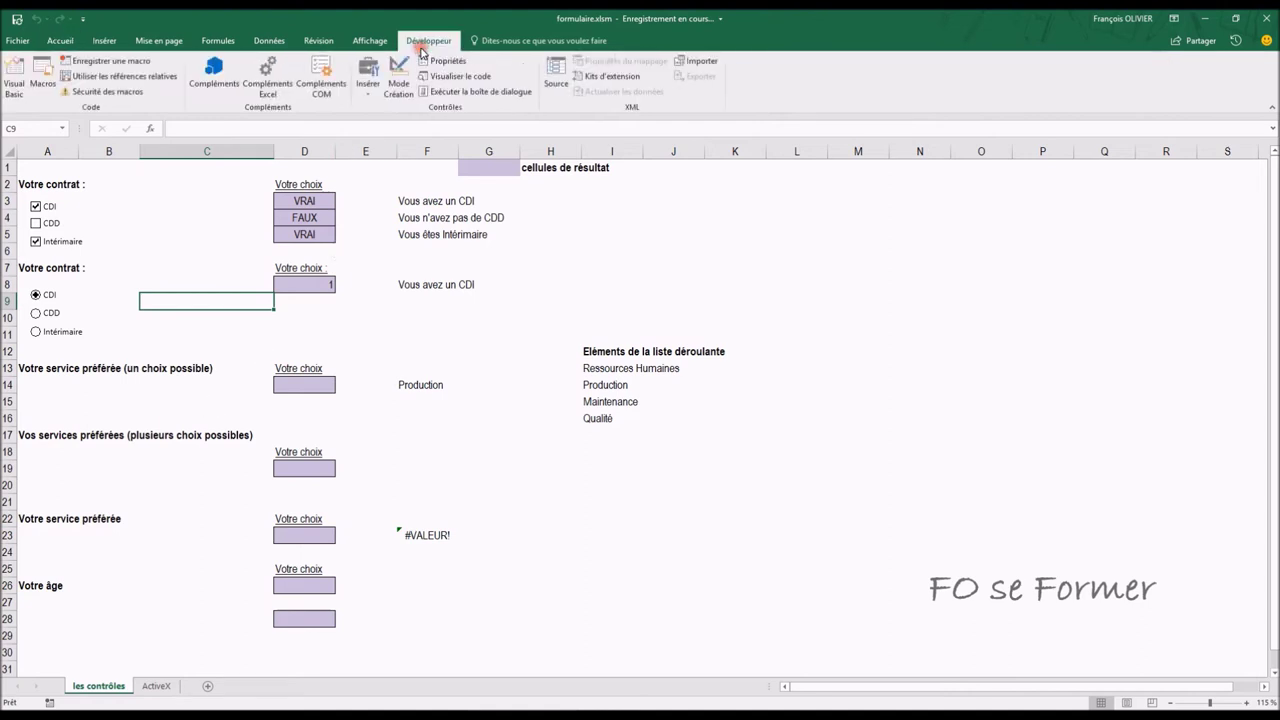
{"action": "left_click", "coordinate": [372, 84]}
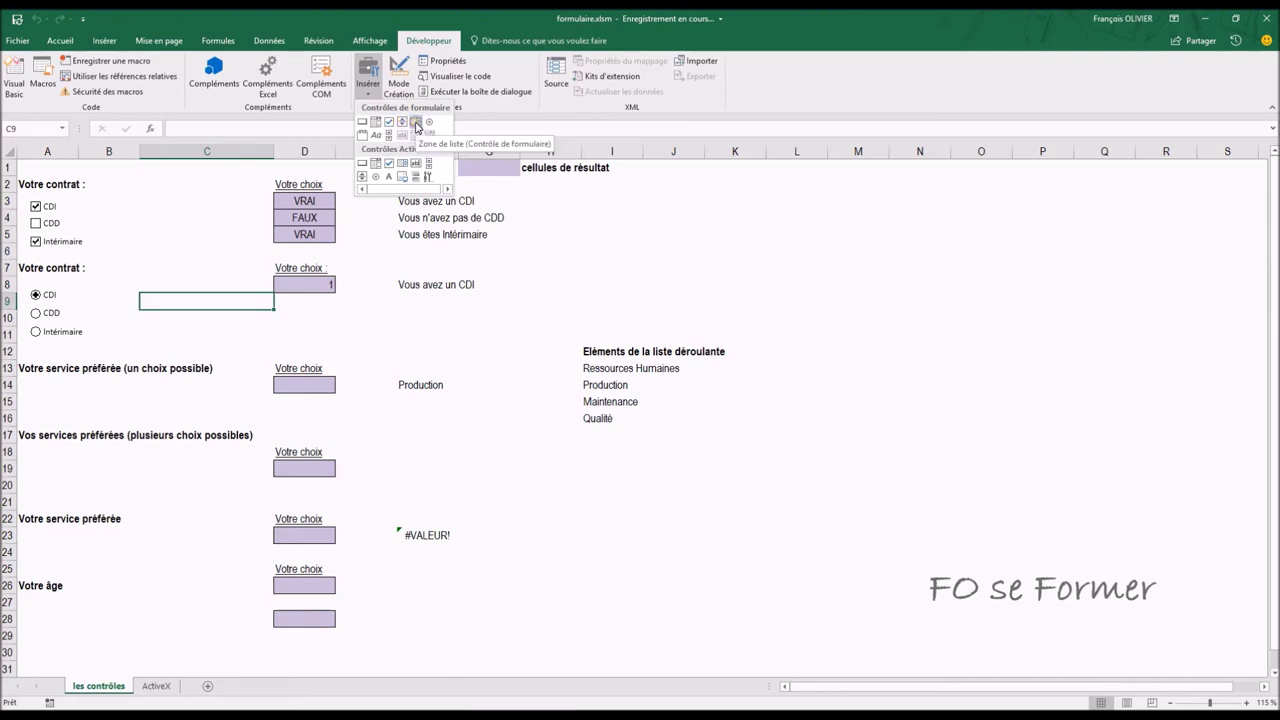
{"action": "left_click", "coordinate": [416, 126]}
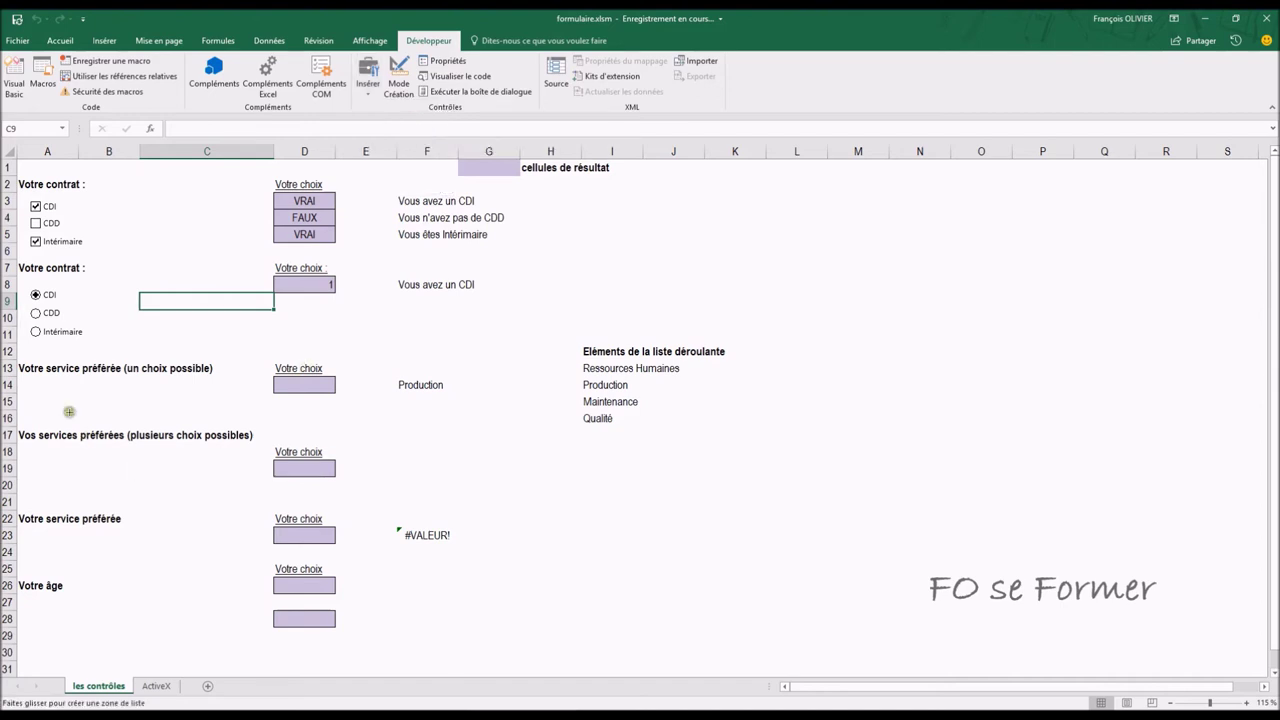
{"action": "left_click_drag", "start_coordinate": [22, 375], "coordinate": [202, 416]}
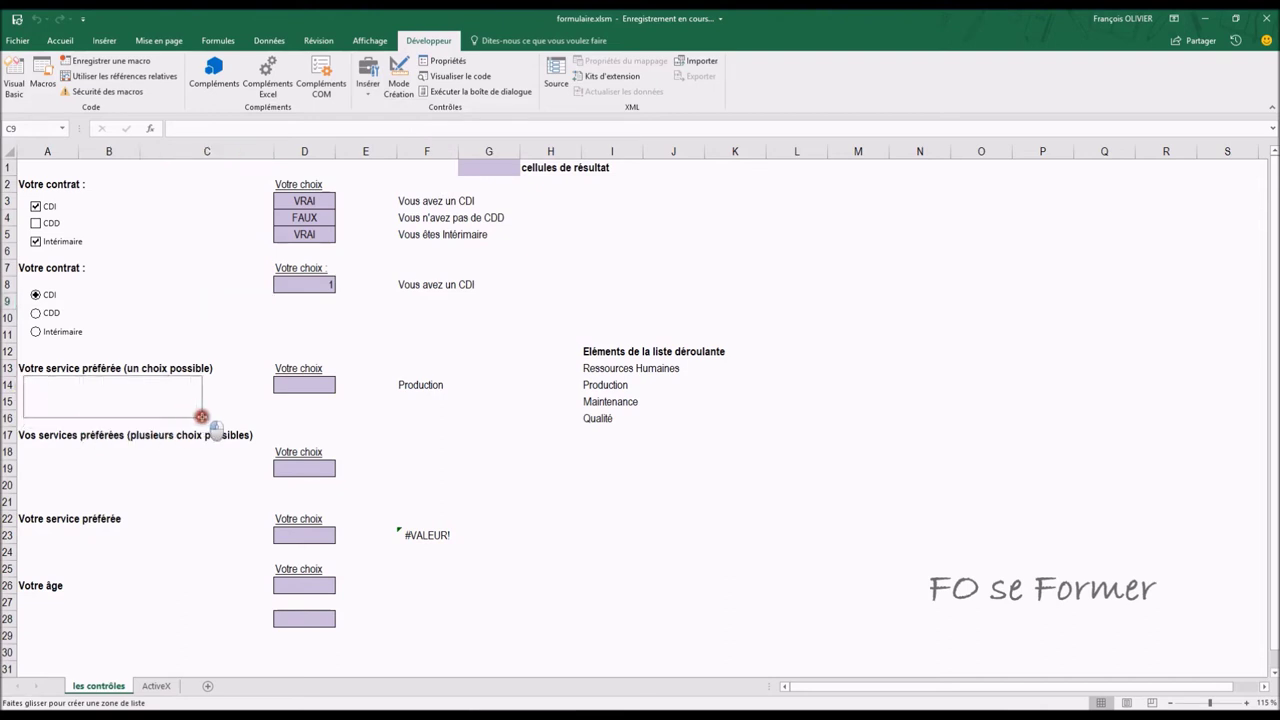
{"action": "left_click_drag", "start_coordinate": [202, 416], "coordinate": [207, 415]}
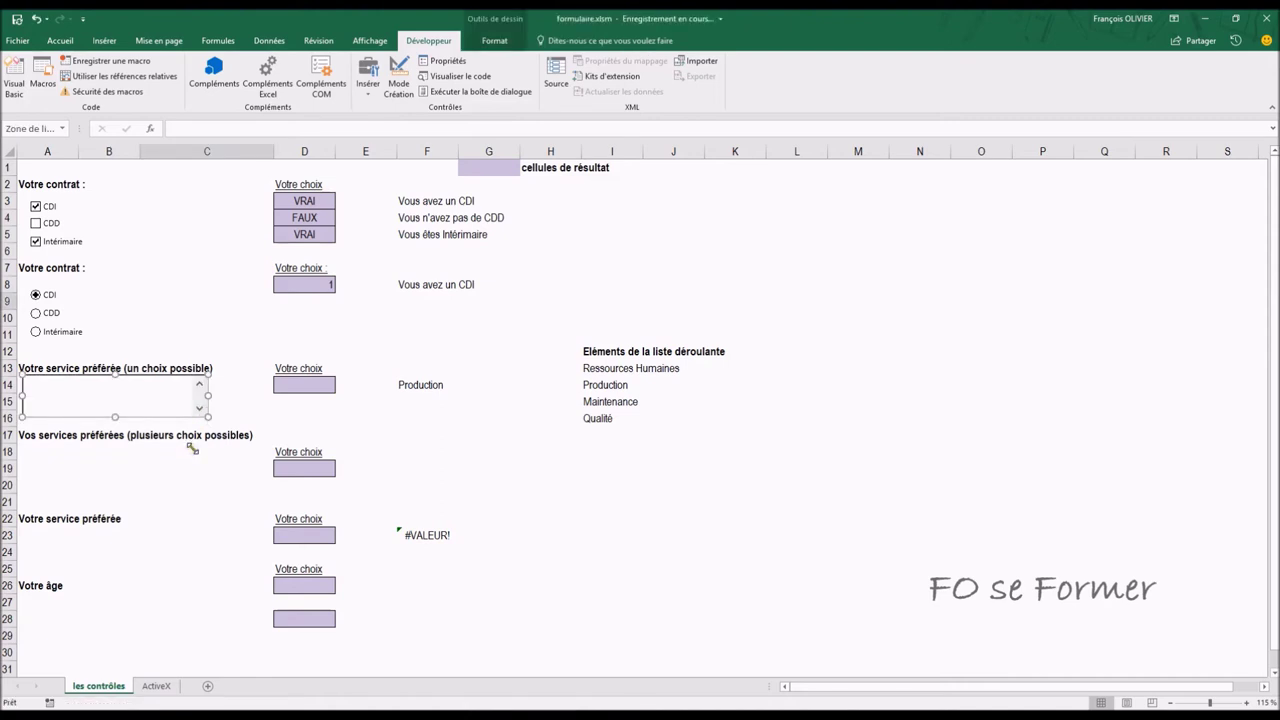
{"action": "right_click", "coordinate": [154, 405]}
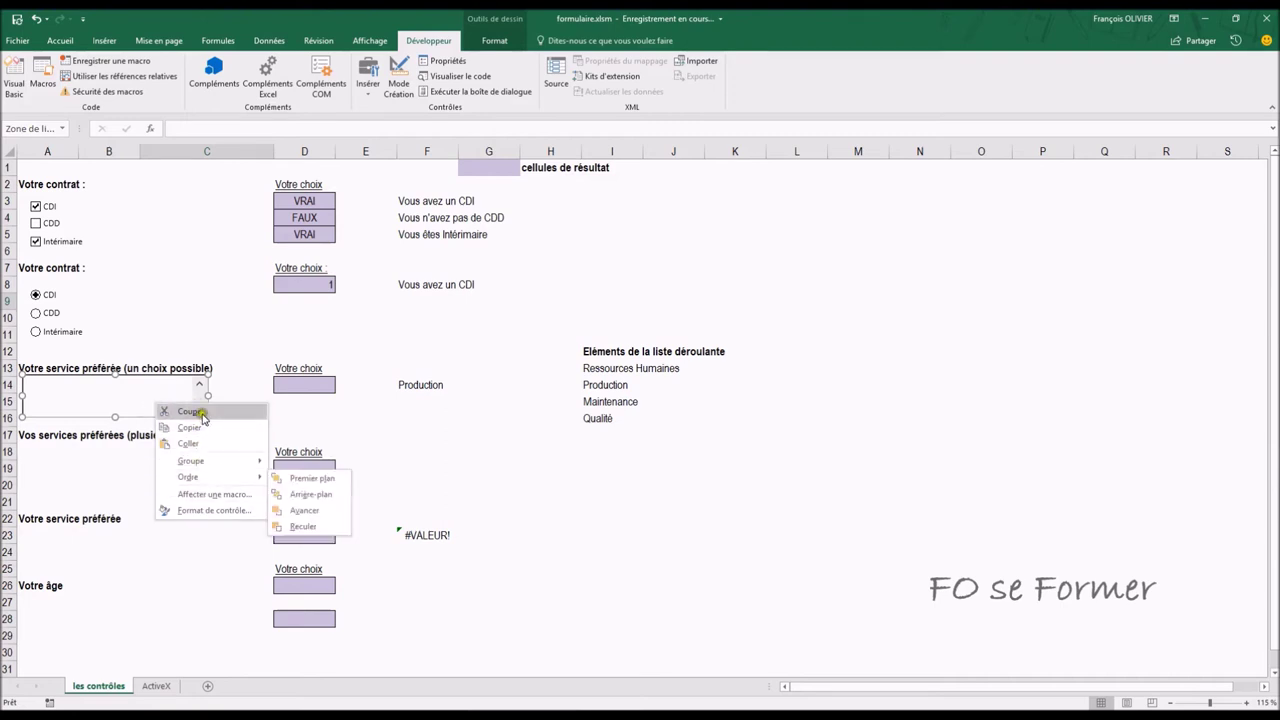
Step: Open the list box's Format de contrôle and browse its Size, Protection, Properties and Alt Text tabs
{"action": "left_click", "coordinate": [208, 511]}
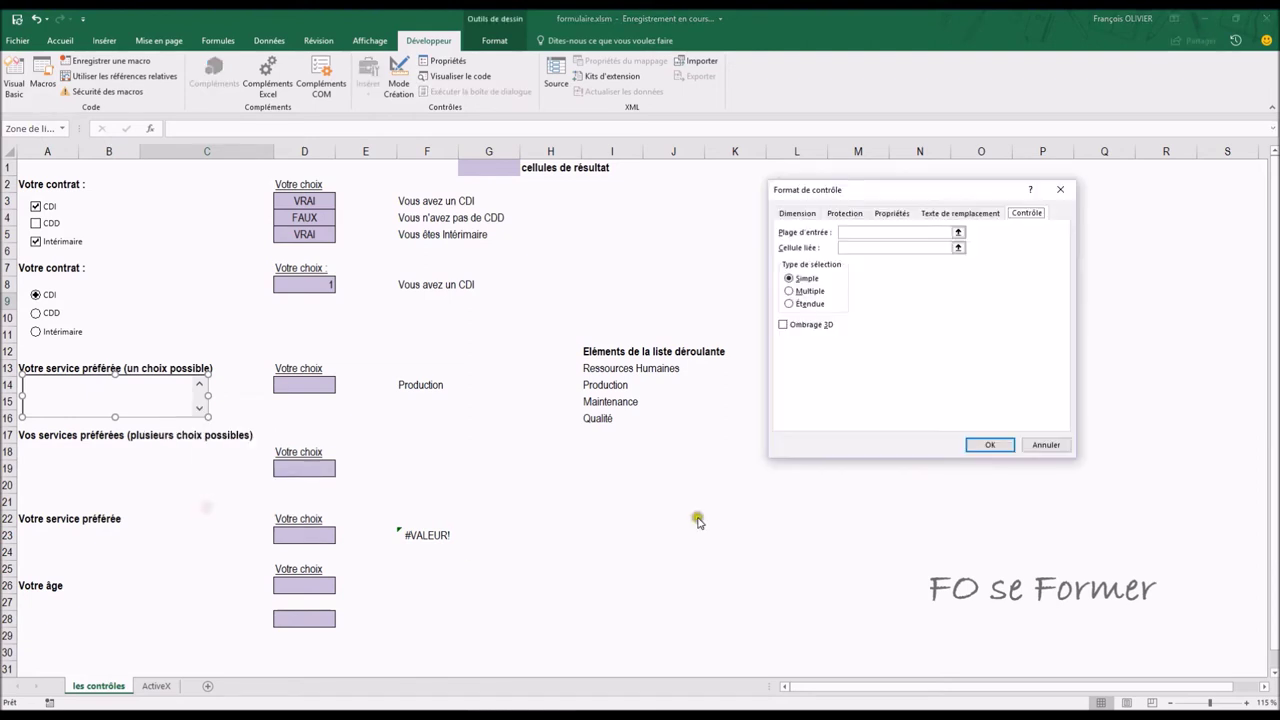
{"action": "left_click", "coordinate": [798, 214]}
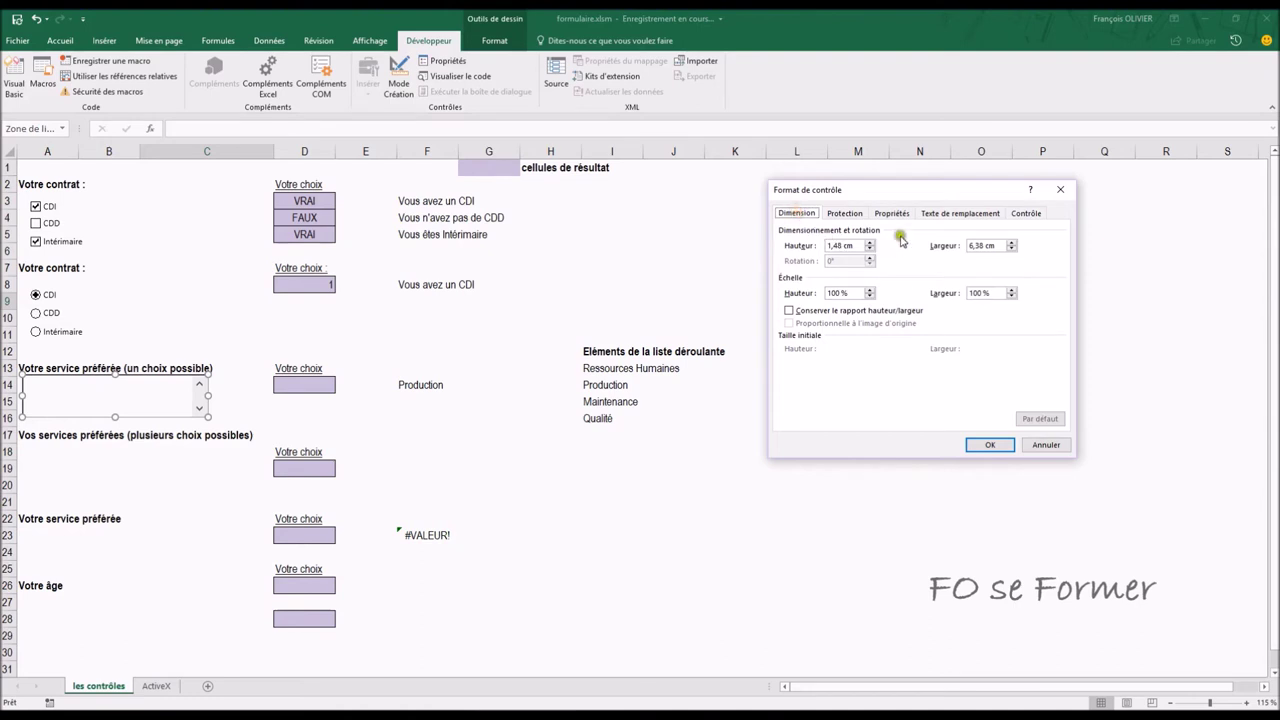
{"action": "left_click", "coordinate": [846, 215]}
{"action": "left_click", "coordinate": [882, 214]}
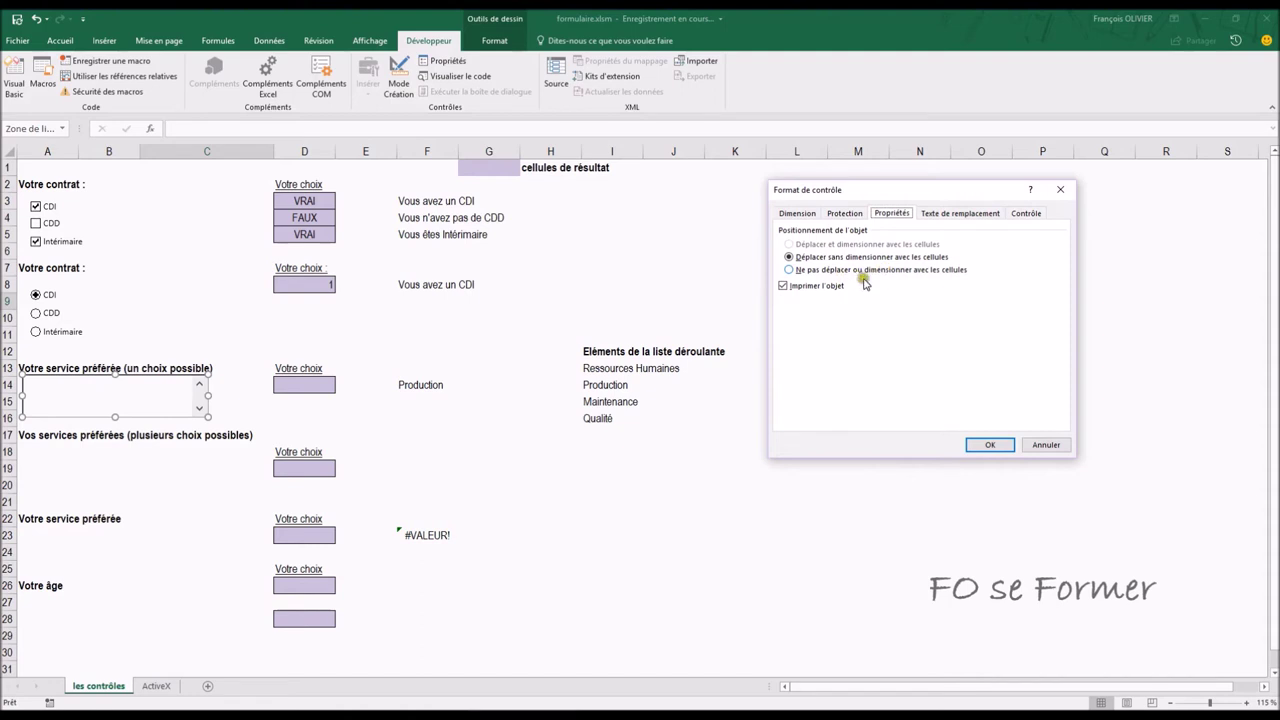
{"action": "left_click", "coordinate": [961, 214]}
{"action": "left_click", "coordinate": [951, 246]}
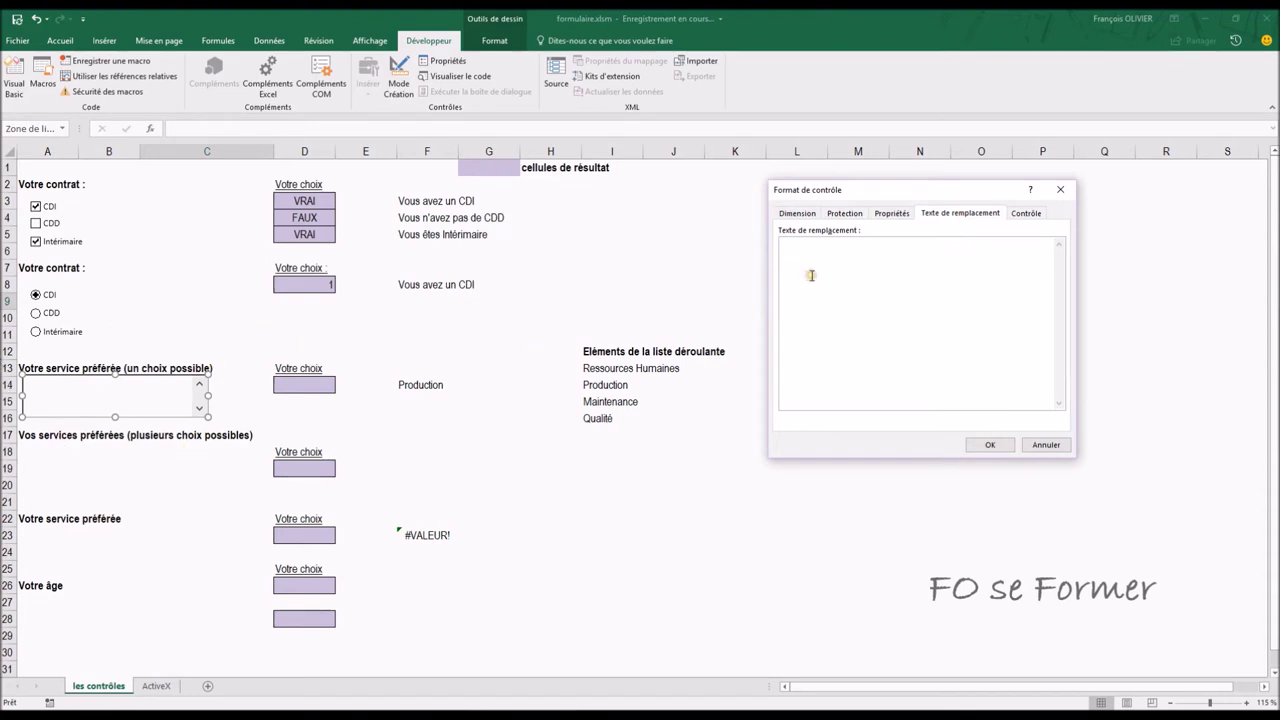
{"action": "left_click", "coordinate": [1026, 214]}
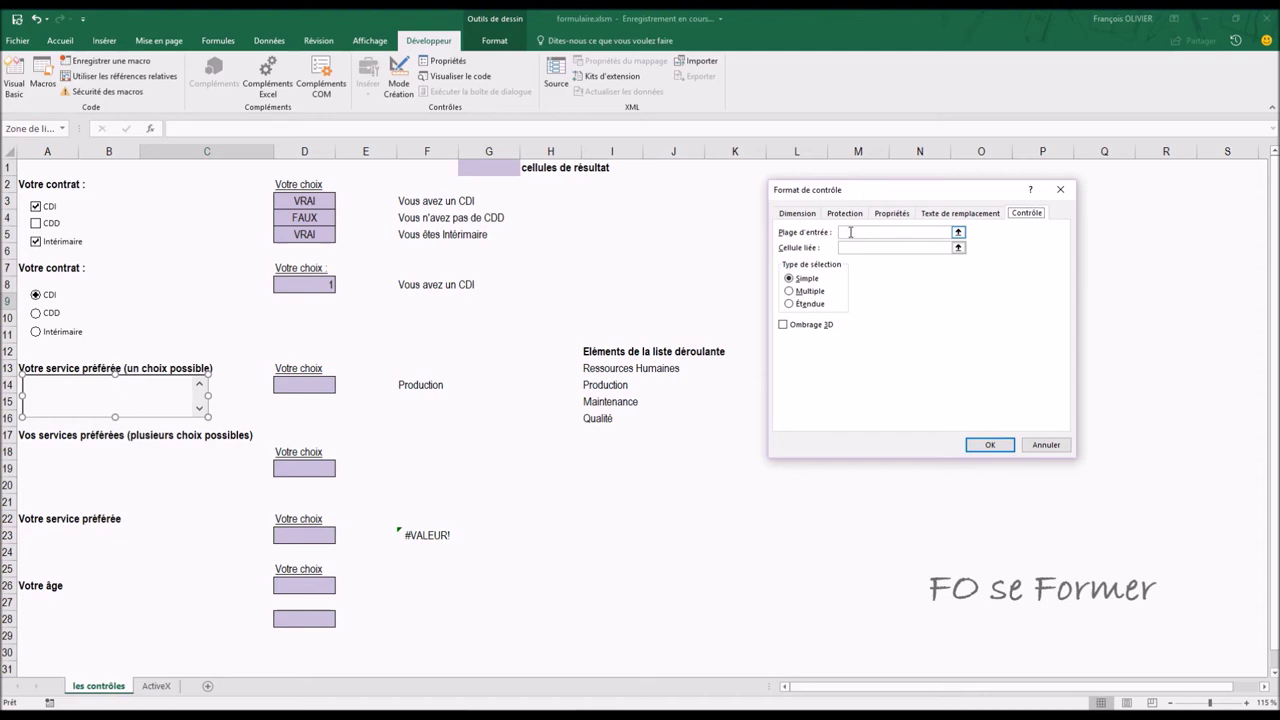
Step: Set input range $I$13:$I$16 and linked cell $D$14, confirm, and select F14
{"action": "left_click", "coordinate": [850, 232]}
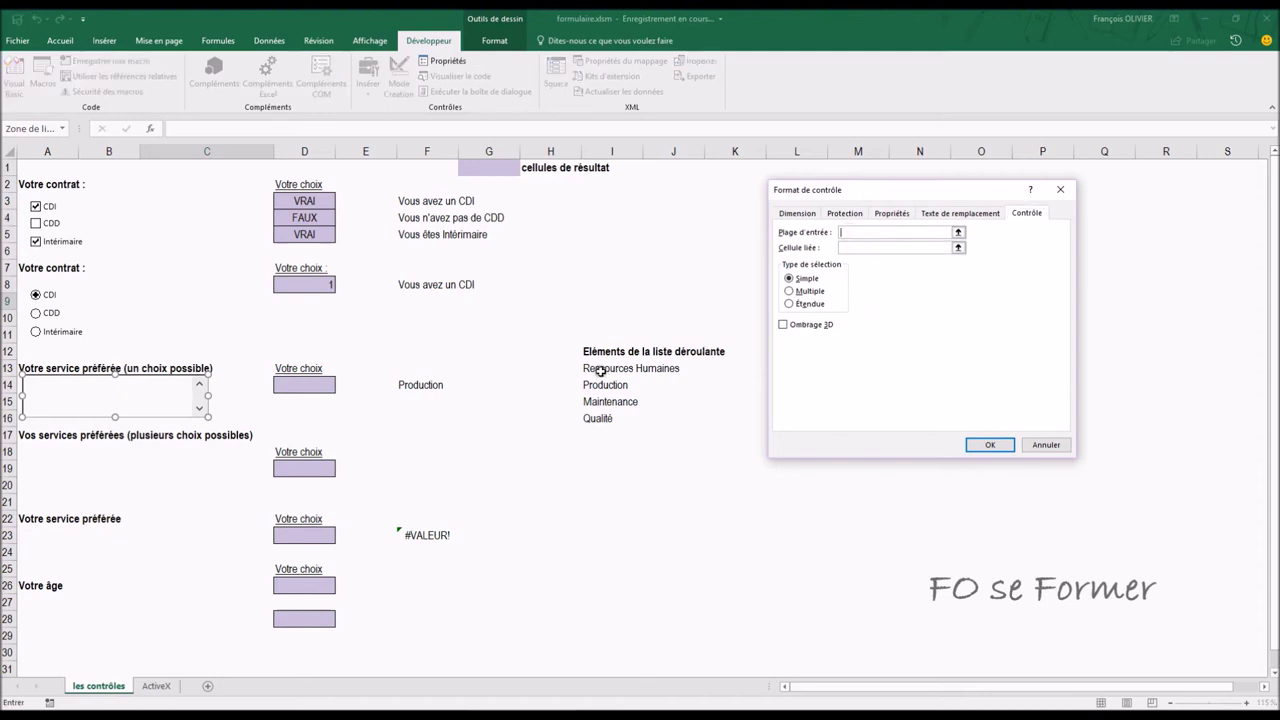
{"action": "left_click_drag", "start_coordinate": [599, 370], "coordinate": [599, 412]}
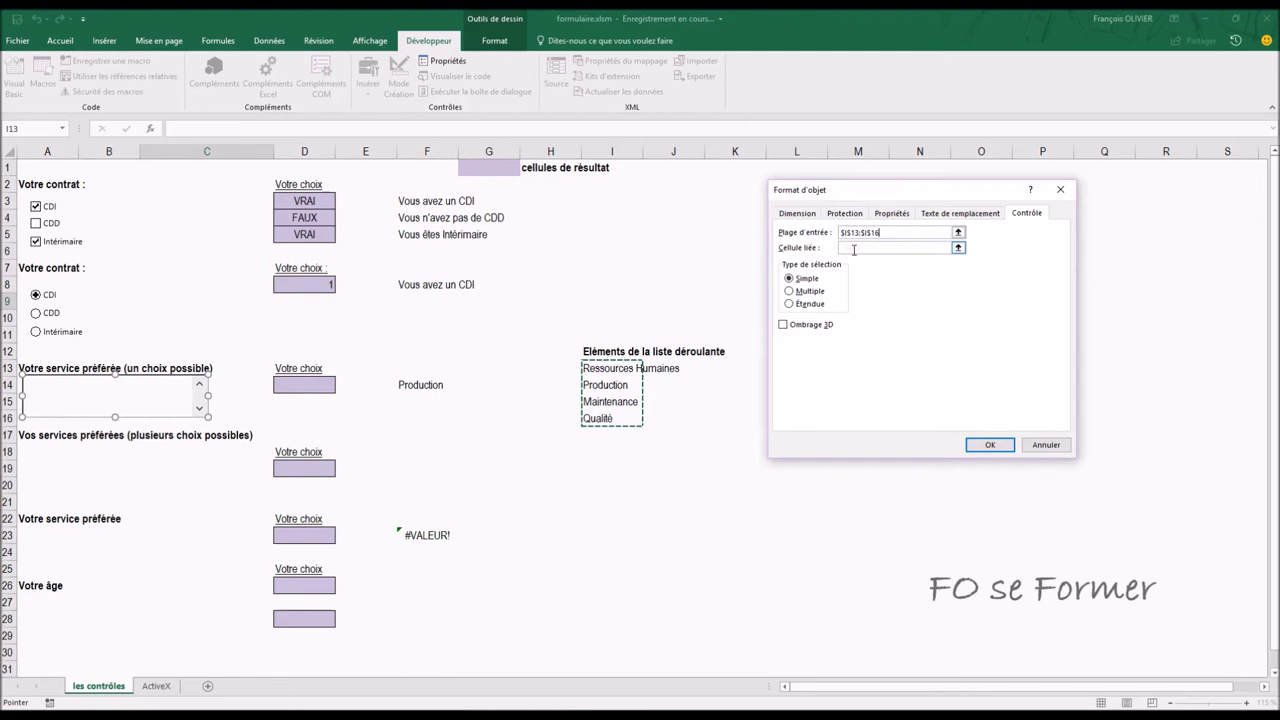
{"action": "left_click", "coordinate": [852, 246]}
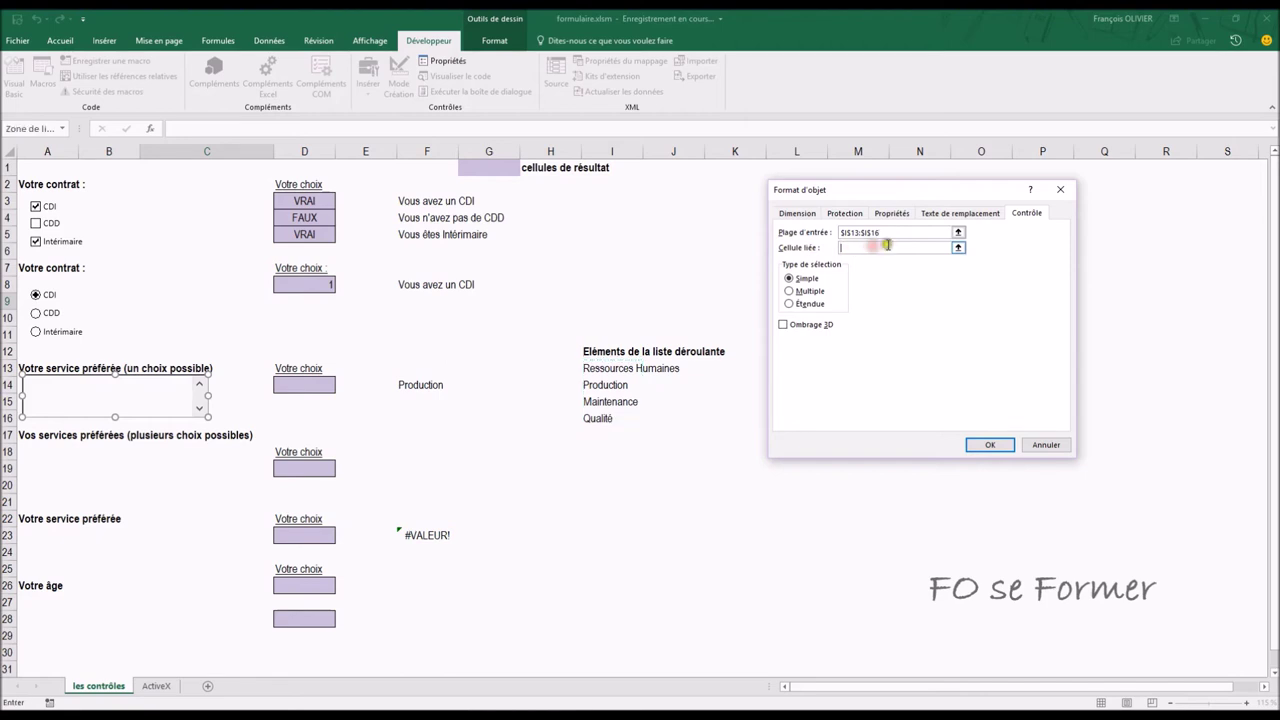
{"action": "left_click", "coordinate": [302, 383]}
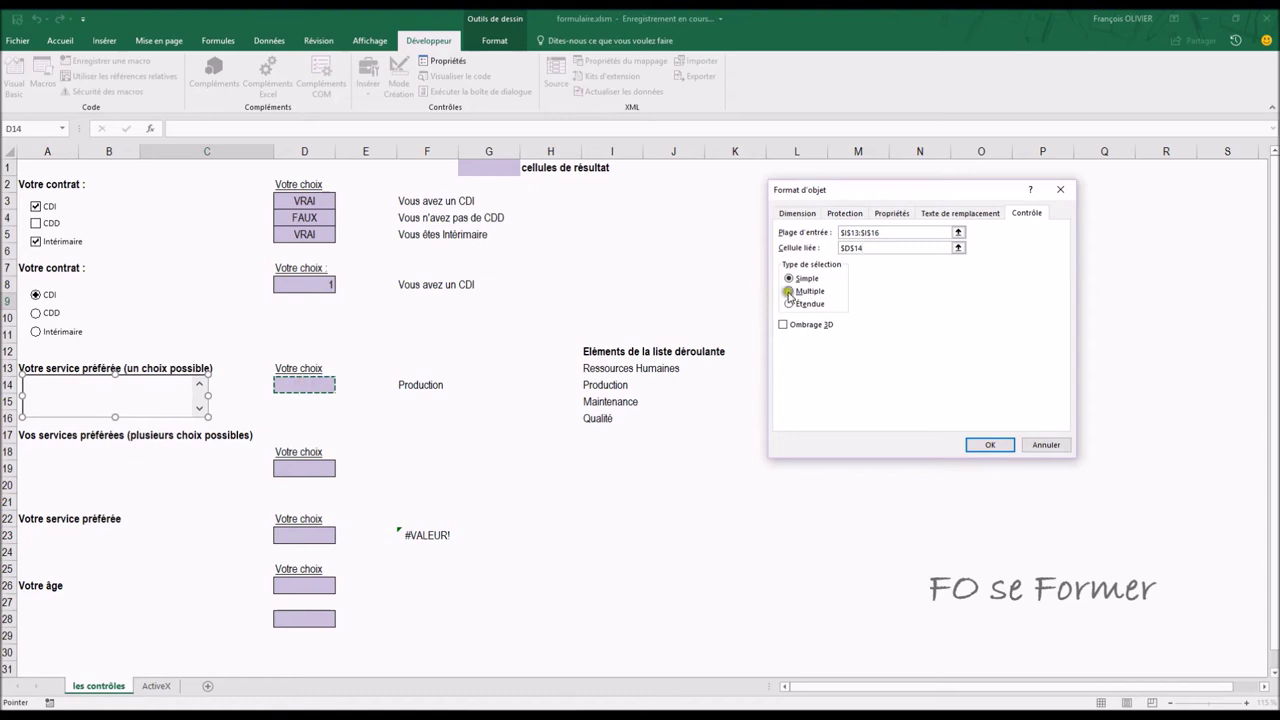
{"action": "left_click", "coordinate": [990, 445]}
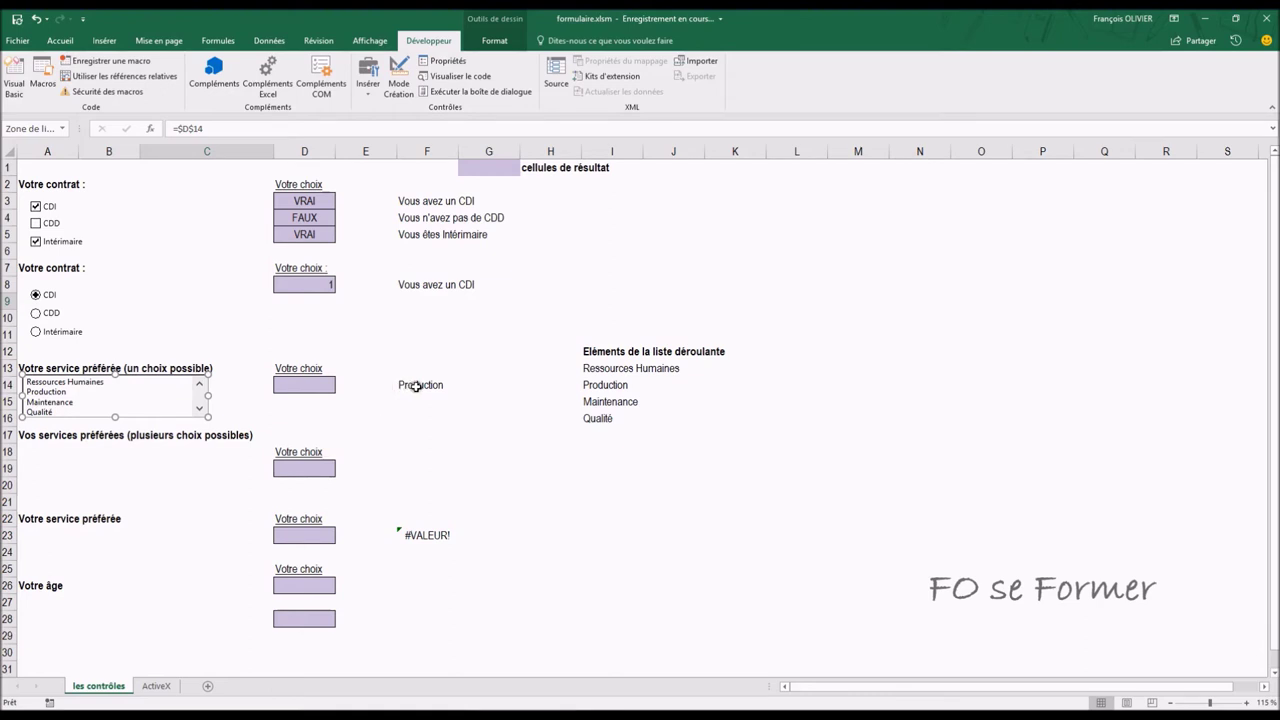
{"action": "left_click", "coordinate": [409, 382]}
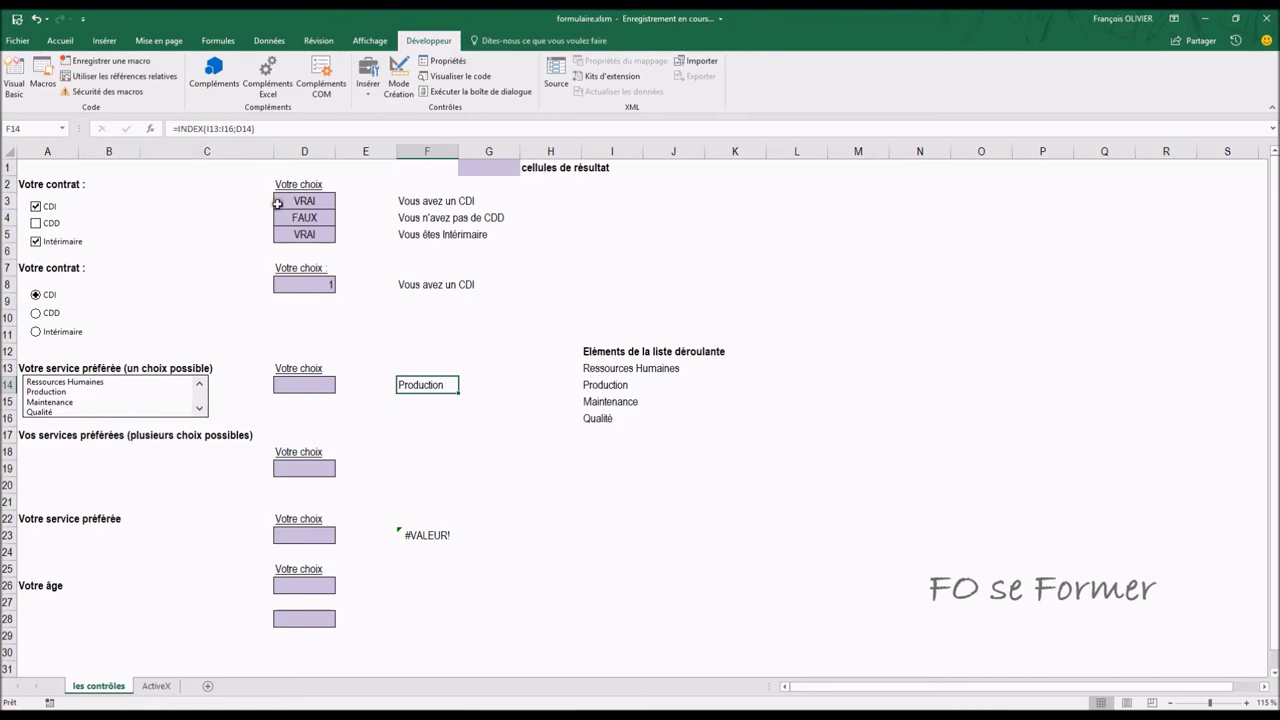
Step: Pick Ressources Humaines in the list and review F14's =INDEX(I13:I16;D14) arguments
{"action": "left_click", "coordinate": [85, 385]}
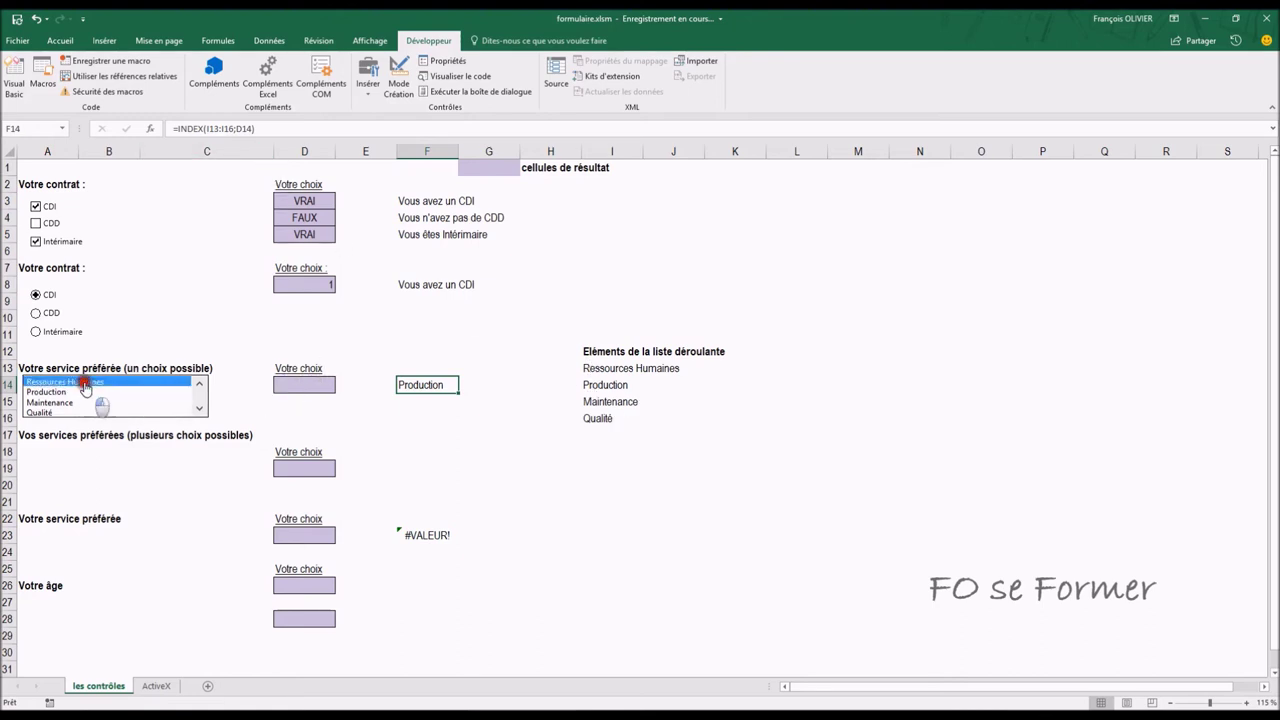
{"action": "left_click", "coordinate": [393, 414]}
{"action": "left_click", "coordinate": [411, 382]}
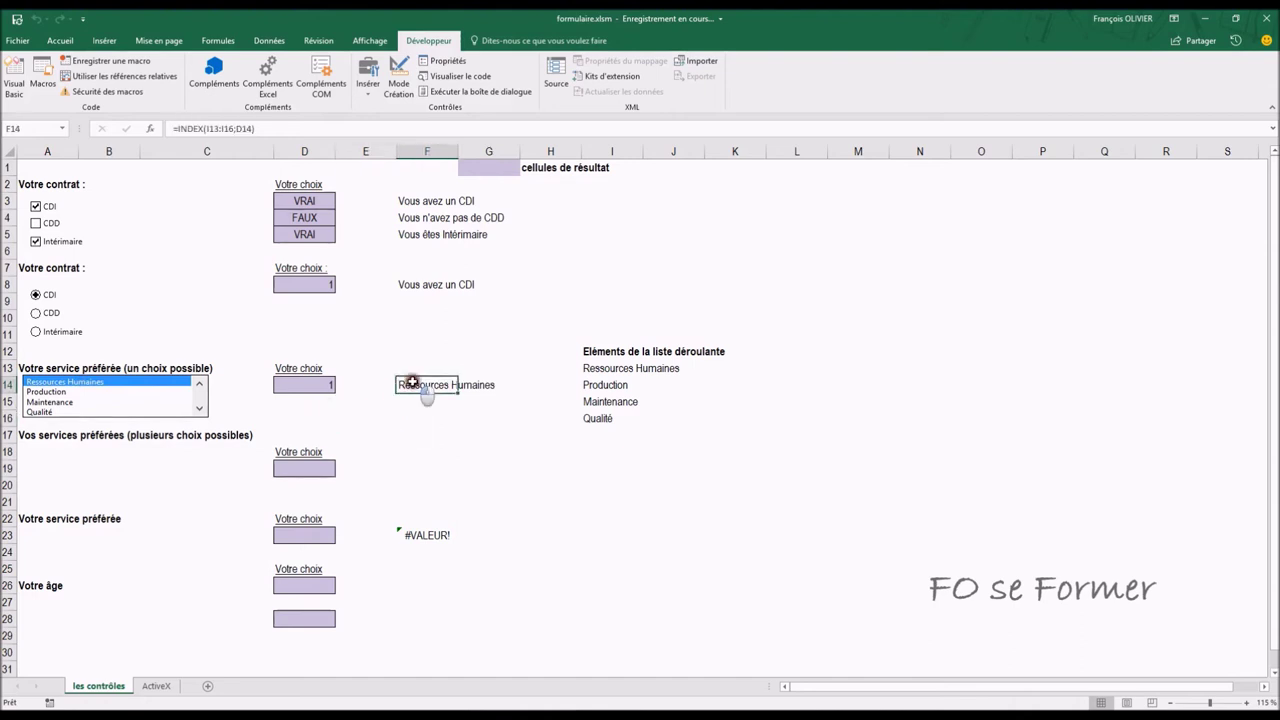
{"action": "left_click", "coordinate": [151, 129]}
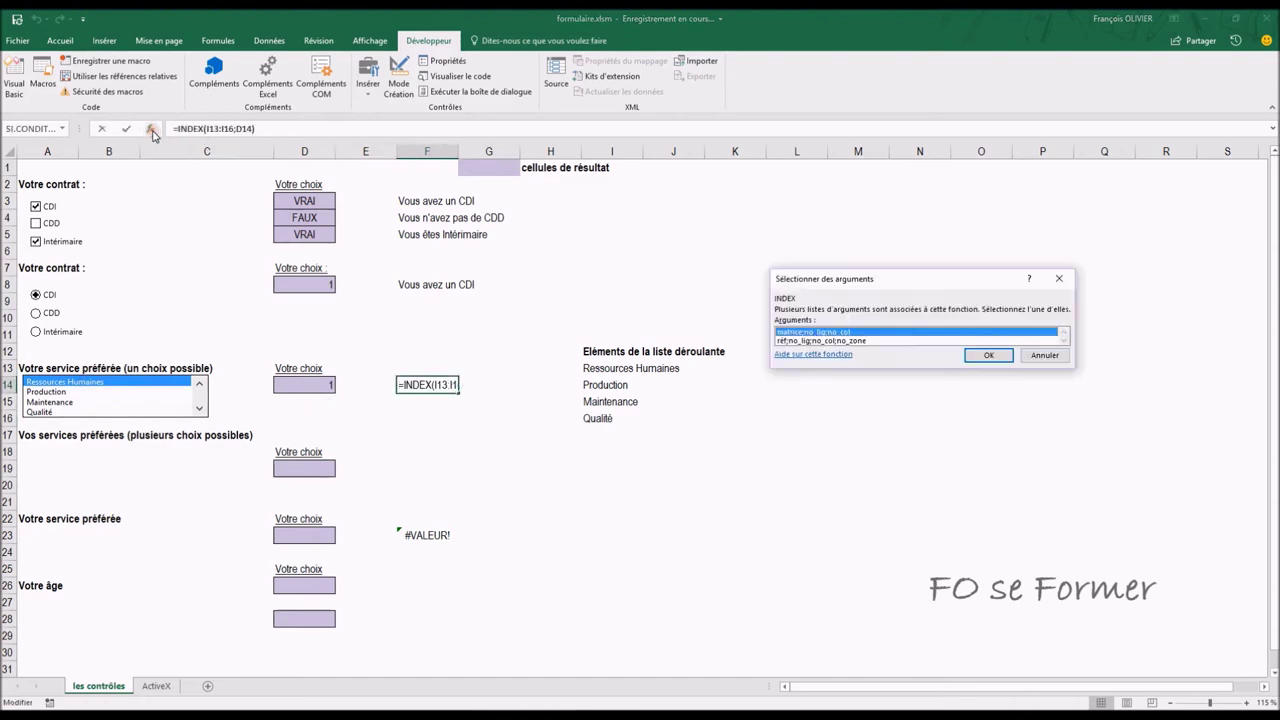
{"action": "left_click", "coordinate": [877, 340]}
{"action": "left_click", "coordinate": [988, 355]}
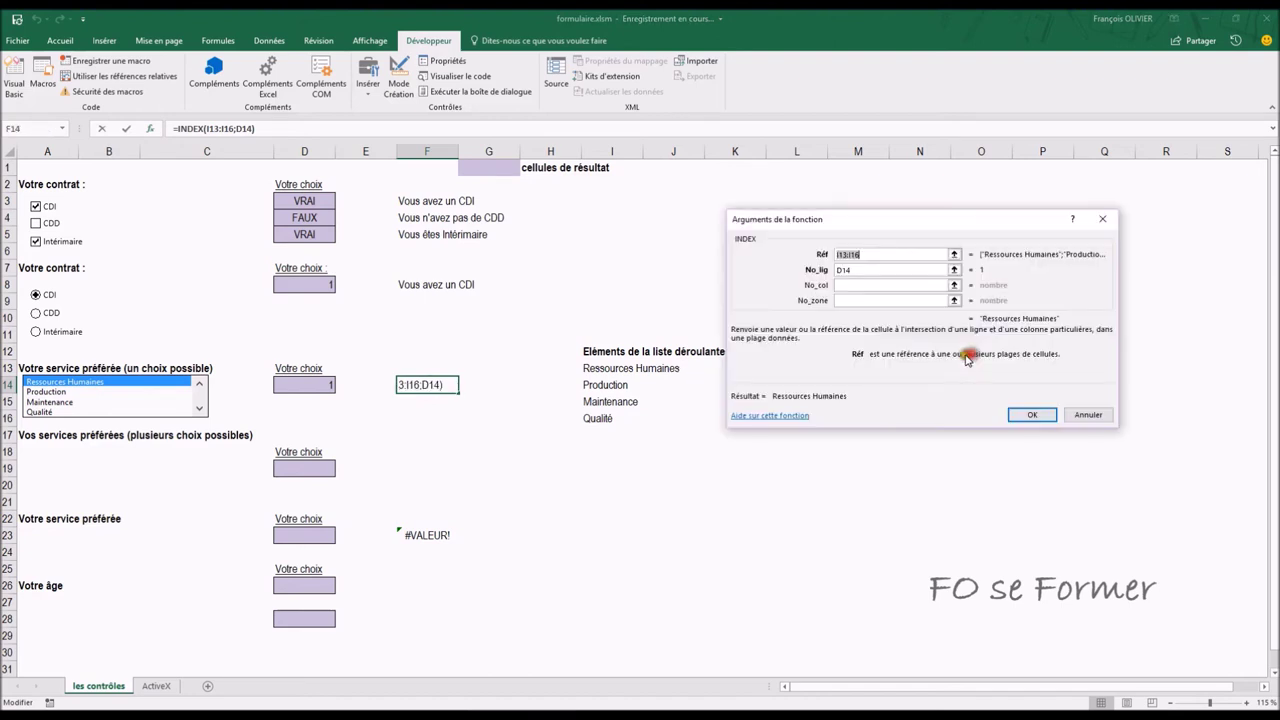
{"action": "left_click", "coordinate": [875, 254]}
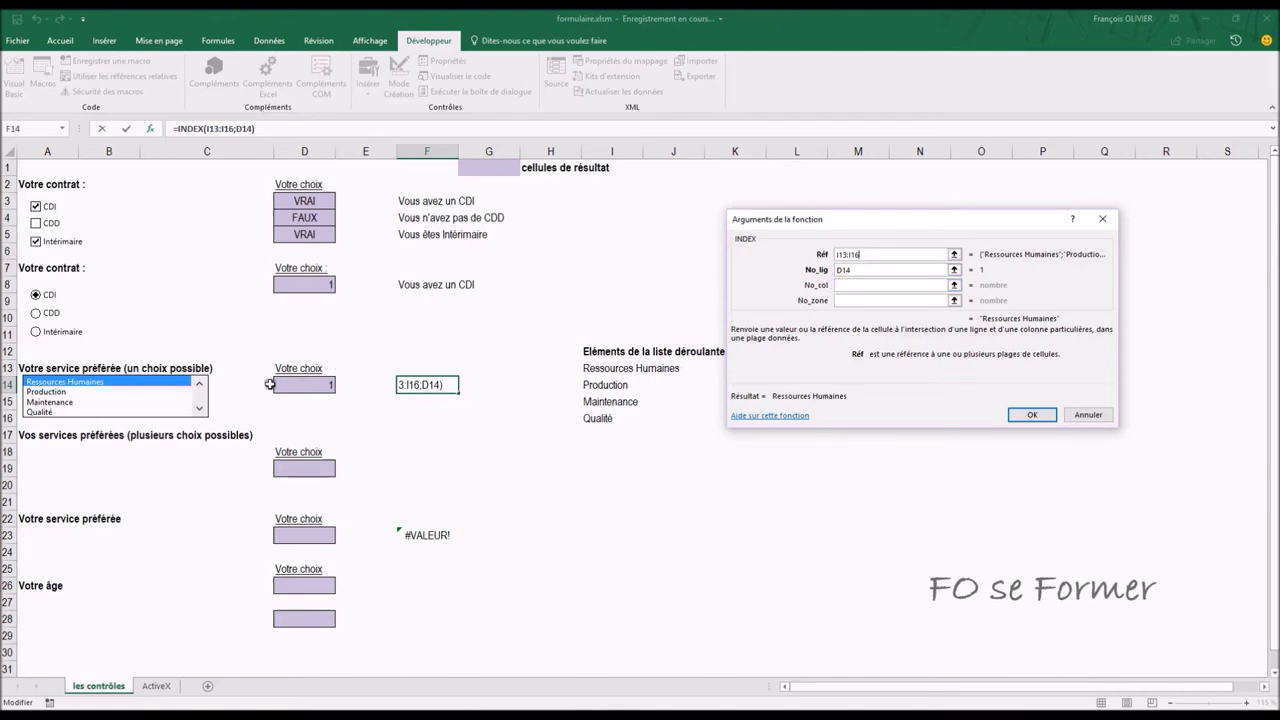
{"action": "left_click", "coordinate": [1036, 414]}
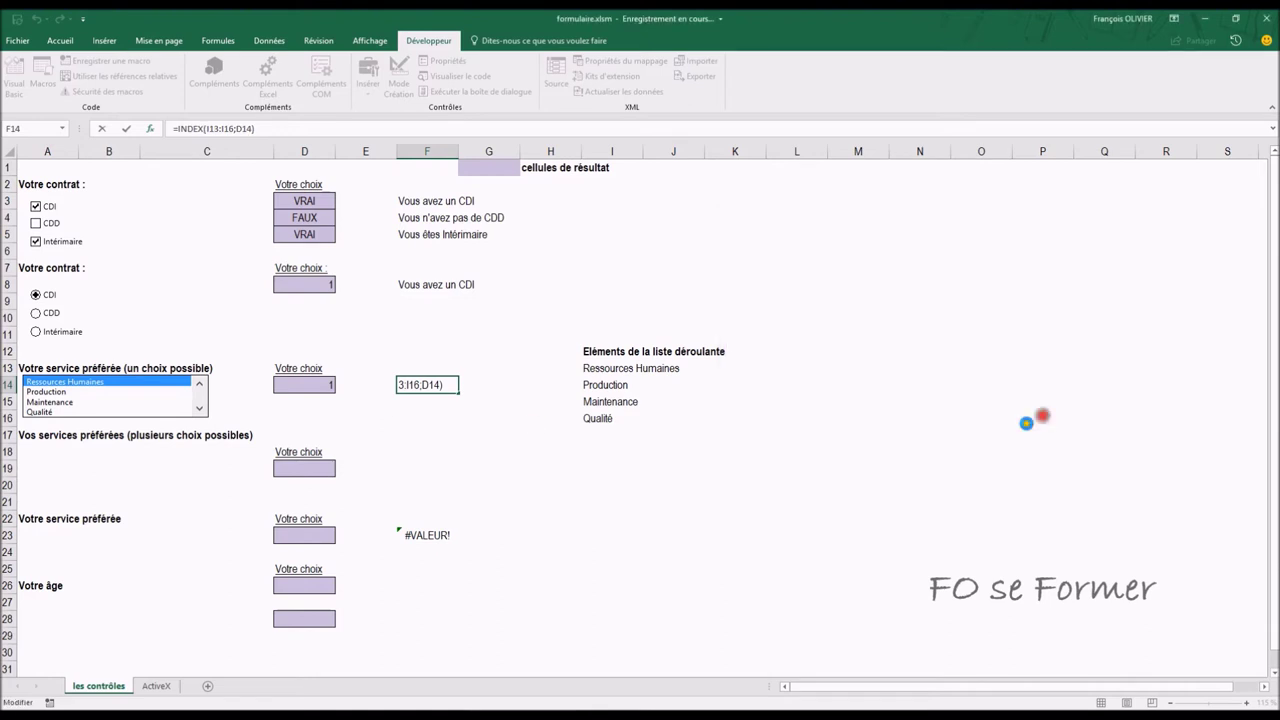
Step: Cycle through Production, Maintenance, Qualité and Ressources Humaines with clicks and arrow keys, ending on Maintenance
{"action": "left_click", "coordinate": [242, 342]}
{"action": "left_click", "coordinate": [53, 392]}
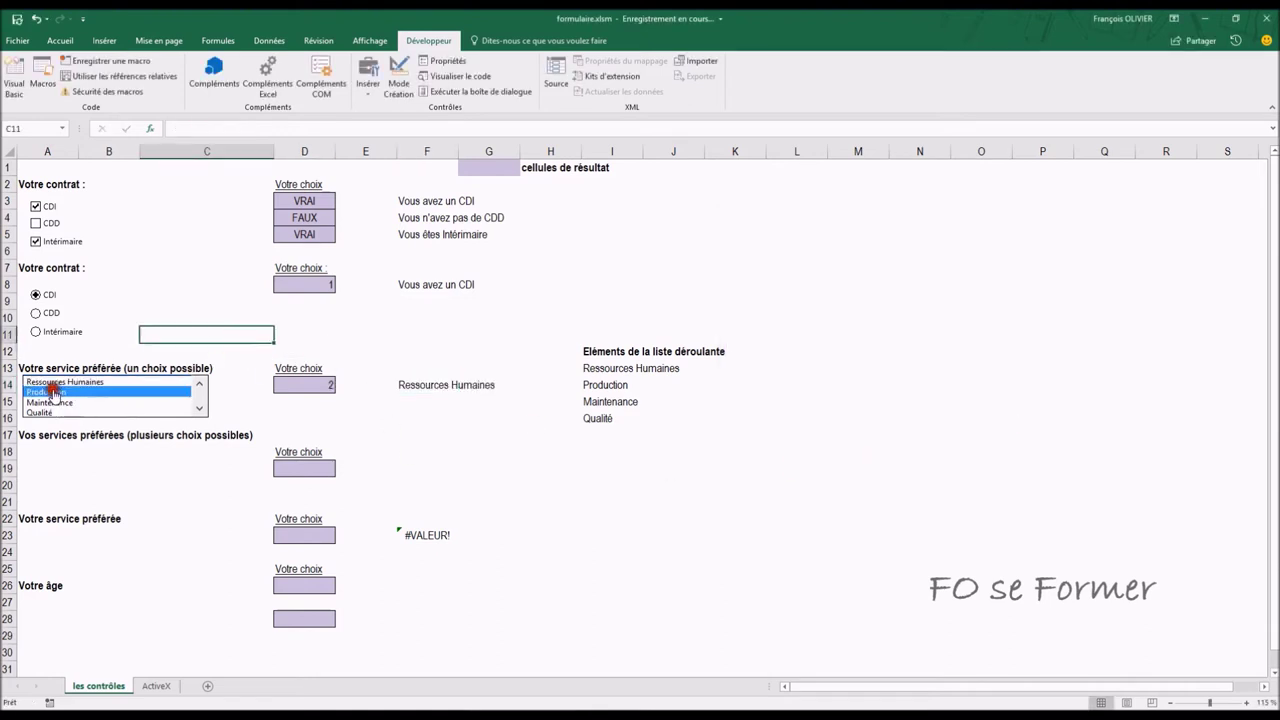
{"action": "left_click", "coordinate": [55, 402]}
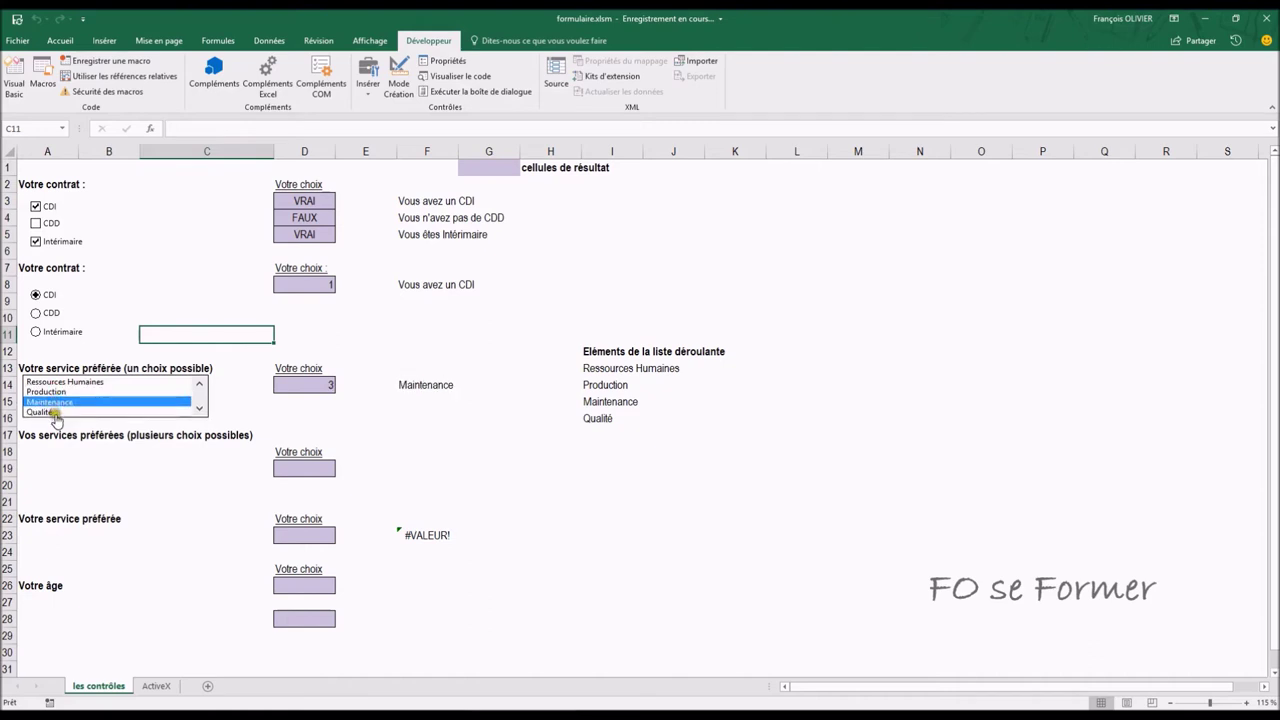
{"action": "left_click", "coordinate": [58, 412]}
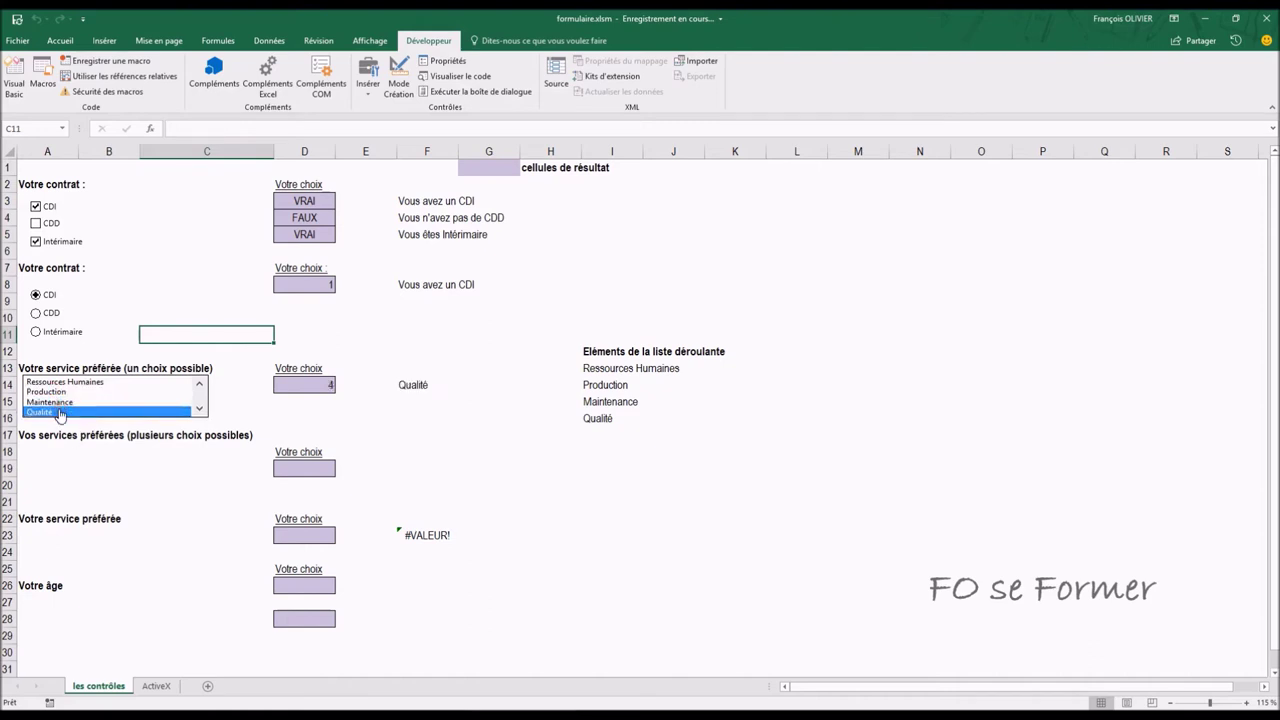
{"action": "left_click", "coordinate": [62, 390]}
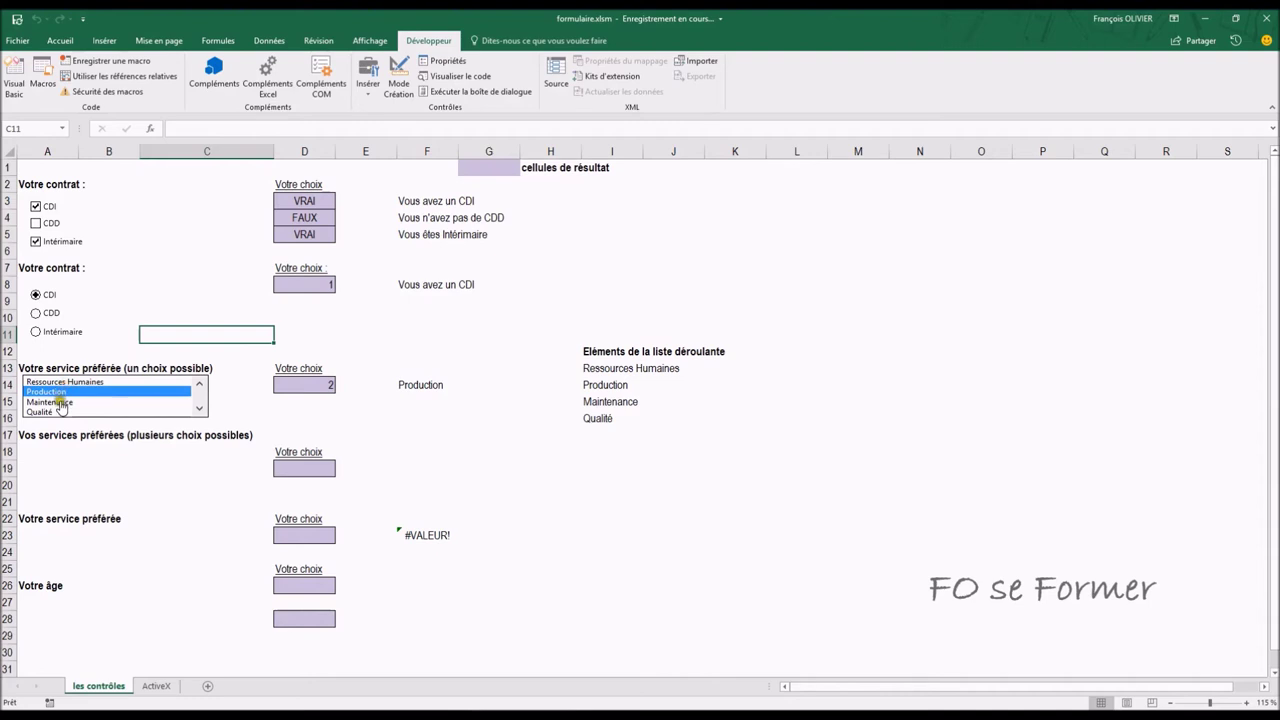
{"action": "key", "text": "Down"}
{"action": "left_click", "coordinate": [60, 383]}
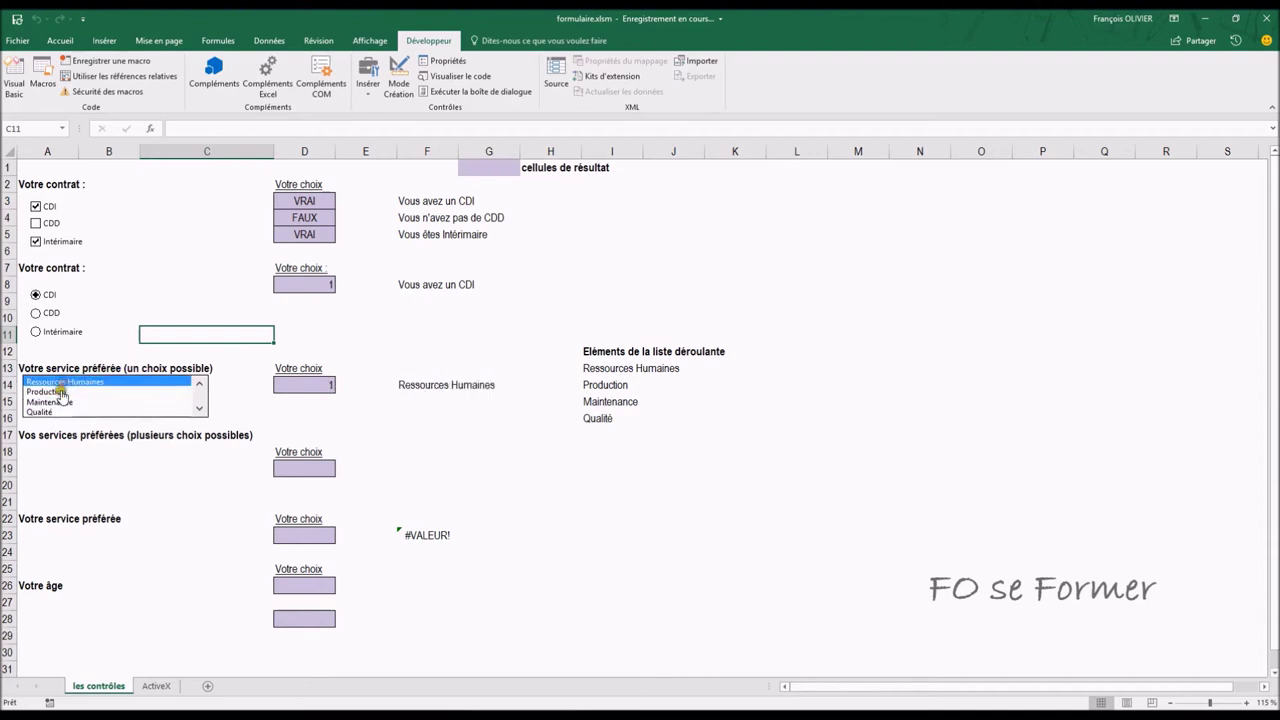
{"action": "left_click", "coordinate": [60, 392]}
{"action": "left_click", "coordinate": [59, 402]}
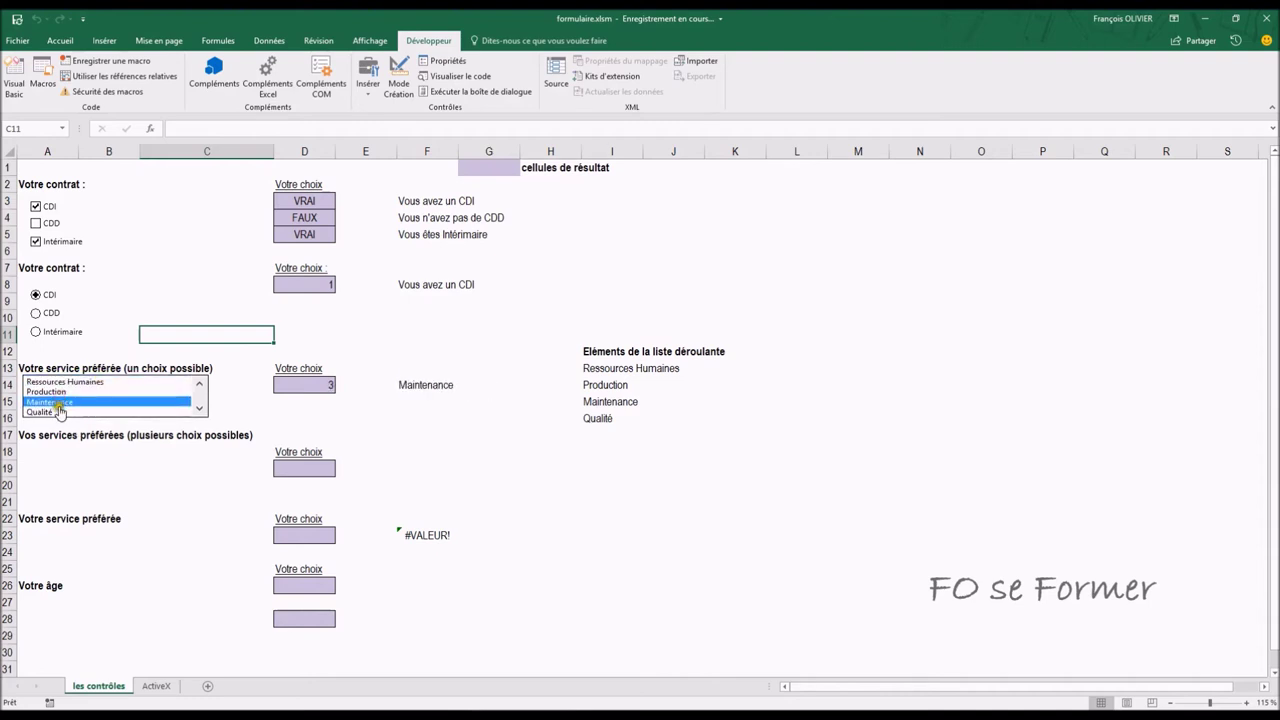
{"action": "left_click", "coordinate": [62, 412]}
{"action": "key", "text": "Up"}
{"action": "key", "text": "Up"}
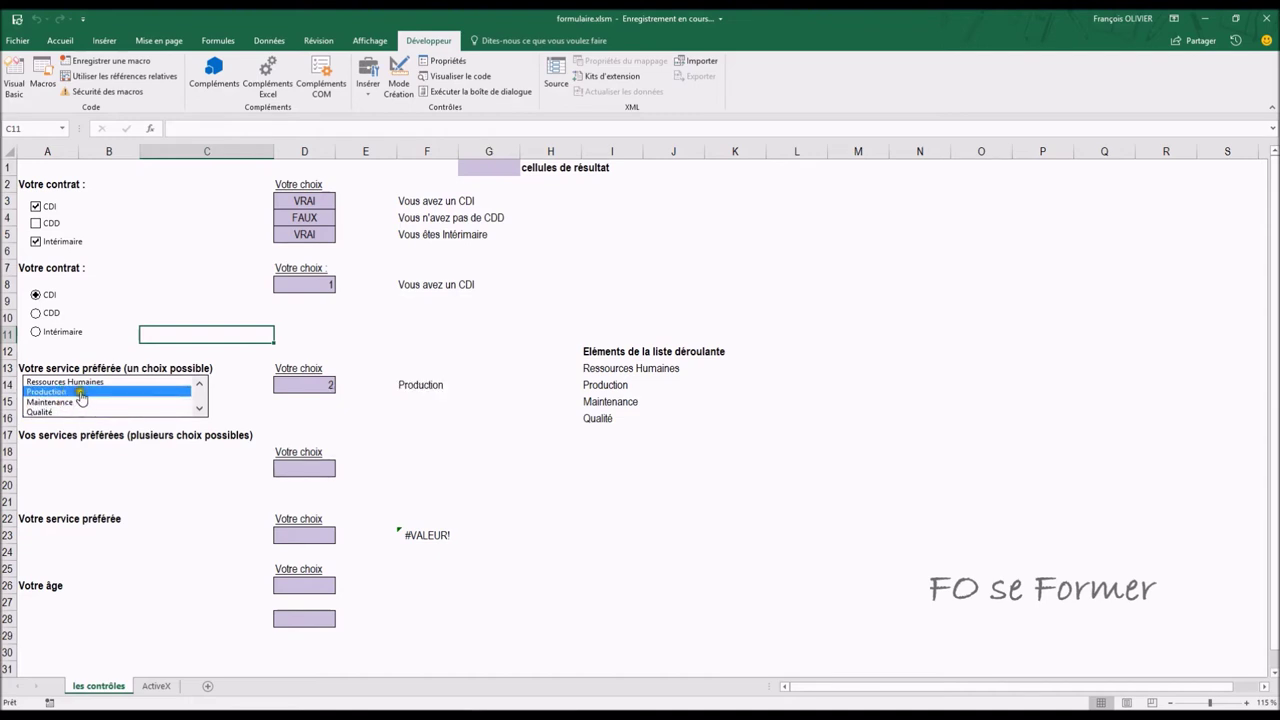
{"action": "left_click", "coordinate": [61, 403]}
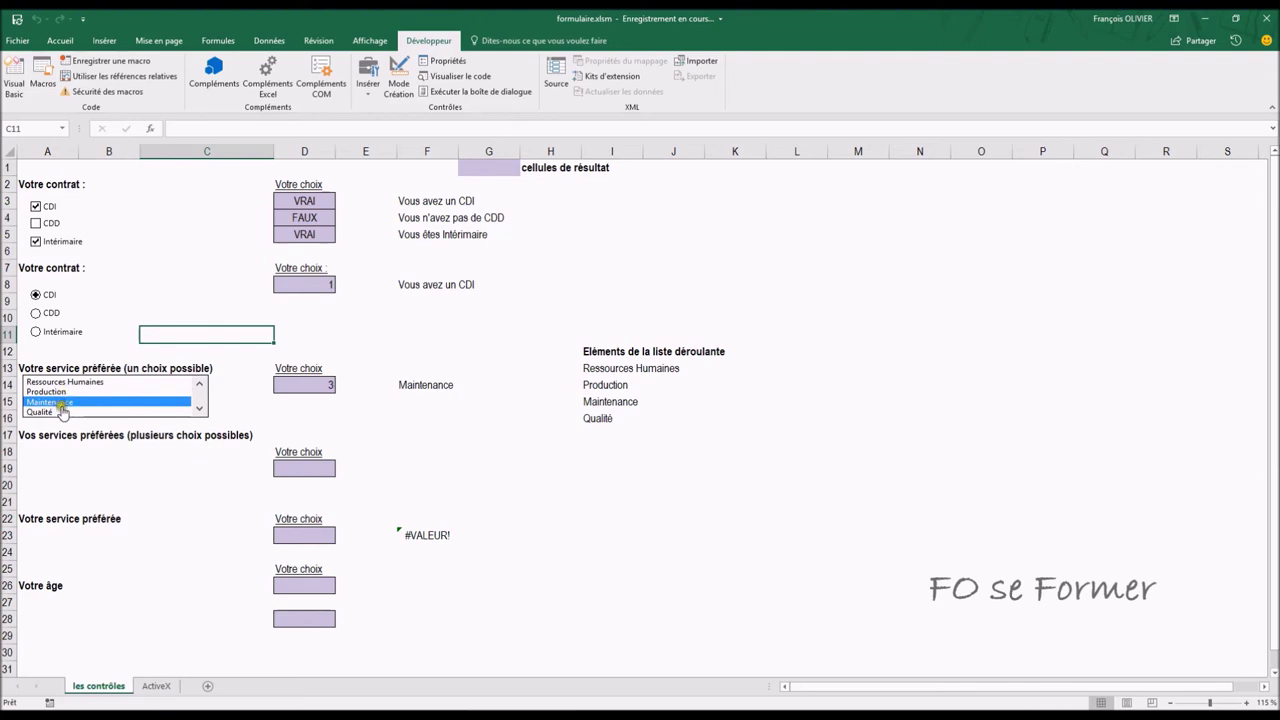
{"action": "left_click", "coordinate": [117, 410]}
Step: Draw a second Zone de liste form control across rows 18–20 below the multiple-choice heading
{"action": "left_click", "coordinate": [369, 88]}
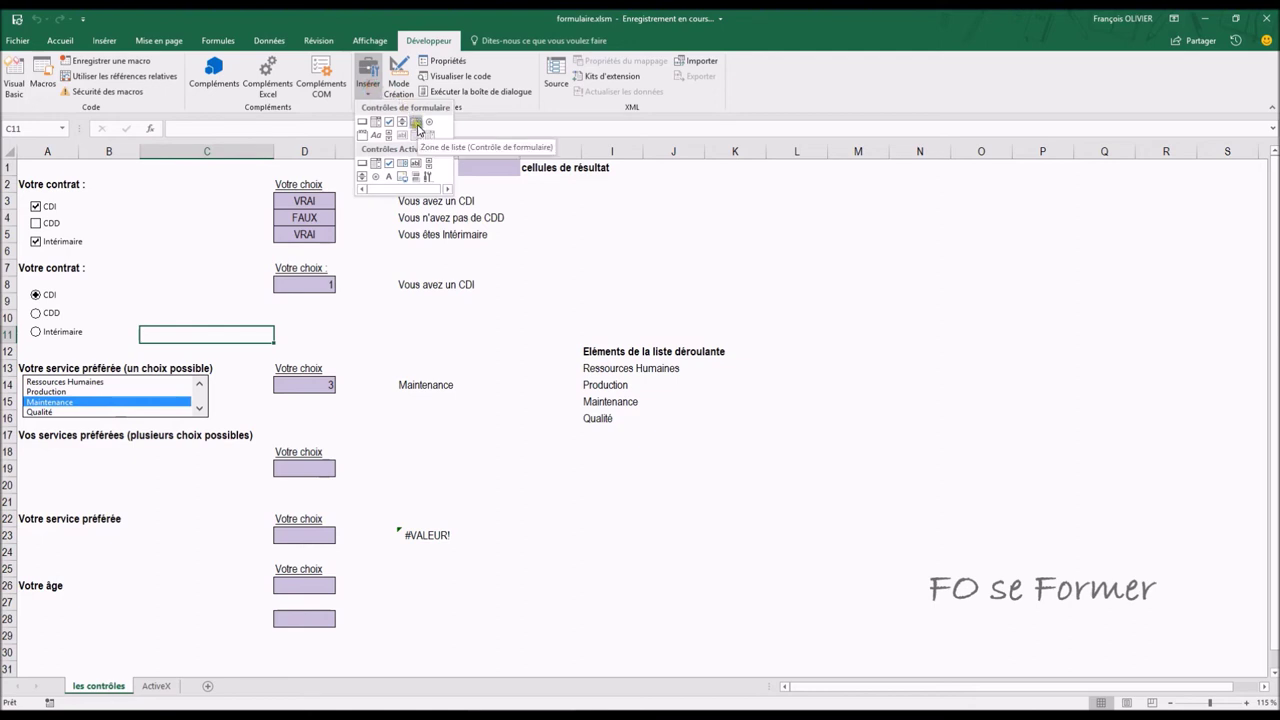
{"action": "left_click", "coordinate": [416, 122]}
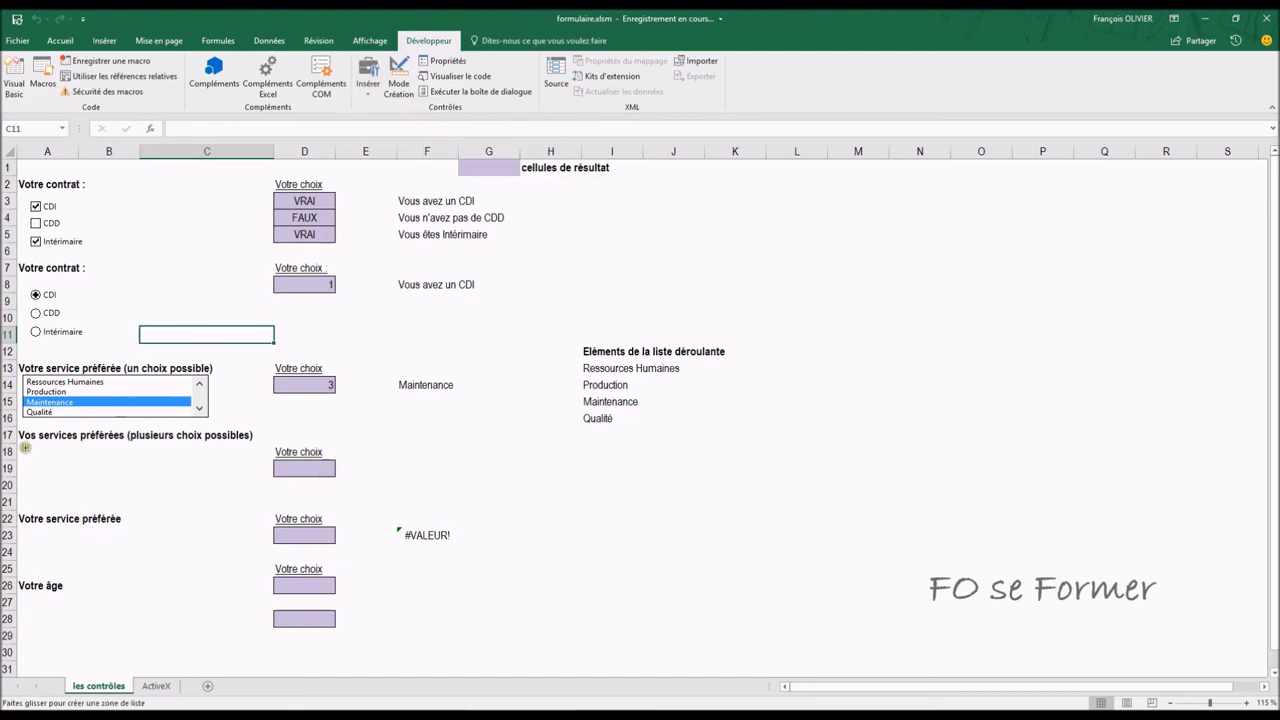
{"action": "left_click_drag", "start_coordinate": [24, 444], "coordinate": [200, 497]}
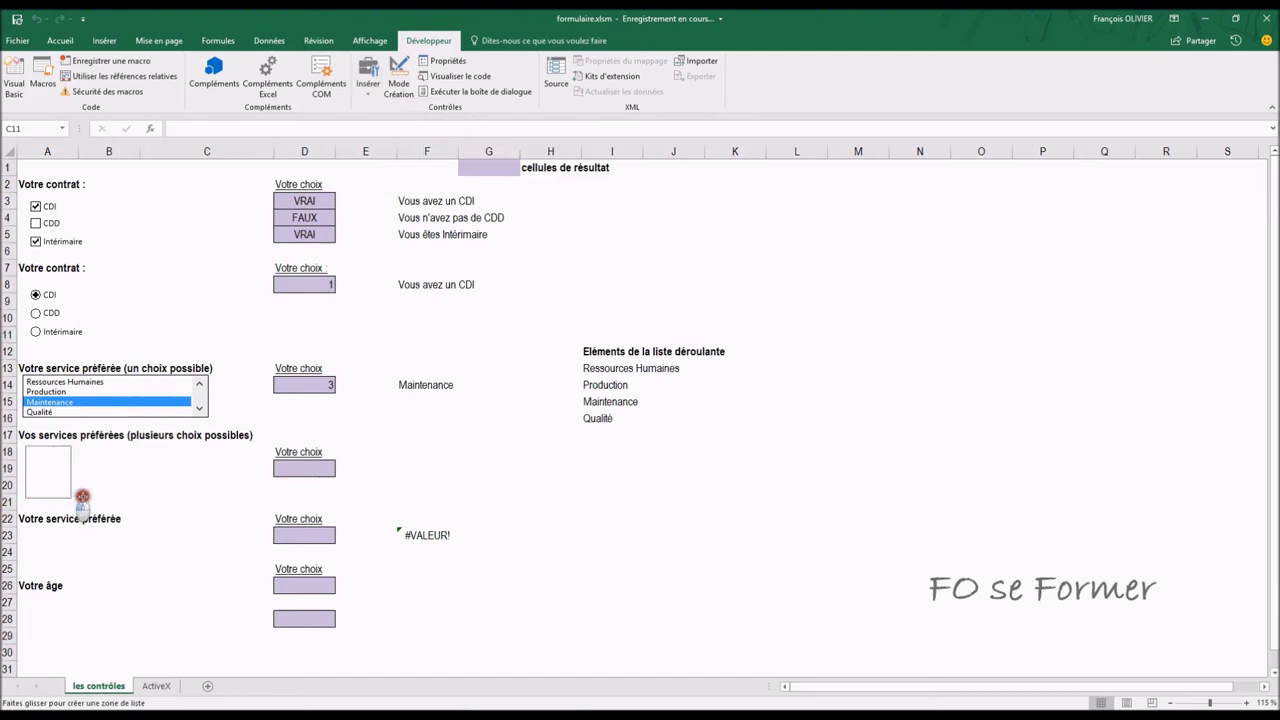
{"action": "left_click_drag", "start_coordinate": [200, 497], "coordinate": [249, 499]}
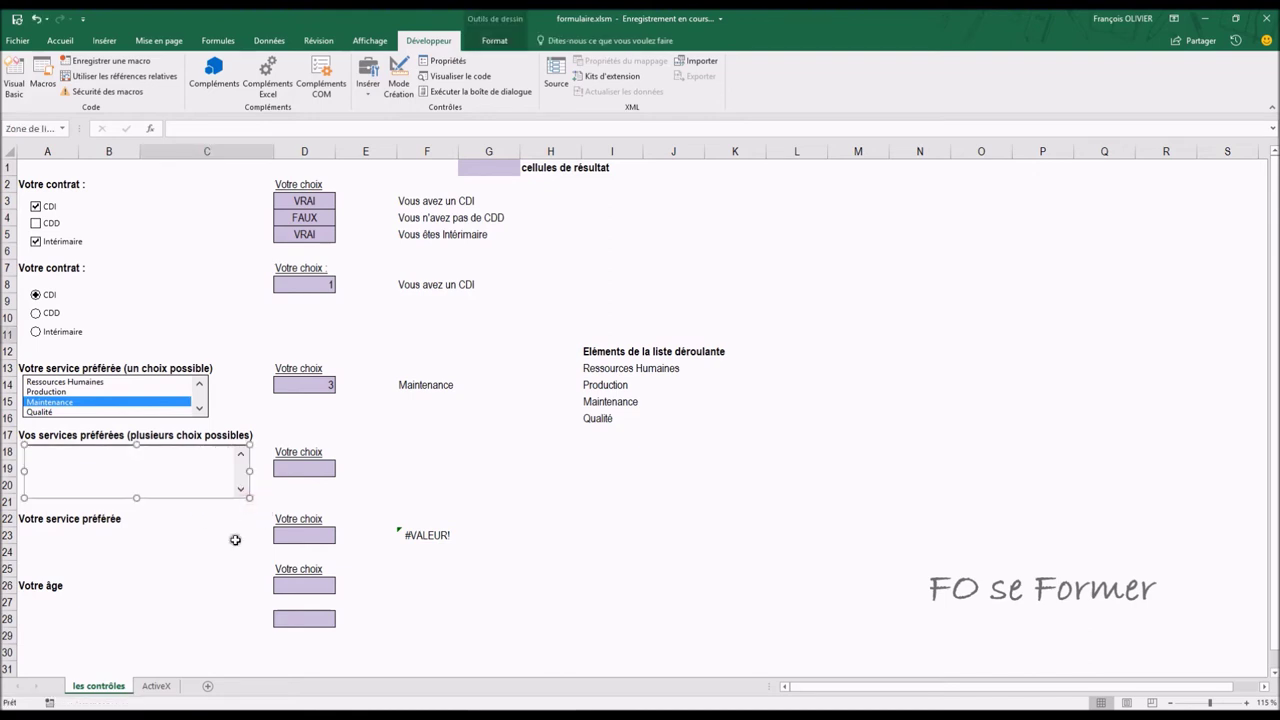
{"action": "right_click", "coordinate": [202, 472]}
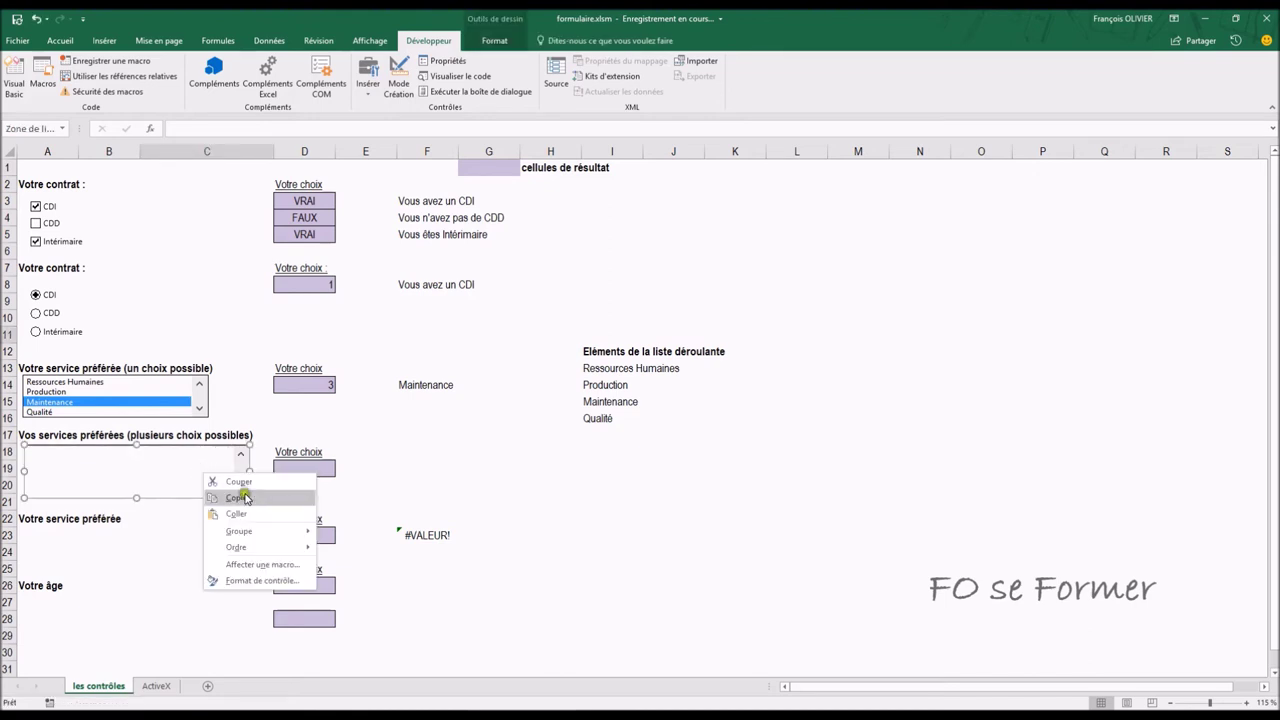
Step: Set input range $I$13:$I$16, linked cell $D$19 and Multiple selection type, then confirm
{"action": "left_click", "coordinate": [252, 582]}
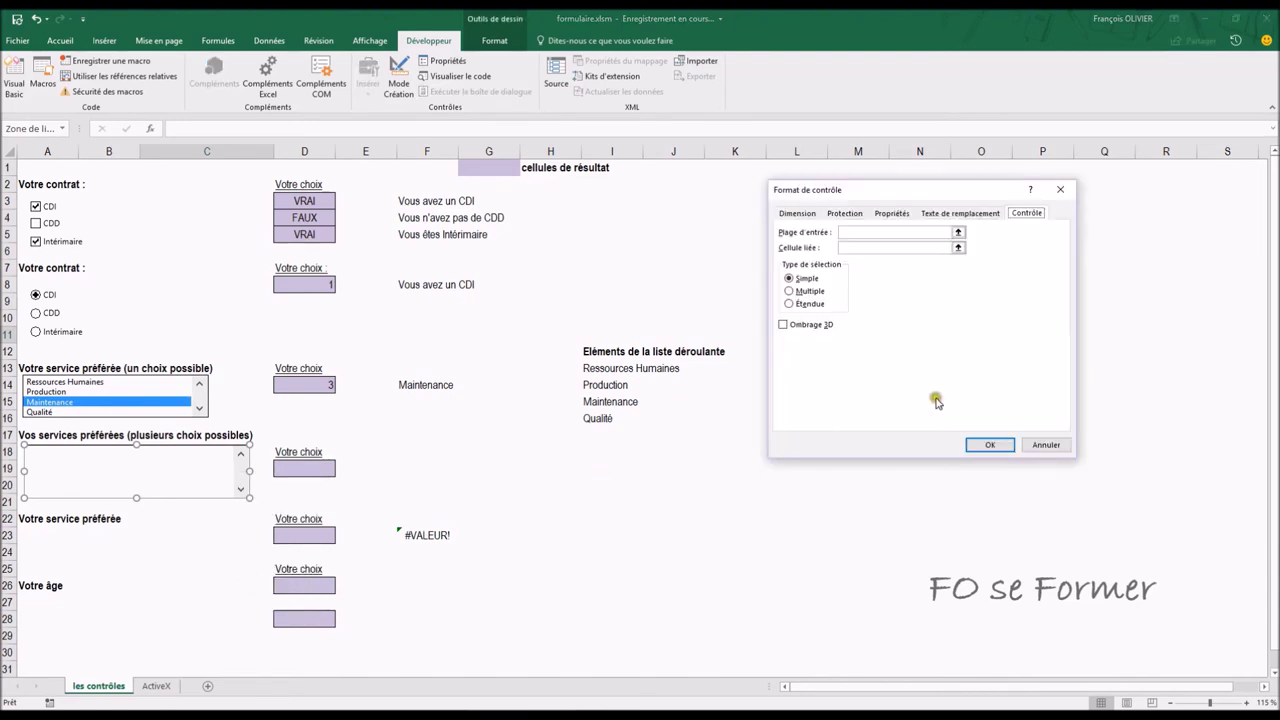
{"action": "left_click", "coordinate": [885, 232]}
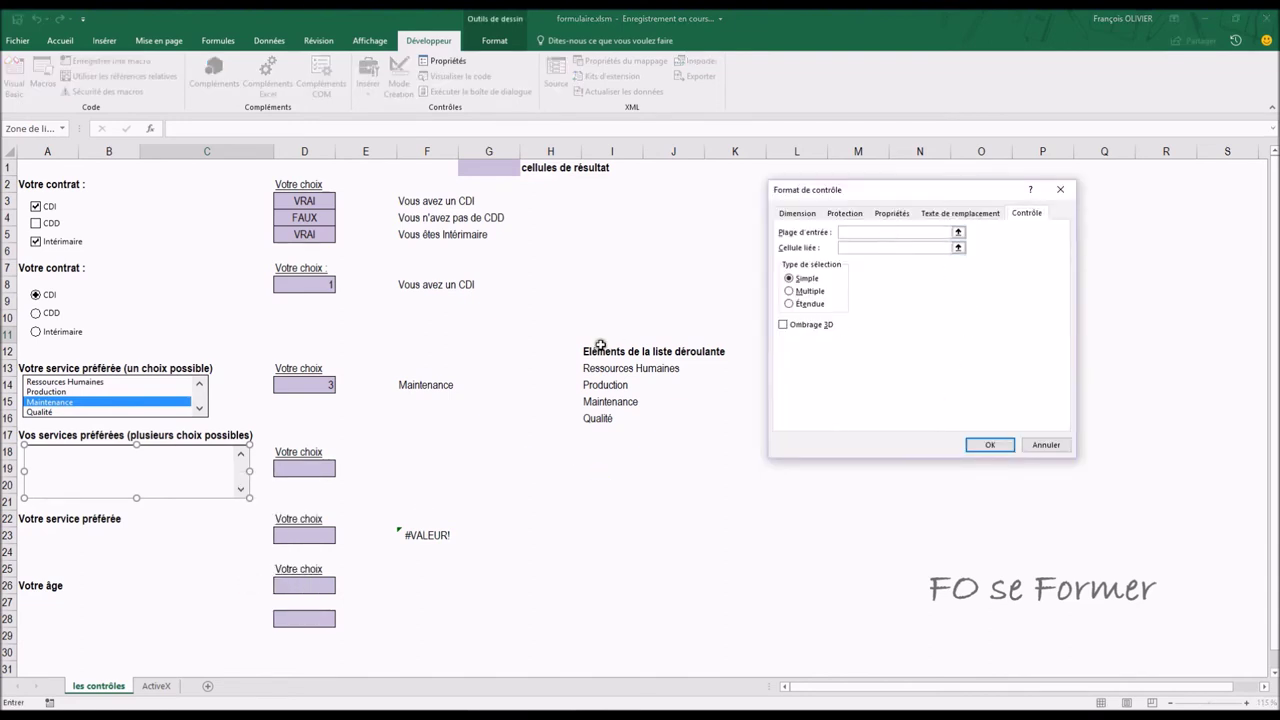
{"action": "left_click_drag", "start_coordinate": [588, 364], "coordinate": [594, 418]}
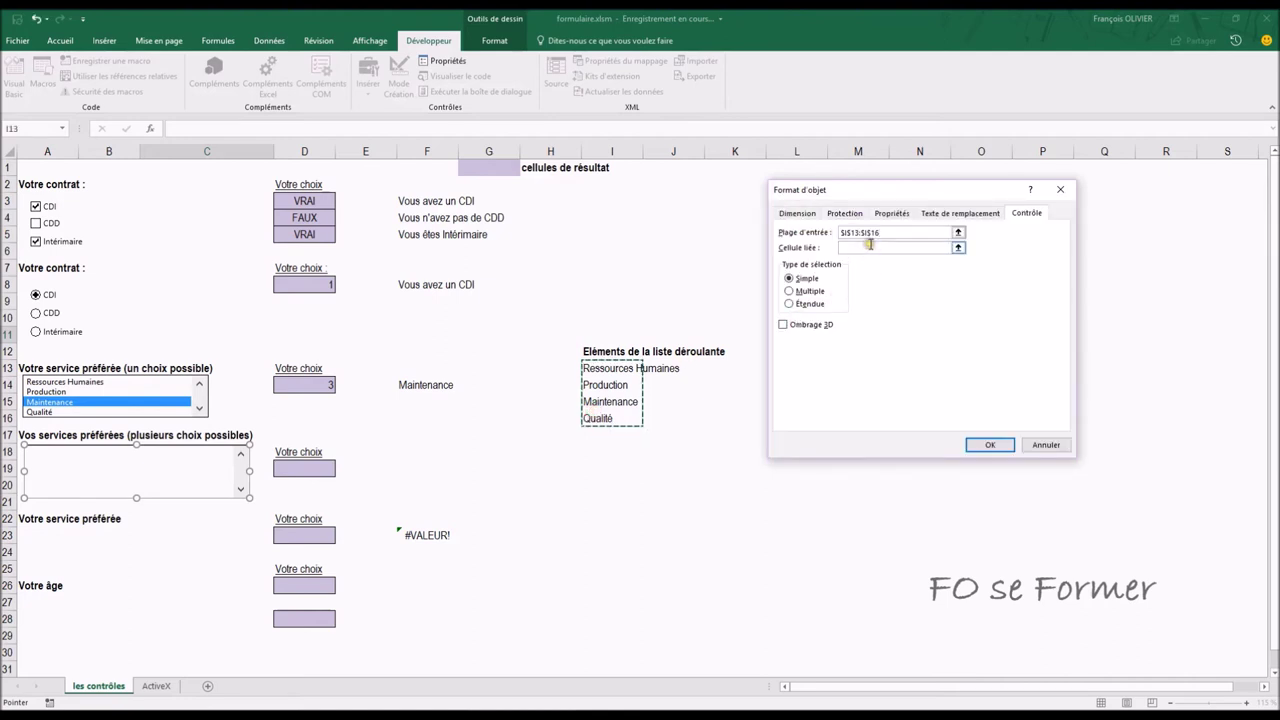
{"action": "left_click", "coordinate": [870, 246]}
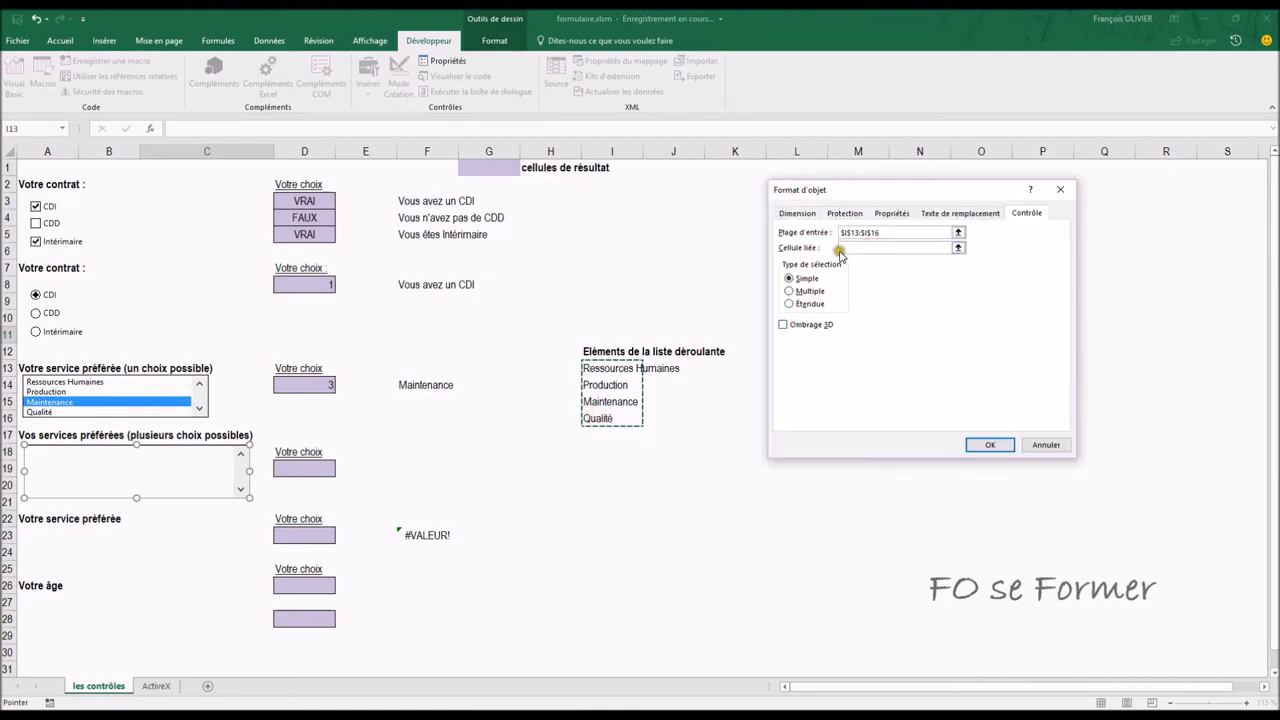
{"action": "left_click", "coordinate": [307, 466]}
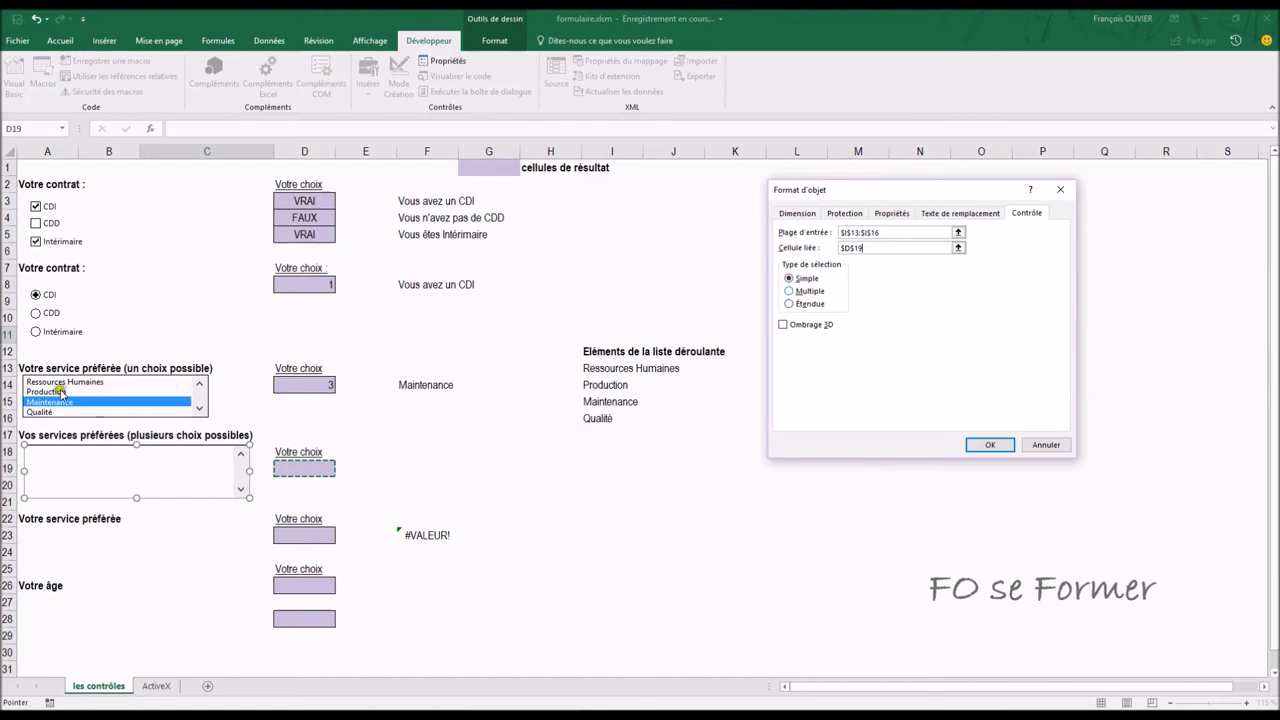
{"action": "left_click", "coordinate": [789, 291]}
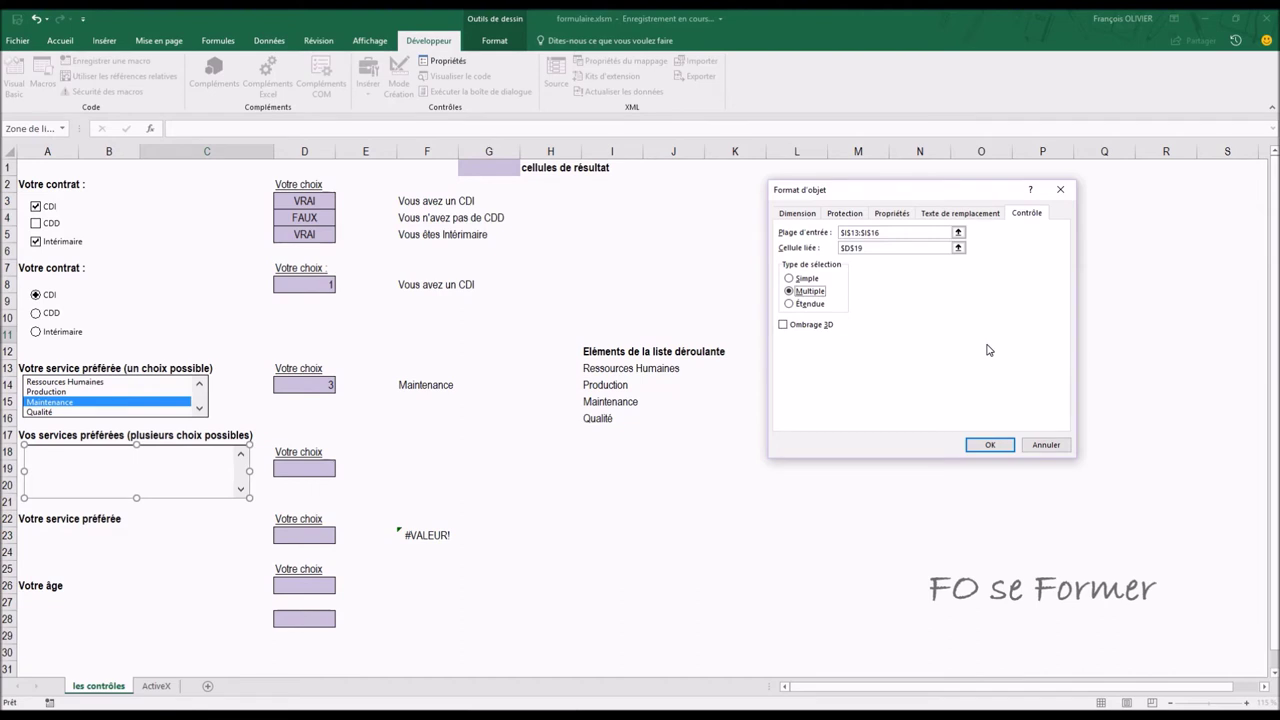
{"action": "left_click", "coordinate": [985, 444]}
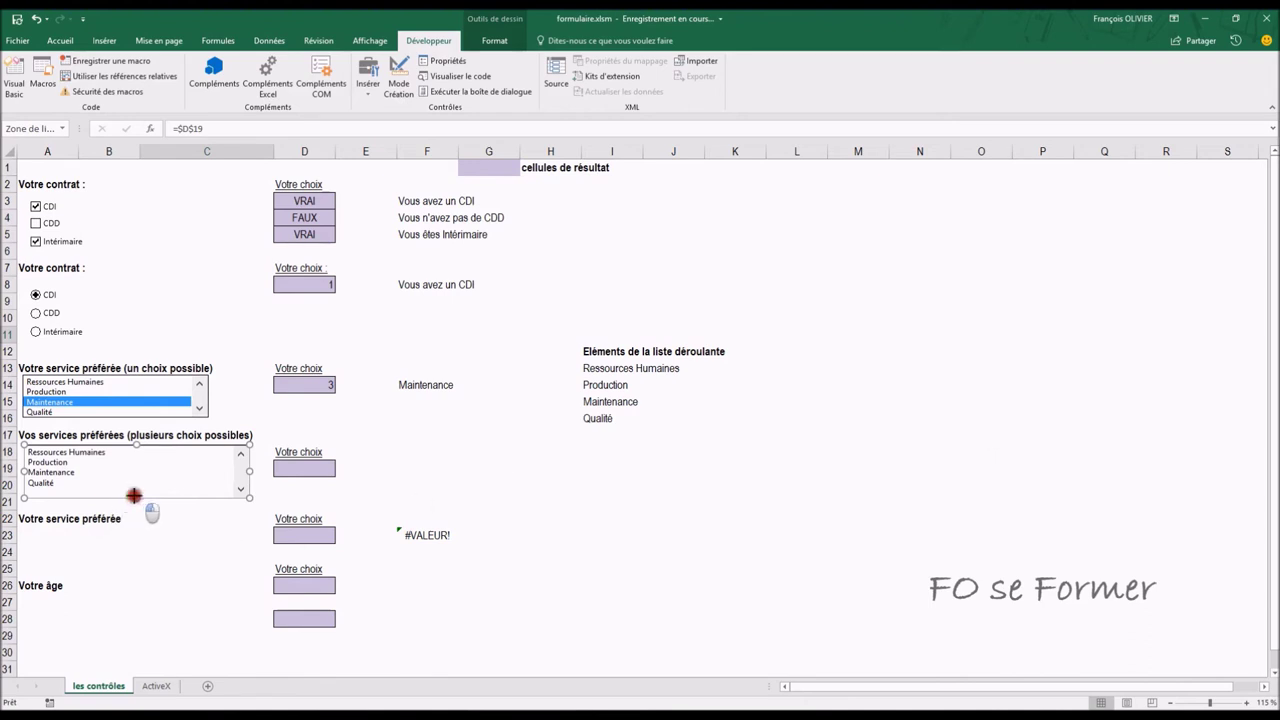
Step: Resize the multi-choice list box to fit all four services, then select Ressources Humaines and Production in it
{"action": "left_click_drag", "start_coordinate": [134, 497], "coordinate": [134, 490]}
{"action": "left_click", "coordinate": [130, 501]}
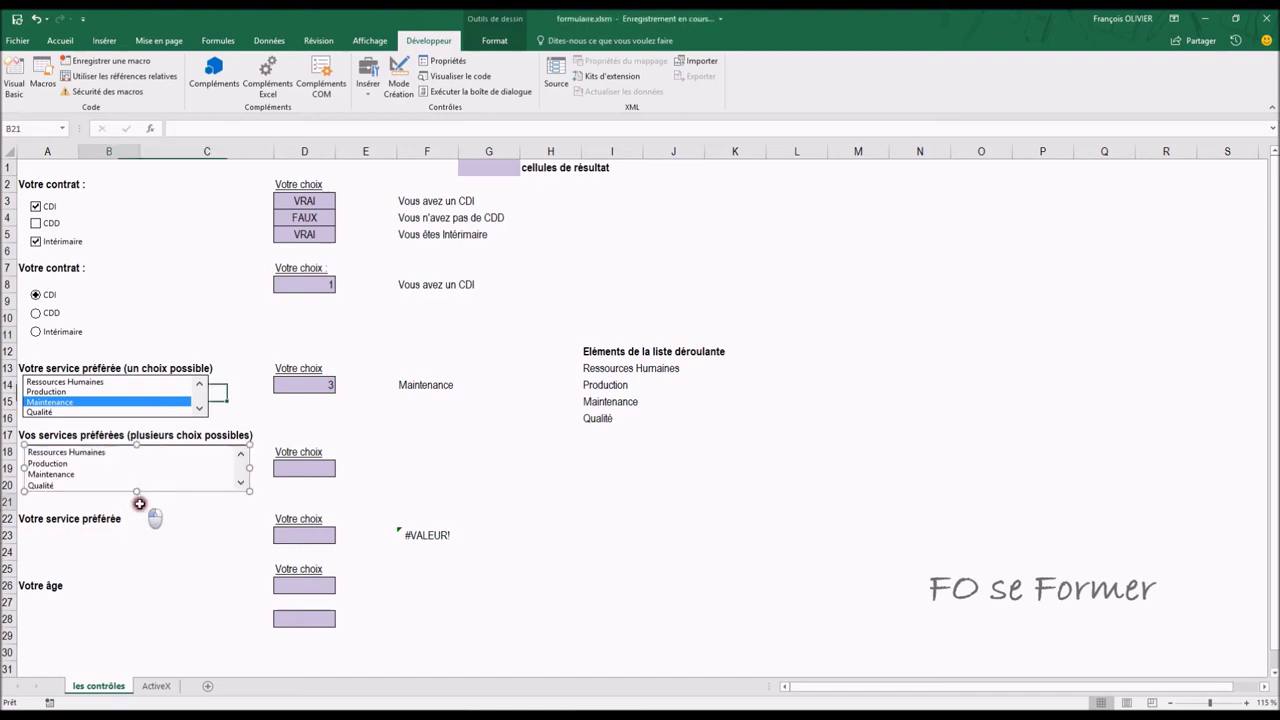
{"action": "left_click", "coordinate": [98, 454]}
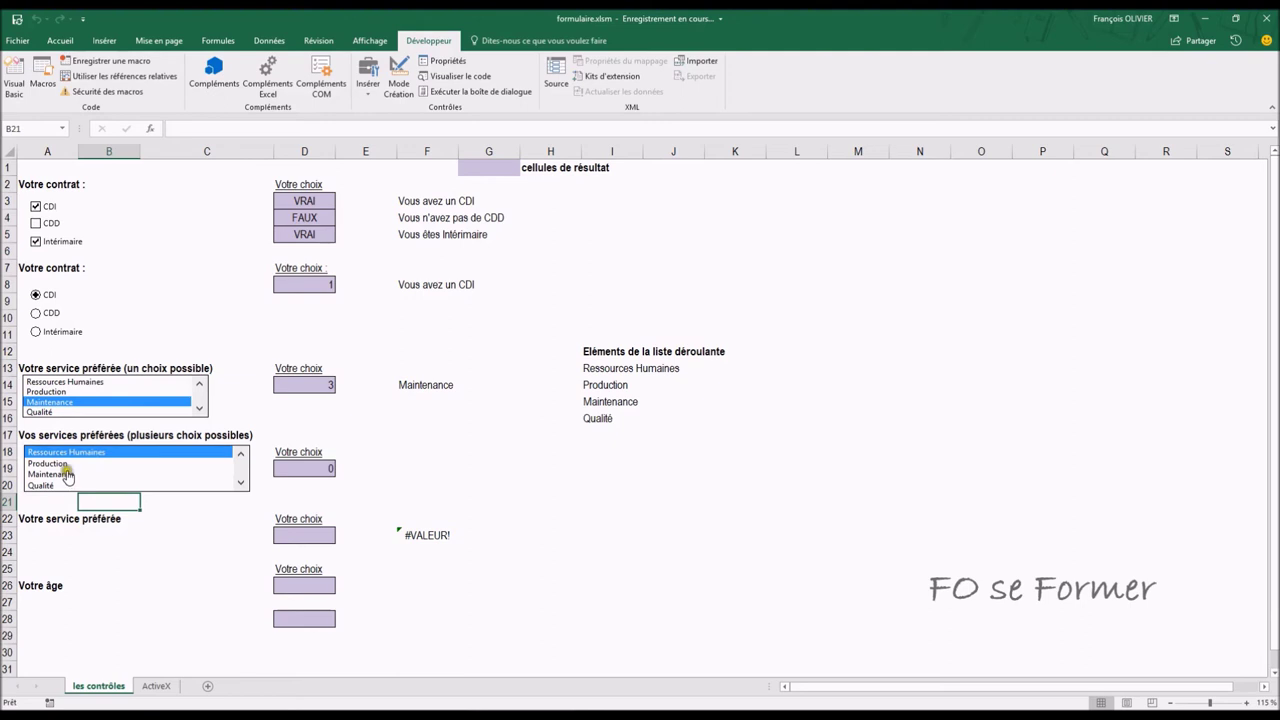
{"action": "left_click", "coordinate": [64, 465]}
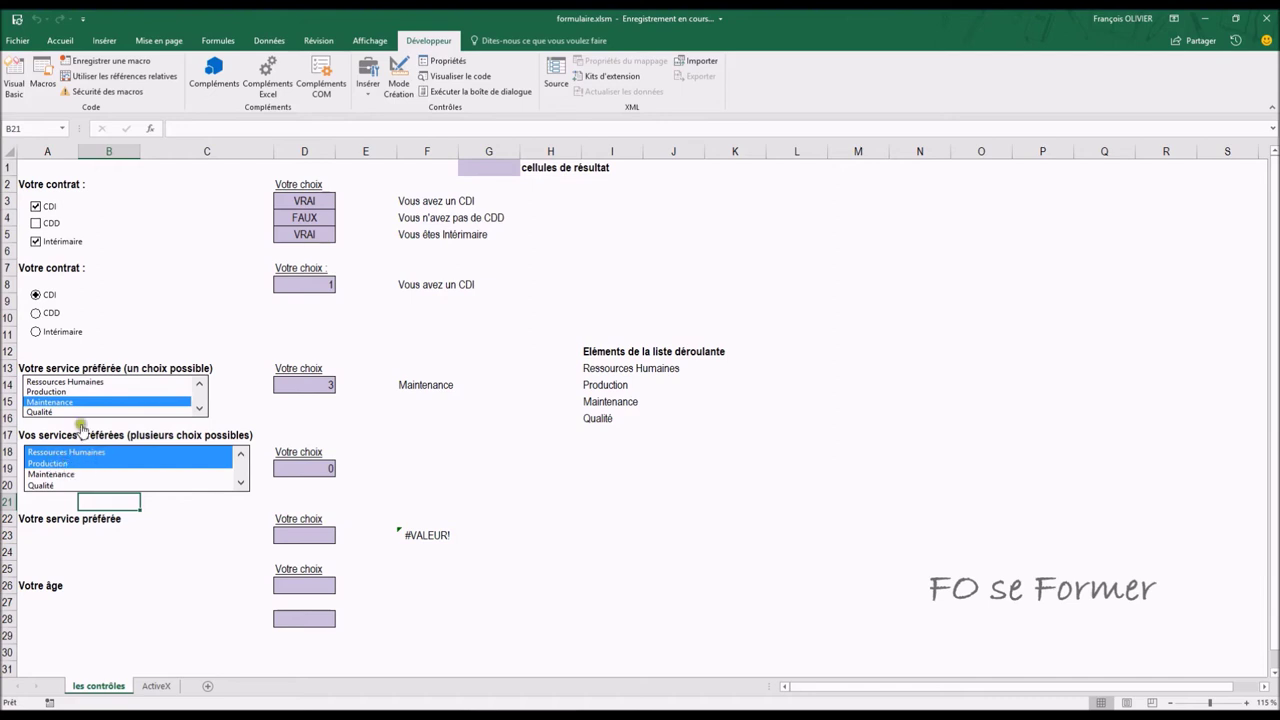
Step: Cycle through the single-choice list's services, ending on Ressources Humaines
{"action": "left_click", "coordinate": [75, 383]}
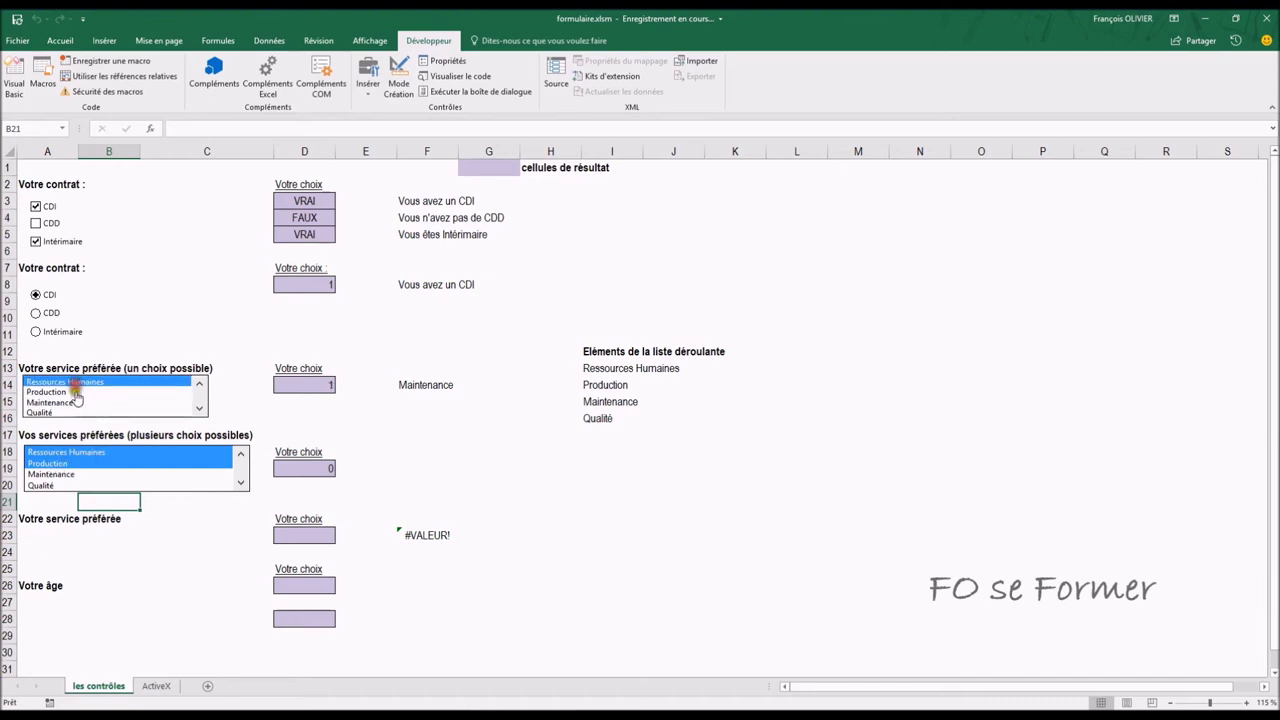
{"action": "left_click", "coordinate": [74, 393]}
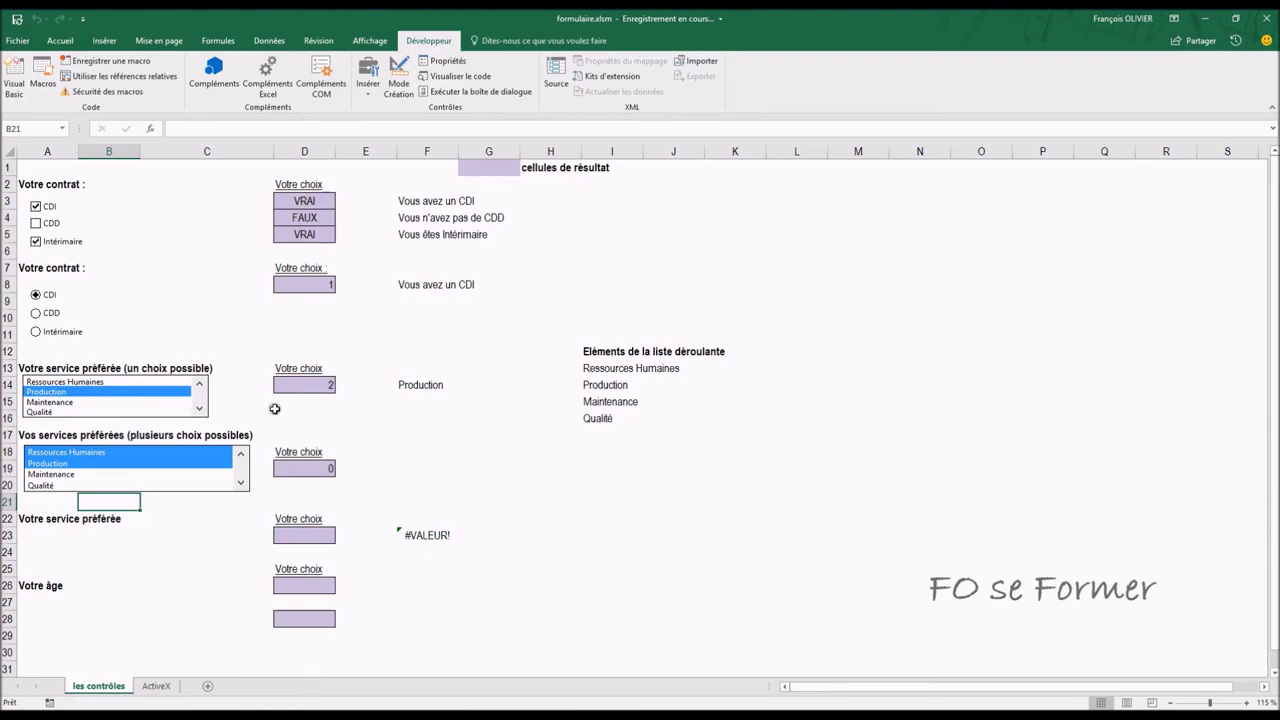
{"action": "left_click", "coordinate": [104, 386]}
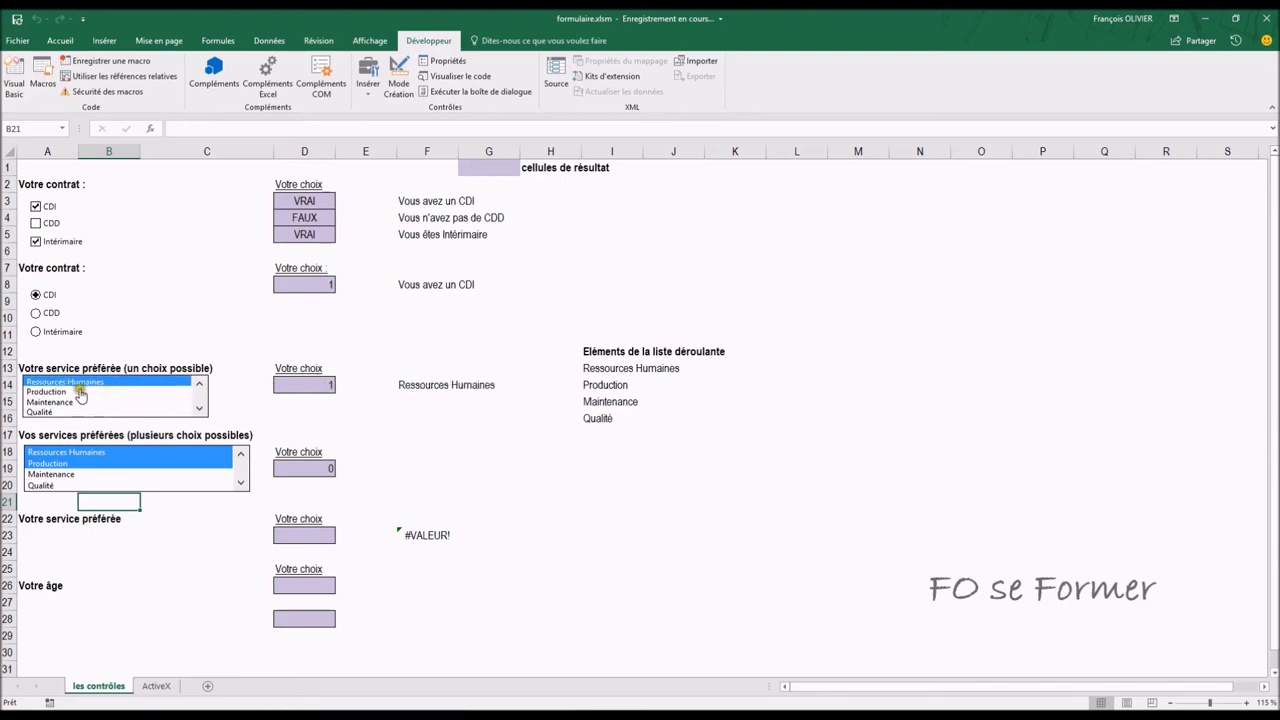
{"action": "left_click", "coordinate": [68, 392]}
{"action": "left_click", "coordinate": [64, 402]}
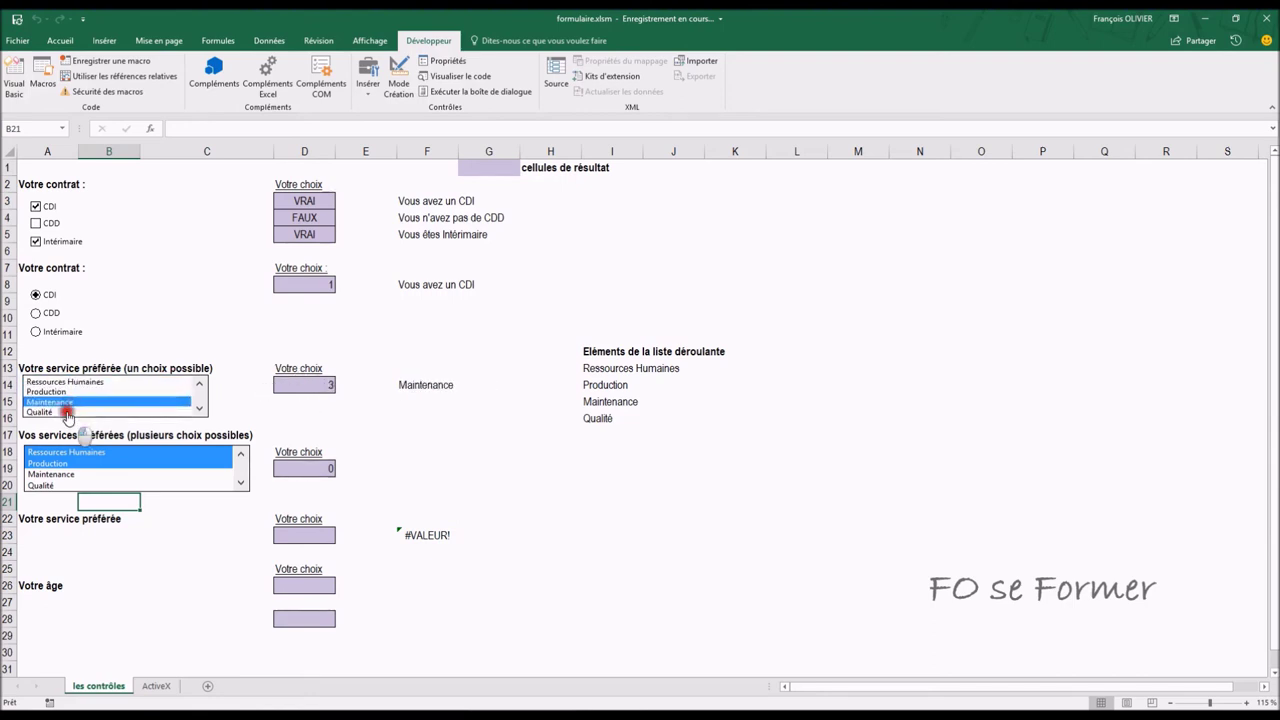
{"action": "left_click", "coordinate": [80, 412]}
{"action": "left_click", "coordinate": [86, 392]}
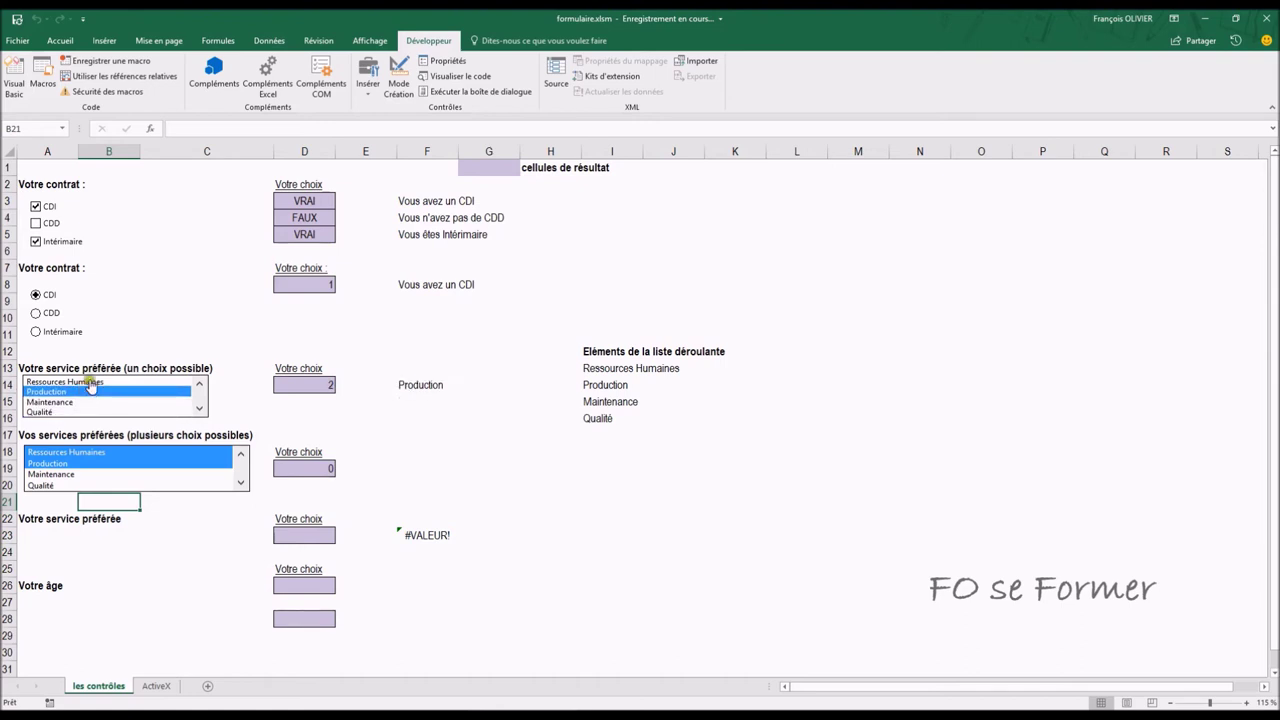
{"action": "left_click", "coordinate": [84, 381]}
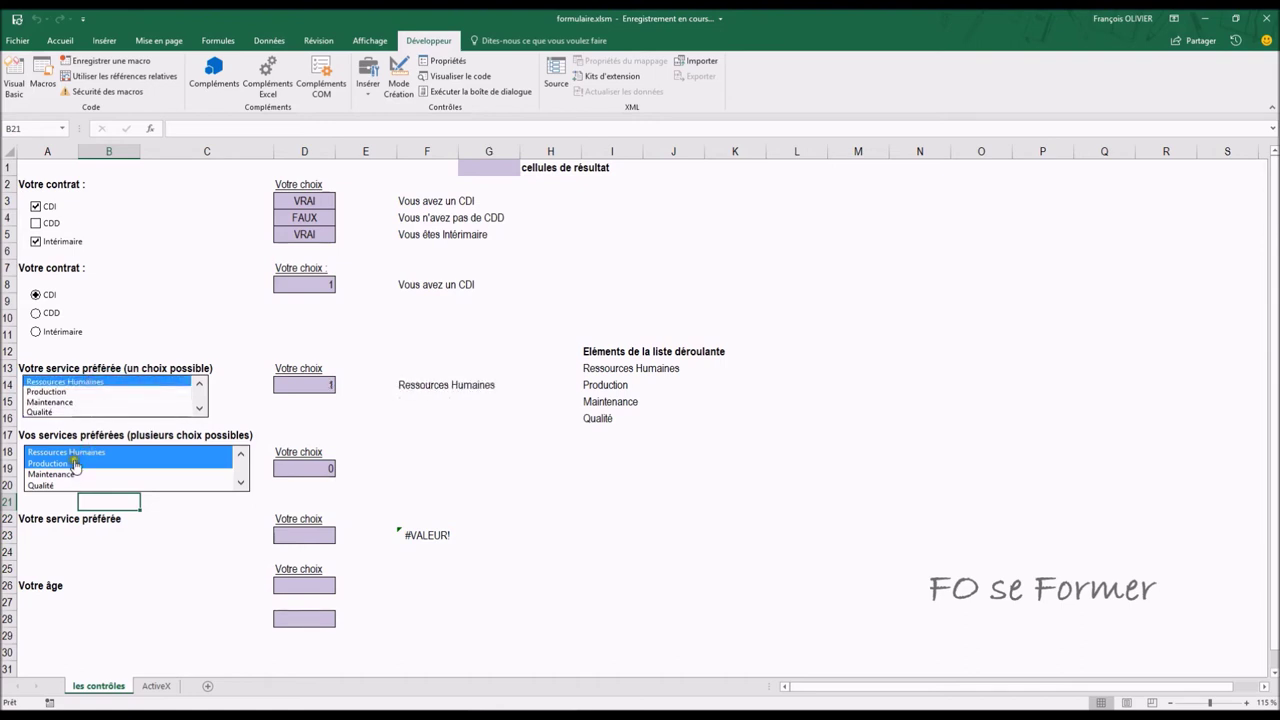
Step: Toggle Production, Qualité, Ressources Humaines and Maintenance in the multi-choice list, leaving it cleared
{"action": "left_click", "coordinate": [70, 464]}
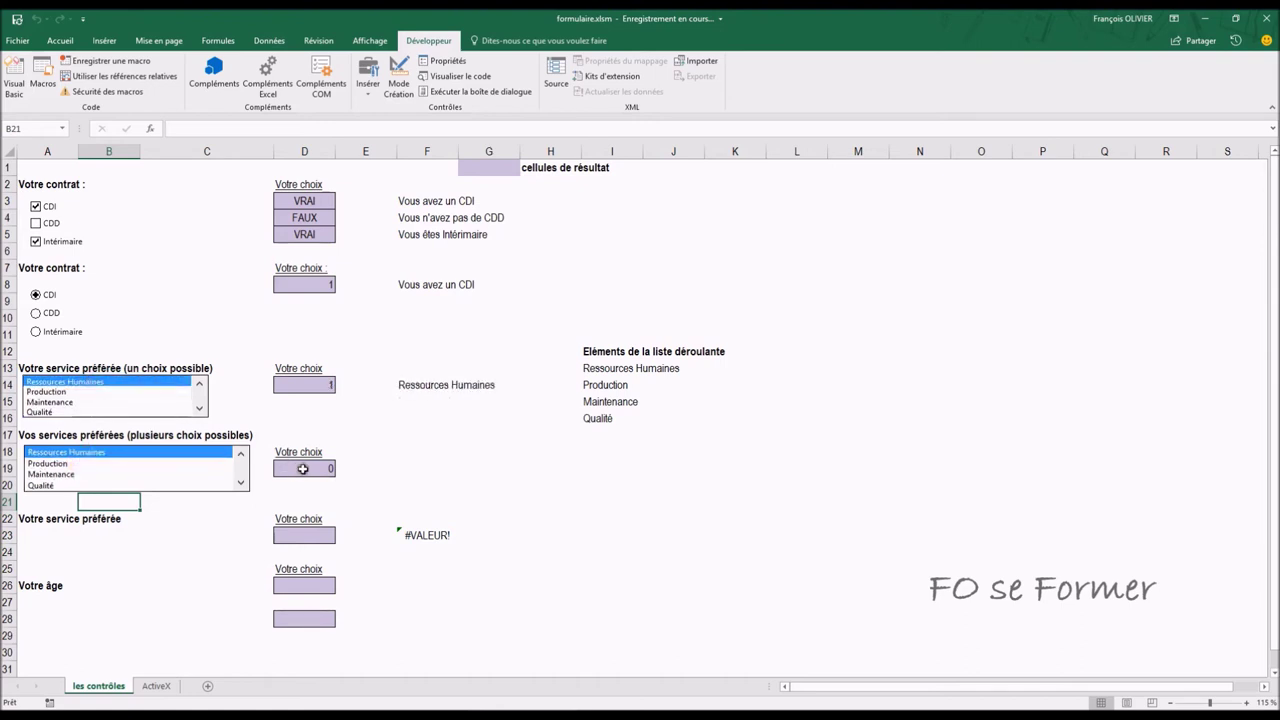
{"action": "left_click", "coordinate": [45, 465]}
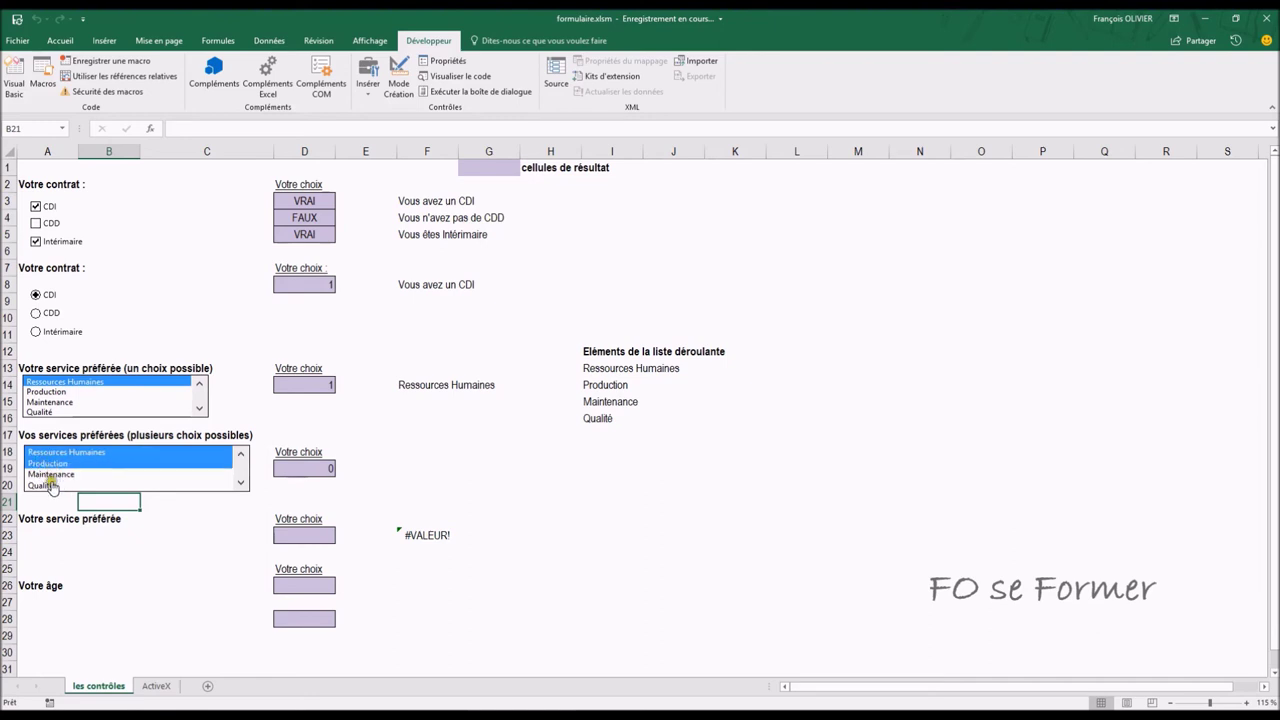
{"action": "left_click", "coordinate": [48, 484]}
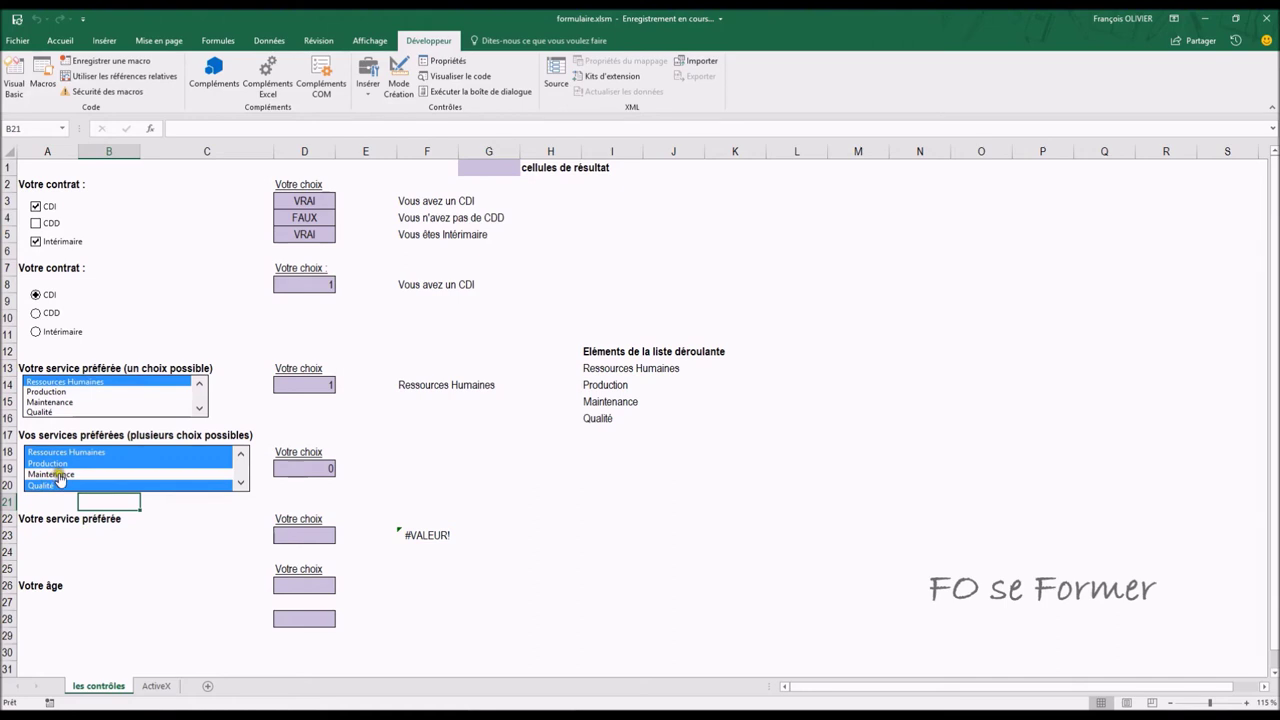
{"action": "left_click", "coordinate": [50, 485]}
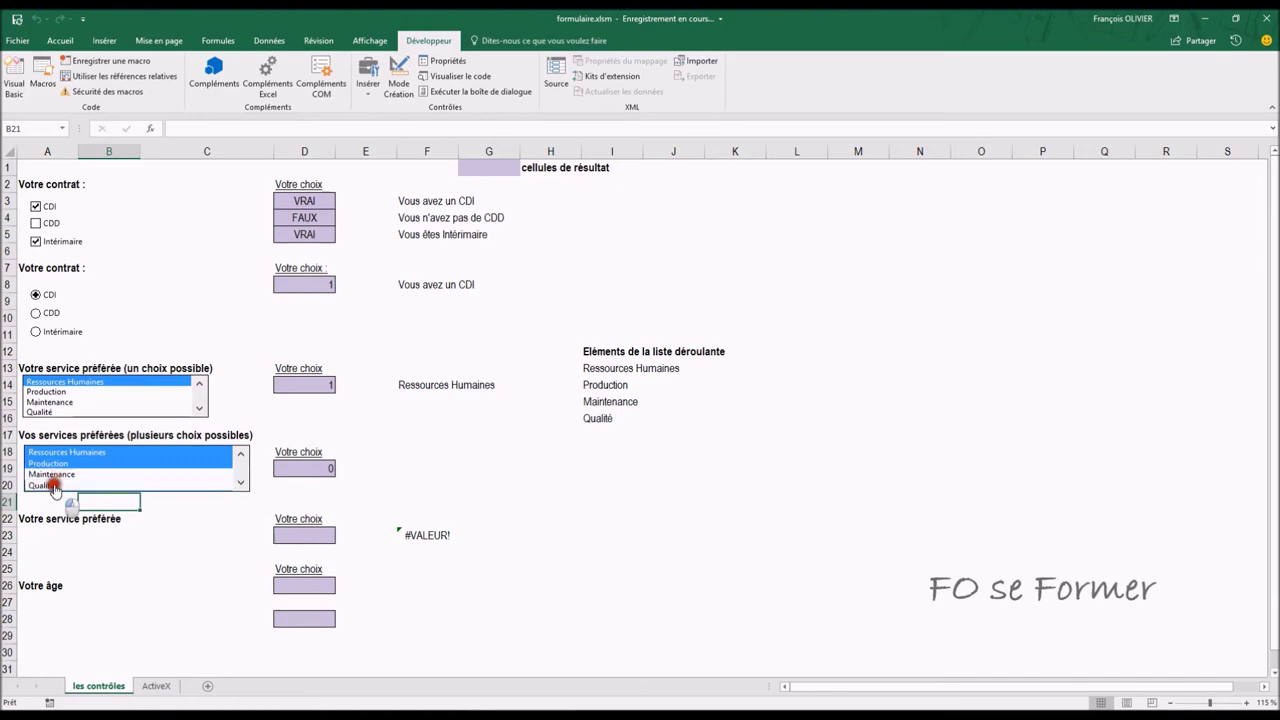
{"action": "left_click", "coordinate": [57, 452]}
{"action": "left_click", "coordinate": [55, 485]}
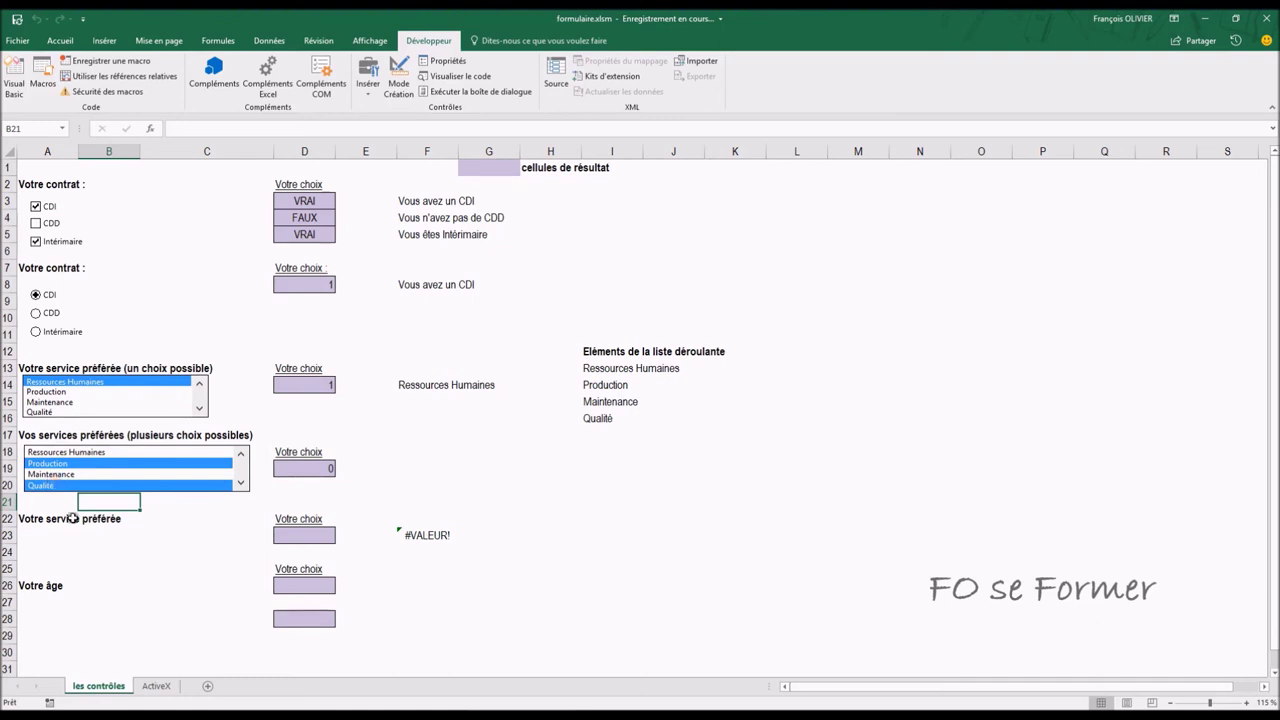
{"action": "left_click", "coordinate": [70, 474]}
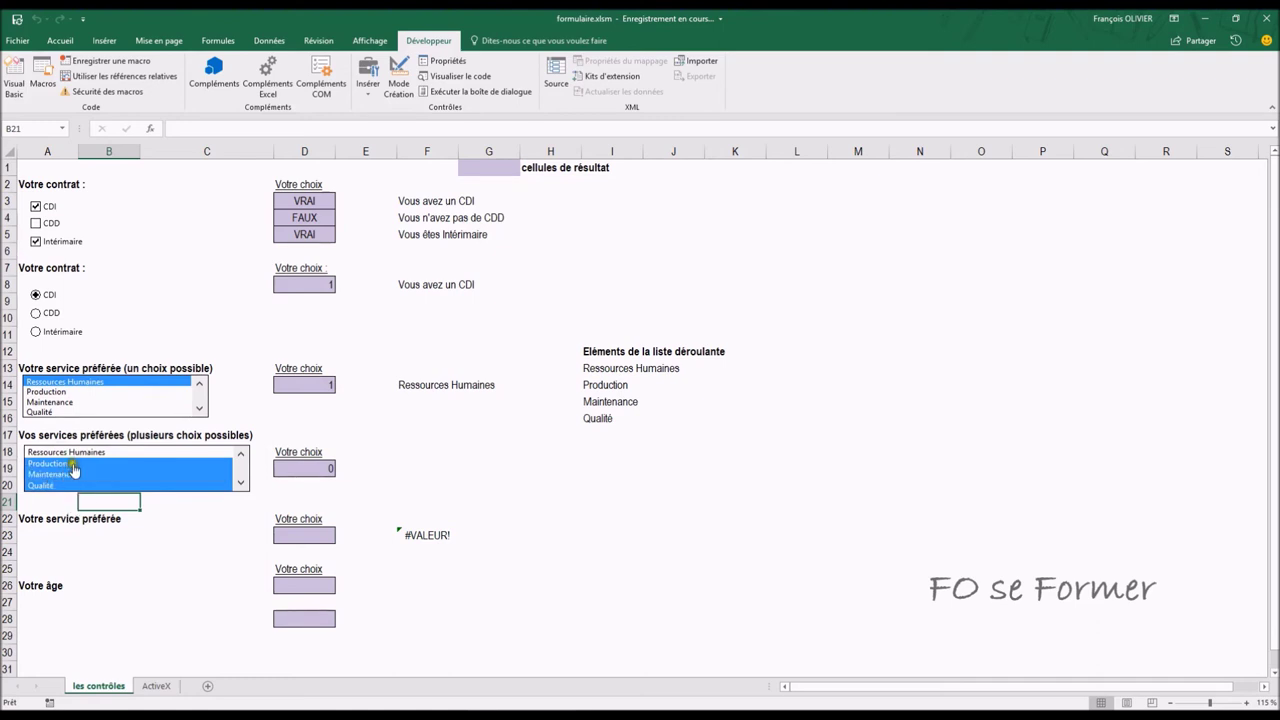
{"action": "left_click", "coordinate": [70, 463]}
{"action": "left_click", "coordinate": [73, 474]}
{"action": "left_click", "coordinate": [63, 485]}
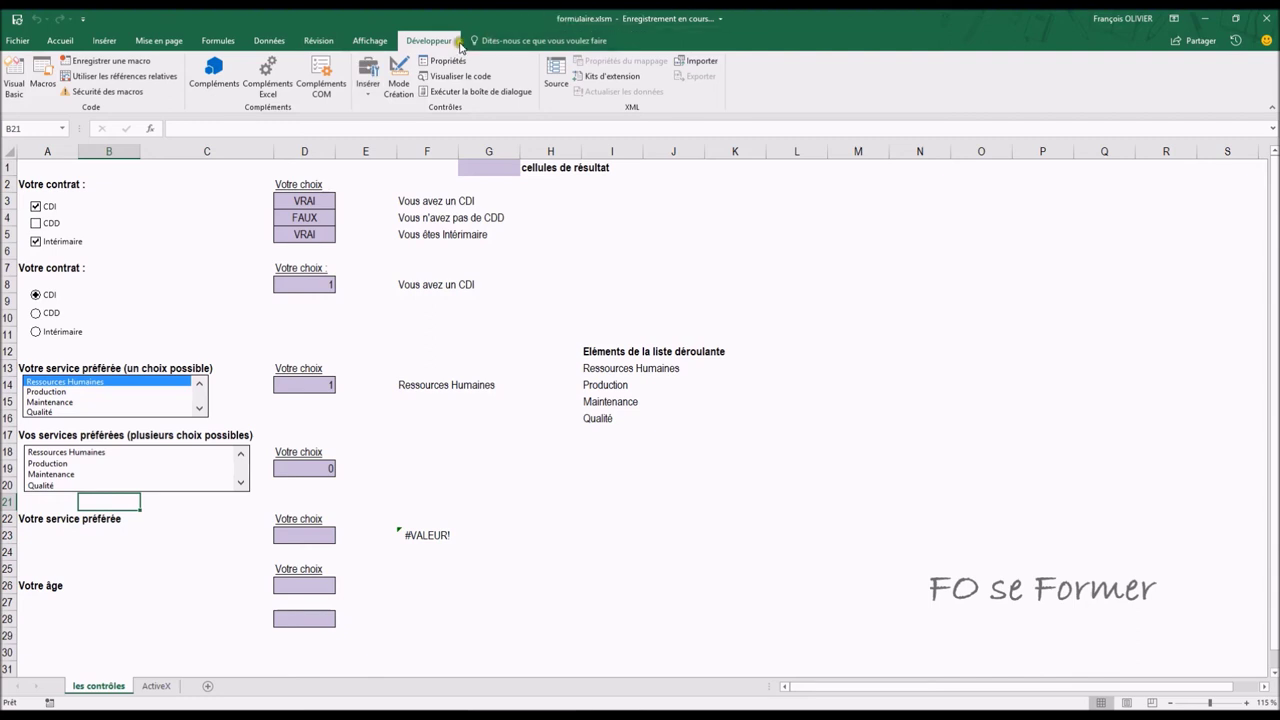
Step: Draw a drop-down combo box over A23:C24 and open its Format de contrôle settings
{"action": "left_click", "coordinate": [367, 88]}
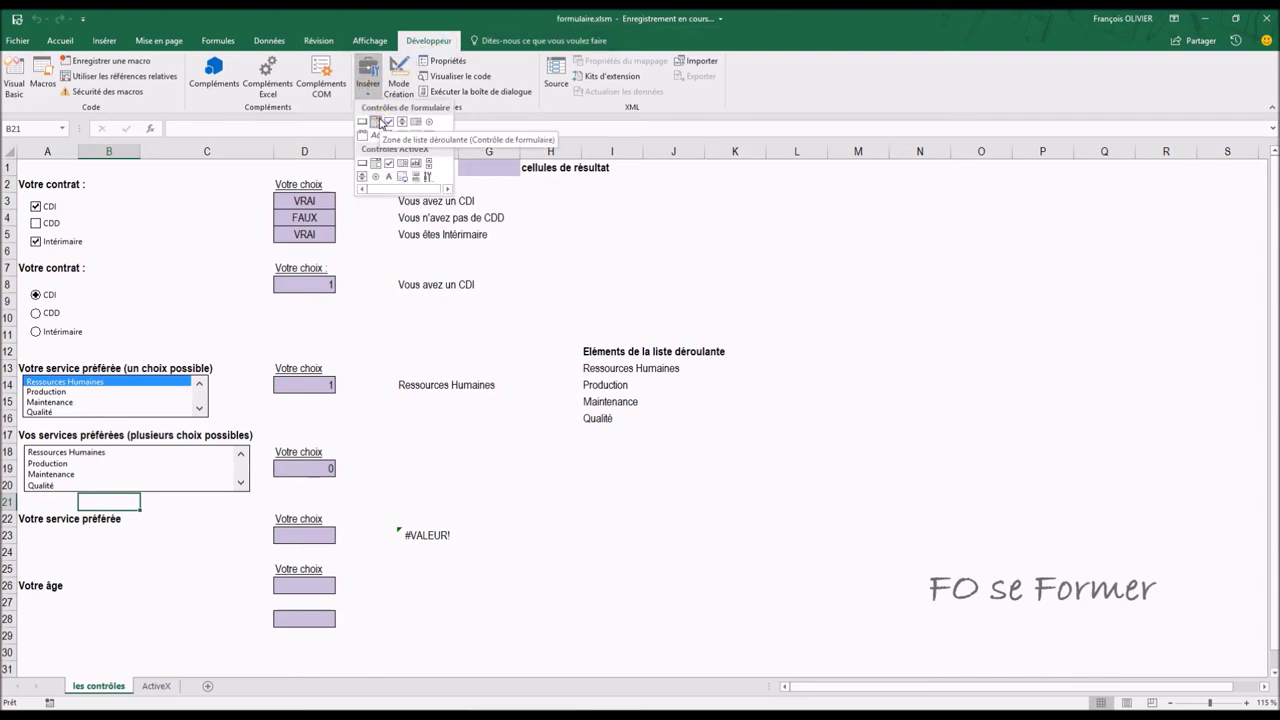
{"action": "left_click", "coordinate": [380, 122]}
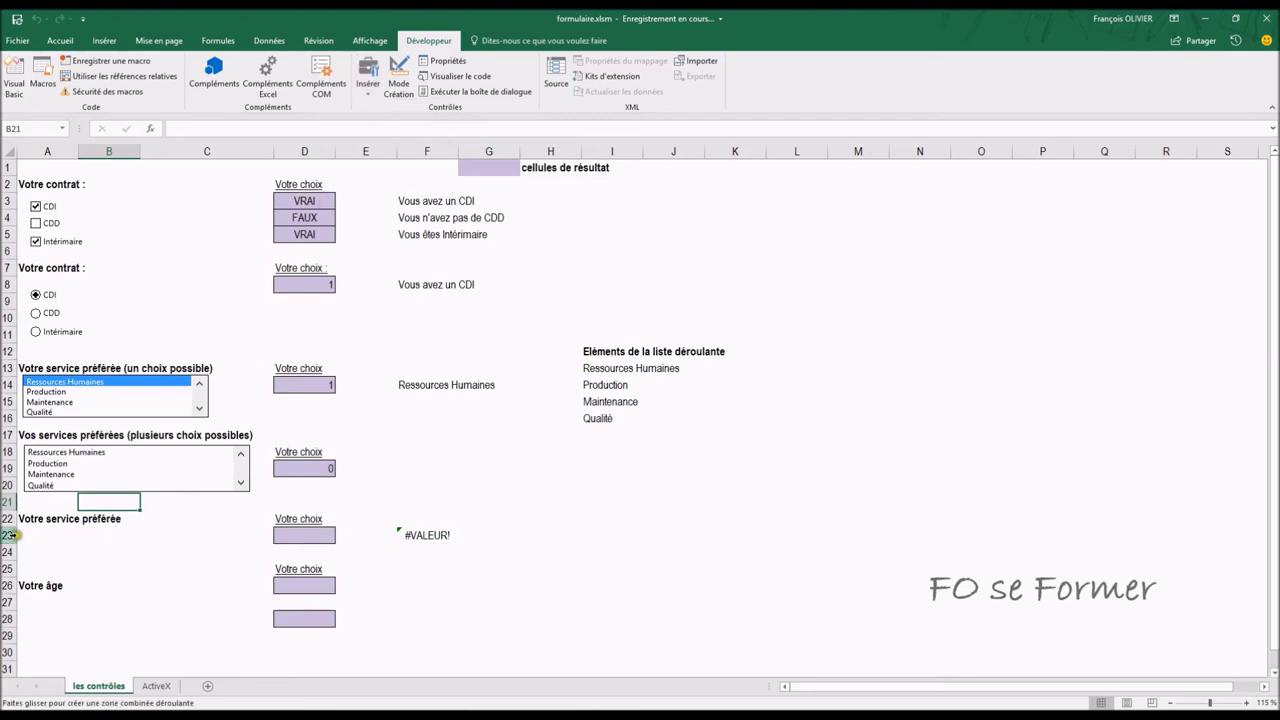
{"action": "left_click_drag", "start_coordinate": [22, 531], "coordinate": [213, 548]}
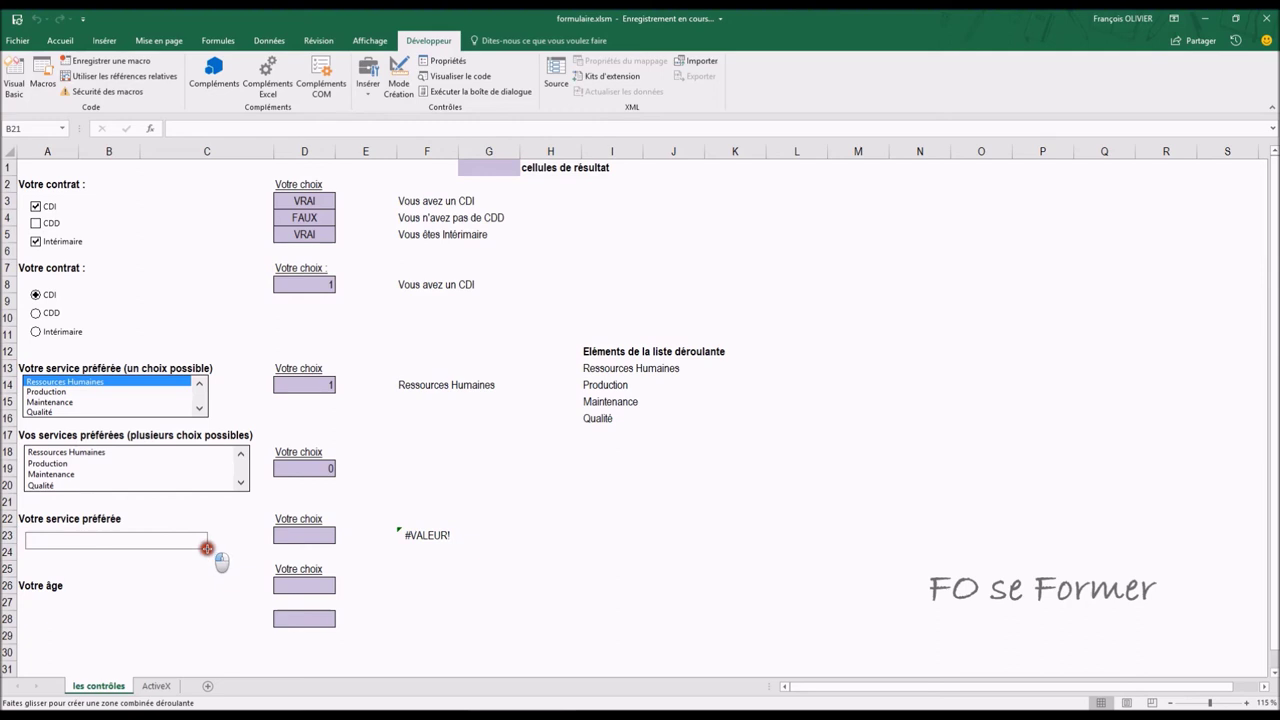
{"action": "left_click_drag", "start_coordinate": [213, 548], "coordinate": [213, 549]}
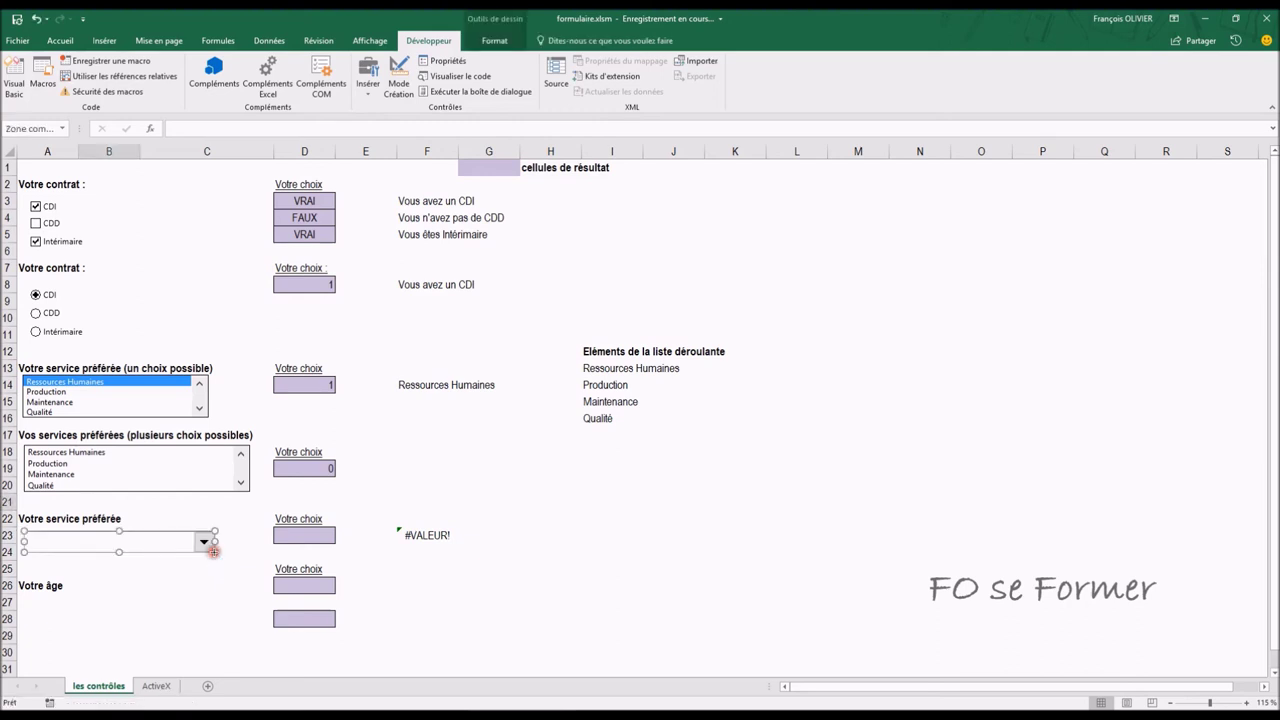
{"action": "right_click", "coordinate": [156, 540]}
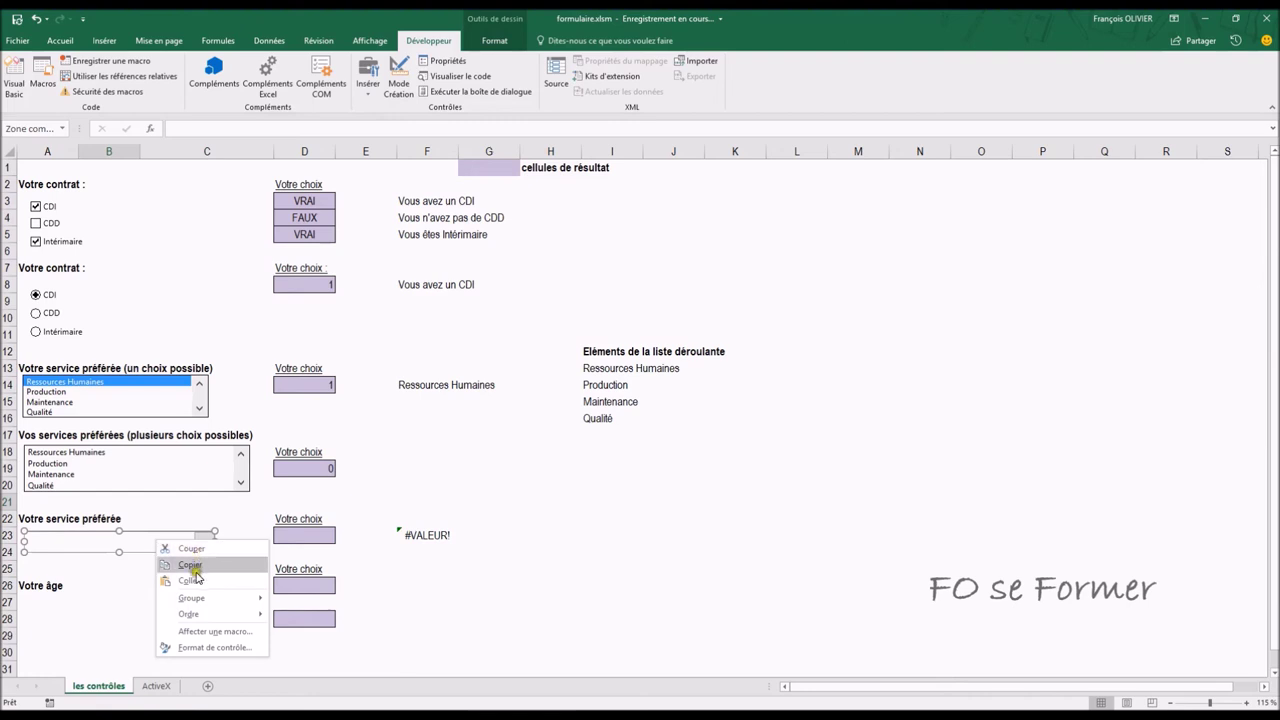
{"action": "left_click", "coordinate": [194, 648]}
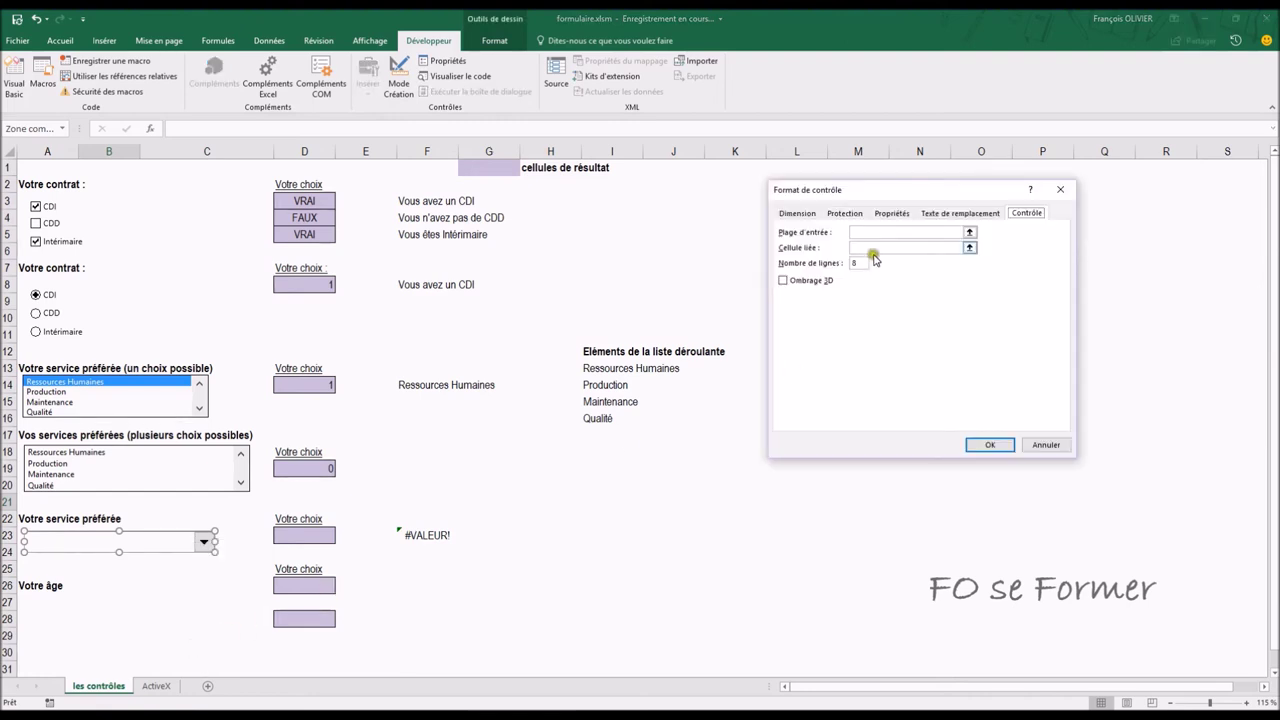
Step: Give the combo box input range $I$13:$I$16 and linked cell $D$23, then confirm
{"action": "left_click", "coordinate": [879, 232]}
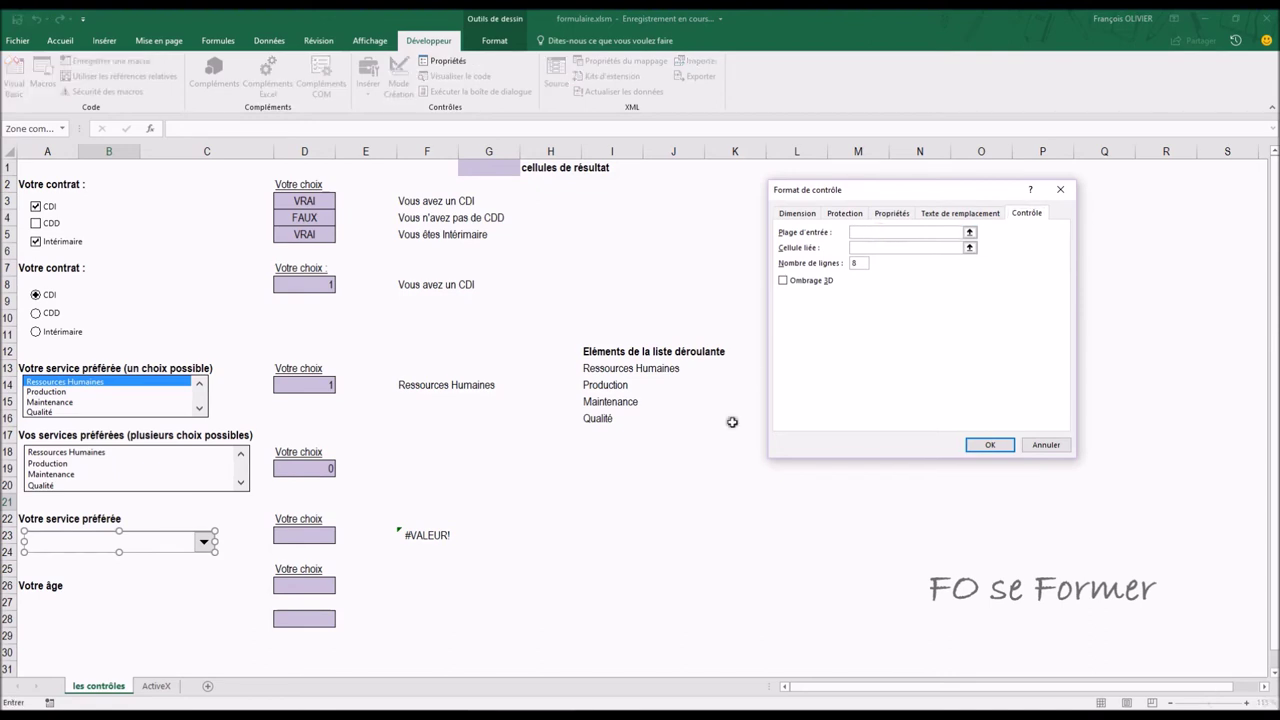
{"action": "mouse_move", "coordinate": [594, 368]}
{"action": "left_mouse_down"}
{"action": "mouse_move", "coordinate": [591, 402]}
{"action": "mouse_move", "coordinate": [591, 384]}
{"action": "left_mouse_up"}
{"action": "left_click", "coordinate": [594, 368]}
{"action": "left_click", "coordinate": [594, 368]}
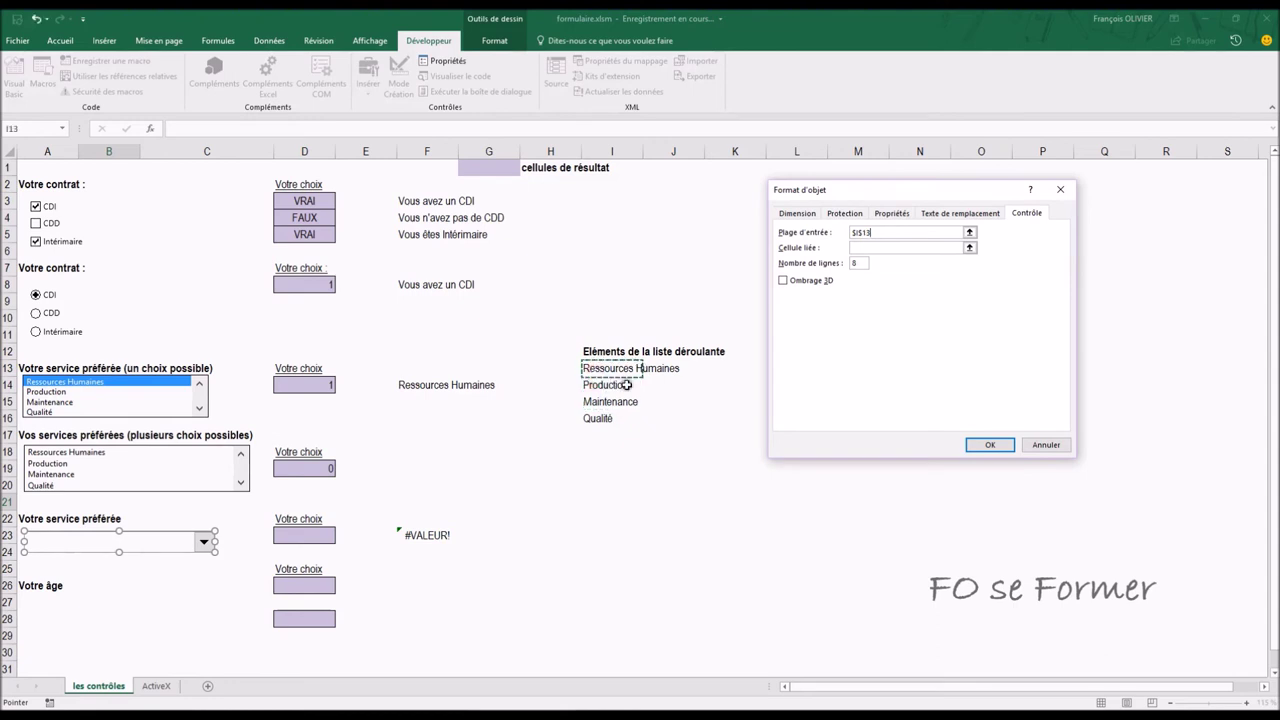
{"action": "left_click", "coordinate": [594, 370]}
{"action": "left_click_drag", "start_coordinate": [587, 368], "coordinate": [596, 418]}
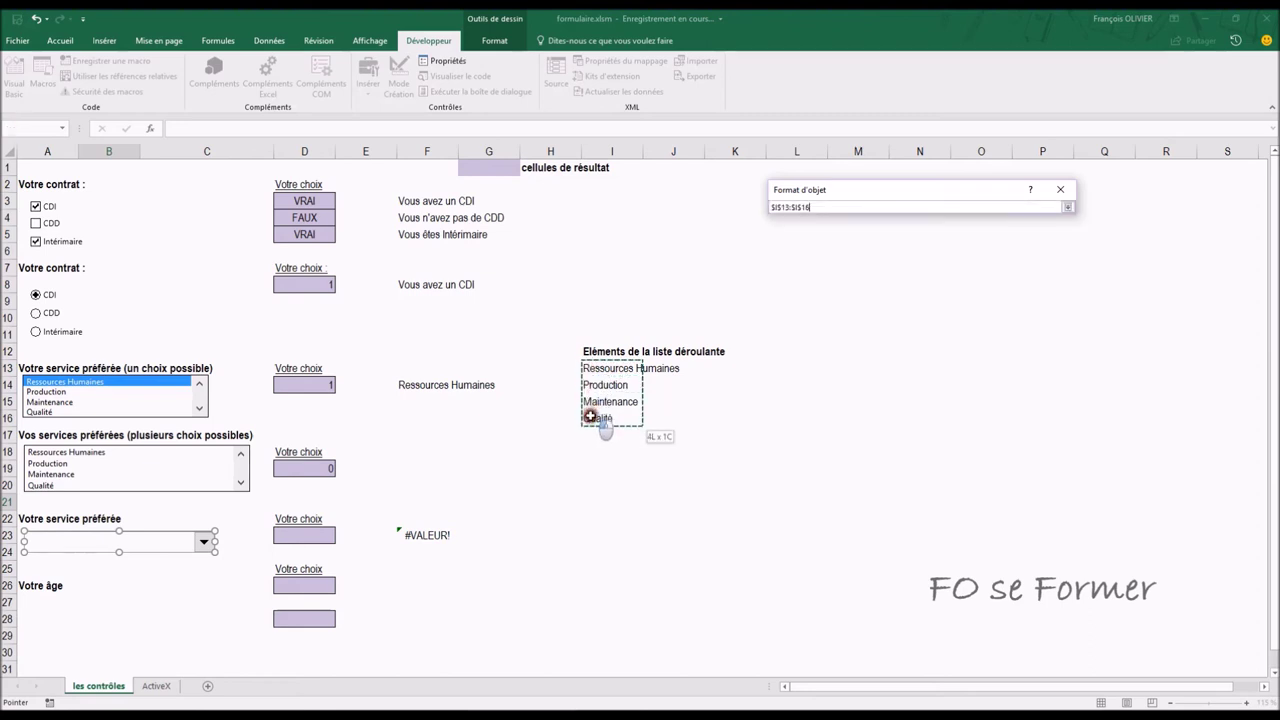
{"action": "left_click", "coordinate": [853, 248]}
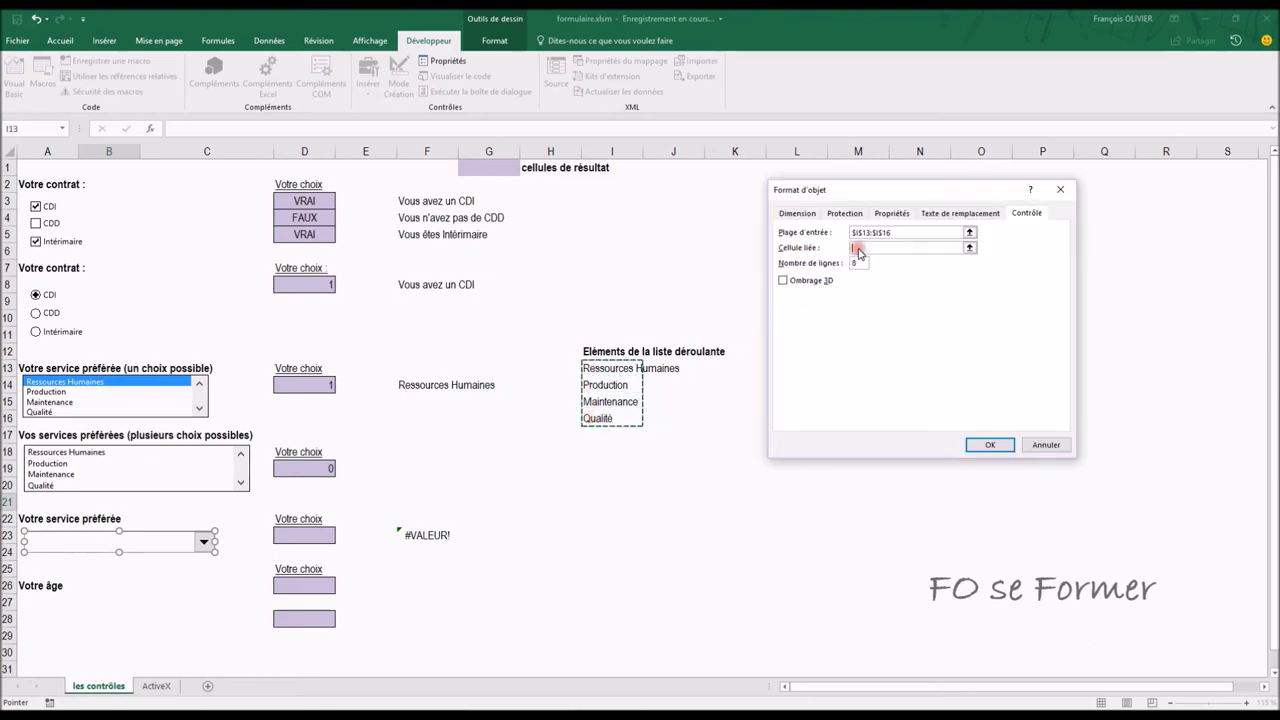
{"action": "left_click", "coordinate": [312, 536]}
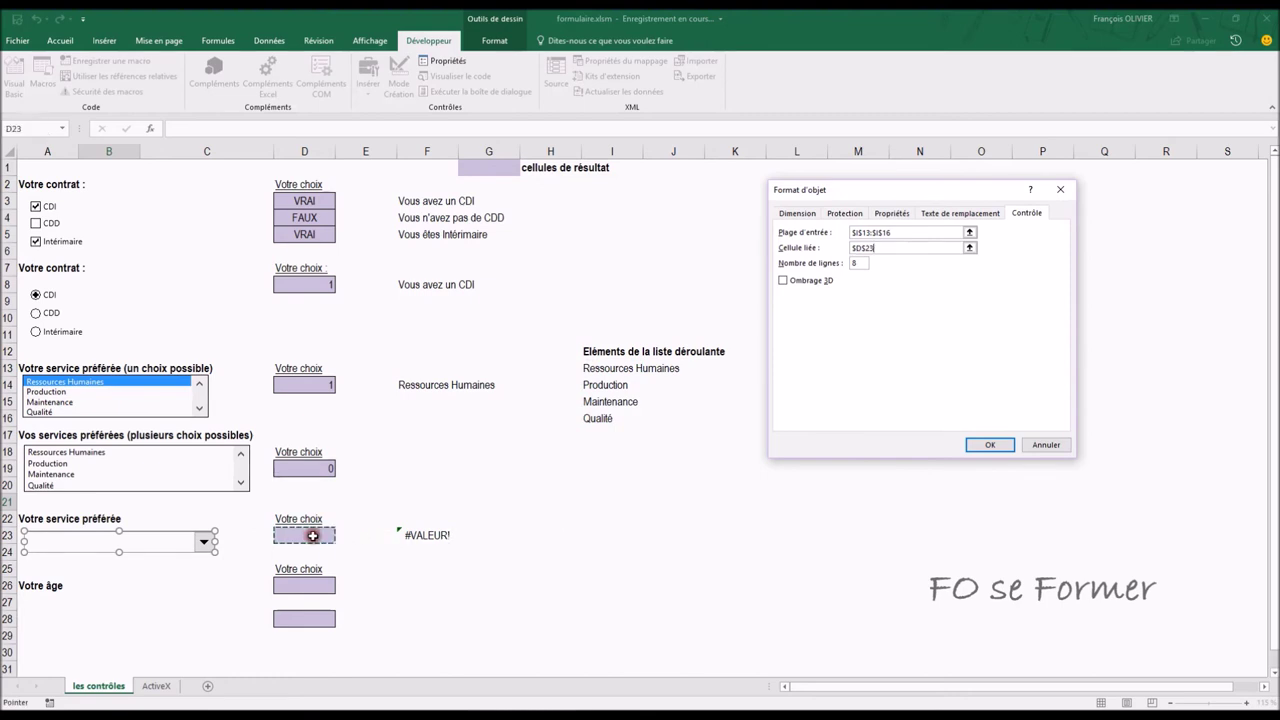
{"action": "left_click", "coordinate": [987, 446]}
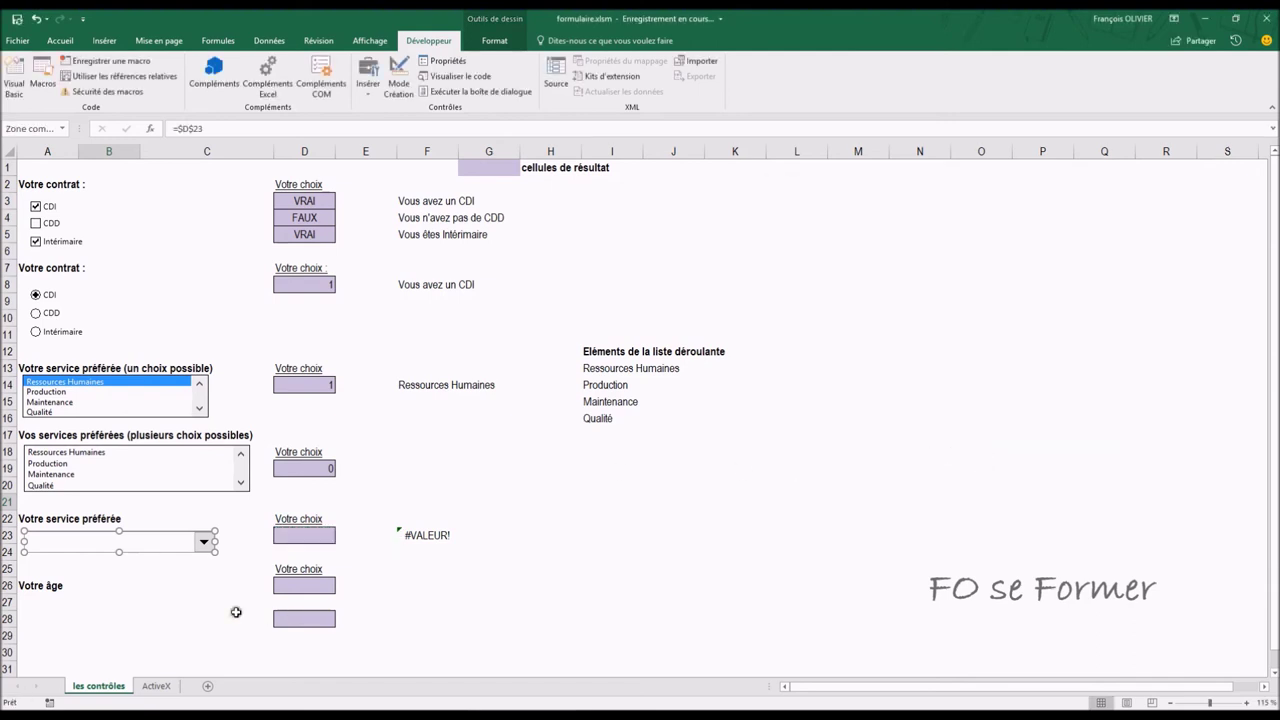
{"action": "left_click", "coordinate": [415, 536]}
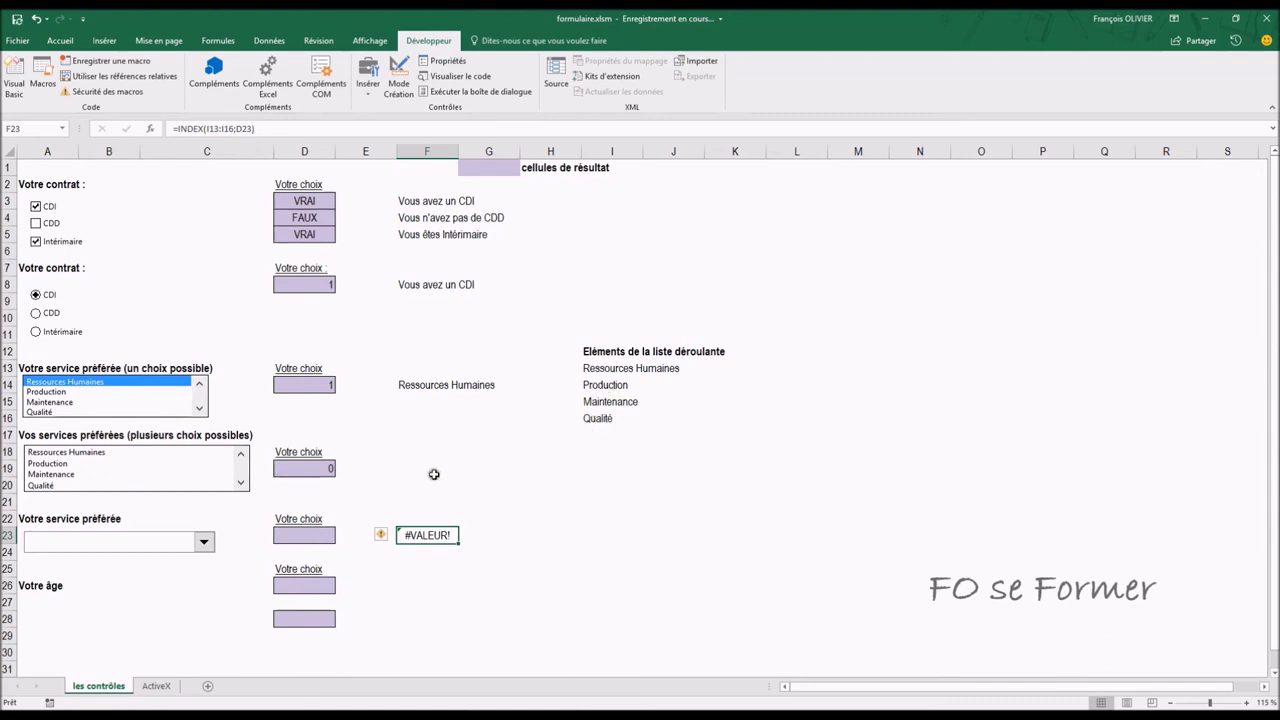
Step: Pick Ressources Humaines, then Production, then Qualité from the service dropdown
{"action": "left_click", "coordinate": [204, 543]}
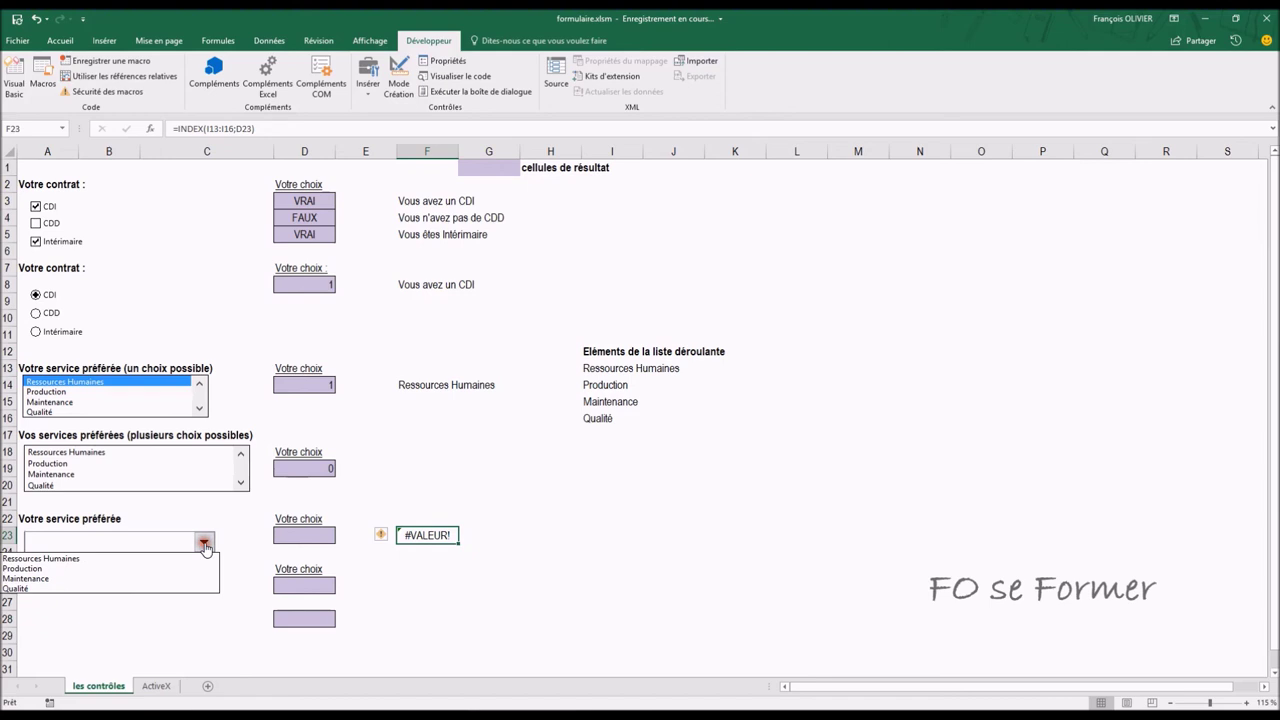
{"action": "left_click", "coordinate": [115, 558]}
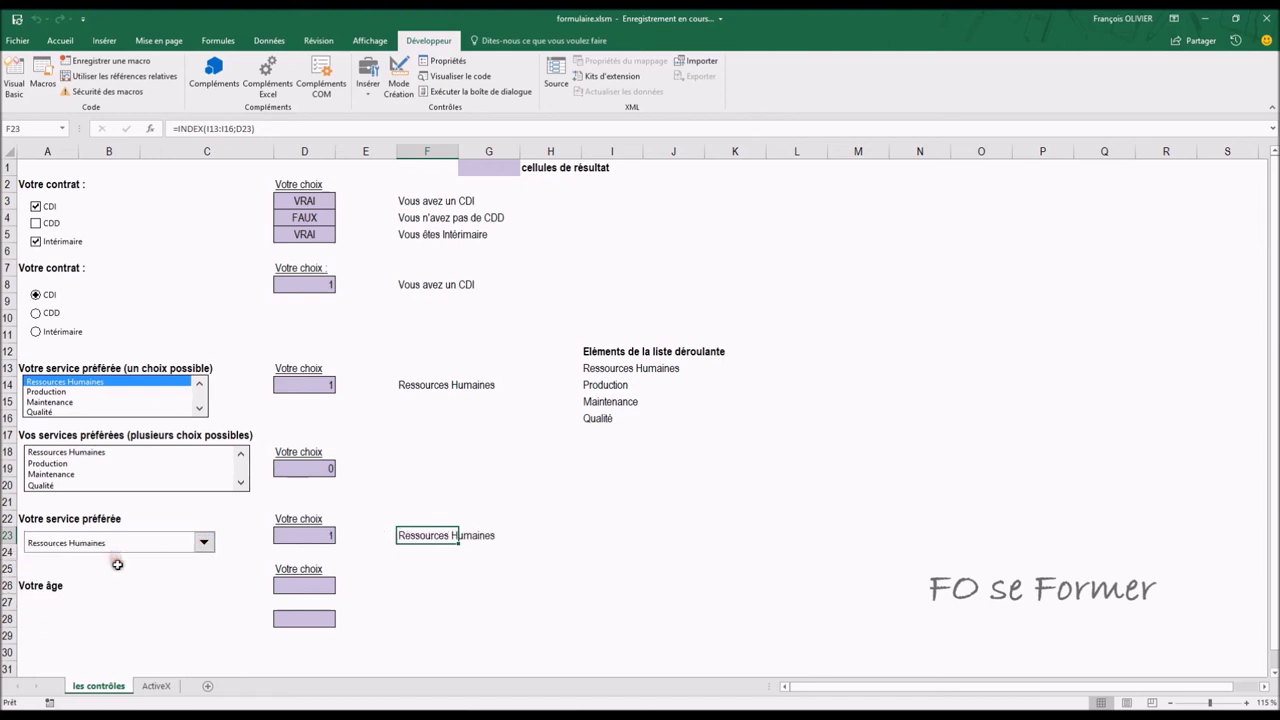
{"action": "left_click", "coordinate": [459, 480]}
{"action": "left_click", "coordinate": [206, 545]}
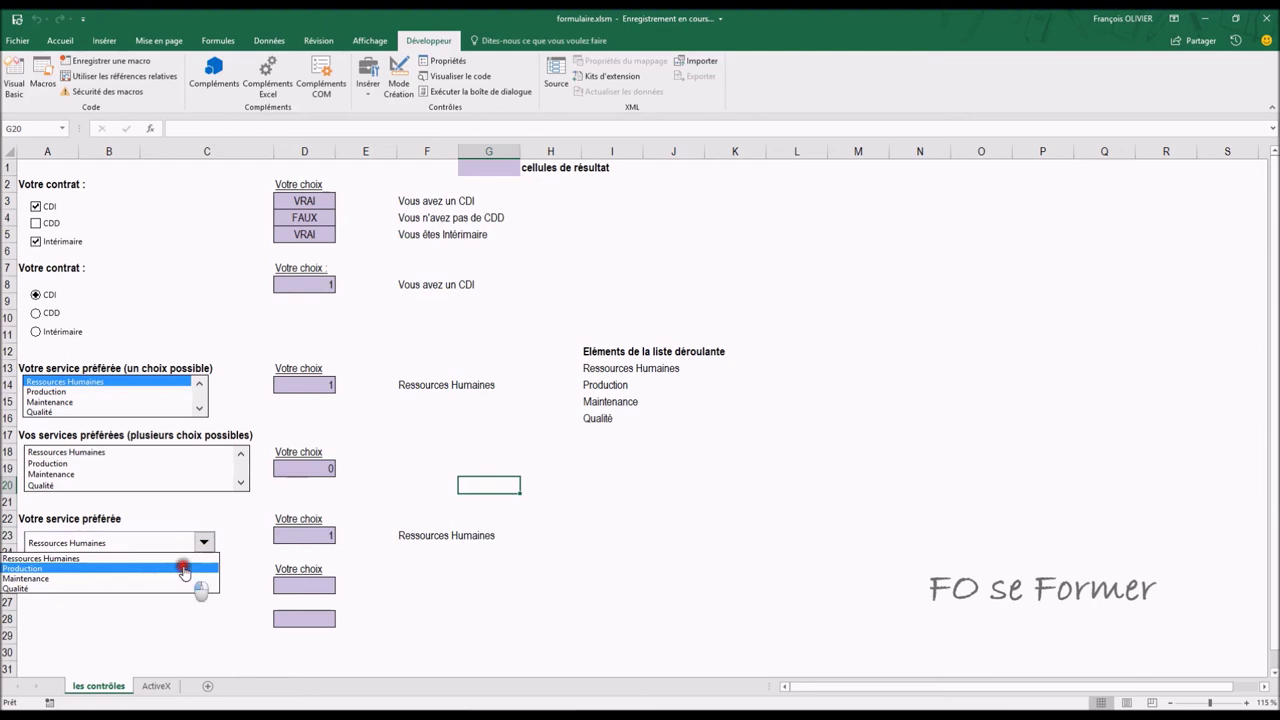
{"action": "left_click", "coordinate": [183, 569]}
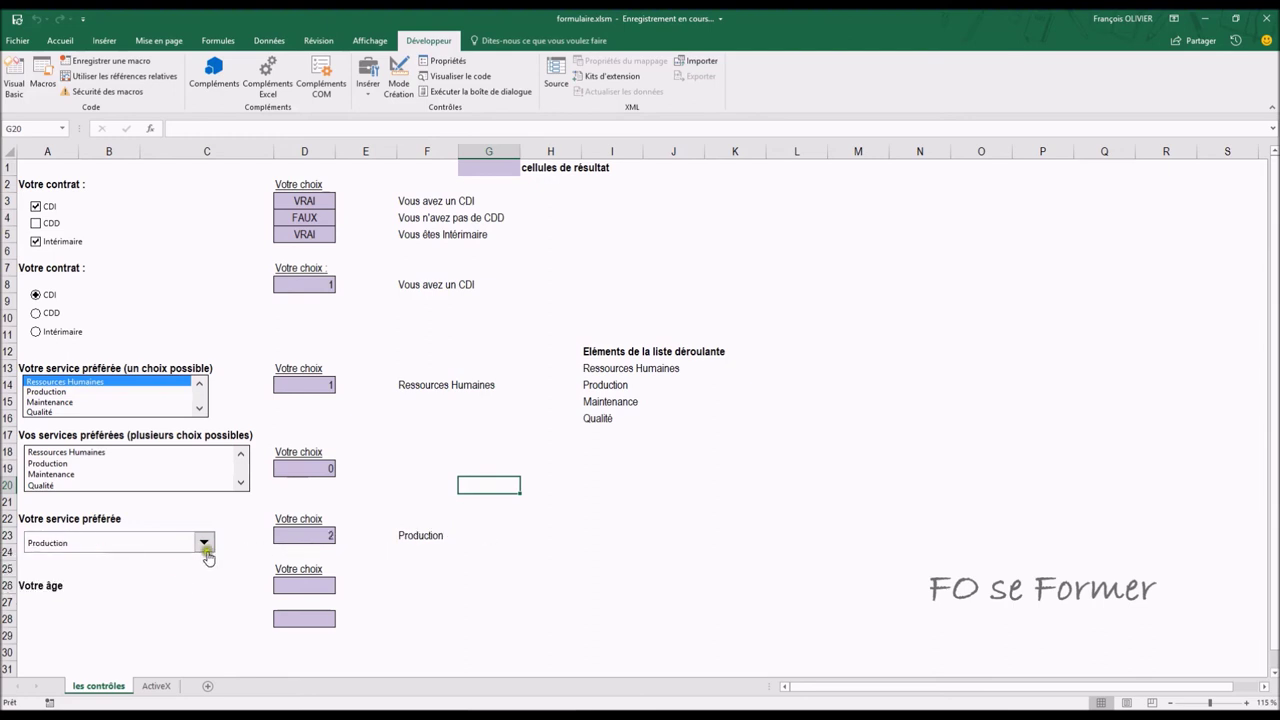
{"action": "left_click", "coordinate": [204, 542]}
{"action": "left_click", "coordinate": [175, 588]}
{"action": "left_click", "coordinate": [201, 552]}
{"action": "left_click", "coordinate": [204, 543]}
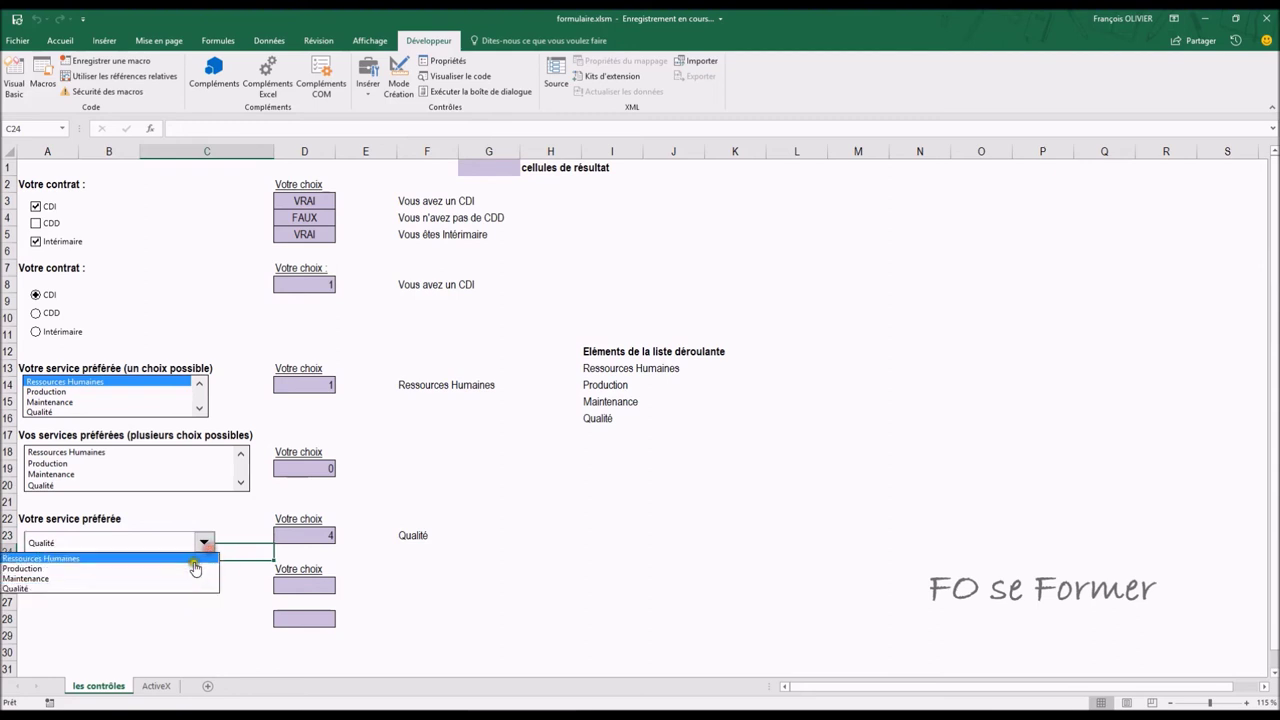
{"action": "left_click", "coordinate": [172, 588]}
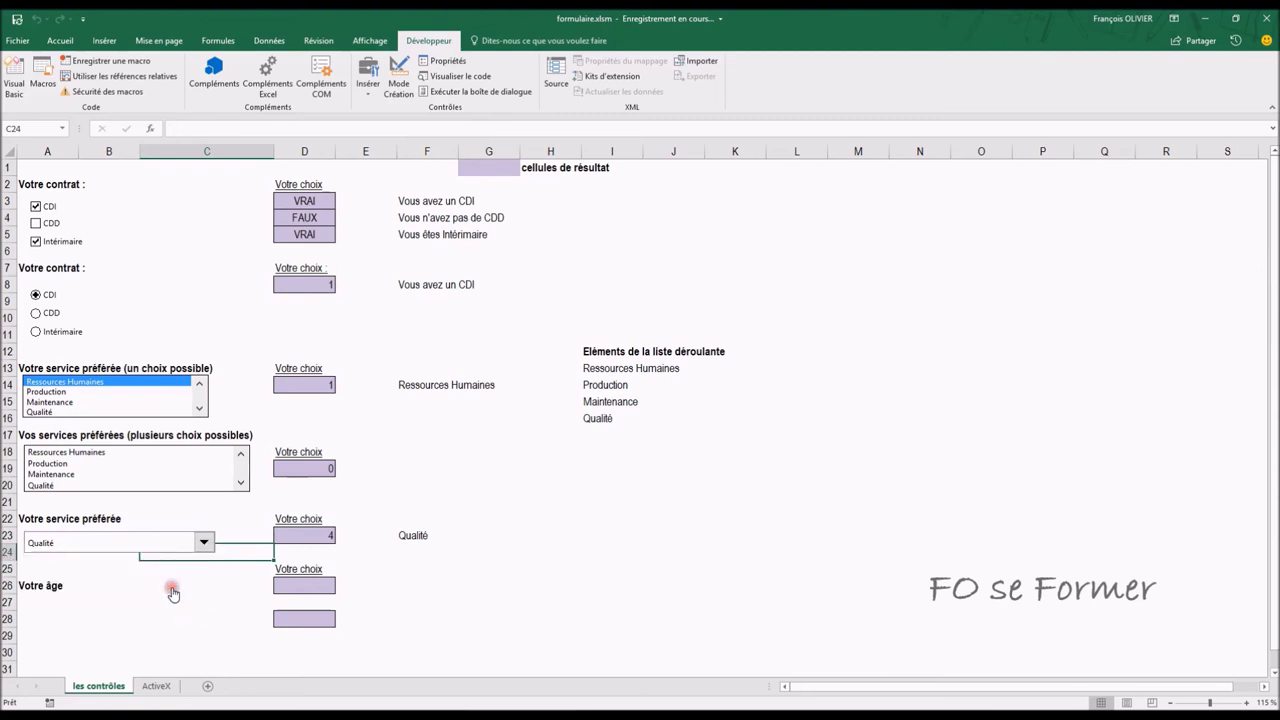
Step: Try Maintenance, Ressources Humaines and Production, finishing on Maintenance so D23 shows 3
{"action": "left_click", "coordinate": [201, 545]}
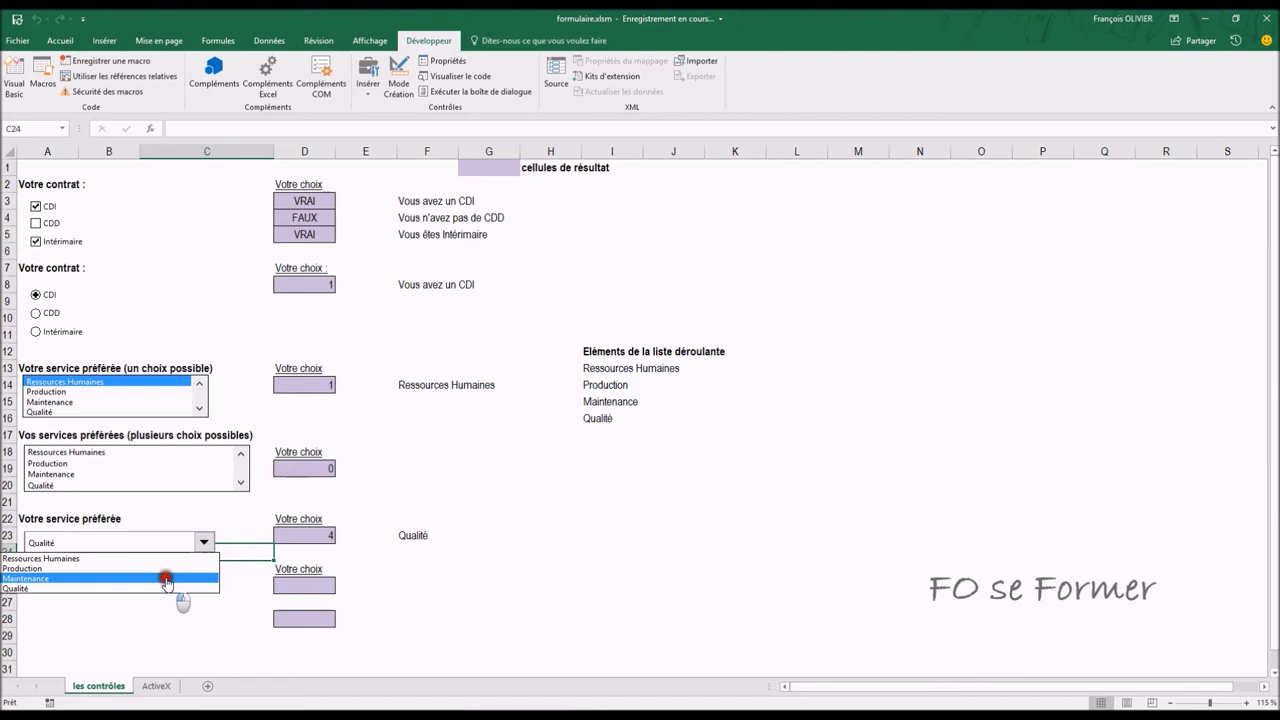
{"action": "left_click", "coordinate": [175, 575]}
{"action": "left_click", "coordinate": [201, 546]}
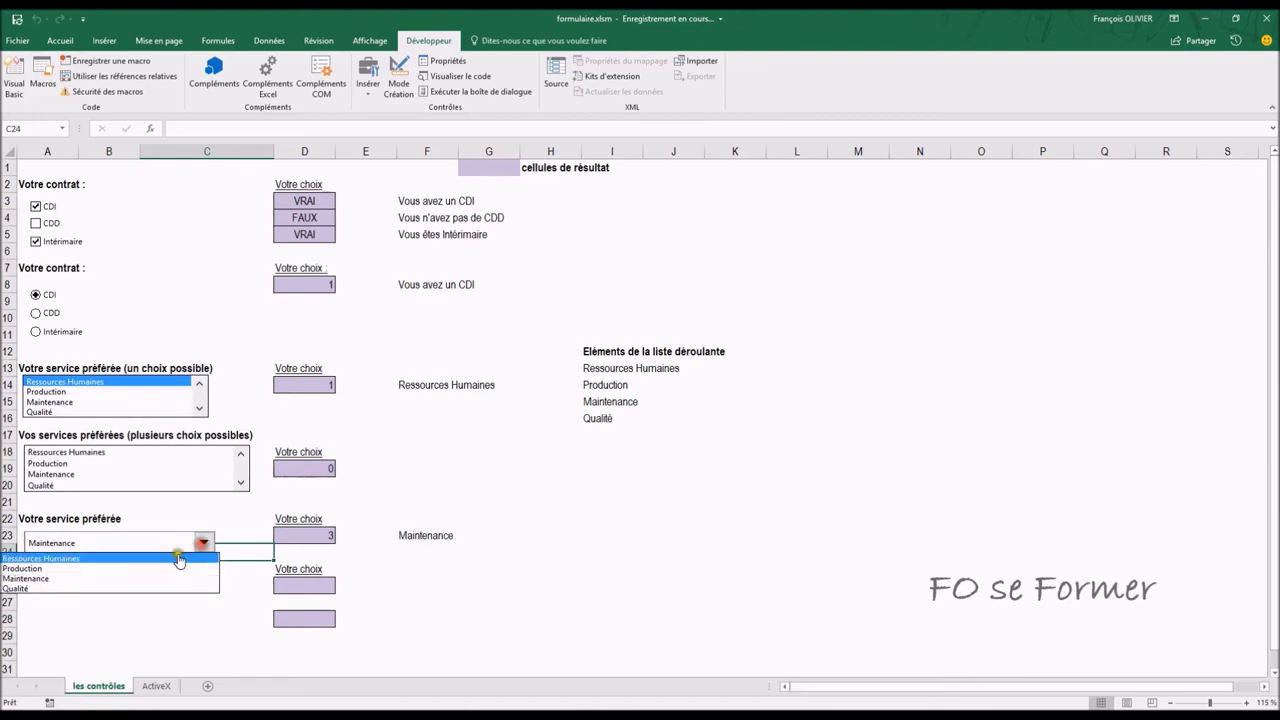
{"action": "left_click", "coordinate": [174, 558]}
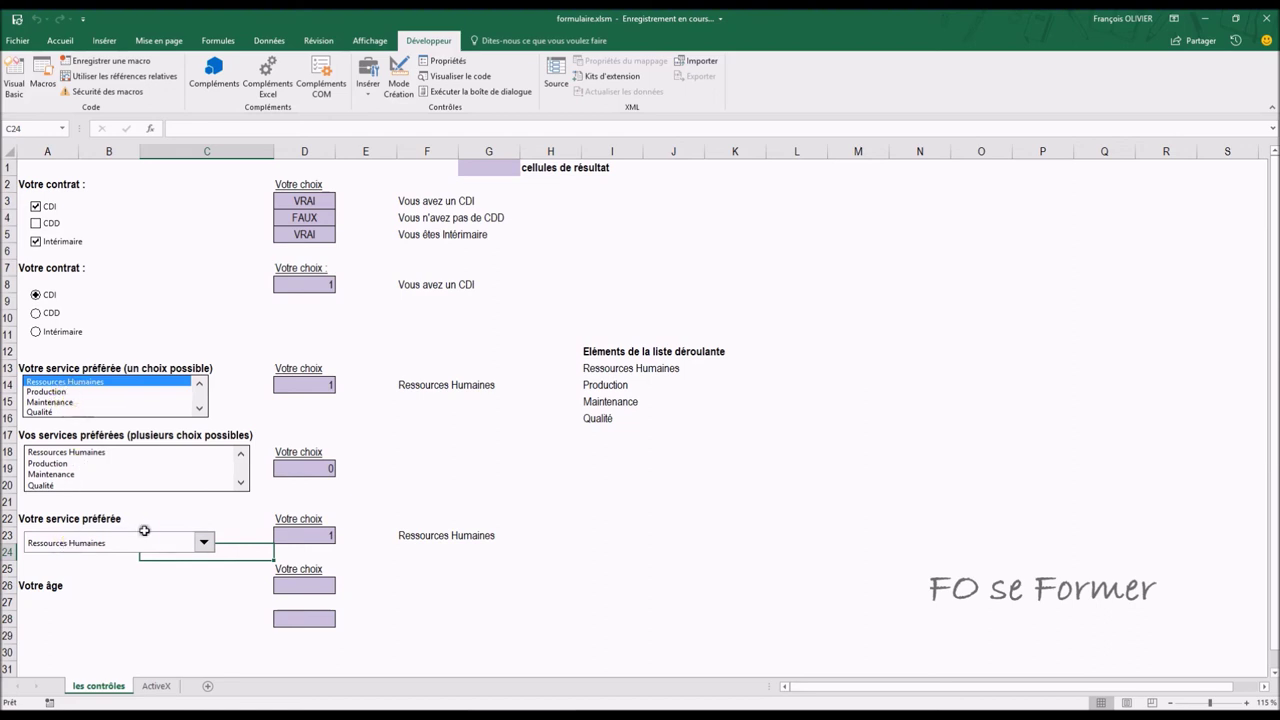
{"action": "left_click", "coordinate": [203, 543]}
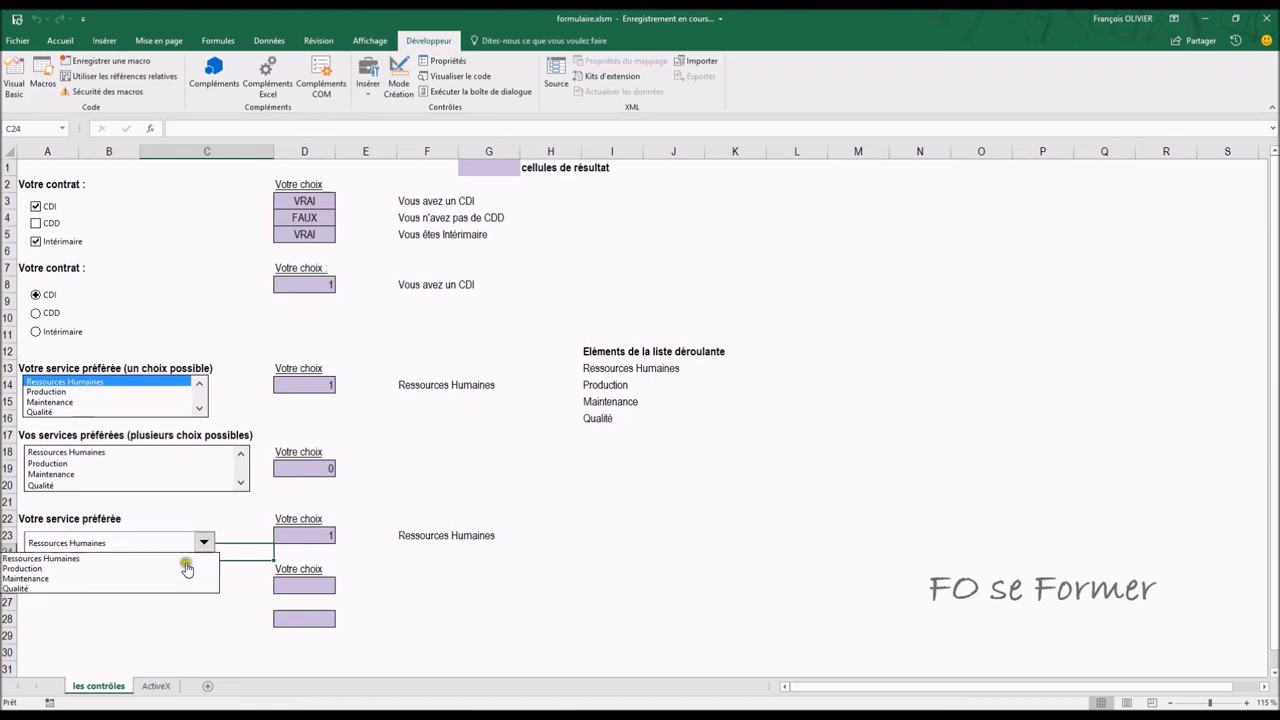
{"action": "left_click", "coordinate": [186, 568]}
{"action": "left_click", "coordinate": [203, 545]}
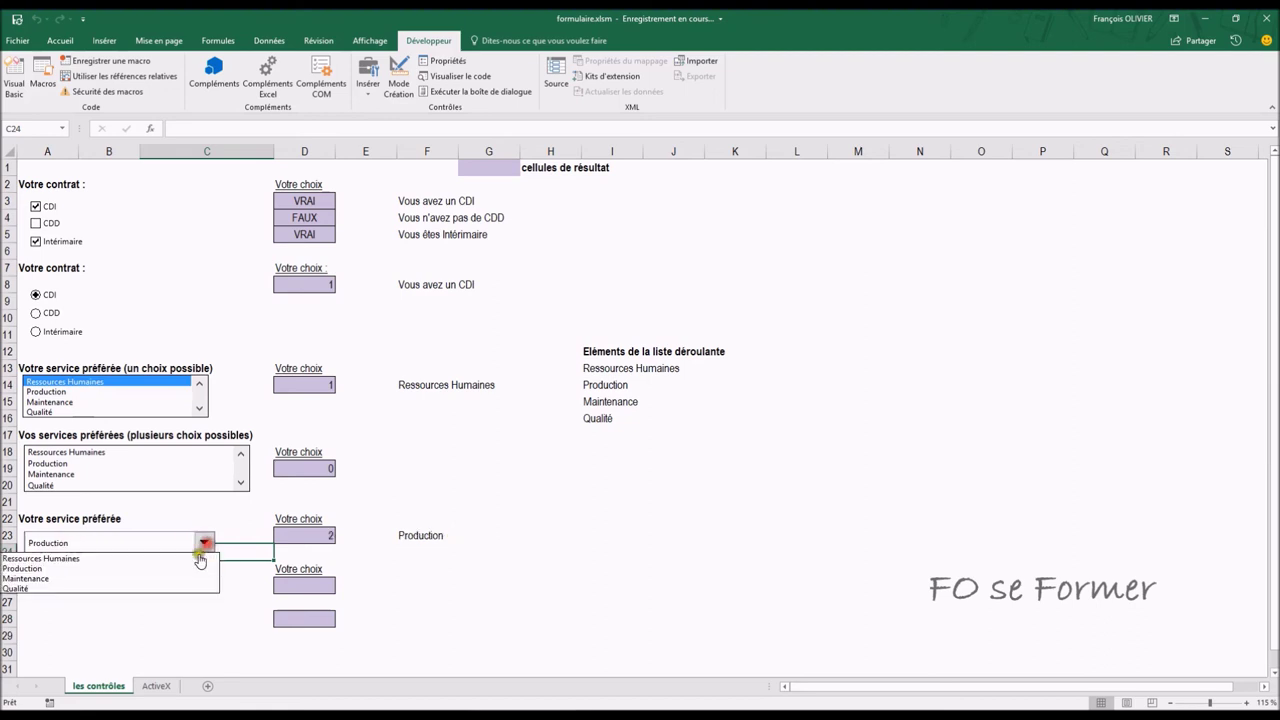
{"action": "left_click", "coordinate": [176, 577]}
{"action": "left_click", "coordinate": [204, 542]}
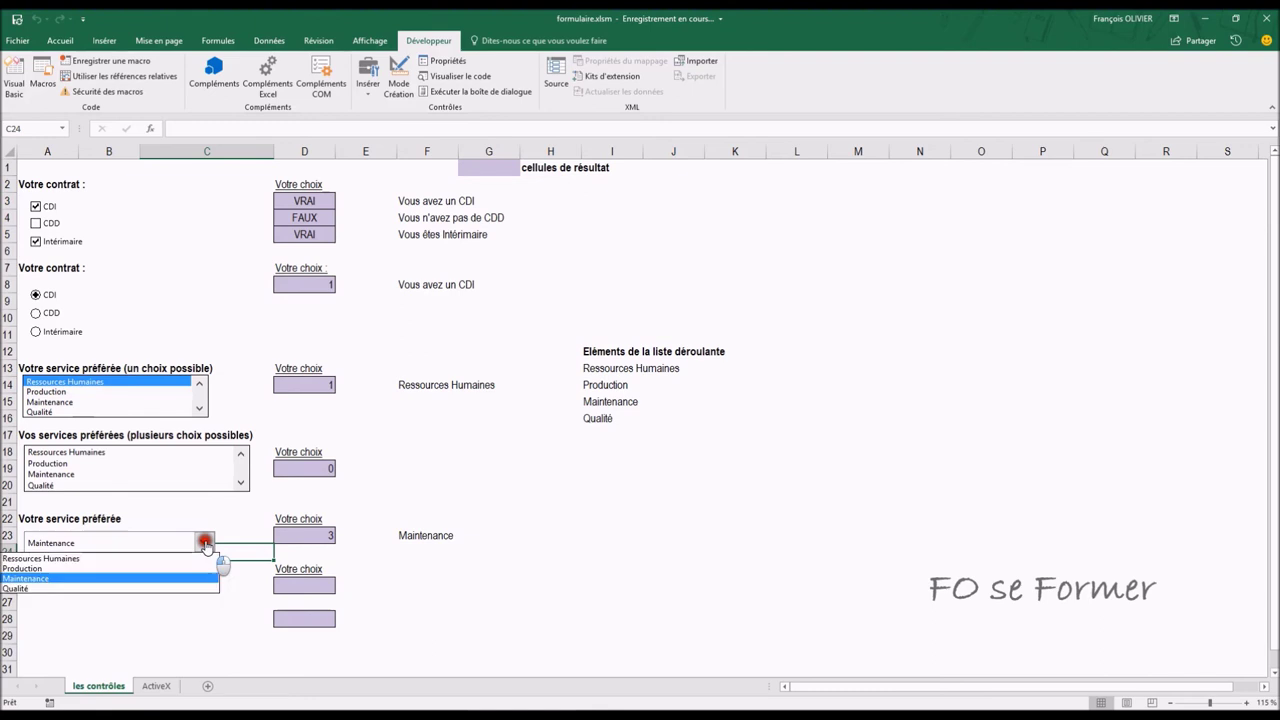
{"action": "left_click", "coordinate": [178, 591]}
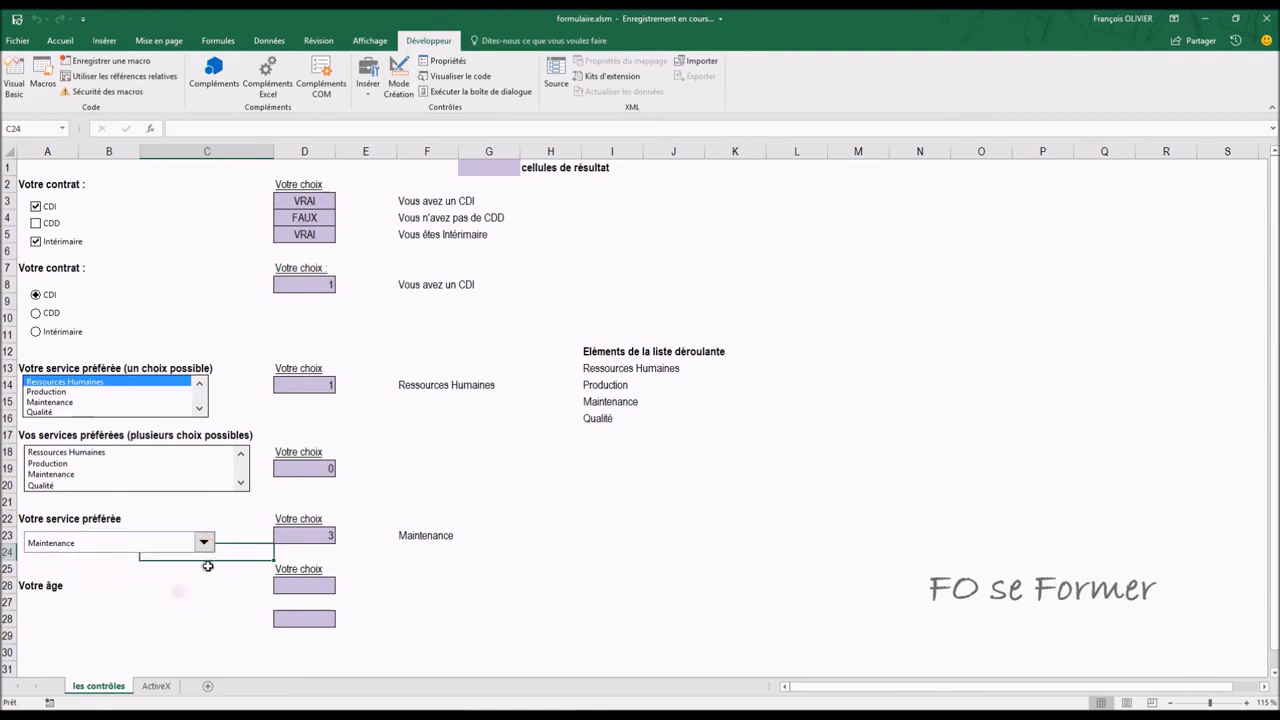
{"action": "left_click", "coordinate": [201, 589]}
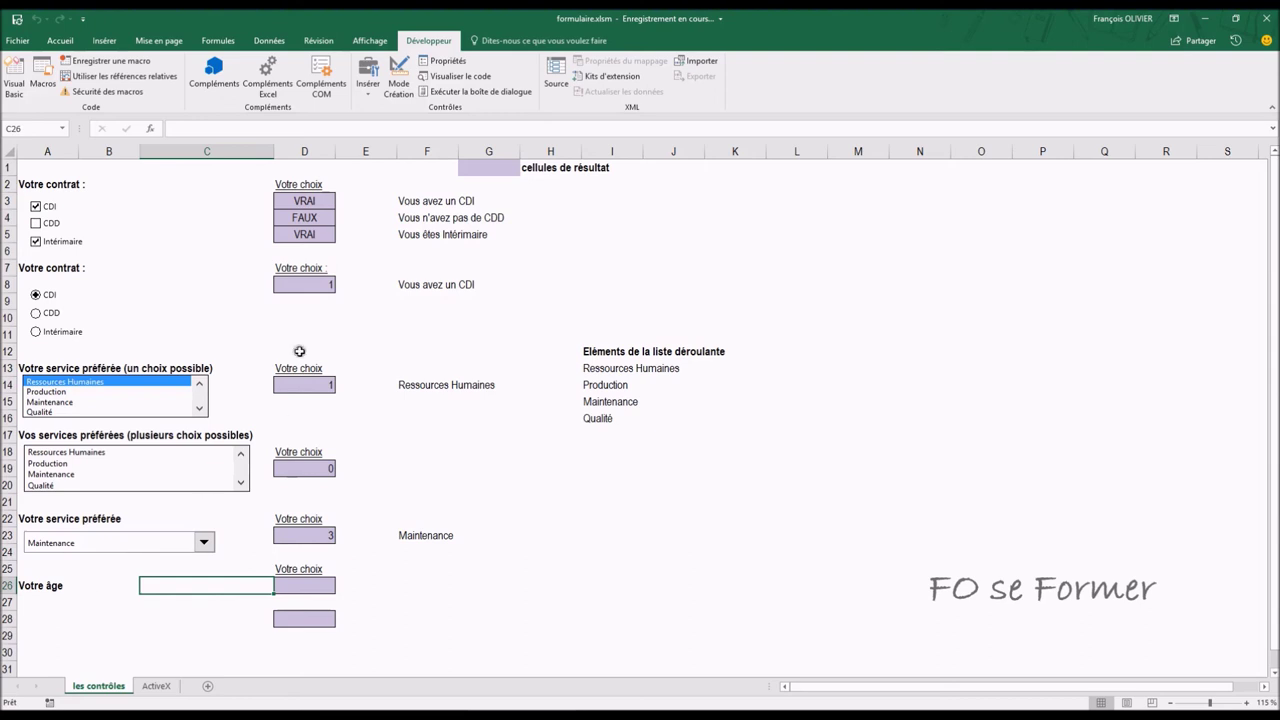
Step: Draw a spin button beside Votre âge and open its Format de contrôle settings
{"action": "left_click", "coordinate": [369, 84]}
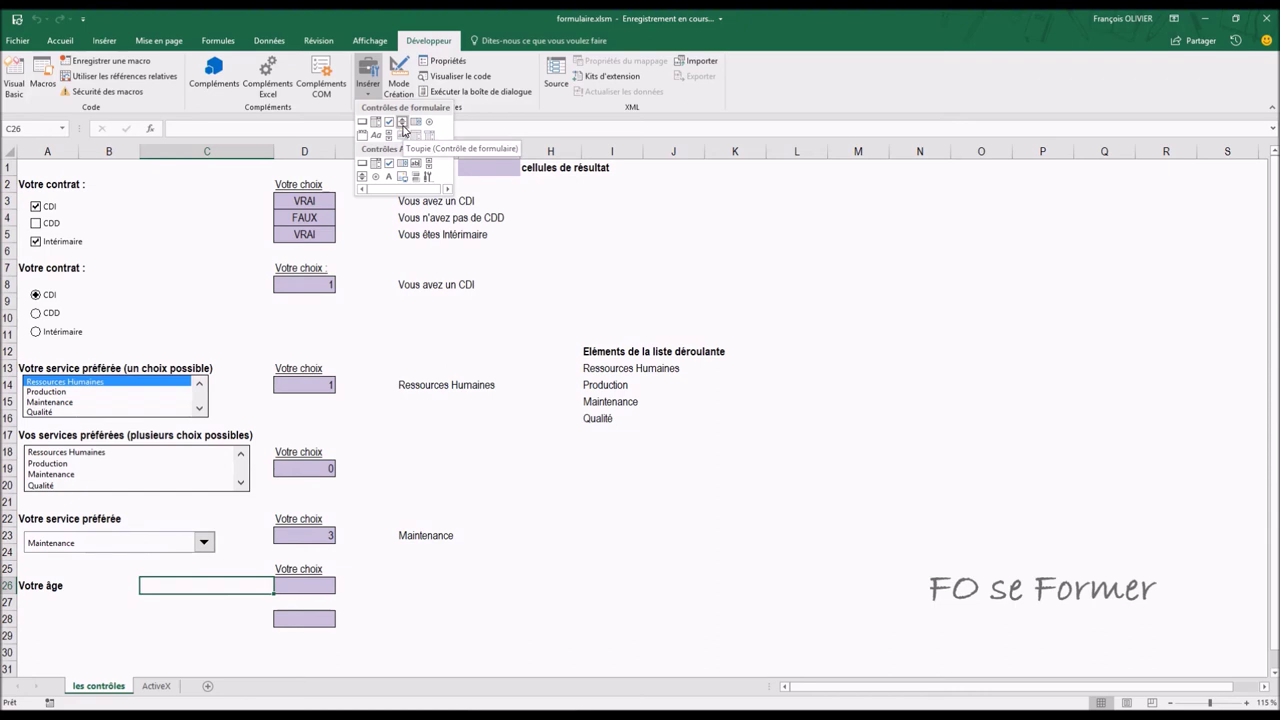
{"action": "left_click", "coordinate": [402, 122]}
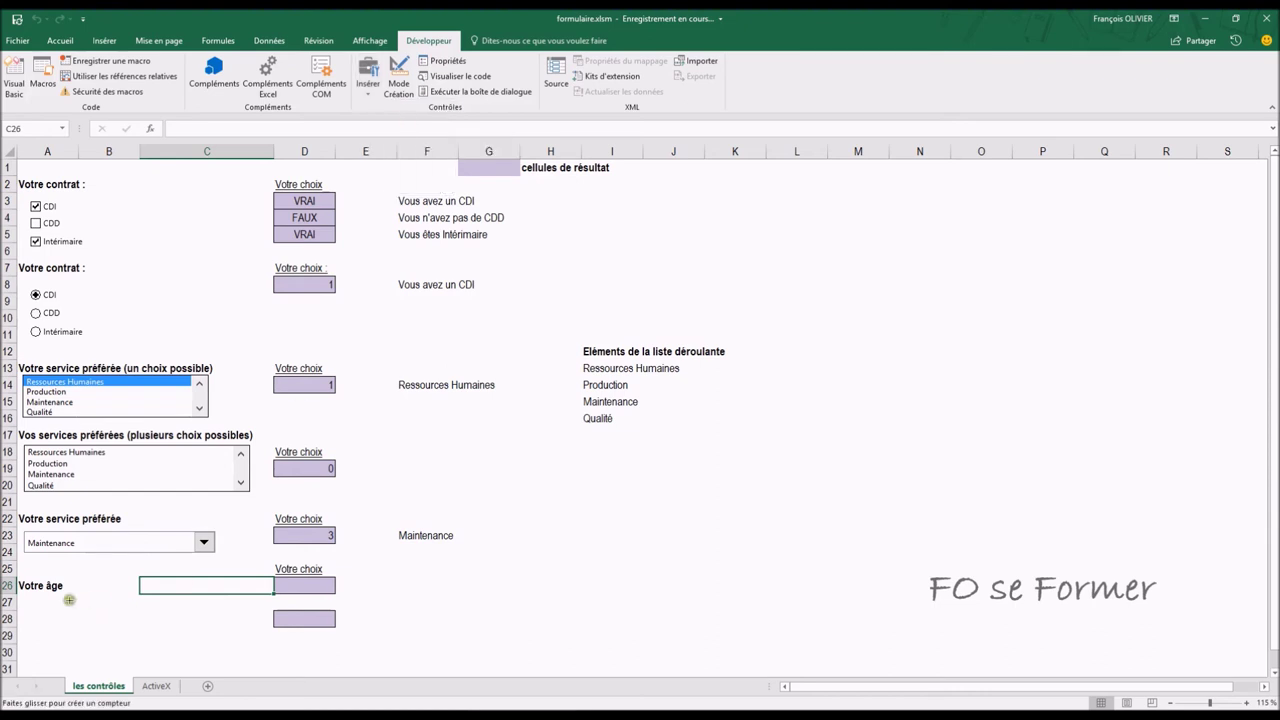
{"action": "left_click_drag", "start_coordinate": [76, 583], "coordinate": [95, 630]}
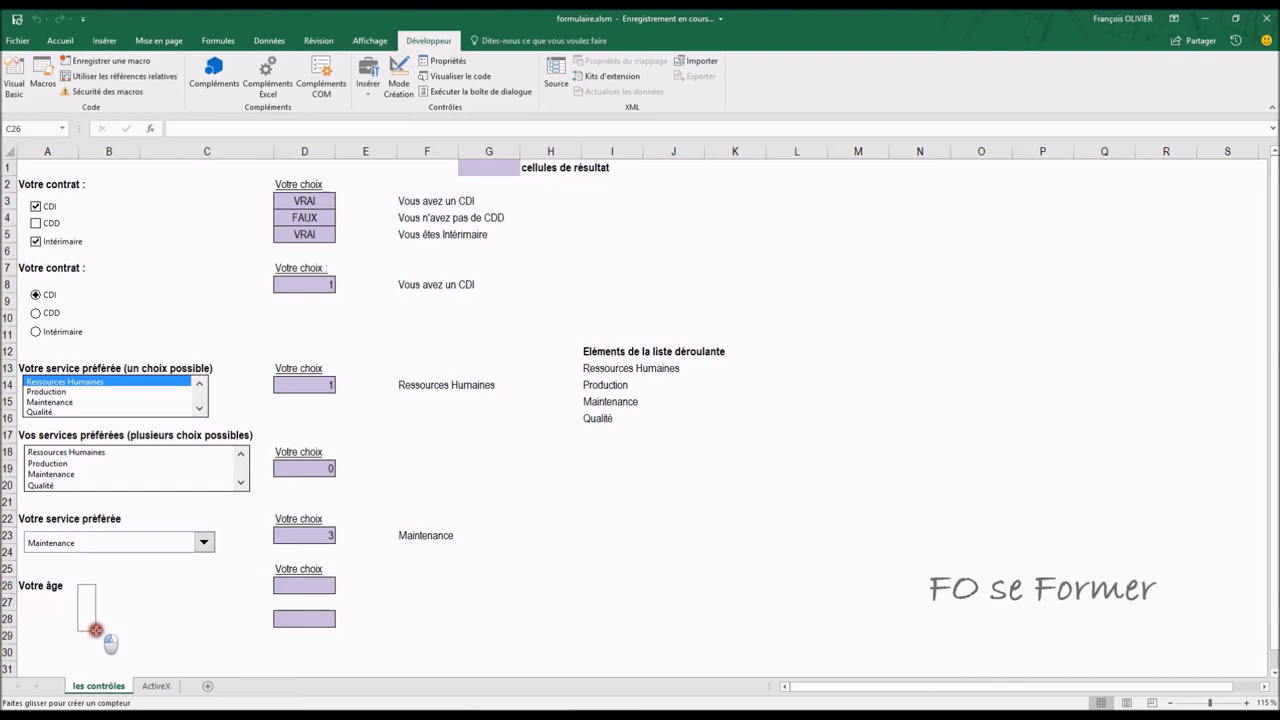
{"action": "left_click_drag", "start_coordinate": [95, 630], "coordinate": [95, 630]}
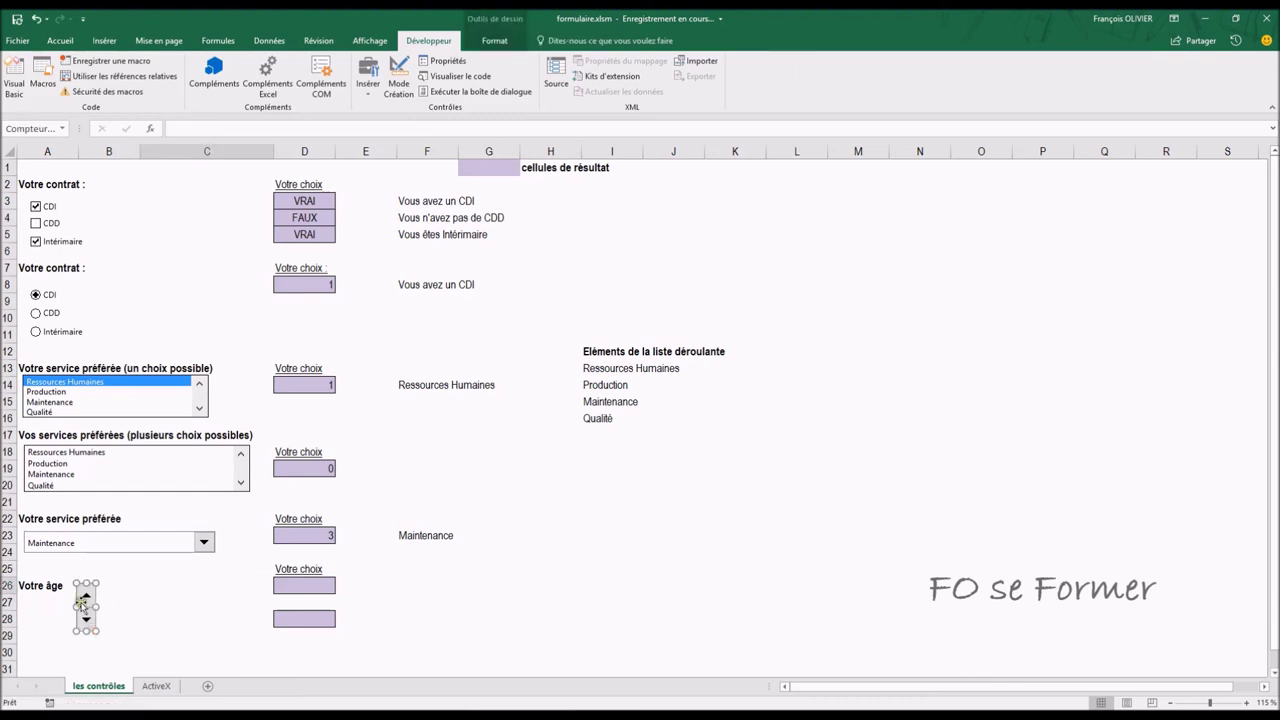
{"action": "right_click", "coordinate": [83, 596]}
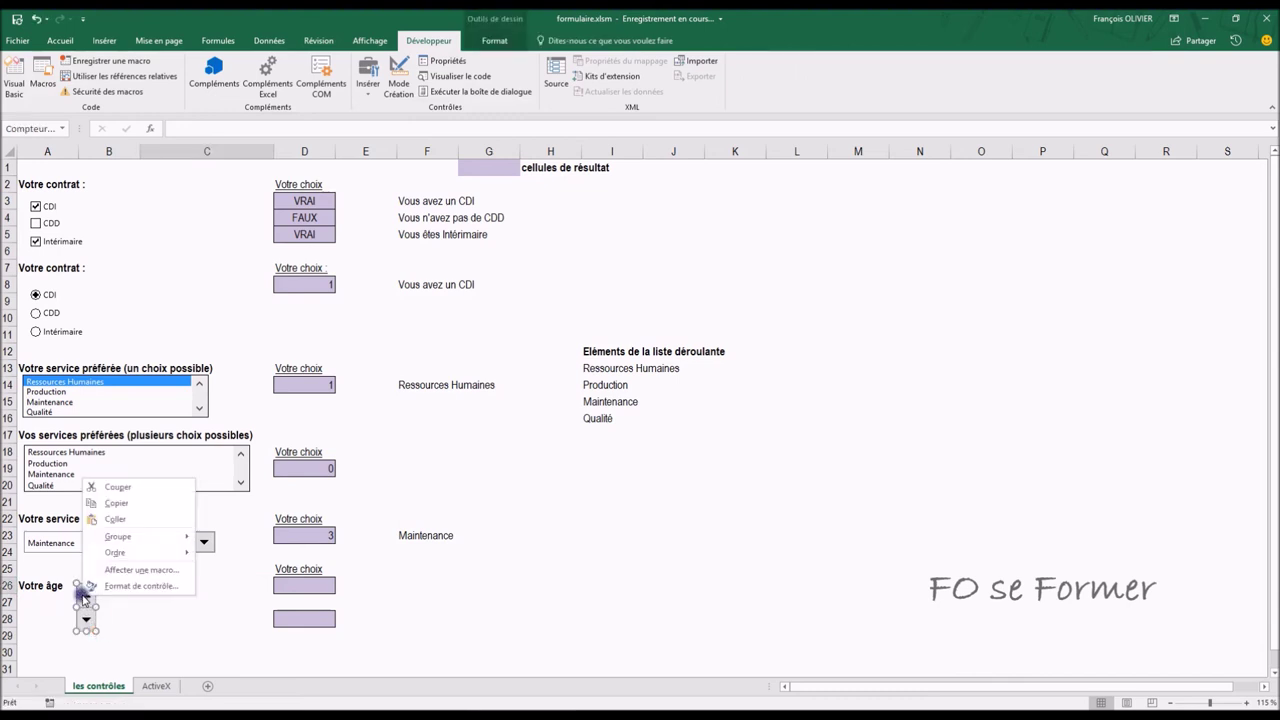
{"action": "left_click", "coordinate": [142, 586]}
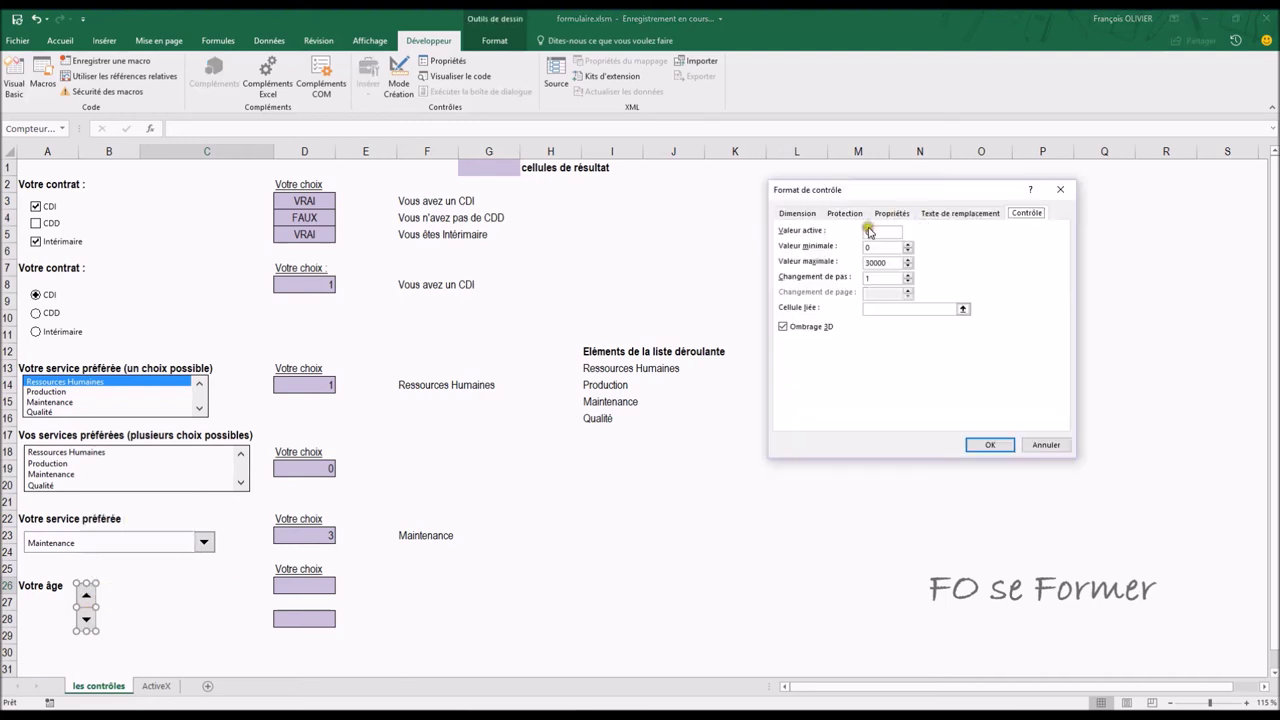
Step: Set the spin button to current value 18, minimum 16, maximum 62, linked to $D$26
{"action": "left_click_drag", "start_coordinate": [871, 233], "coordinate": [848, 237]}
{"action": "type", "text": "8"}
{"action": "left_click", "coordinate": [876, 247]}
{"action": "type", "text": "18"}
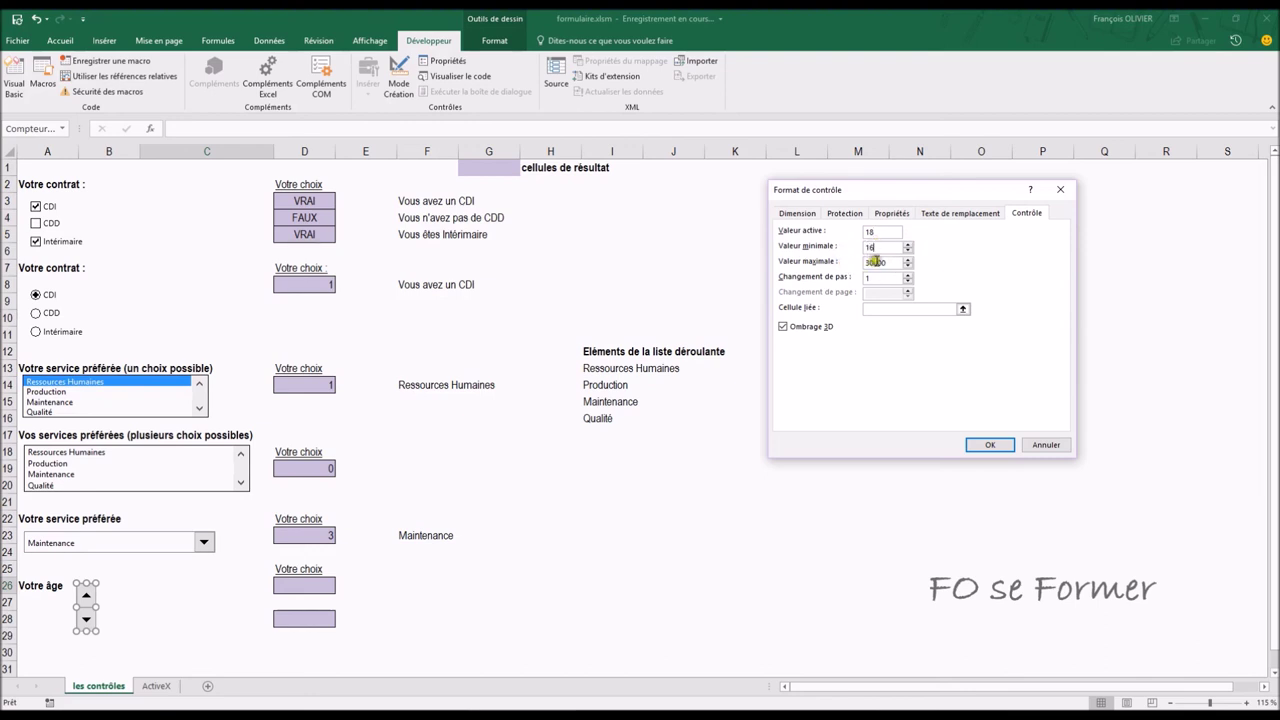
{"action": "left_click", "coordinate": [875, 261]}
{"action": "left_click_drag", "start_coordinate": [885, 261], "coordinate": [838, 266]}
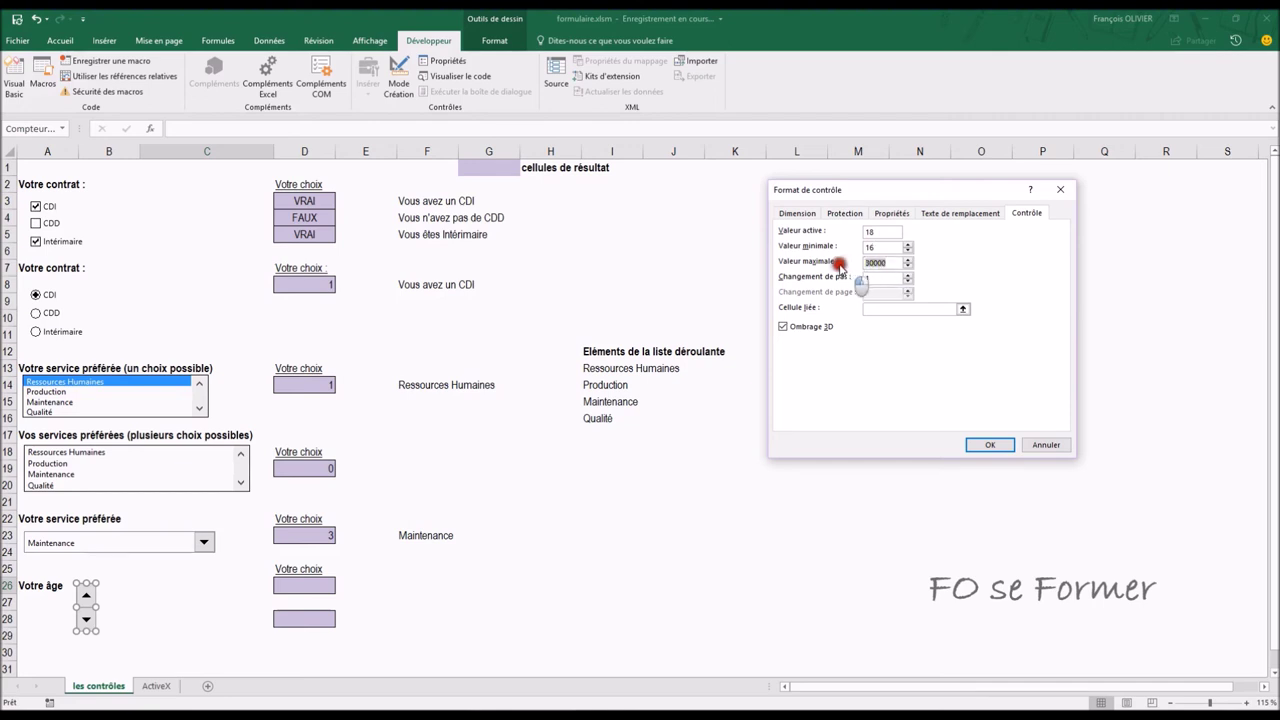
{"action": "type", "text": "62"}
{"action": "left_click", "coordinate": [873, 277]}
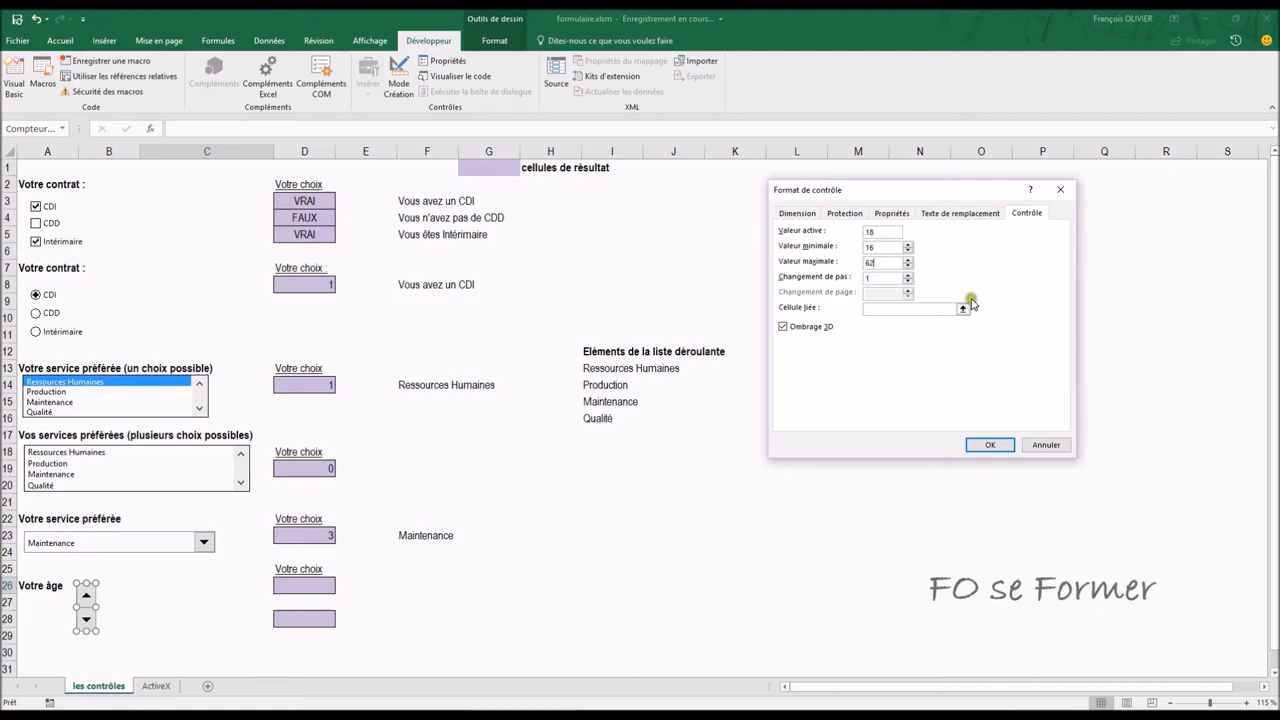
{"action": "left_click", "coordinate": [878, 313]}
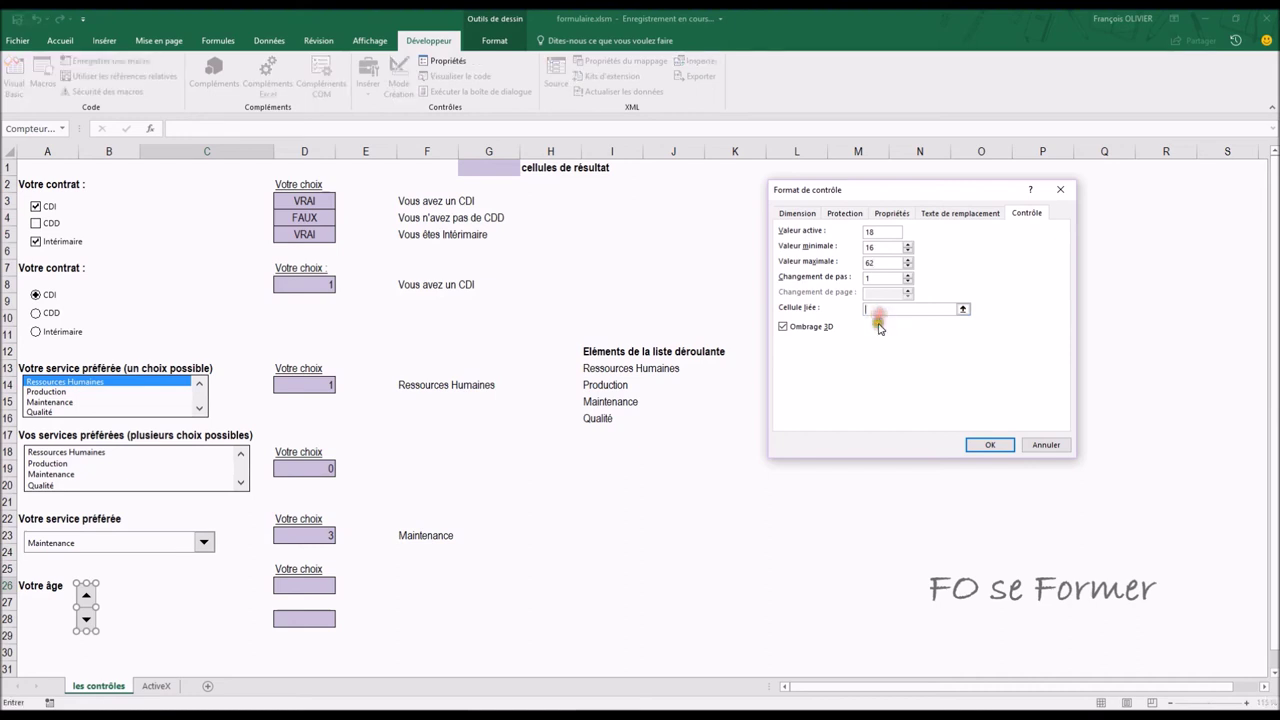
{"action": "left_click", "coordinate": [303, 586]}
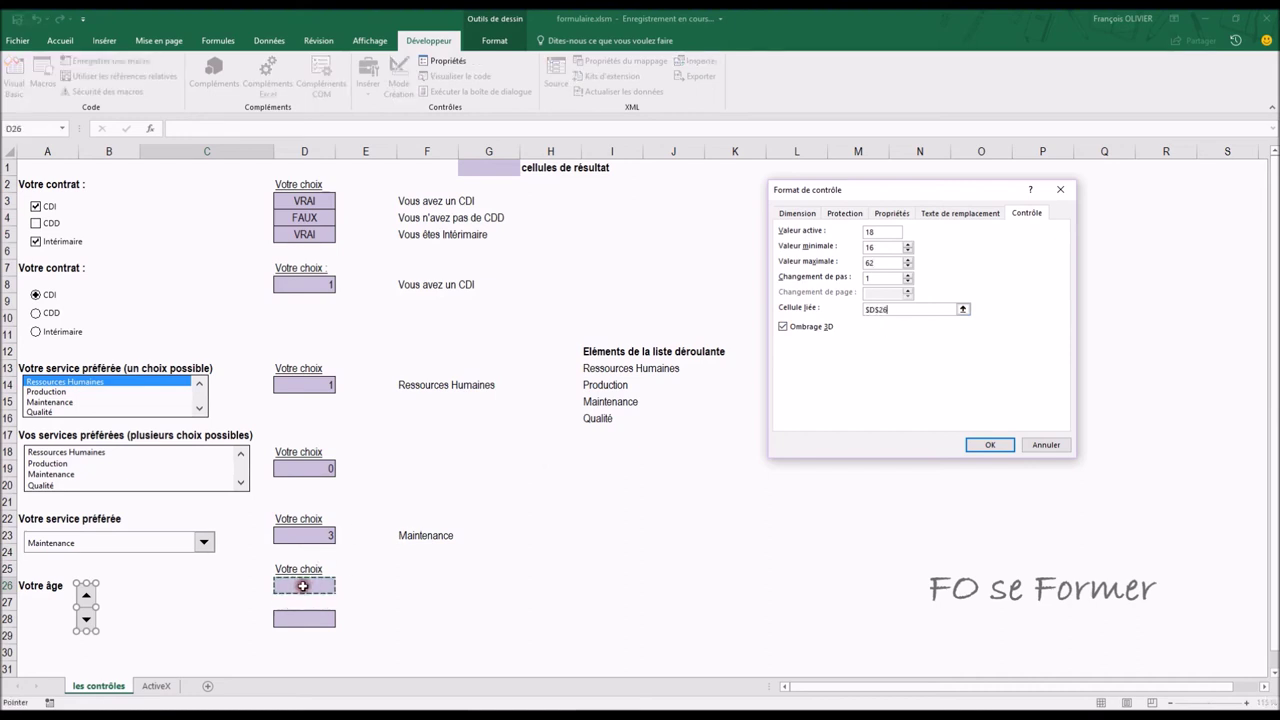
Step: Apply the spin button settings and step the age in D26 up and down to test it
{"action": "left_click", "coordinate": [990, 445]}
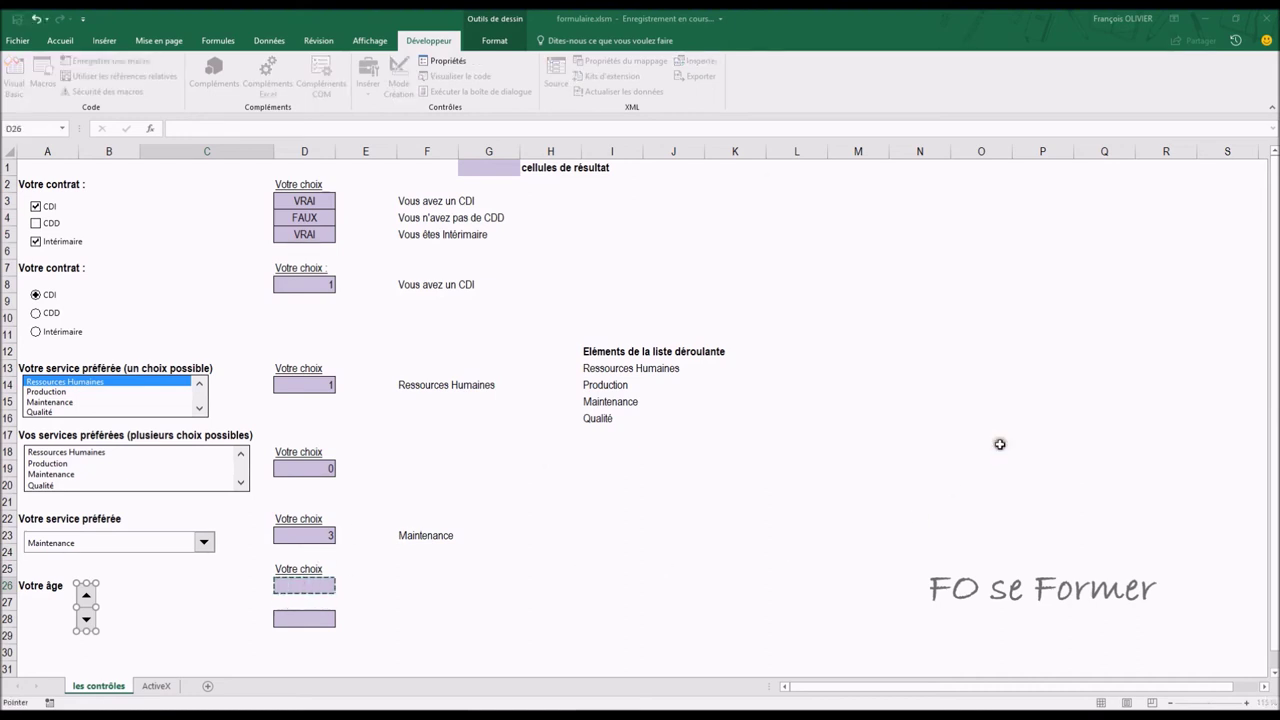
{"action": "left_click", "coordinate": [416, 569]}
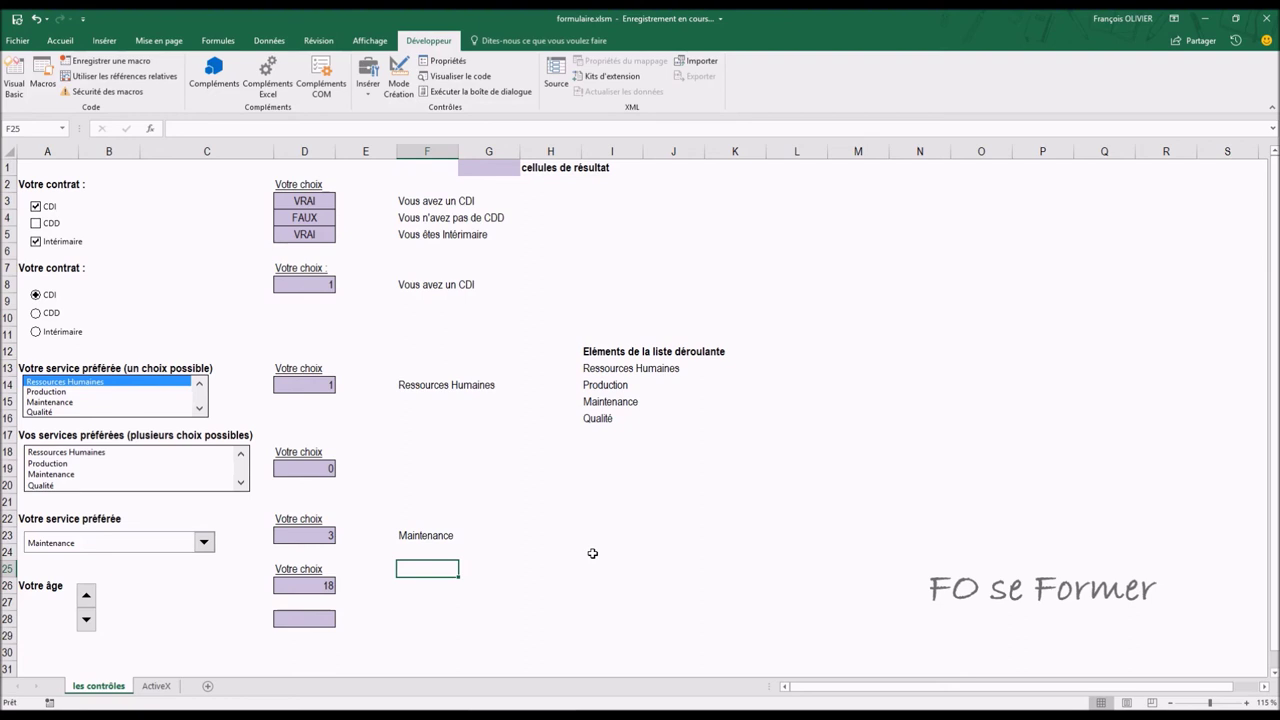
{"action": "left_click", "coordinate": [88, 594]}
{"action": "left_click", "coordinate": [88, 595]}
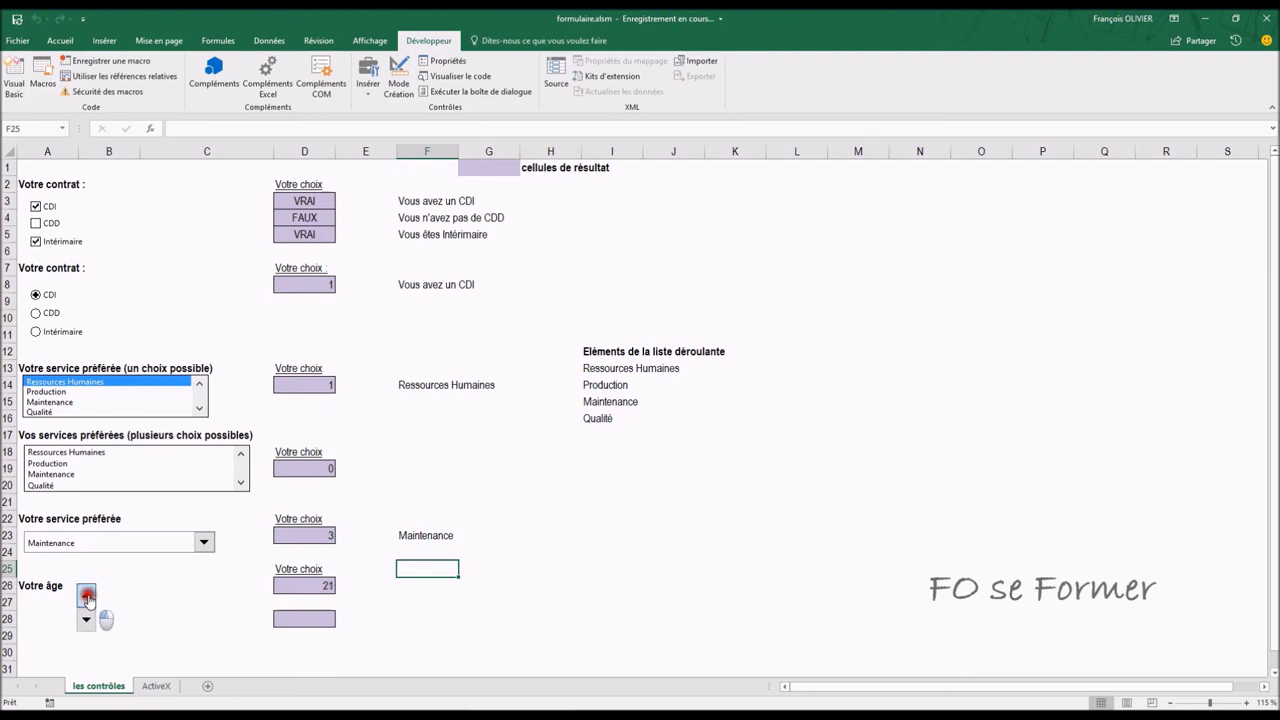
{"action": "left_click", "coordinate": [88, 595]}
{"action": "left_click", "coordinate": [83, 620]}
{"action": "left_click", "coordinate": [83, 620]}
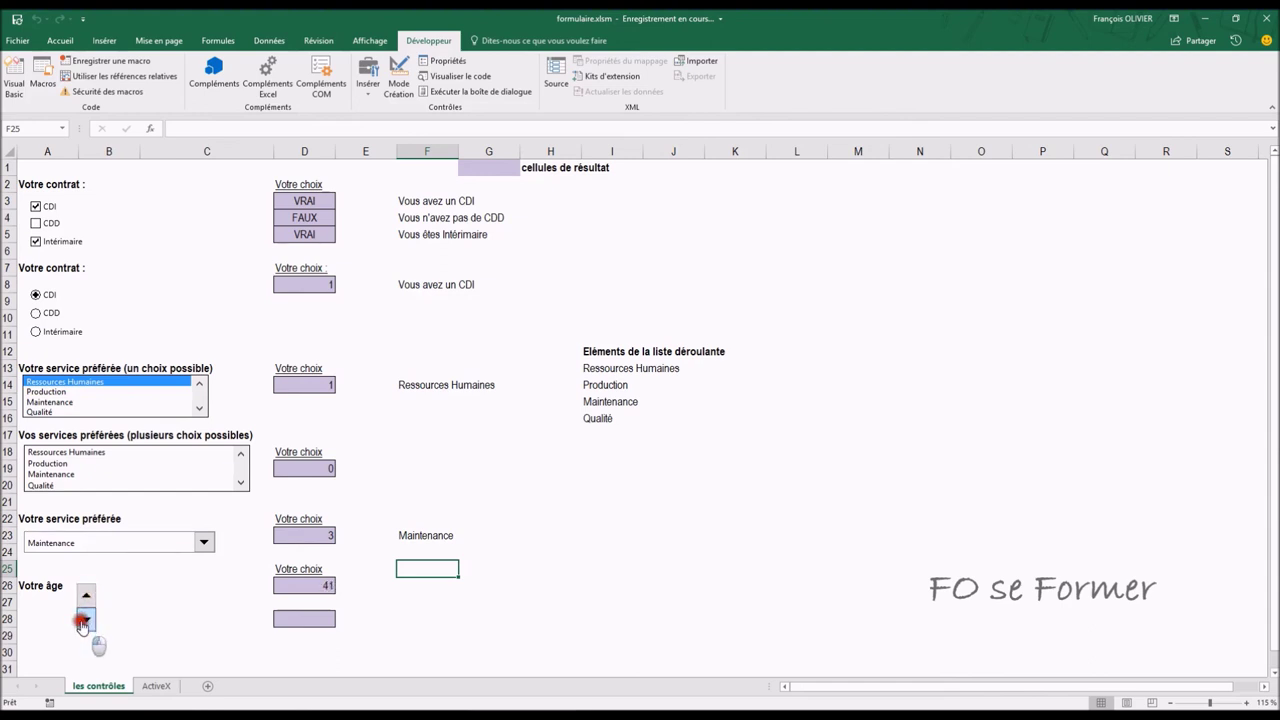
{"action": "left_click", "coordinate": [83, 620]}
{"action": "left_click", "coordinate": [90, 596]}
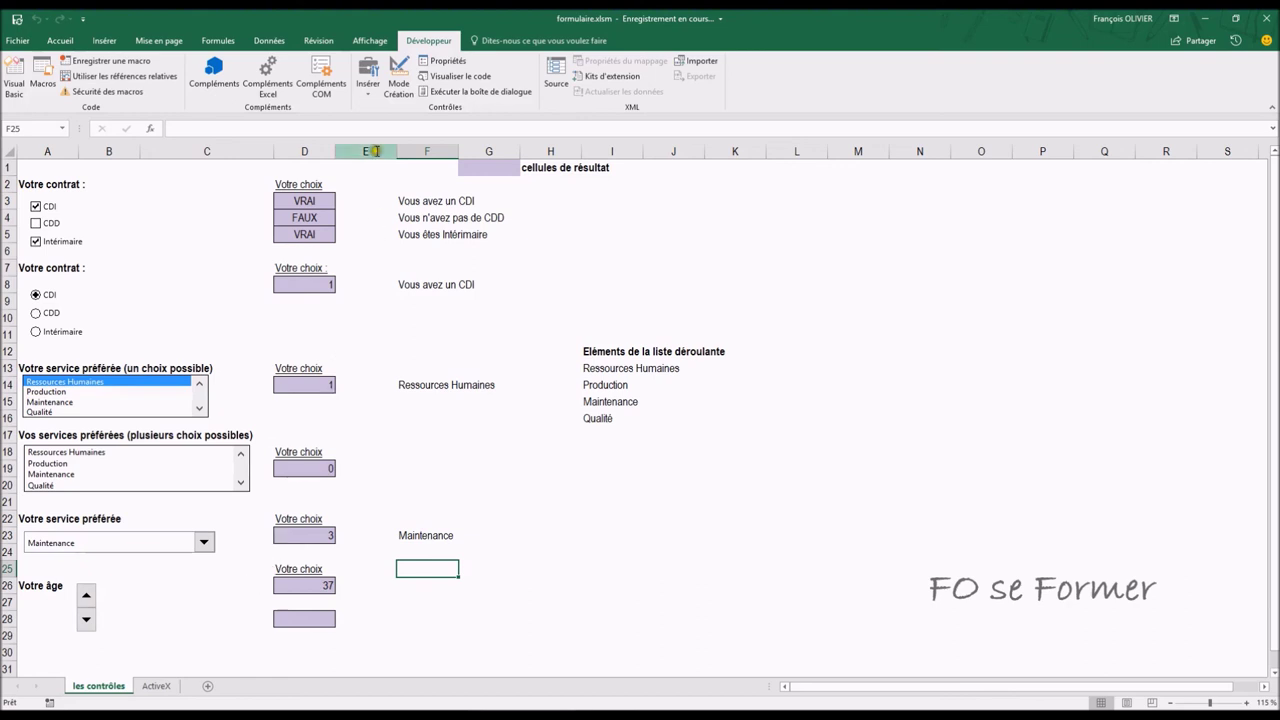
{"action": "left_click", "coordinate": [370, 90]}
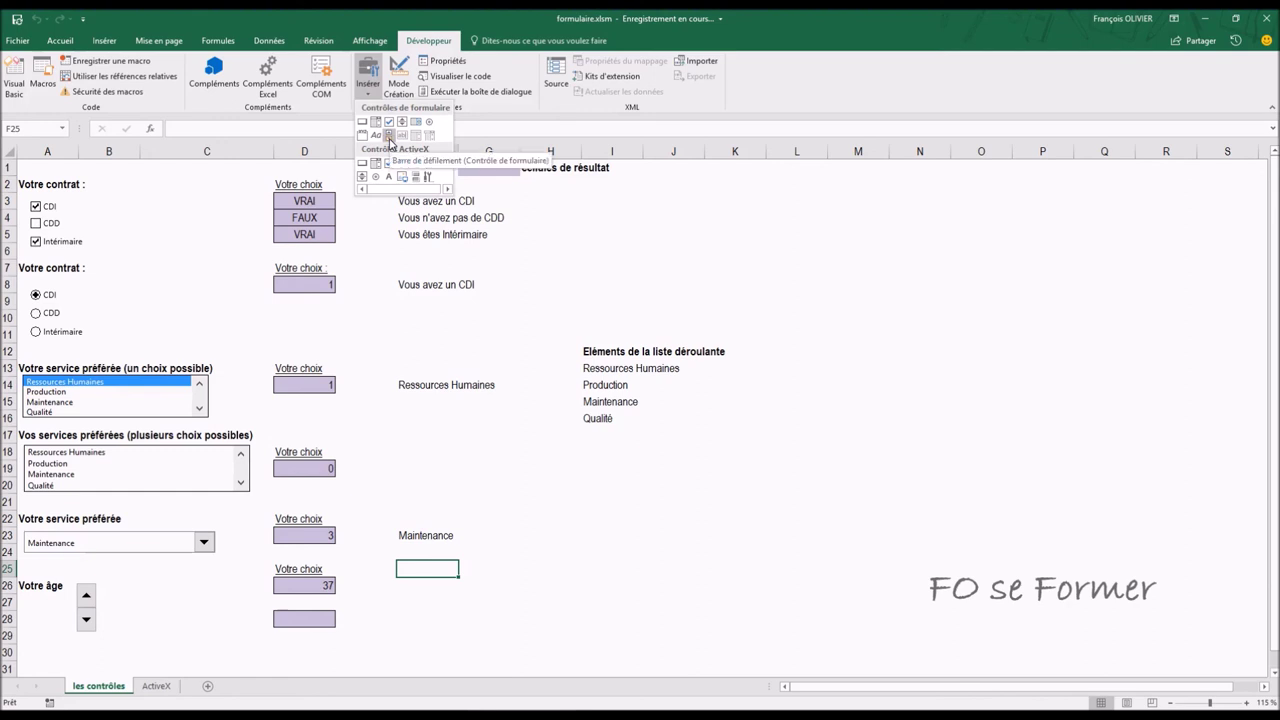
Step: Draw a first scroll bar form control on the sheet
{"action": "left_click", "coordinate": [390, 138]}
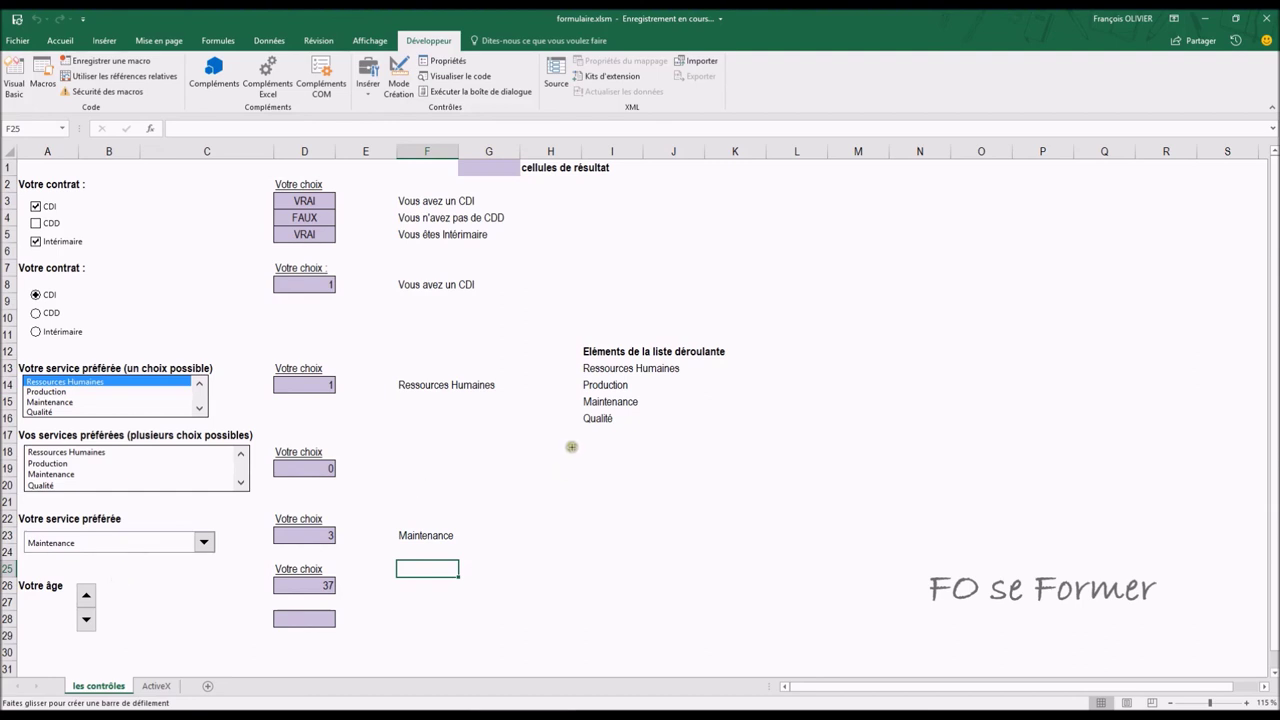
{"action": "left_click_drag", "start_coordinate": [572, 448], "coordinate": [614, 547]}
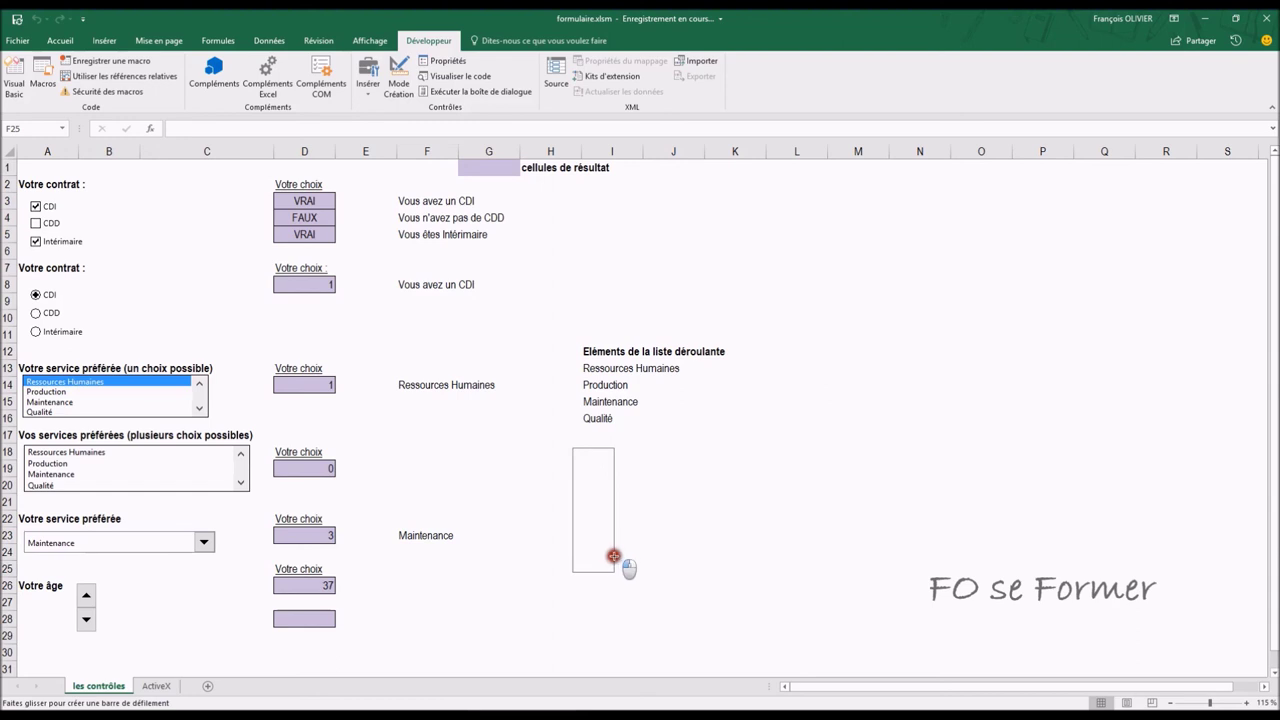
{"action": "left_click_drag", "start_coordinate": [614, 547], "coordinate": [593, 577]}
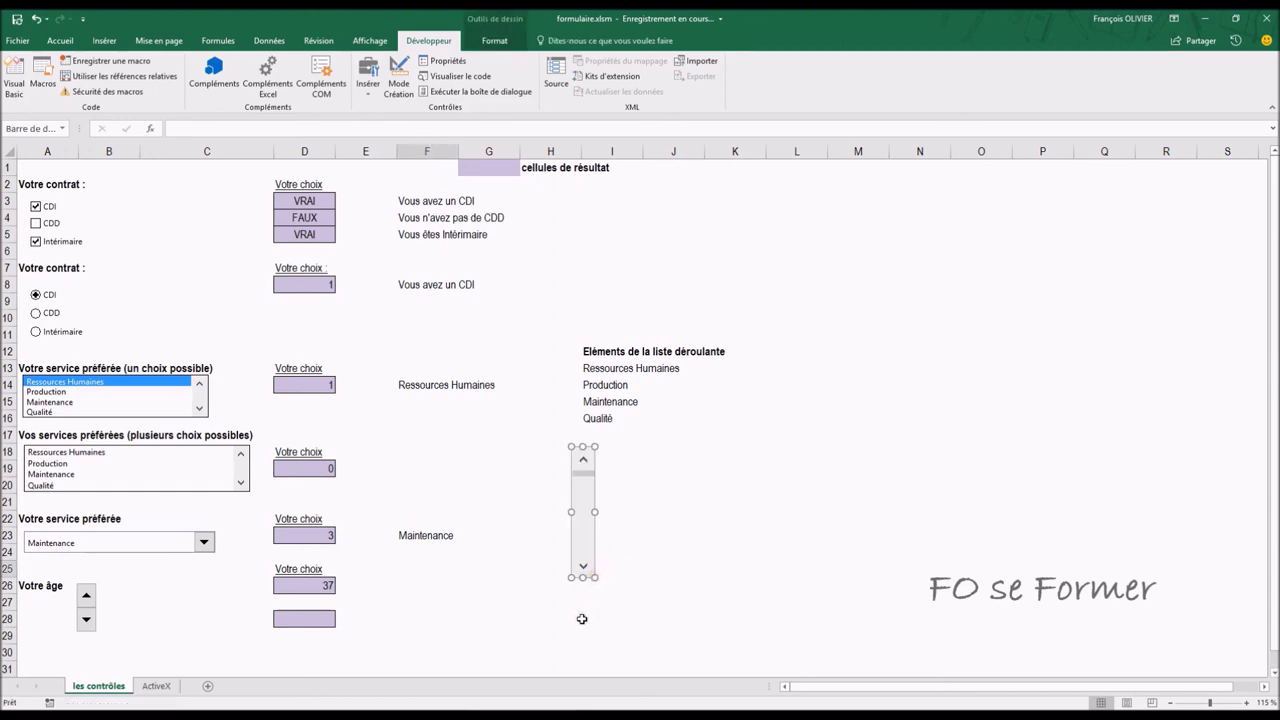
Step: Draw a second scroll bar and move it beside the Votre âge spin button, left of D28
{"action": "left_click", "coordinate": [369, 96]}
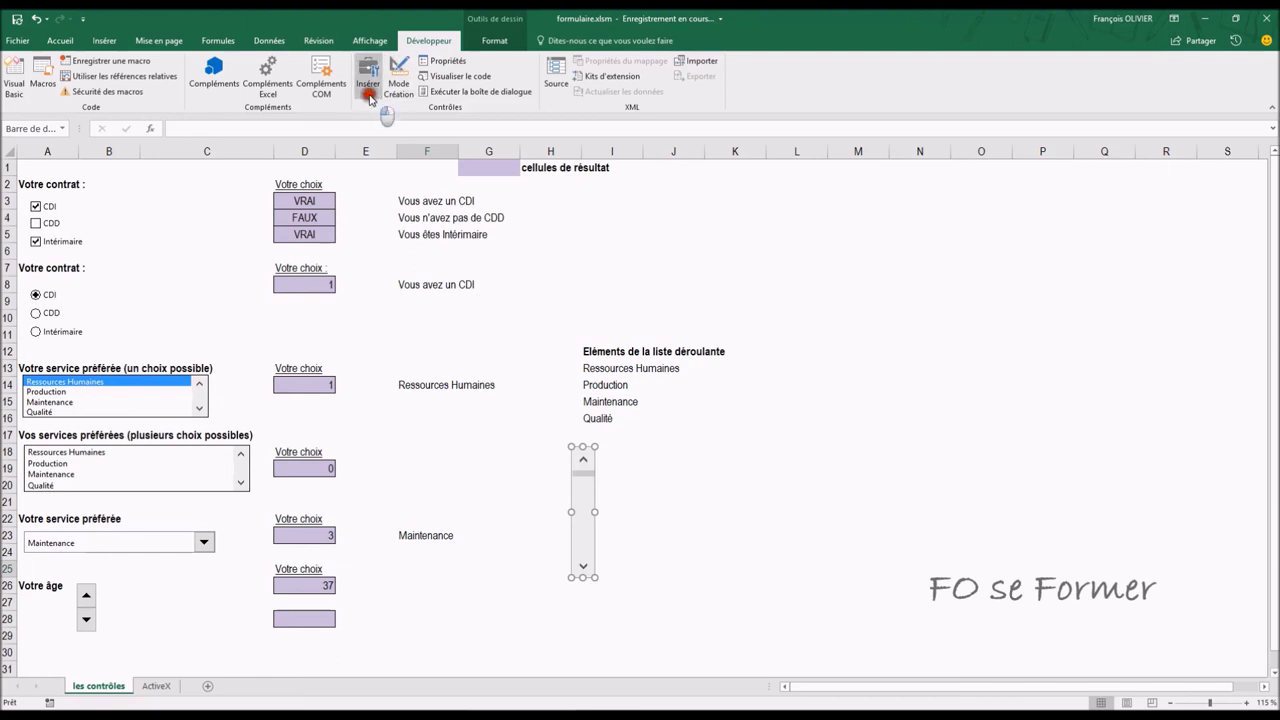
{"action": "left_click", "coordinate": [389, 135]}
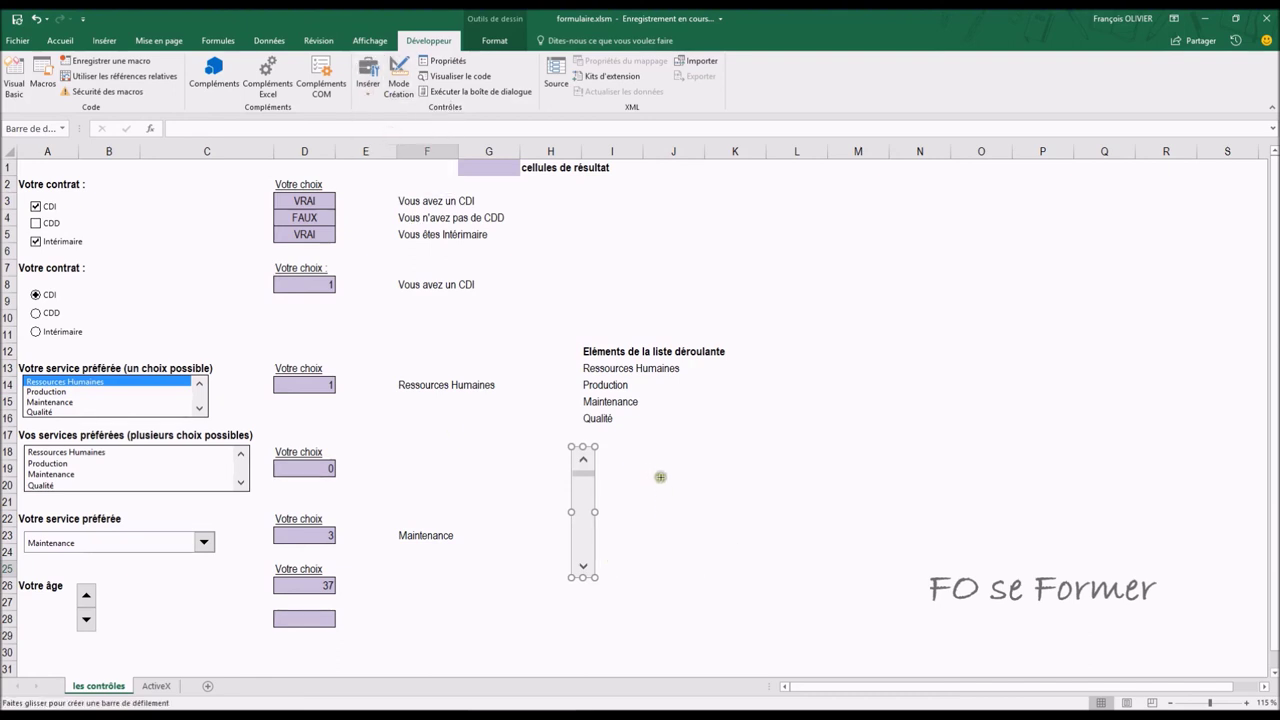
{"action": "left_click_drag", "start_coordinate": [660, 464], "coordinate": [821, 483]}
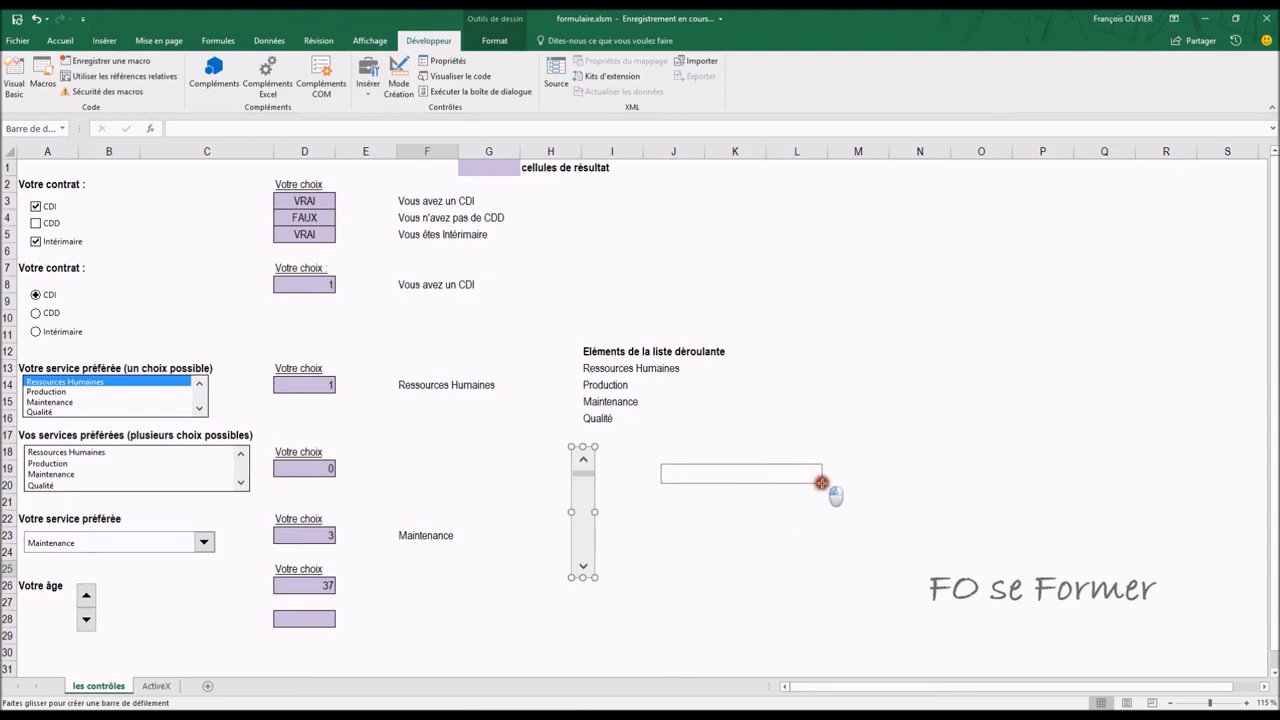
{"action": "left_click_drag", "start_coordinate": [821, 483], "coordinate": [825, 482]}
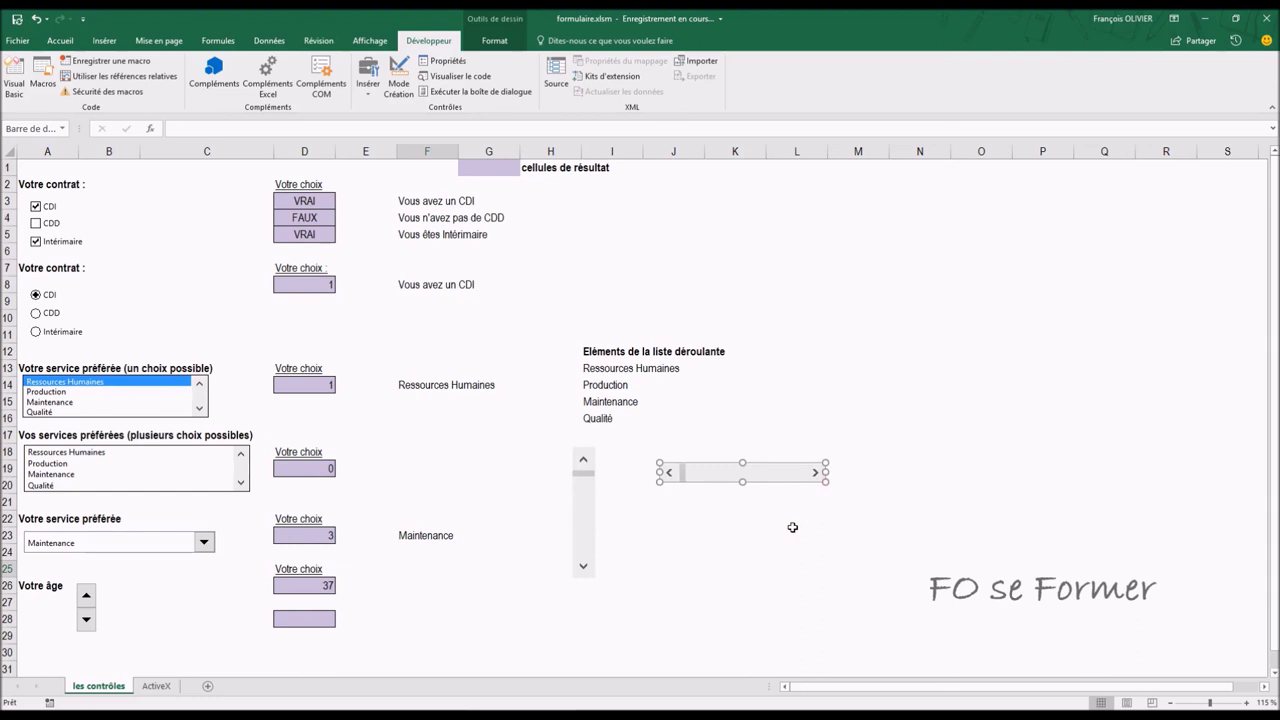
{"action": "mouse_move", "coordinate": [752, 472]}
{"action": "left_mouse_down"}
{"action": "mouse_move", "coordinate": [445, 563]}
{"action": "mouse_move", "coordinate": [97, 594]}
{"action": "mouse_move", "coordinate": [199, 601]}
{"action": "left_mouse_up"}
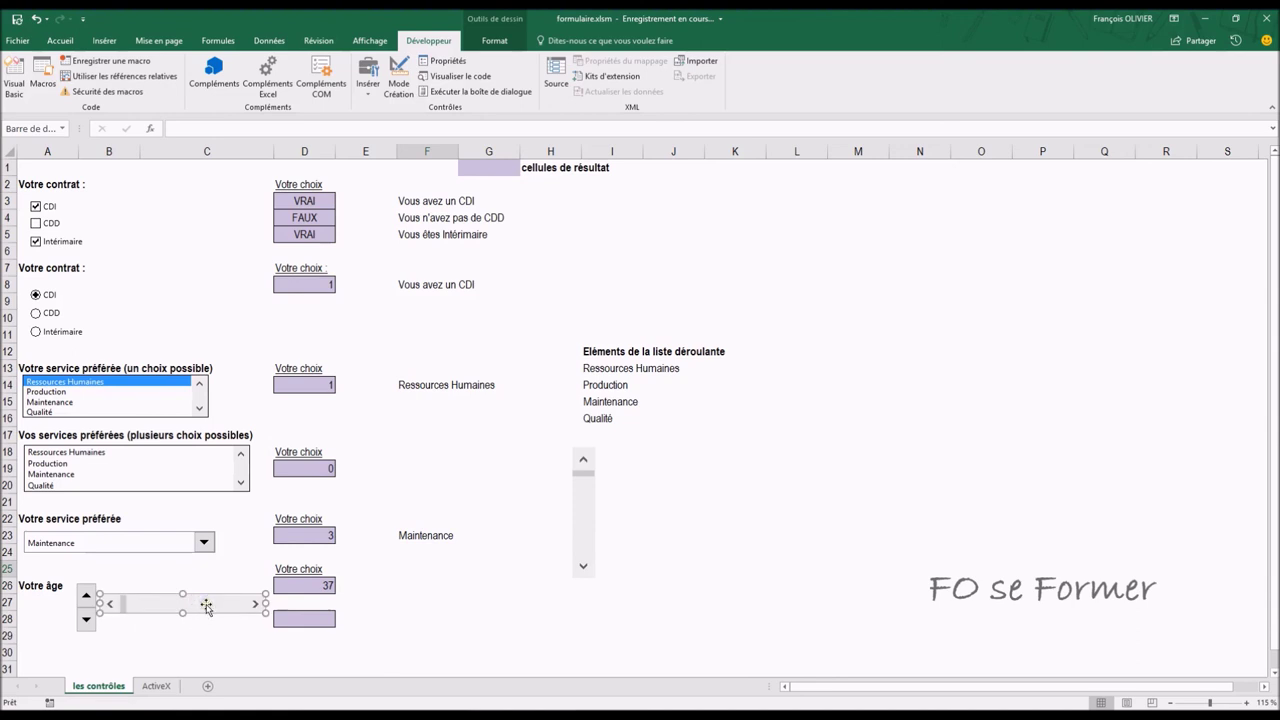
{"action": "right_click", "coordinate": [206, 606]}
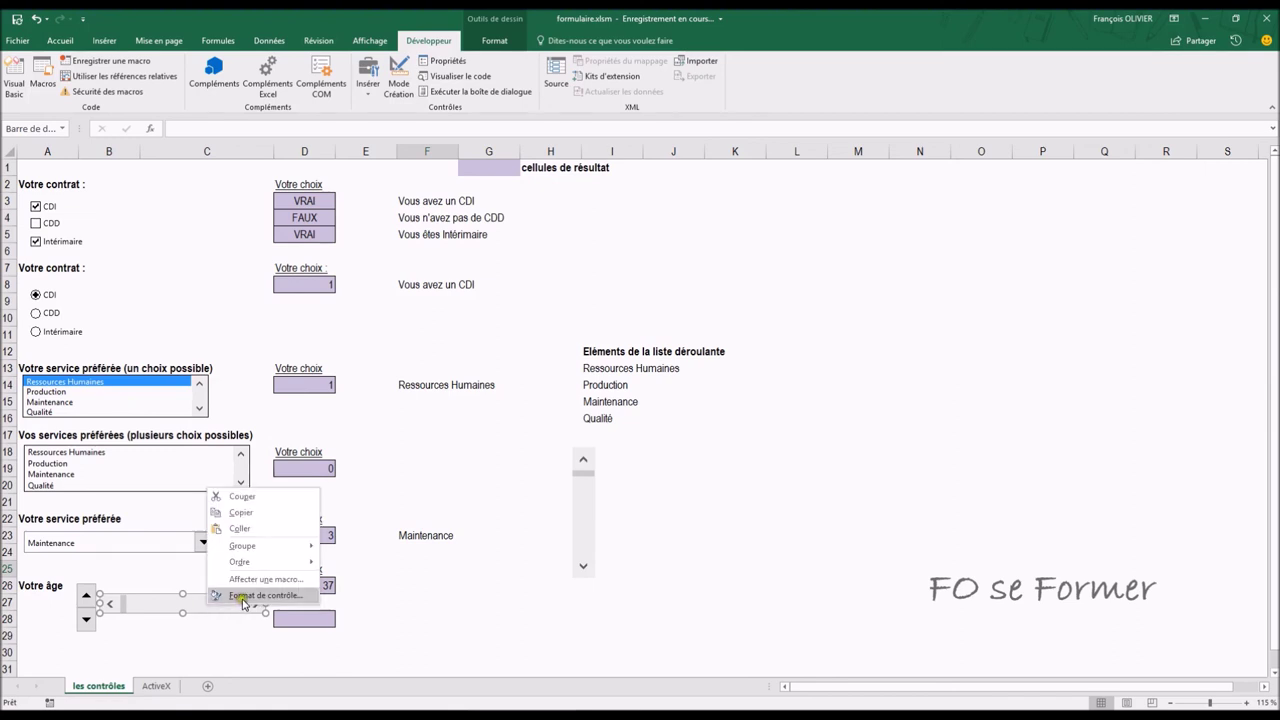
Step: Give the scroll bar current value 18, range 16–62, step 1 and linked cell $D$28
{"action": "left_click", "coordinate": [242, 598]}
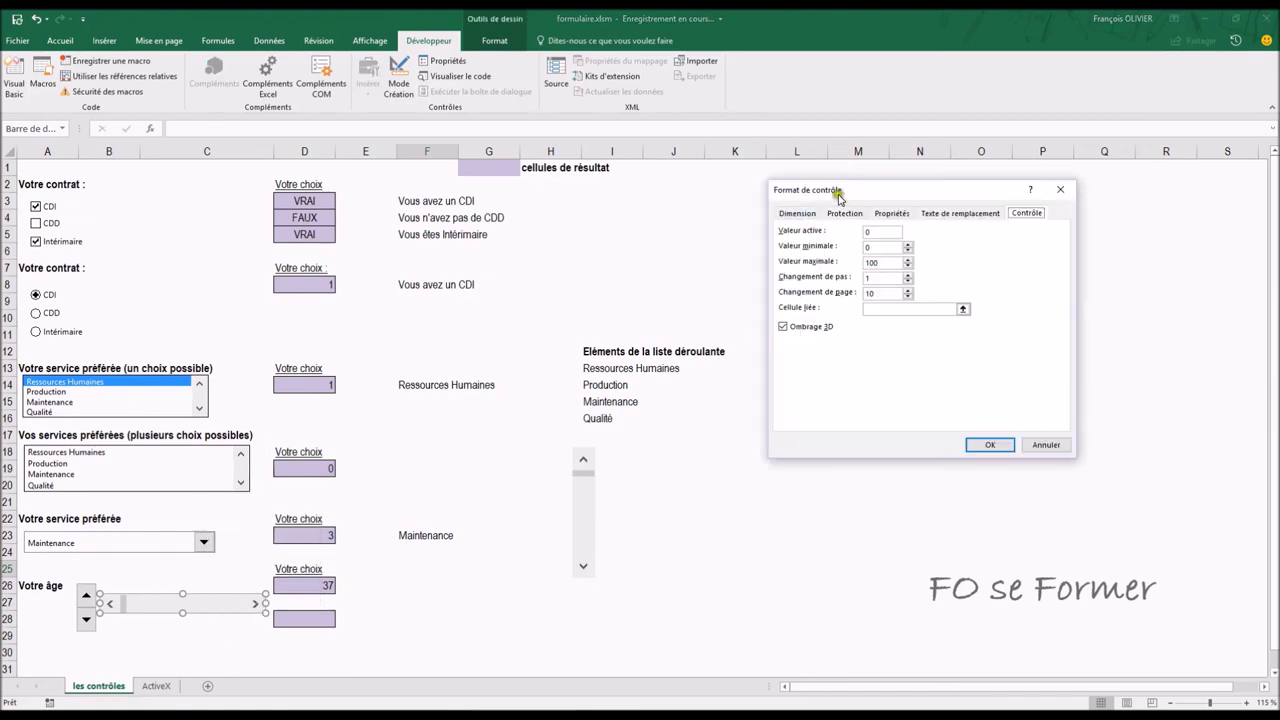
{"action": "left_click_drag", "start_coordinate": [838, 192], "coordinate": [700, 277]}
{"action": "left_click_drag", "start_coordinate": [746, 317], "coordinate": [697, 317]}
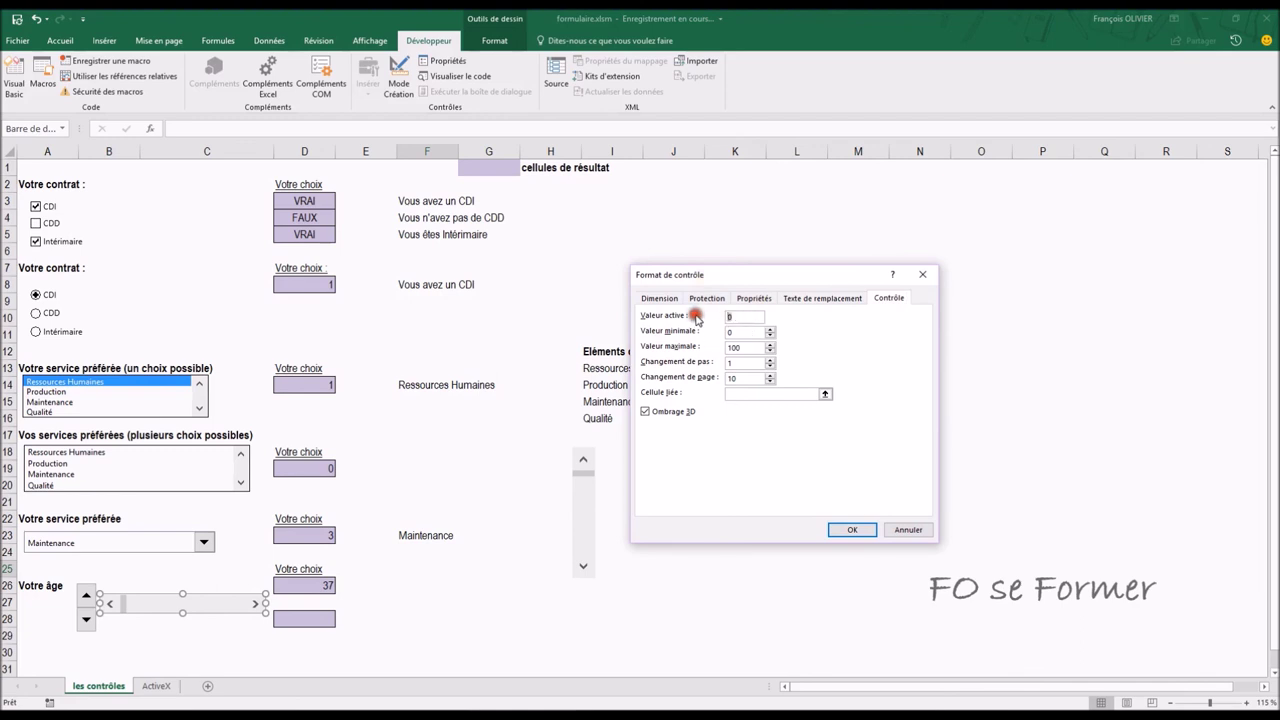
{"action": "type", "text": "18"}
{"action": "left_click_drag", "start_coordinate": [742, 332], "coordinate": [698, 337]}
{"action": "left_click_drag", "start_coordinate": [750, 347], "coordinate": [705, 349]}
{"action": "left_click", "coordinate": [737, 360]}
{"action": "left_click", "coordinate": [742, 393]}
{"action": "left_click", "coordinate": [304, 620]}
{"action": "left_click", "coordinate": [855, 530]}
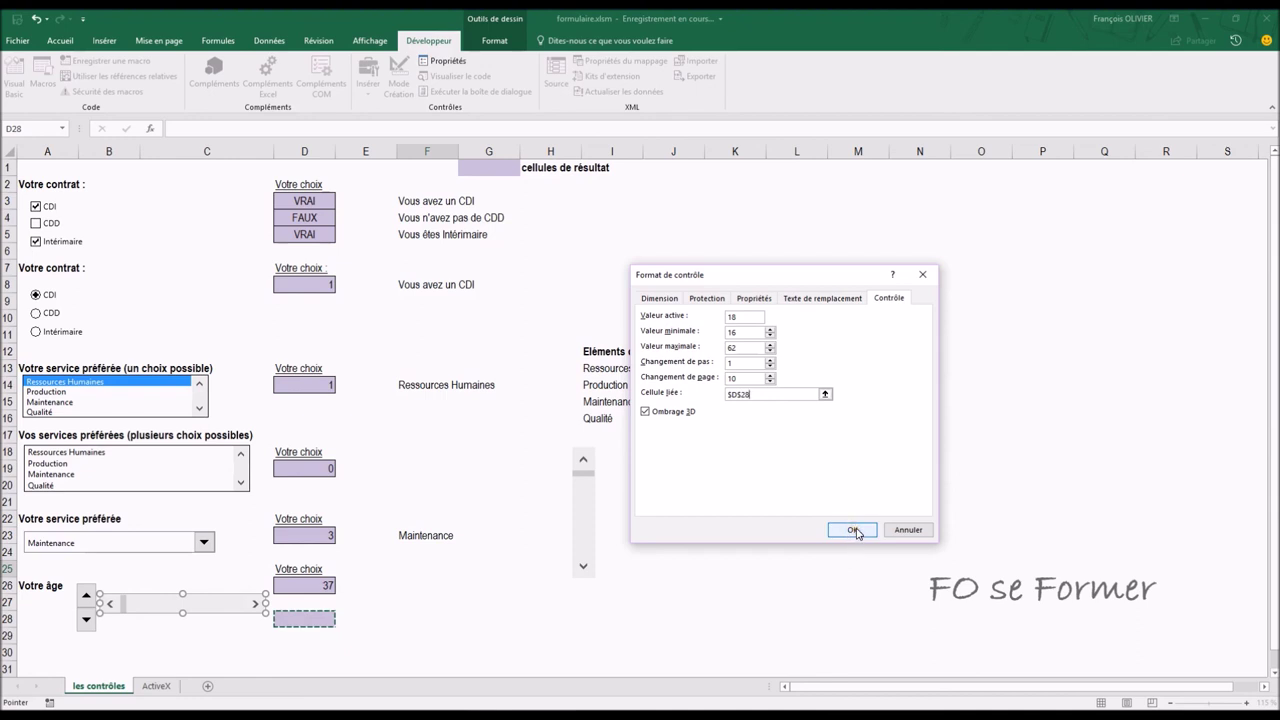
{"action": "left_click", "coordinate": [855, 530]}
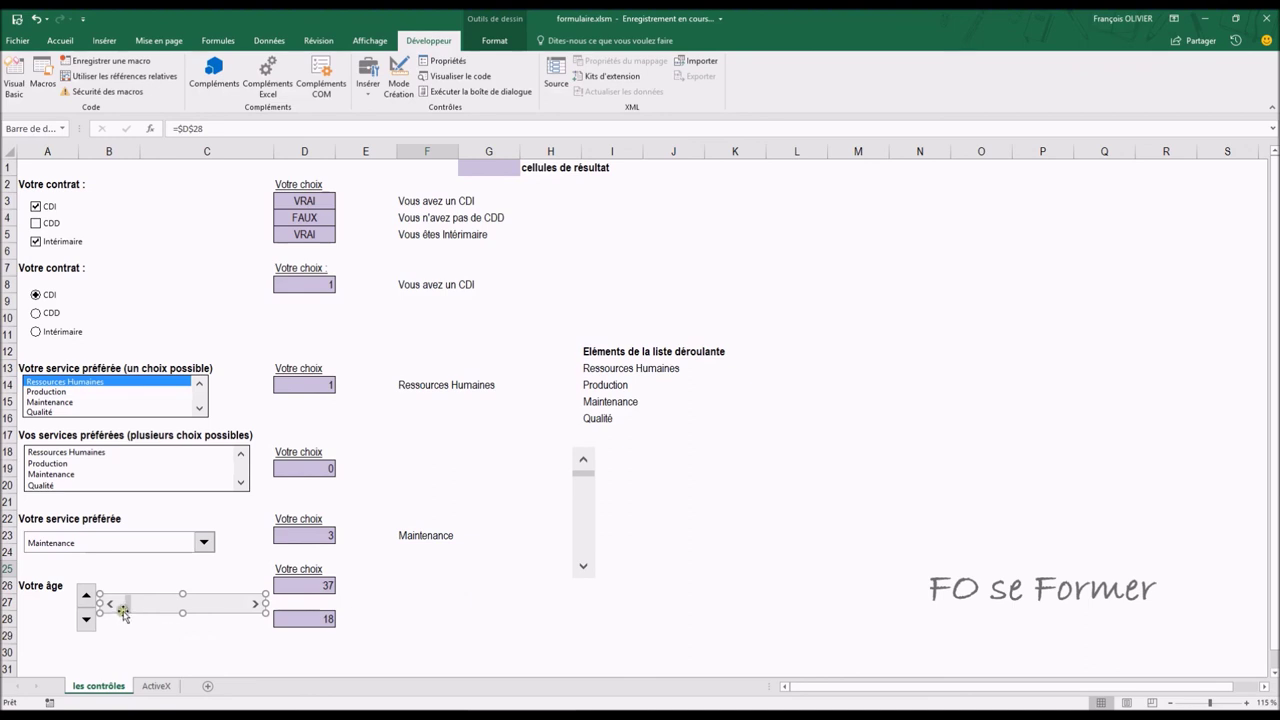
{"action": "left_click", "coordinate": [132, 570]}
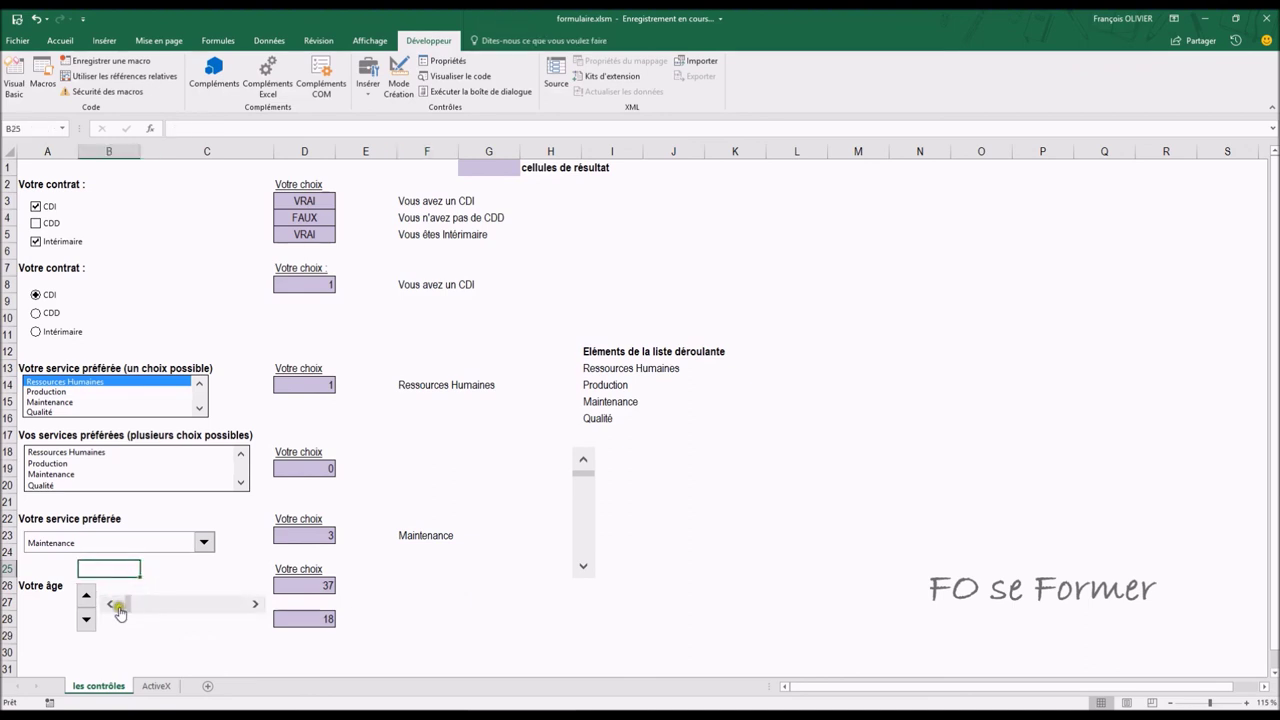
Step: Drag the scroll bar up to 62, then page it down by tens until D28 shows 30
{"action": "mouse_move", "coordinate": [133, 602]}
{"action": "left_mouse_down"}
{"action": "mouse_move", "coordinate": [259, 608]}
{"action": "mouse_move", "coordinate": [99, 623]}
{"action": "mouse_move", "coordinate": [110, 607]}
{"action": "left_mouse_up"}
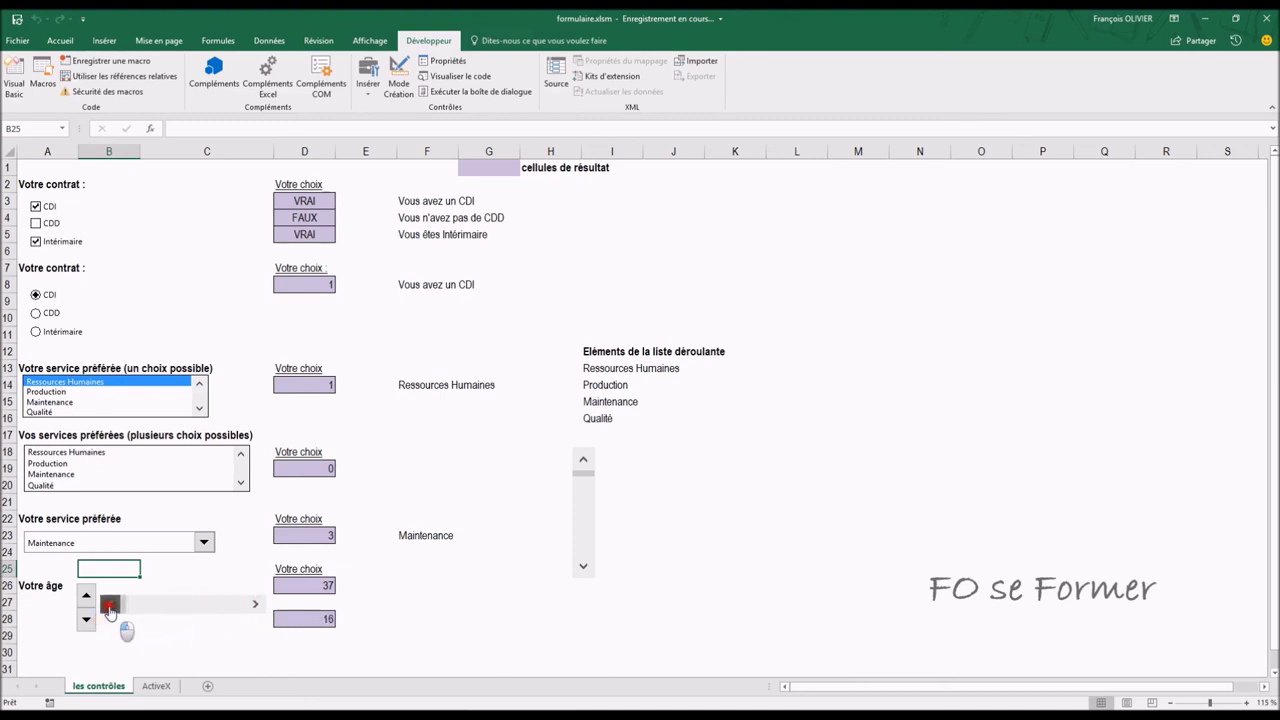
{"action": "left_click_drag", "start_coordinate": [110, 607], "coordinate": [255, 607]}
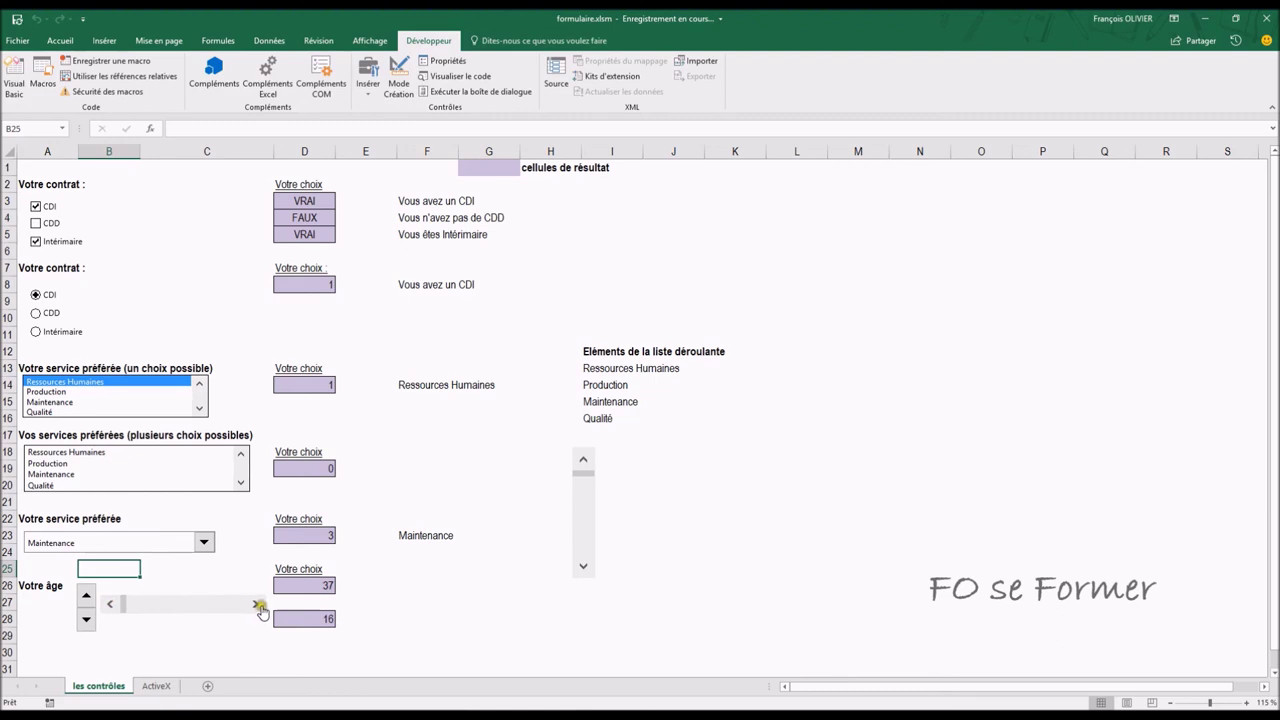
{"action": "left_click", "coordinate": [255, 607]}
{"action": "left_click", "coordinate": [177, 606]}
{"action": "left_click", "coordinate": [150, 609]}
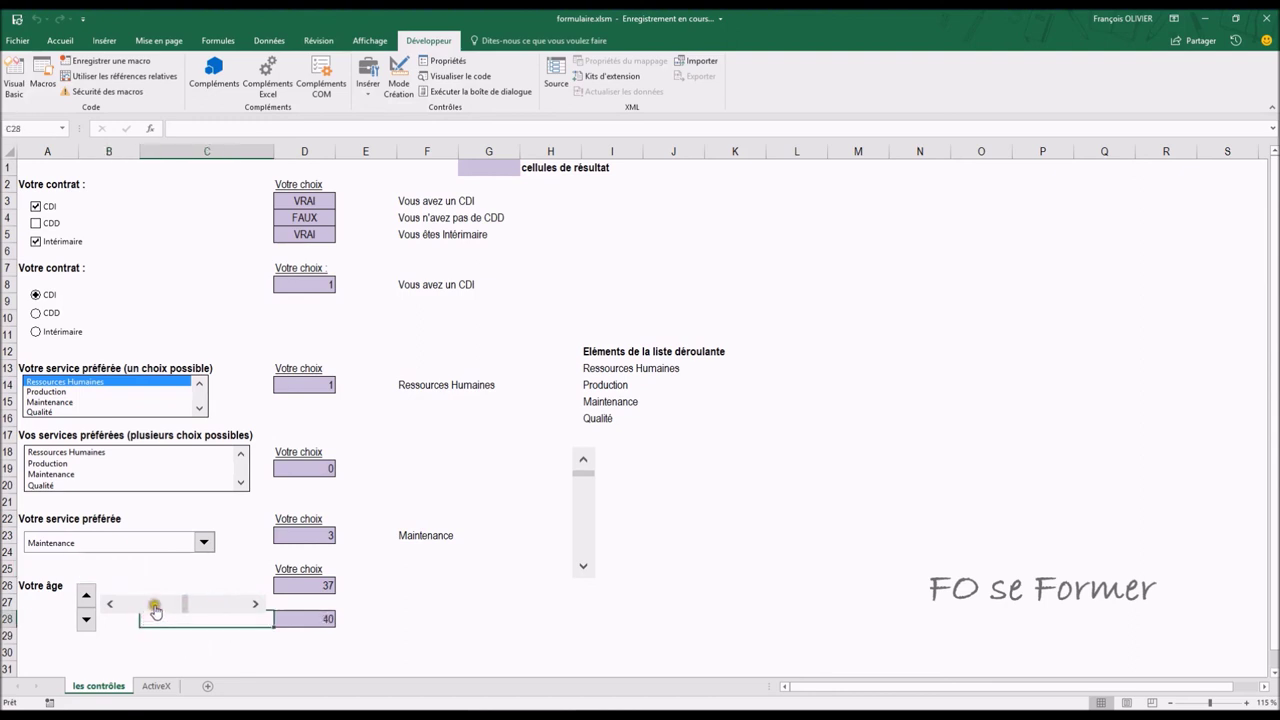
{"action": "left_click", "coordinate": [152, 608]}
{"action": "left_click", "coordinate": [454, 502]}
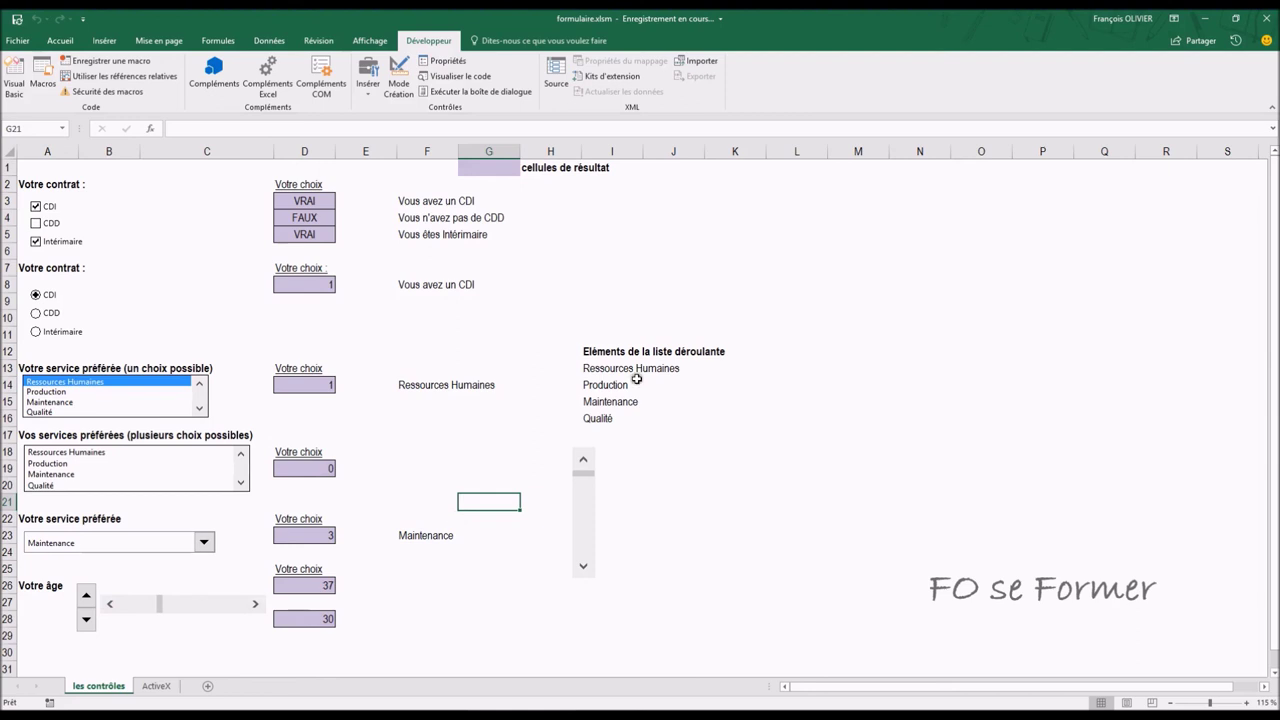
{"action": "left_click", "coordinate": [377, 95]}
Step: Draw a form-control button below the list items and assign it the RougeetGras macro
{"action": "left_click", "coordinate": [377, 95]}
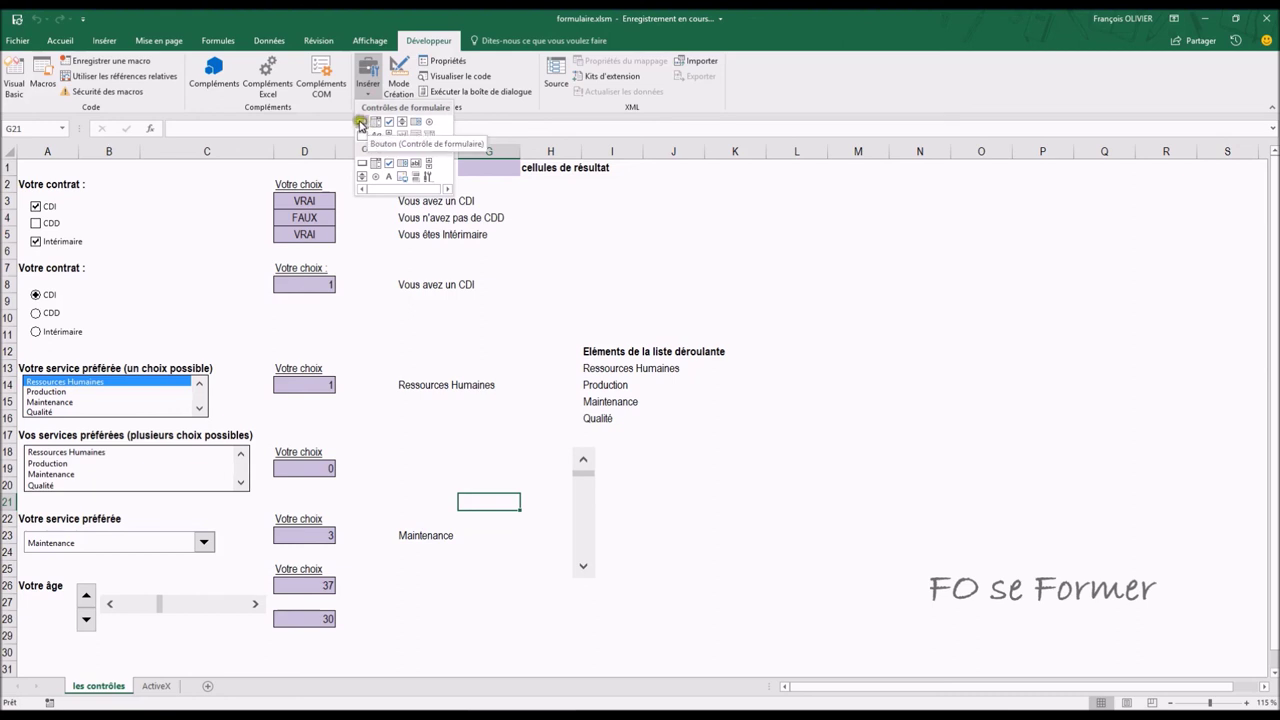
{"action": "left_click", "coordinate": [366, 122]}
{"action": "left_click_drag", "start_coordinate": [705, 449], "coordinate": [846, 504]}
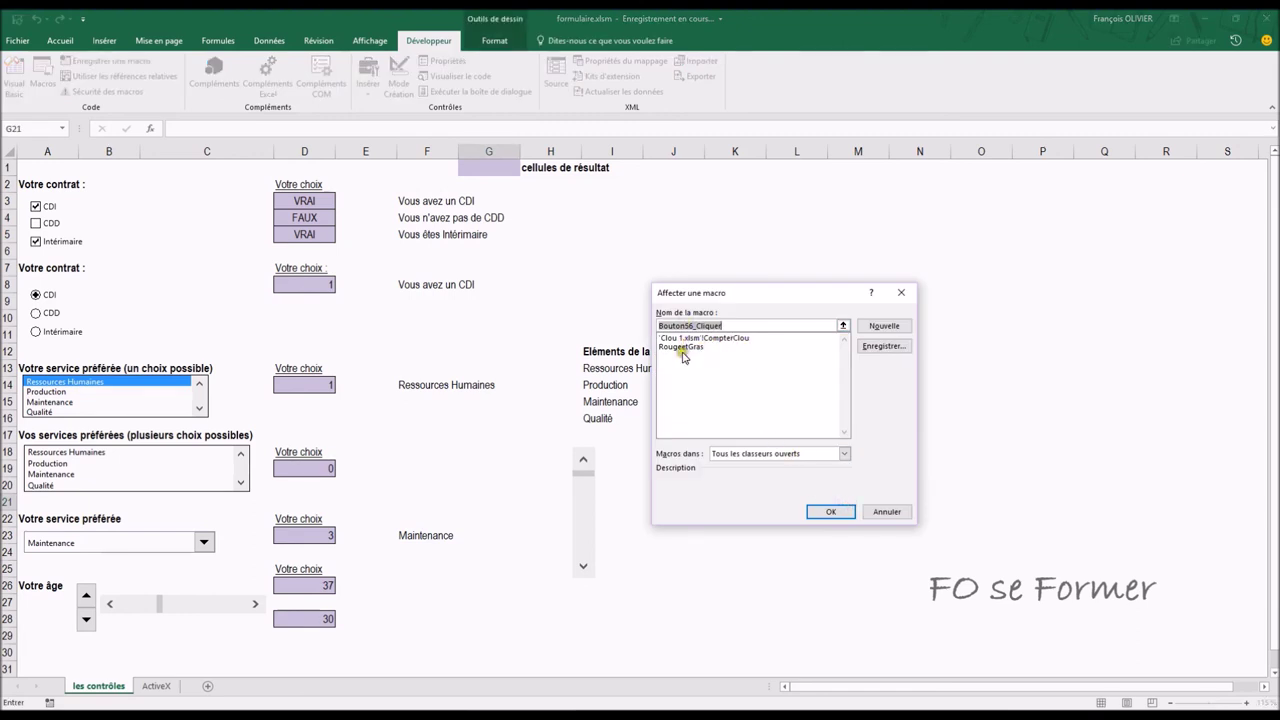
{"action": "left_click", "coordinate": [685, 347]}
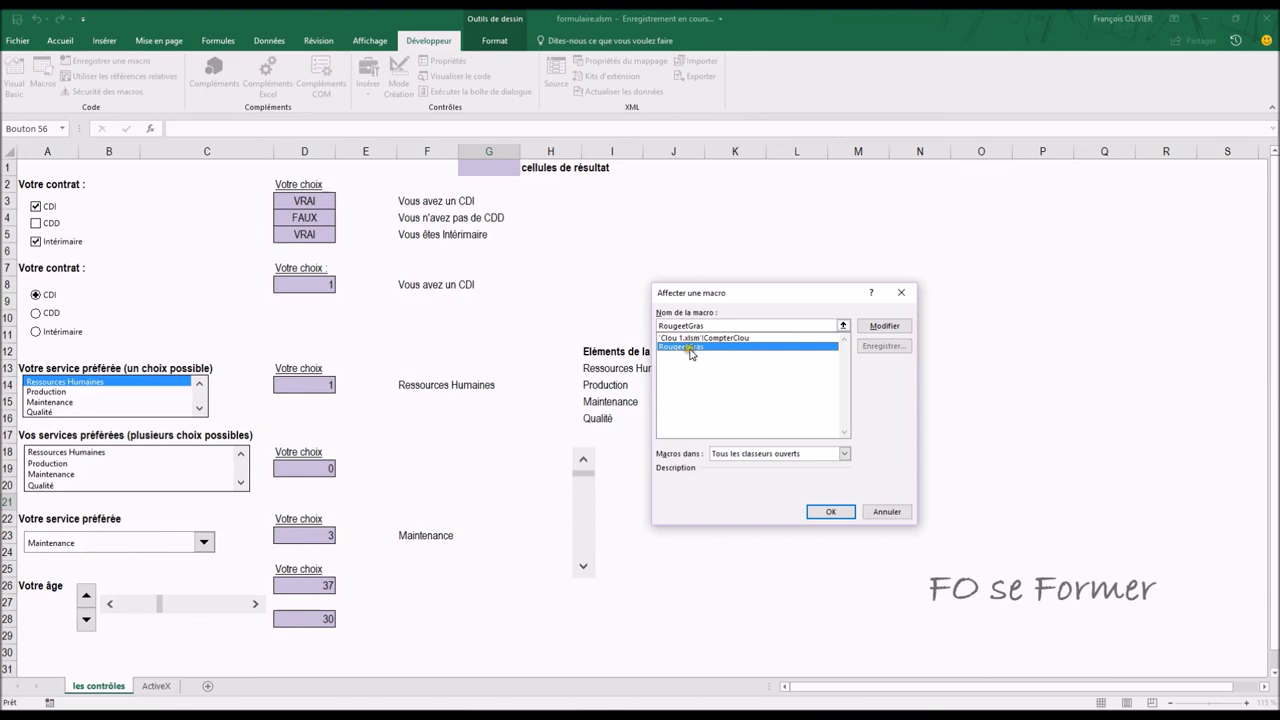
{"action": "left_click", "coordinate": [843, 513]}
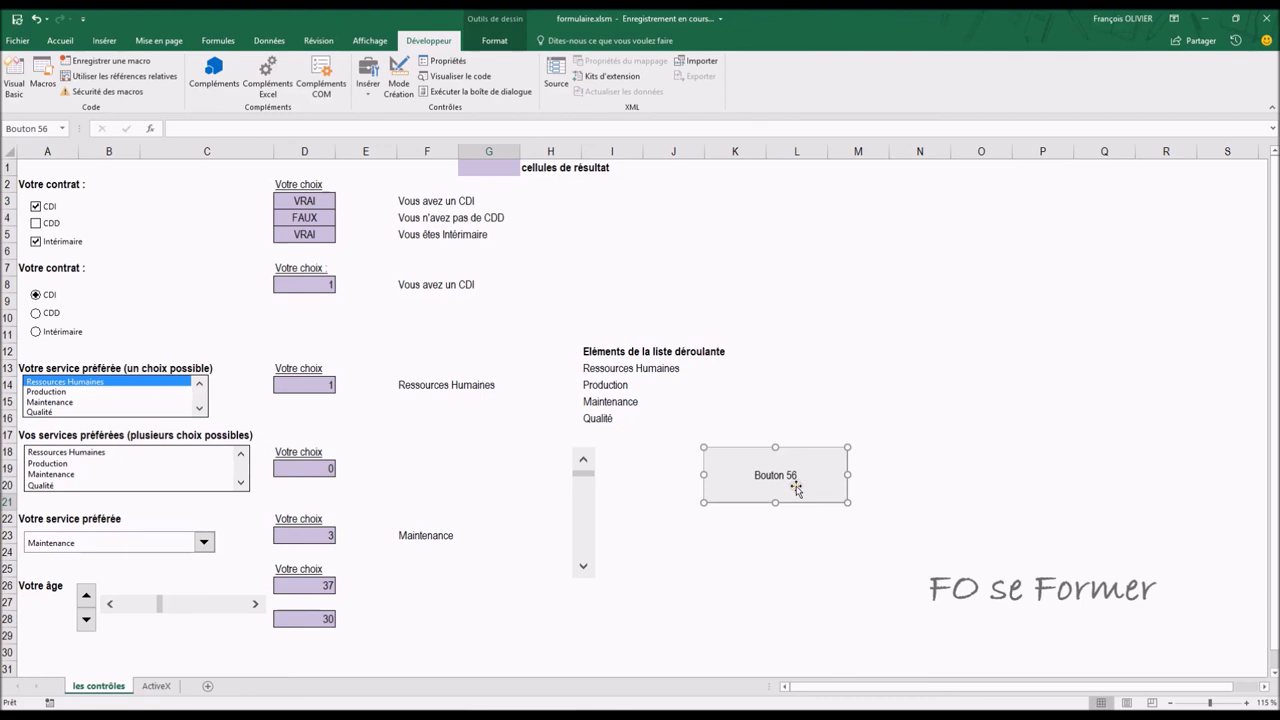
Step: Change the new button's caption to 'Rouge et Gras'
{"action": "right_click", "coordinate": [797, 488]}
{"action": "left_click", "coordinate": [838, 513]}
{"action": "left_click", "coordinate": [841, 543]}
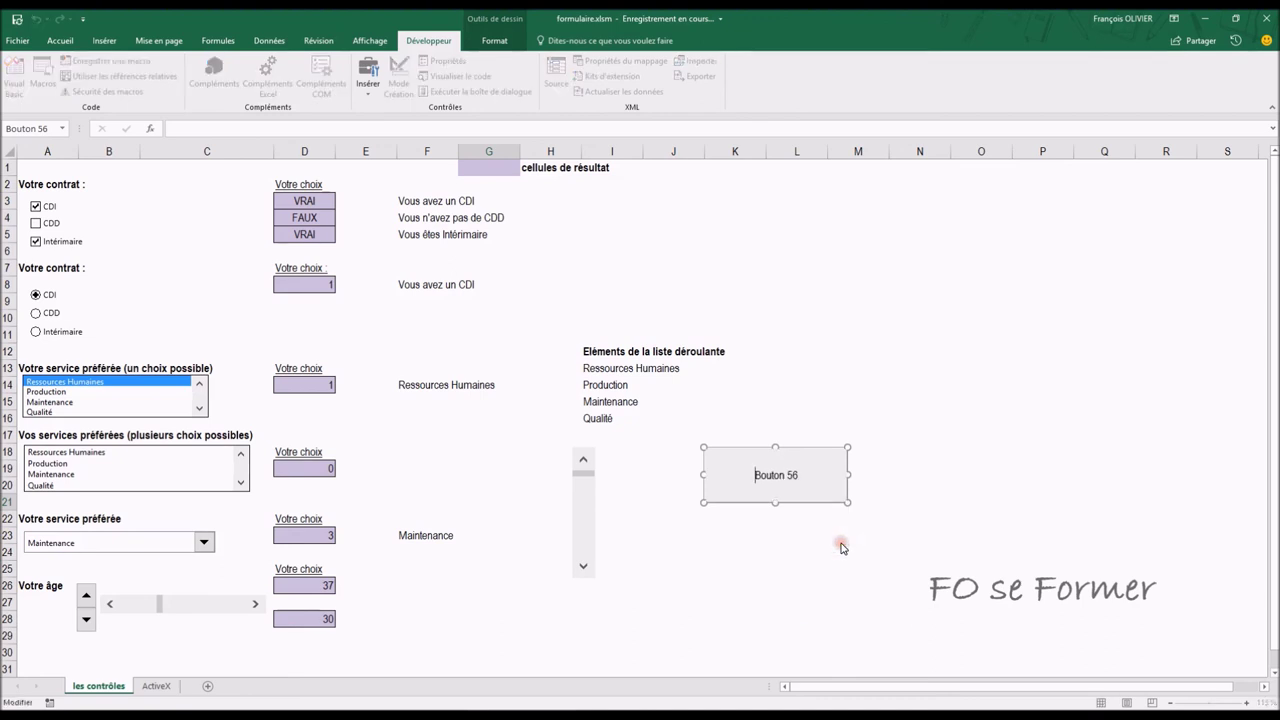
{"action": "key", "text": "Delete"}
{"action": "key", "text": "Delete"}
{"action": "key", "text": "Delete"}
{"action": "key", "text": "Delete"}
{"action": "key", "text": "Delete"}
{"action": "type", "text": "uge et Gras"}
{"action": "left_click", "coordinate": [840, 554]}
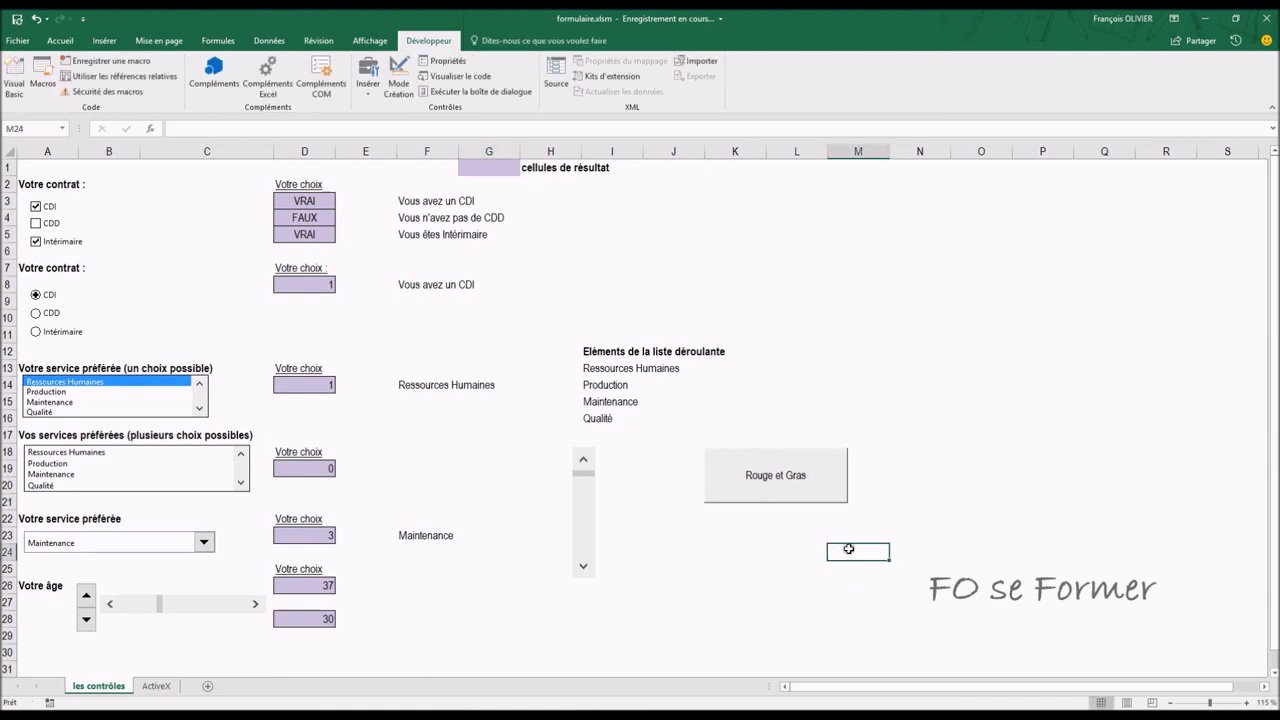
Step: Use the Rouge et Gras button to make Maintenance (F23), Production (I14) and Qualité red and bold
{"action": "left_click", "coordinate": [401, 385]}
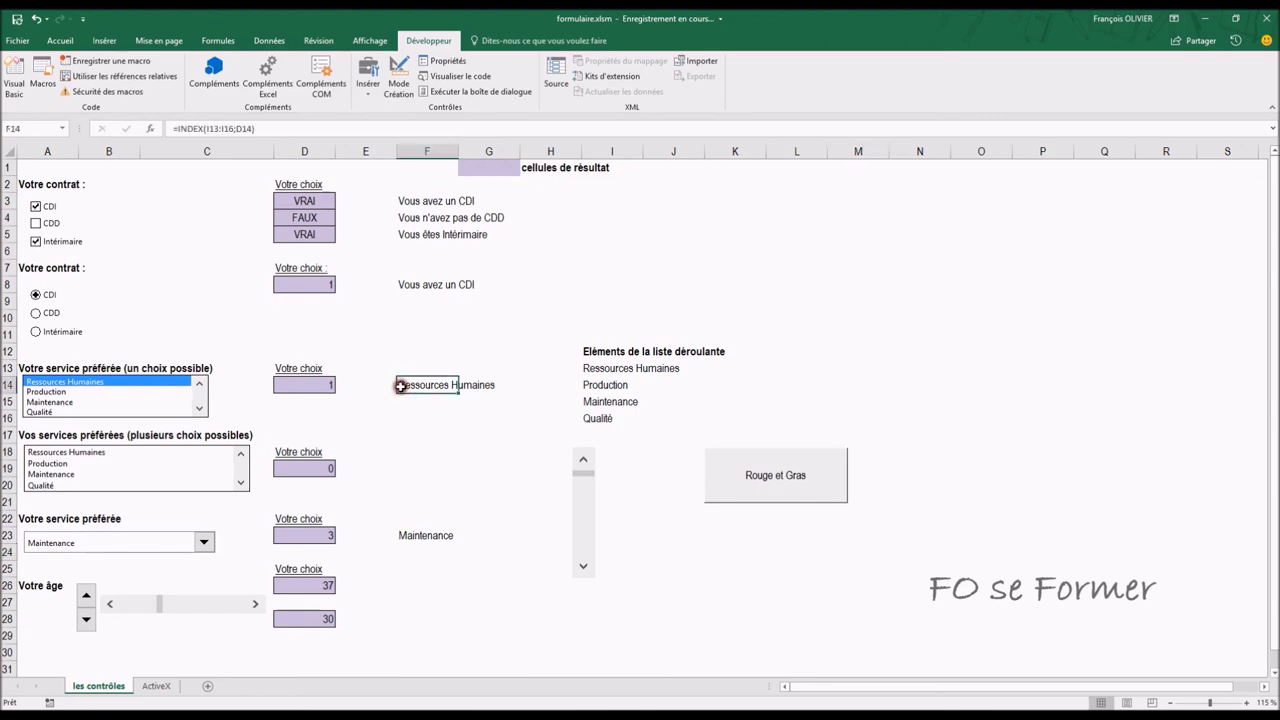
{"action": "left_click", "coordinate": [408, 540]}
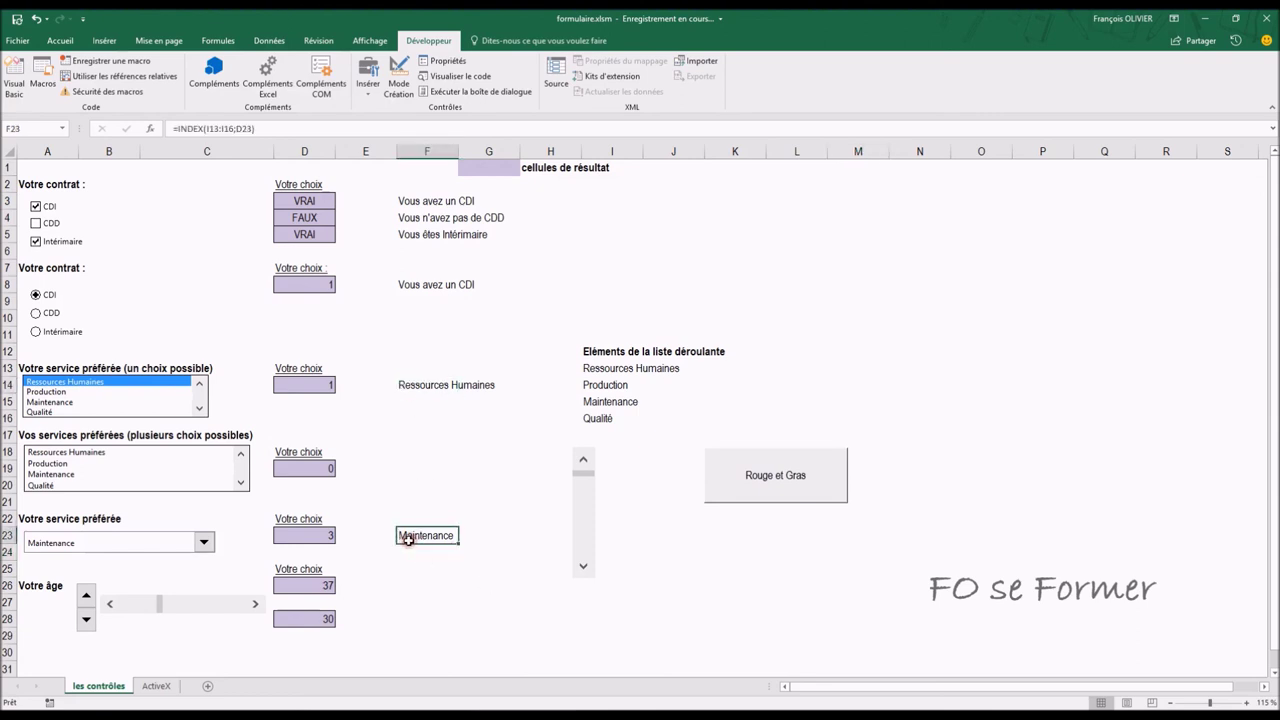
{"action": "left_click", "coordinate": [807, 488]}
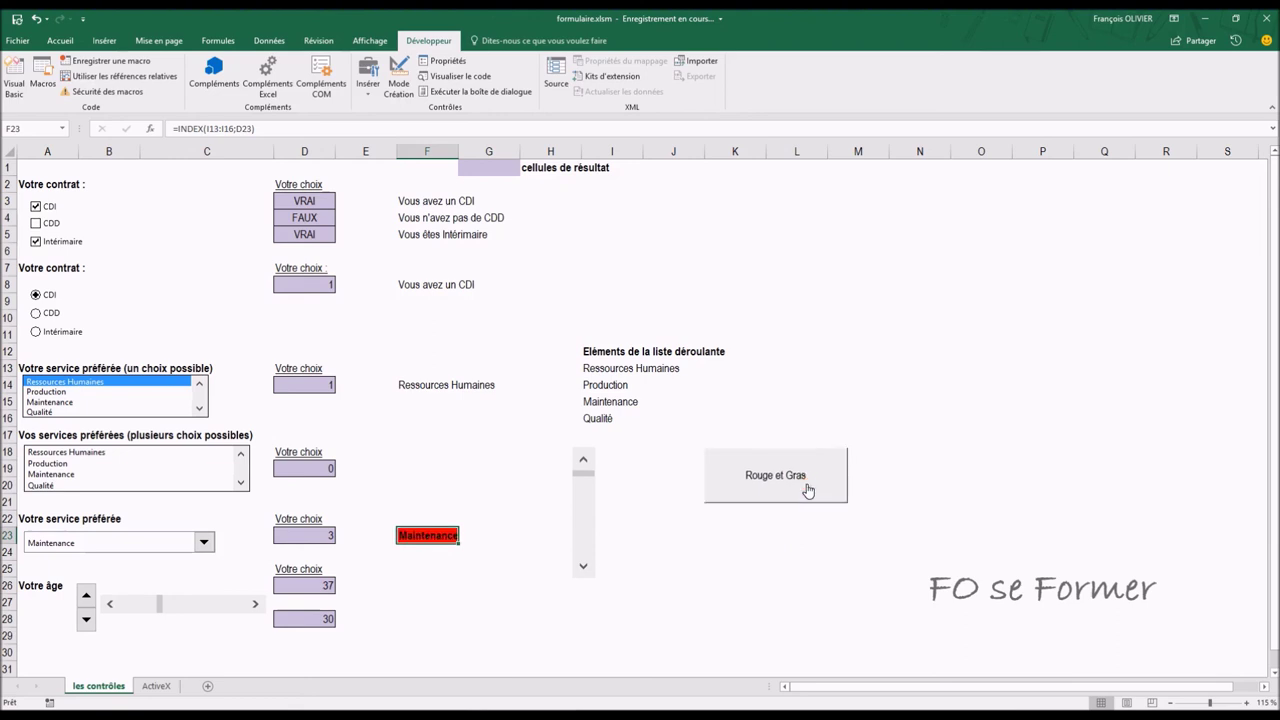
{"action": "left_click", "coordinate": [718, 564]}
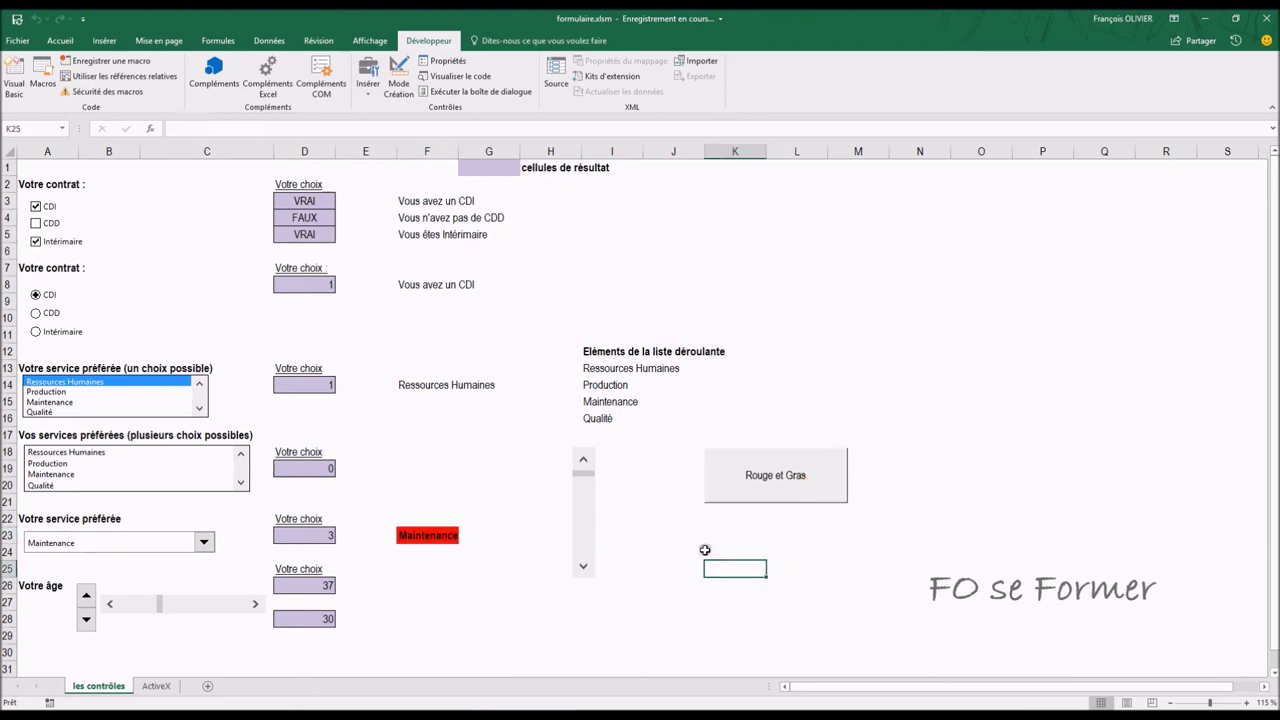
{"action": "left_click", "coordinate": [590, 385]}
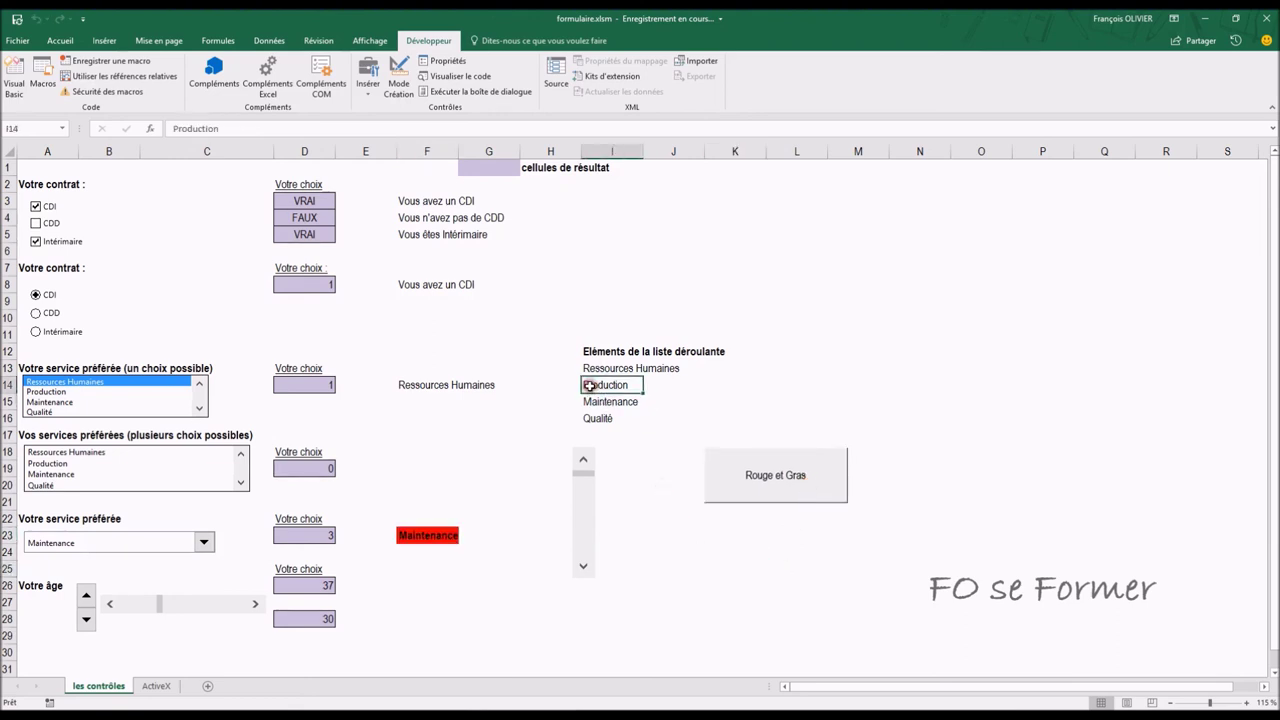
{"action": "left_click", "coordinate": [785, 468]}
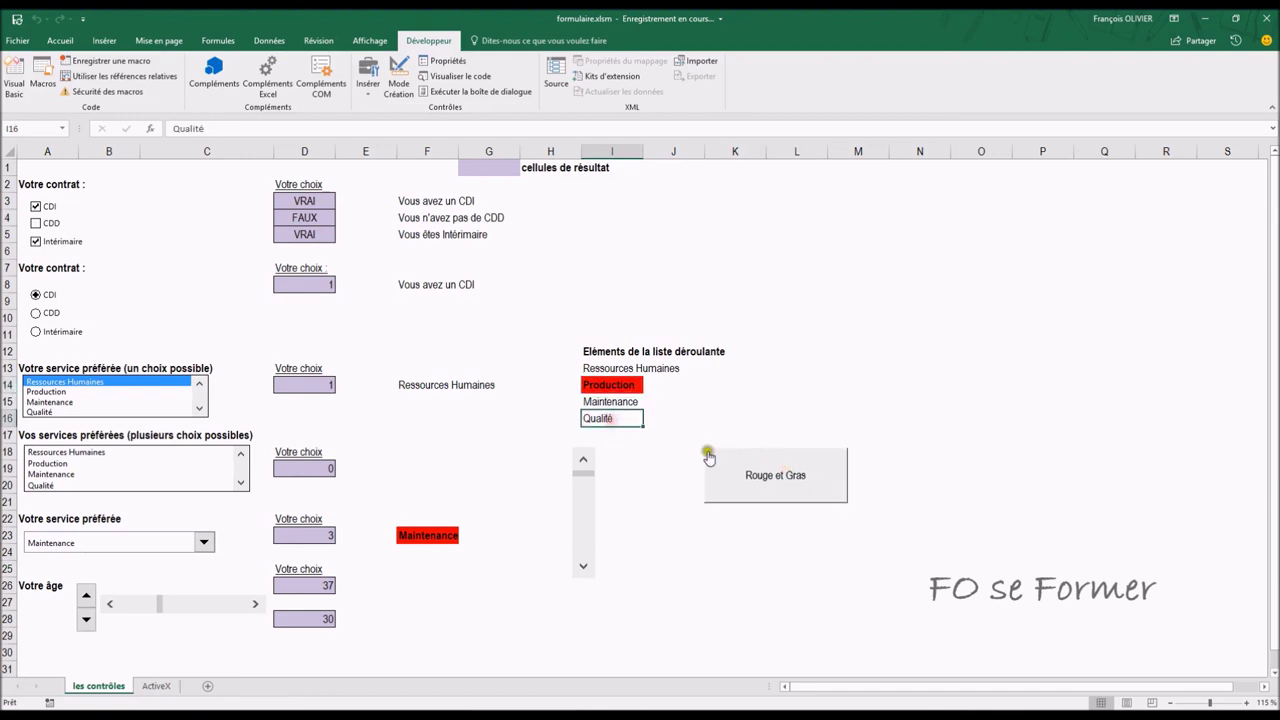
{"action": "left_click", "coordinate": [742, 462]}
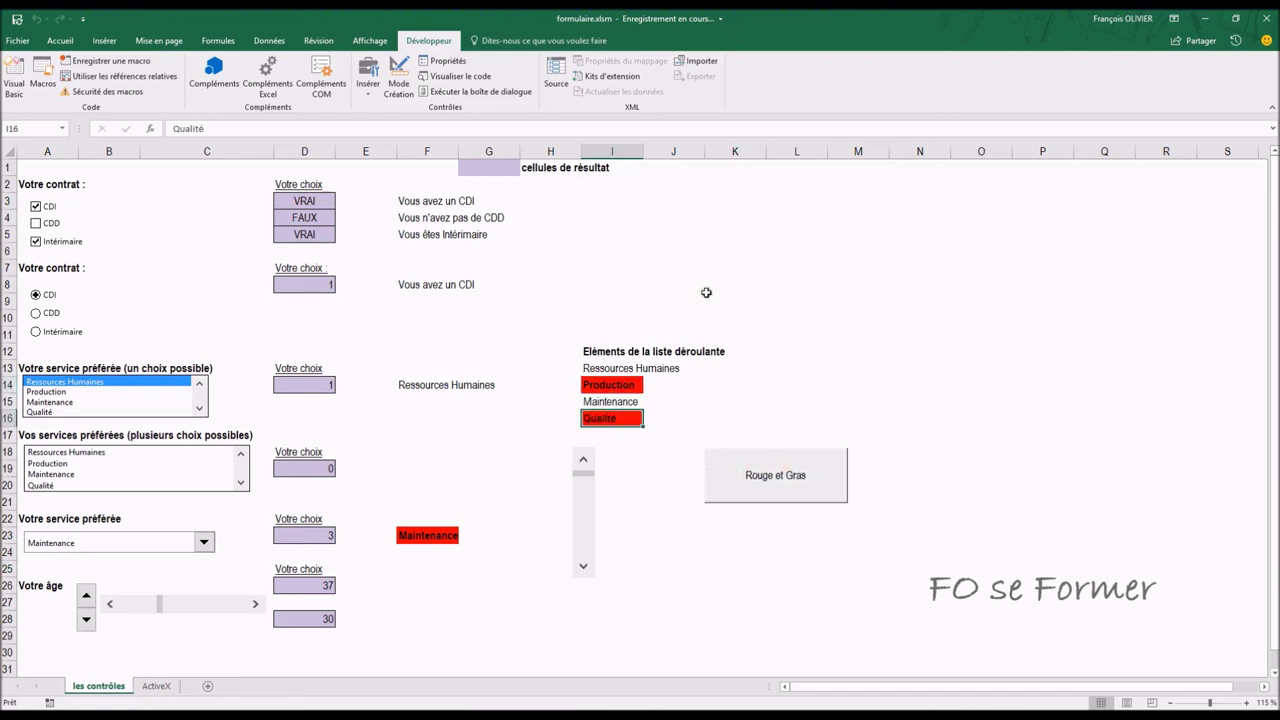